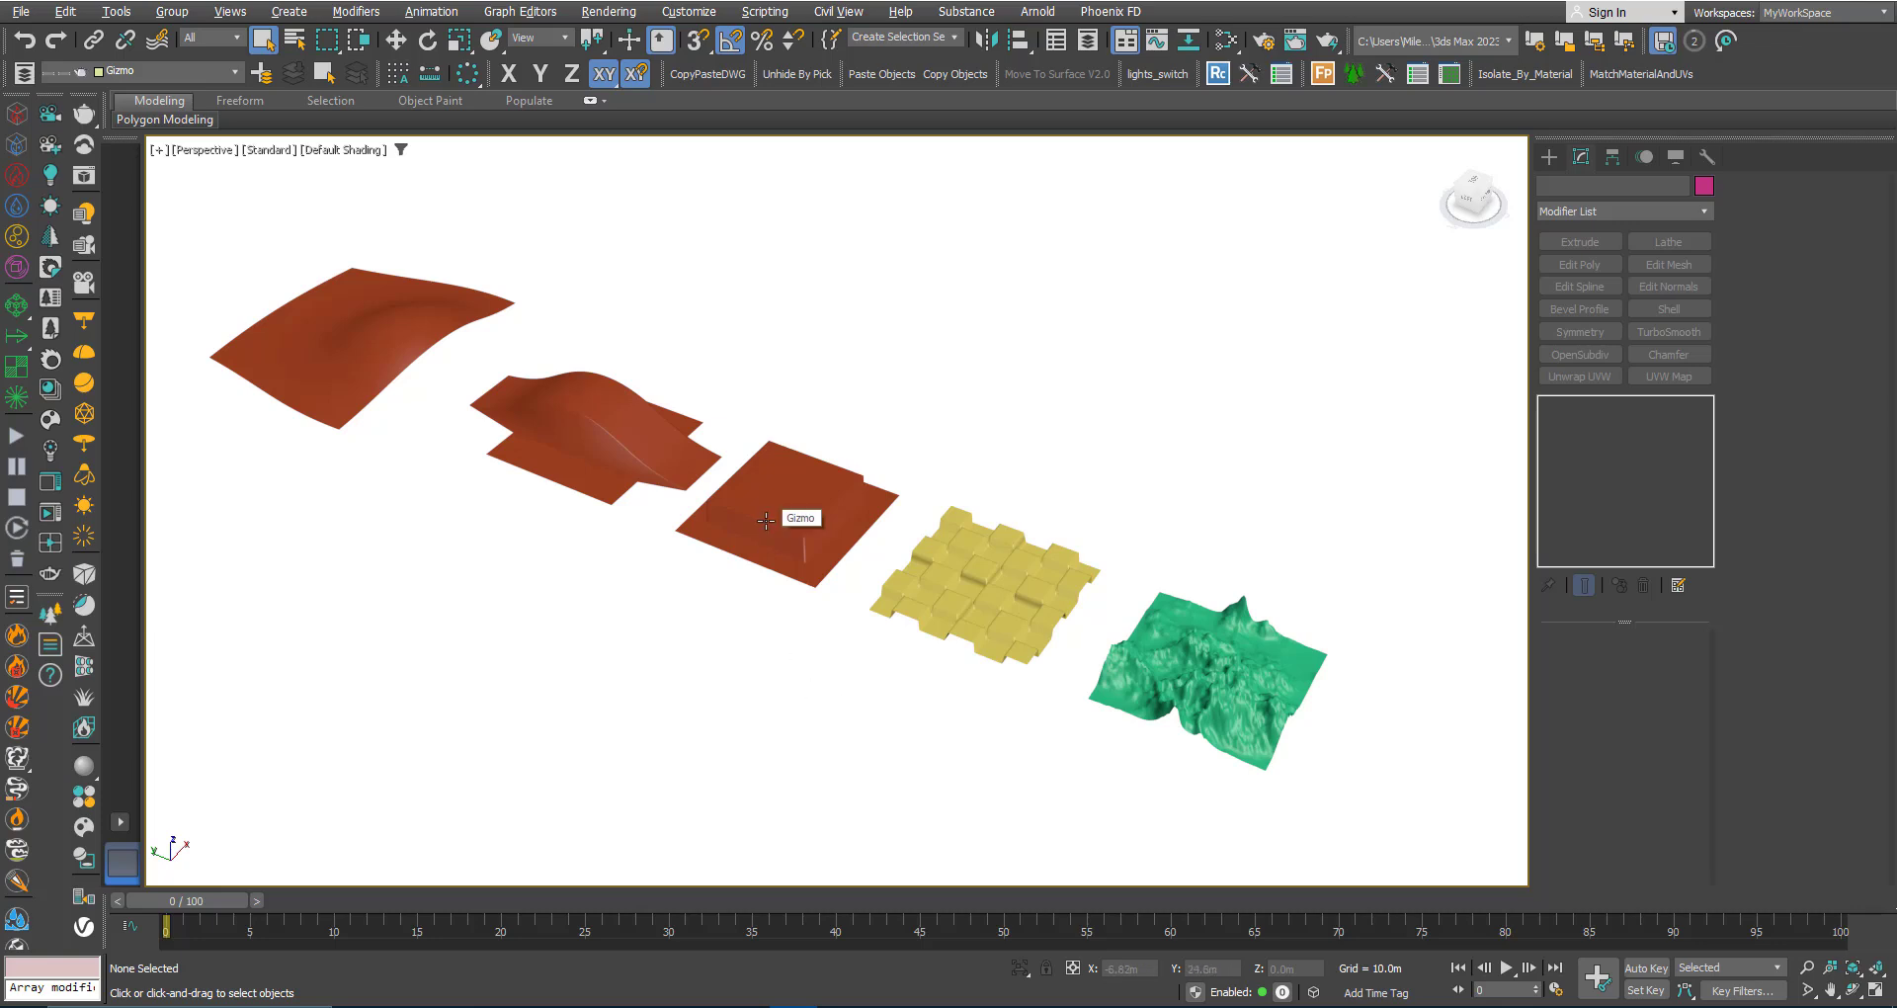
Select the third red plane, the one with the raised block, and its Displace gizmo
{"action": "scroll", "coordinate": [767, 521], "scroll_direction": "up", "scroll_amount": 5}
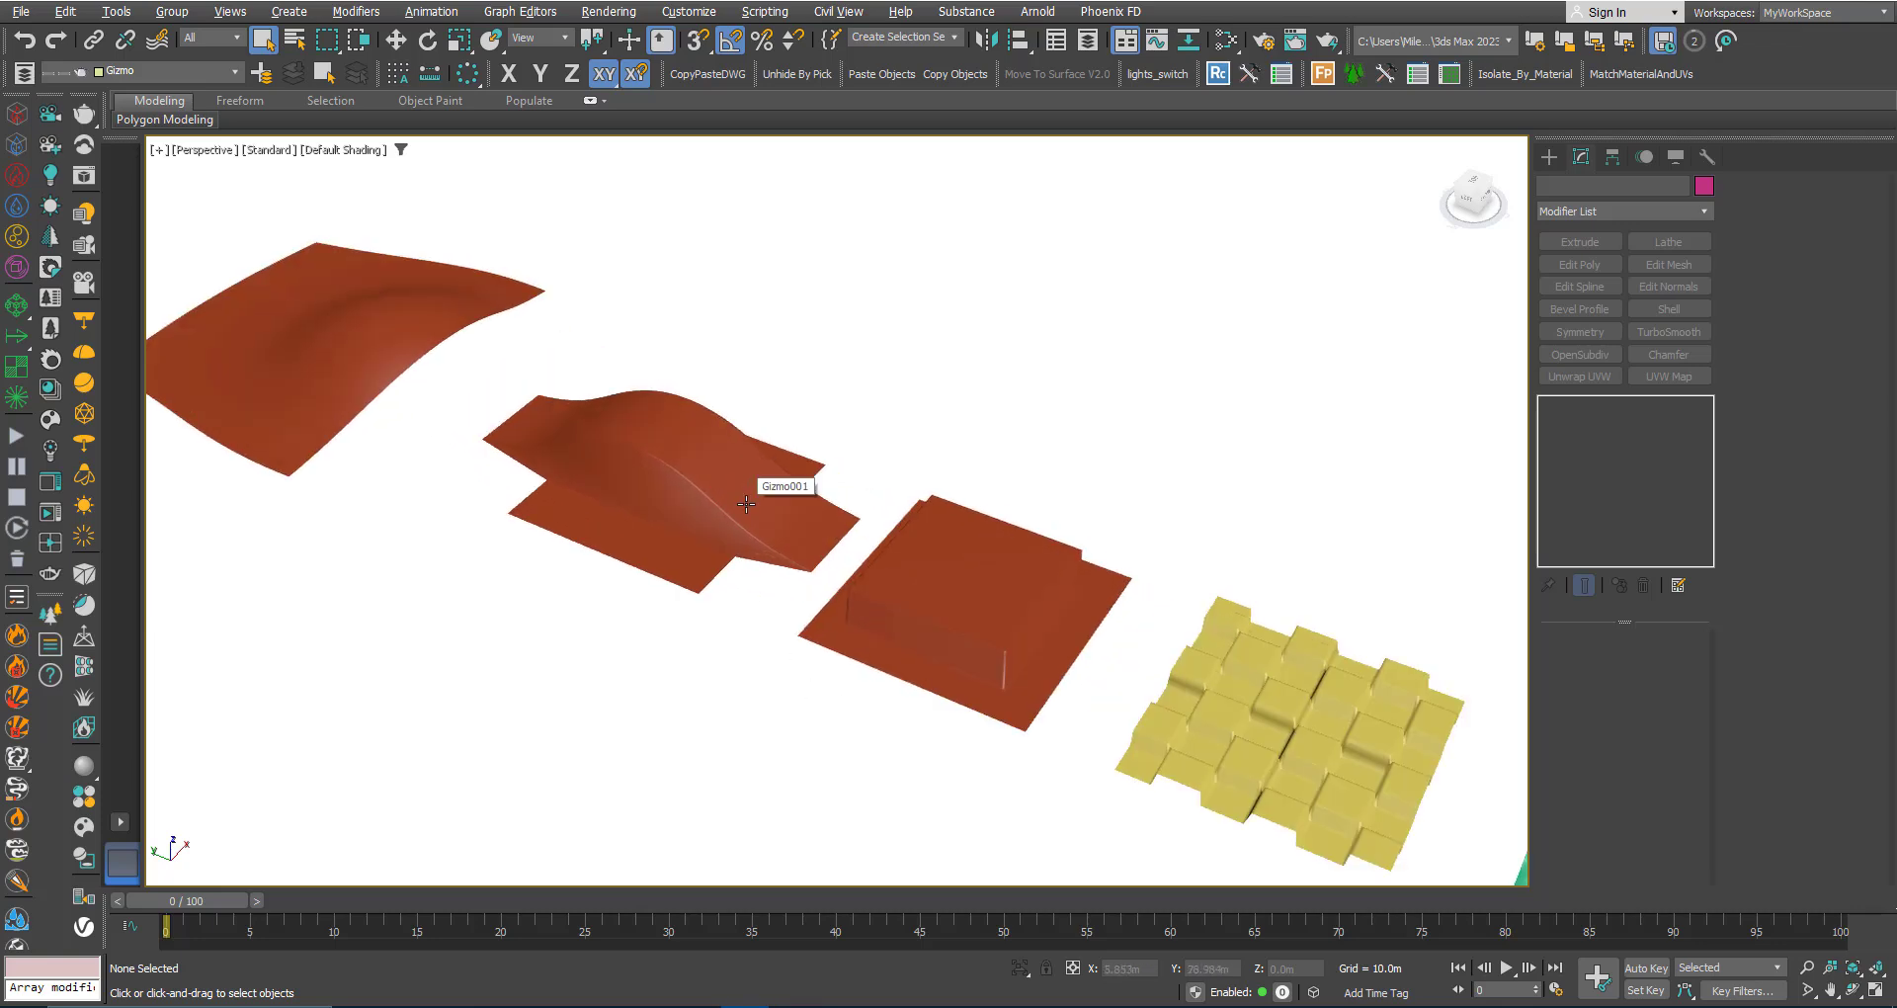
{"action": "scroll", "coordinate": [784, 482], "scroll_direction": "down", "scroll_amount": 5}
{"action": "left_click", "coordinate": [904, 551]}
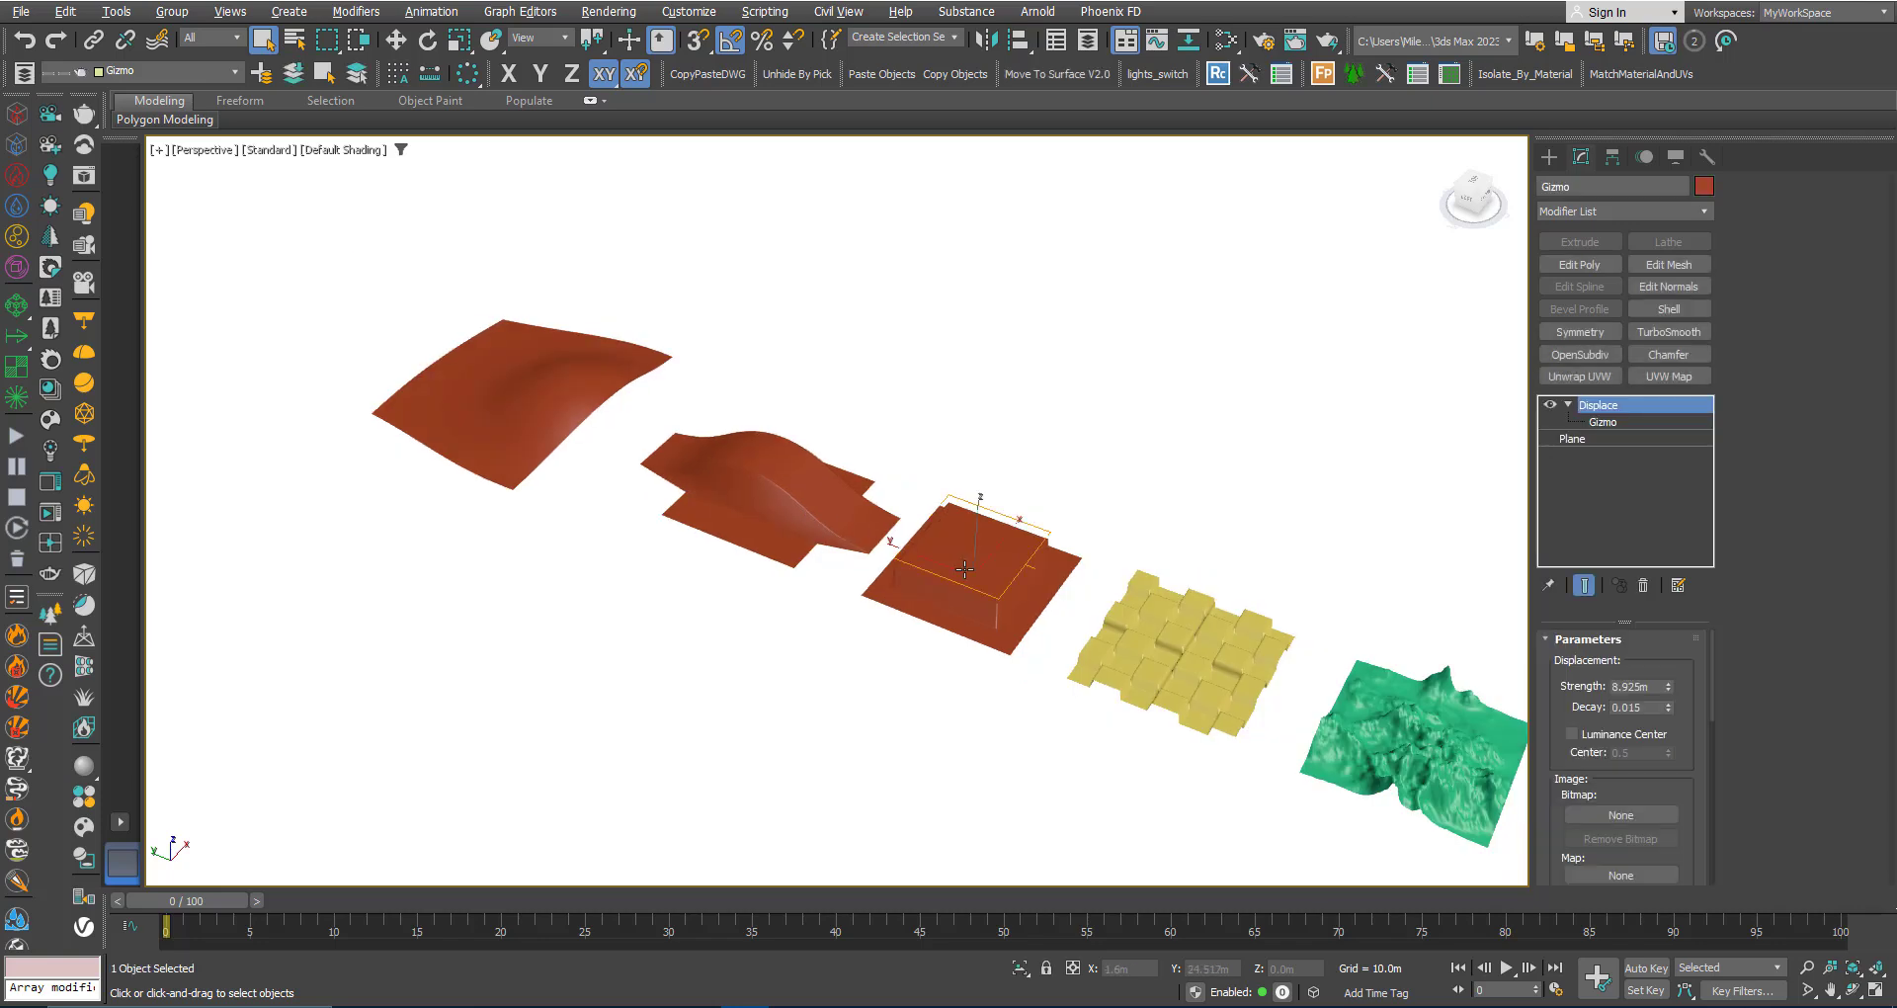
{"action": "left_click", "coordinate": [1605, 423]}
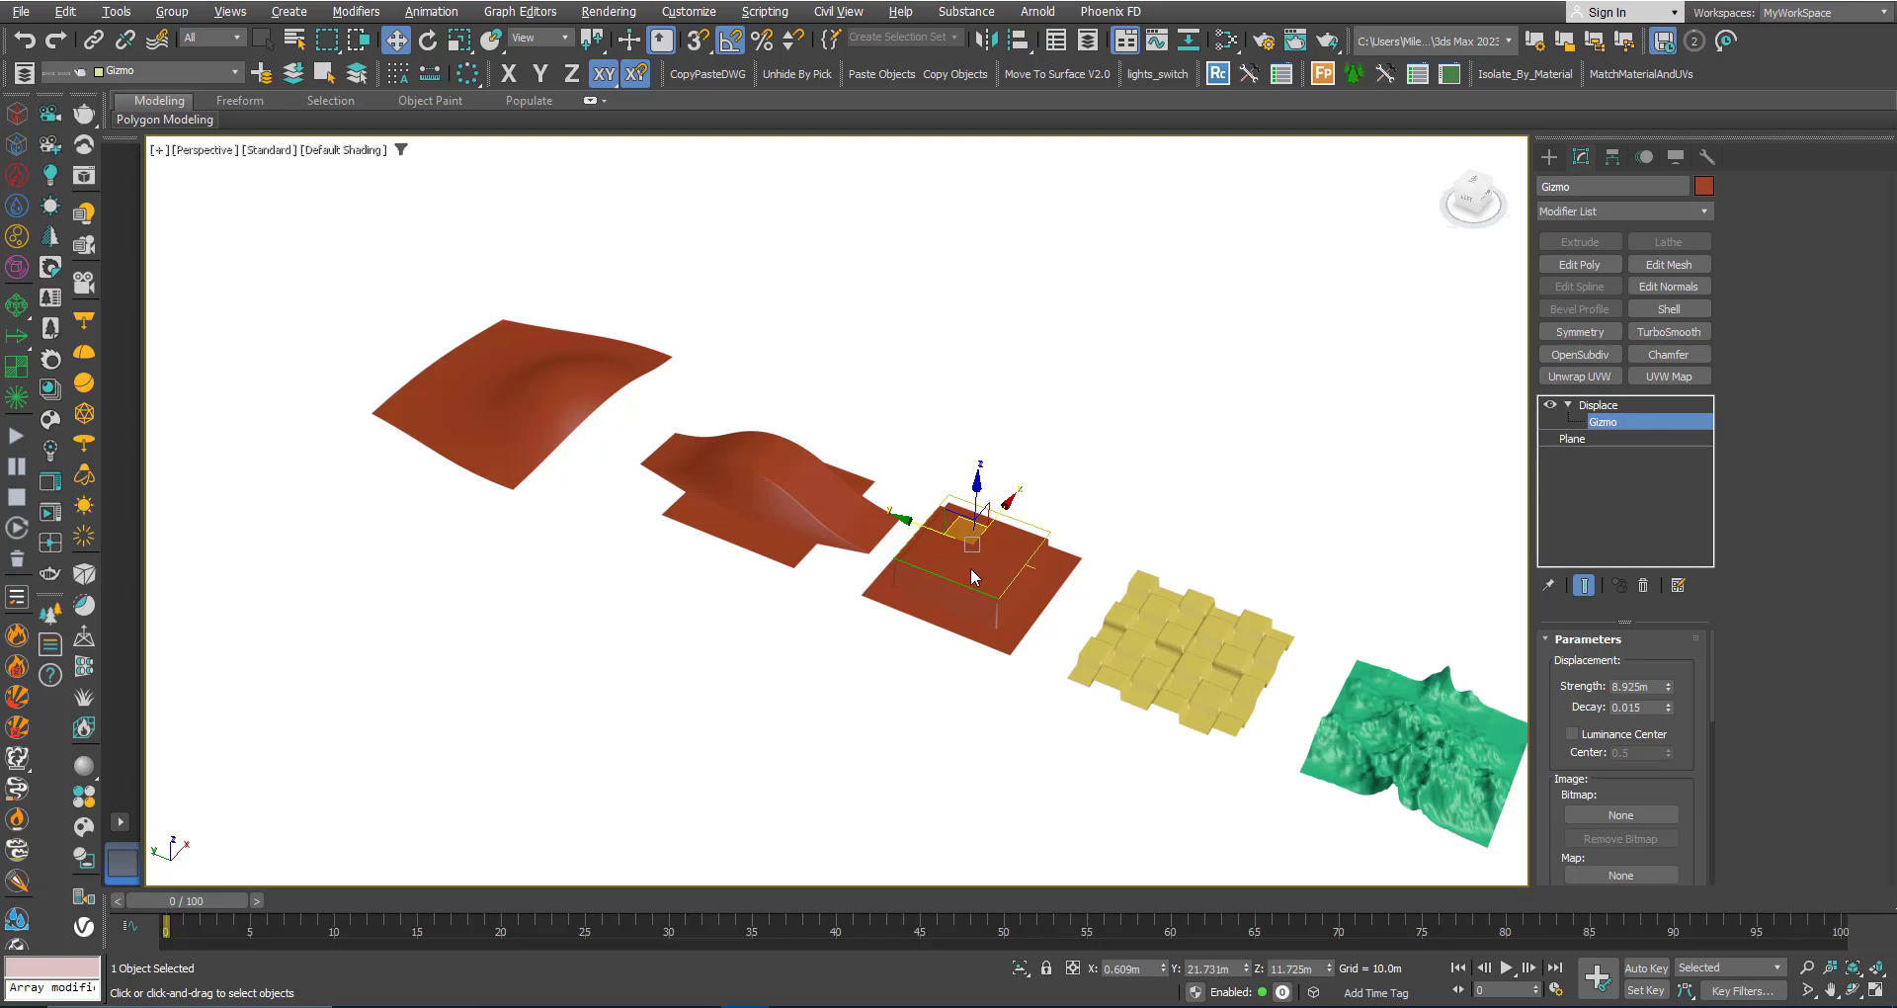
Compare the Displace gizmos of the second and first red planes
{"action": "scroll", "coordinate": [970, 567], "scroll_direction": "up", "scroll_amount": 2}
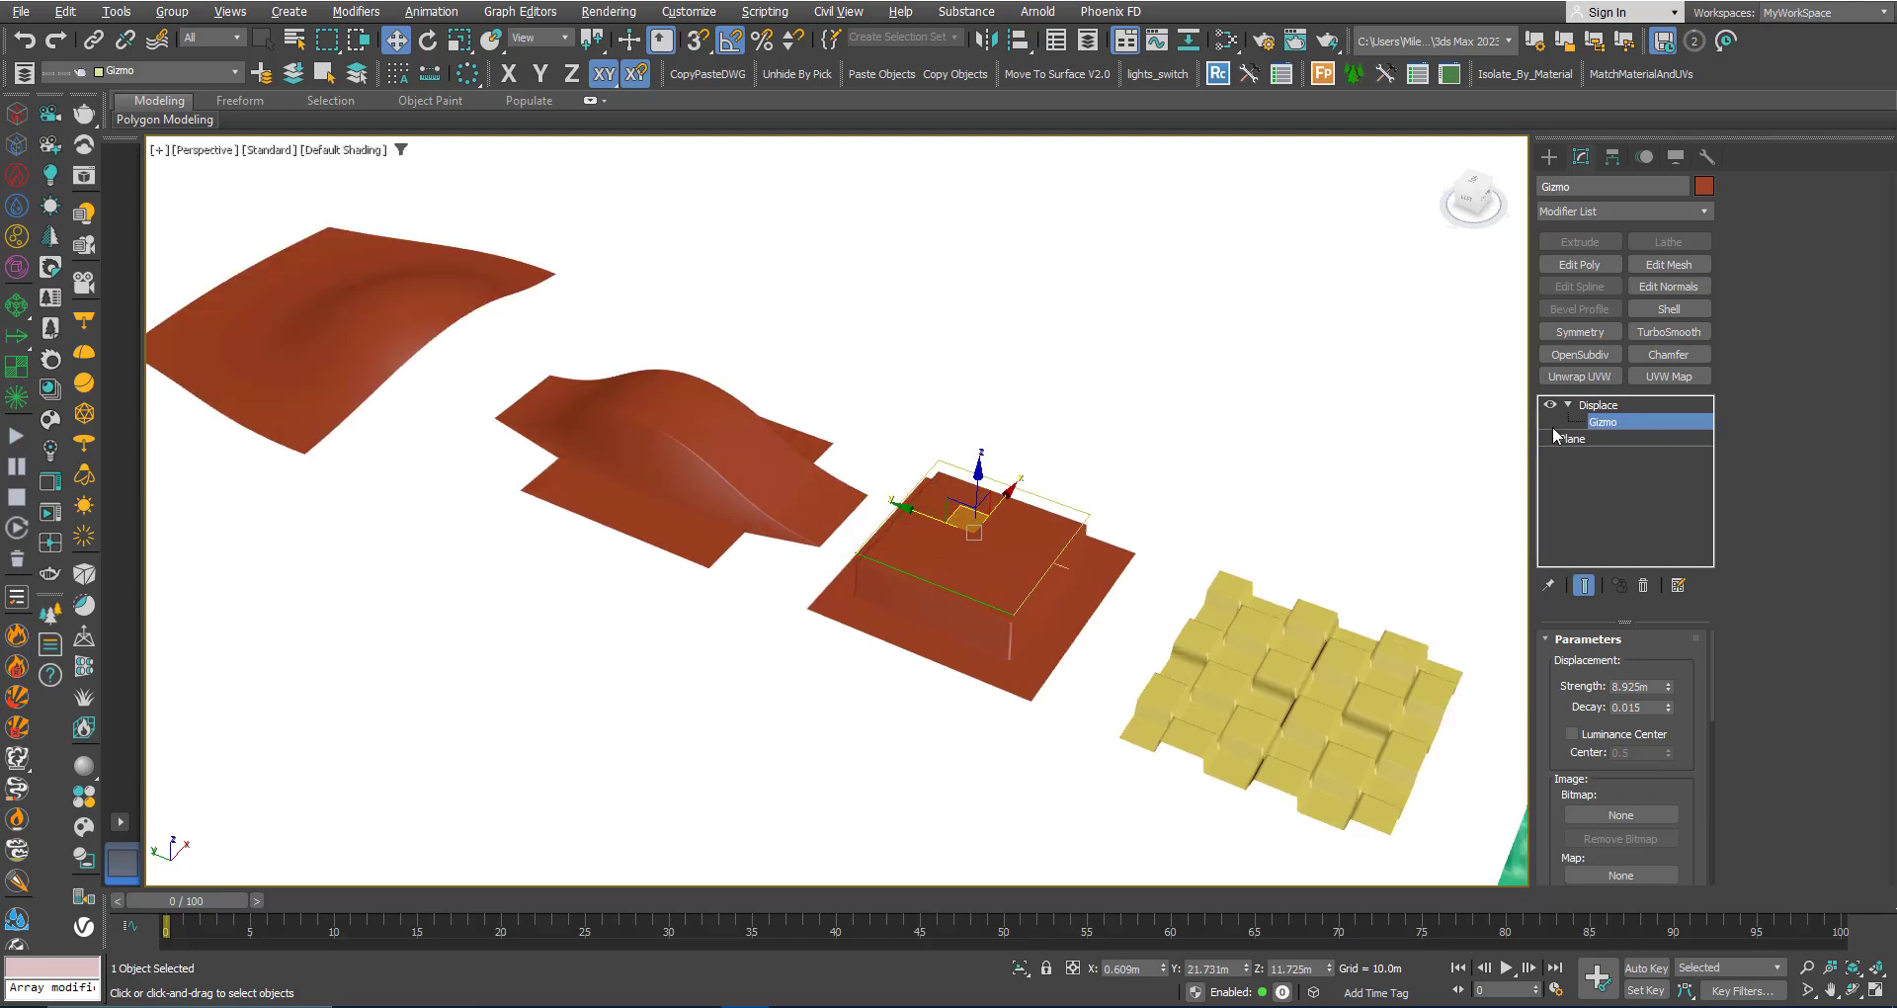
{"action": "left_click", "coordinate": [1597, 405]}
{"action": "left_click", "coordinate": [742, 484]}
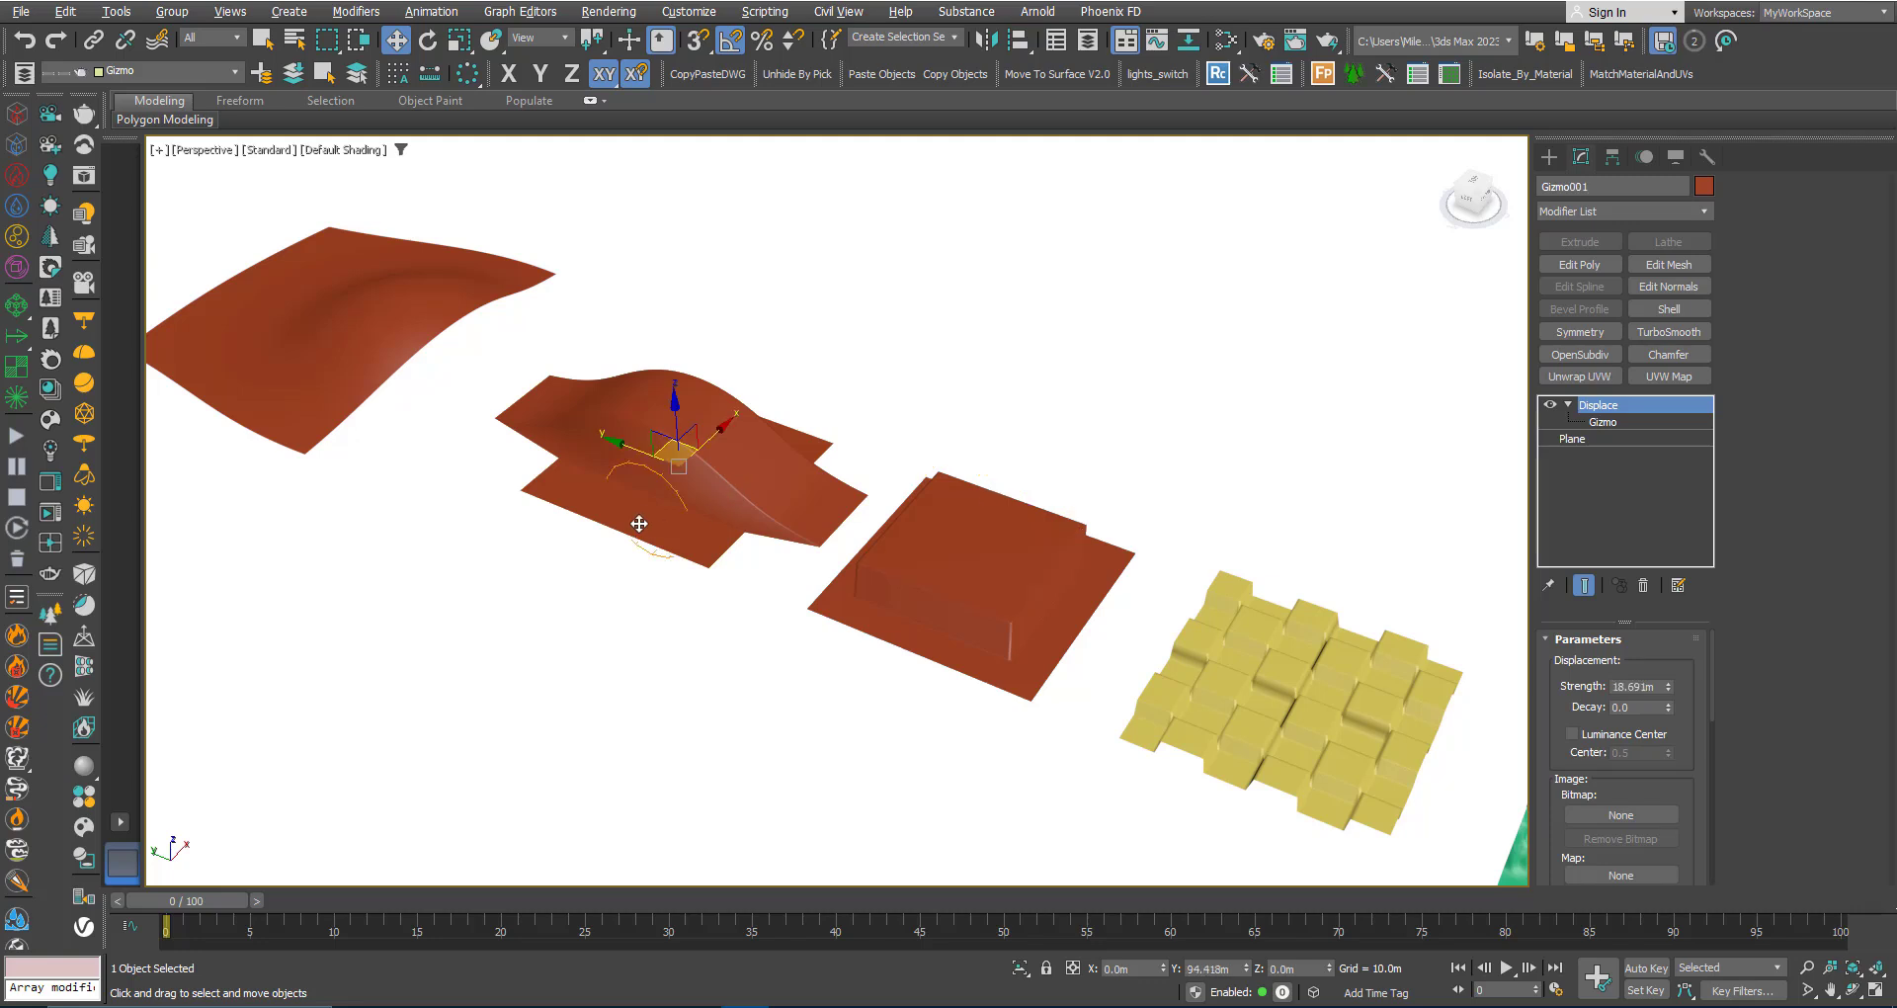
{"action": "left_click", "coordinate": [431, 393]}
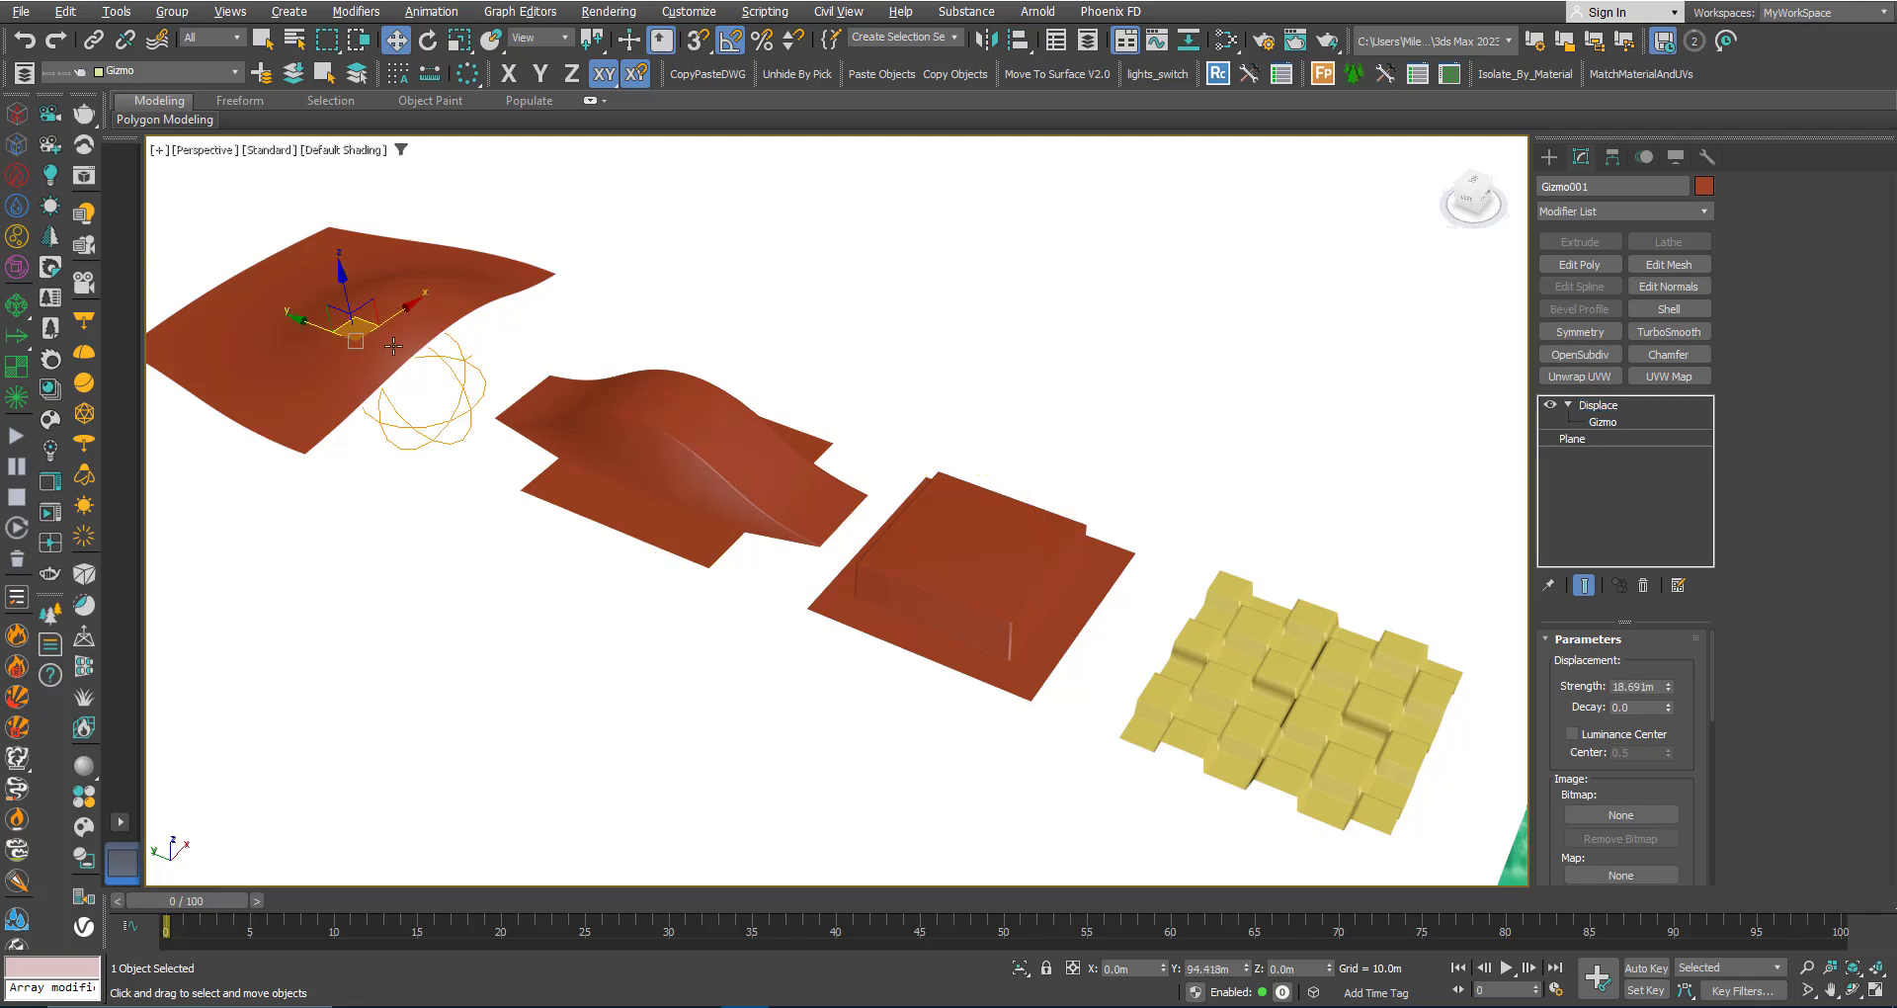
{"action": "scroll", "coordinate": [494, 460], "scroll_direction": "down", "scroll_amount": 2}
{"action": "scroll", "coordinate": [494, 461], "scroll_direction": "up", "scroll_amount": 2}
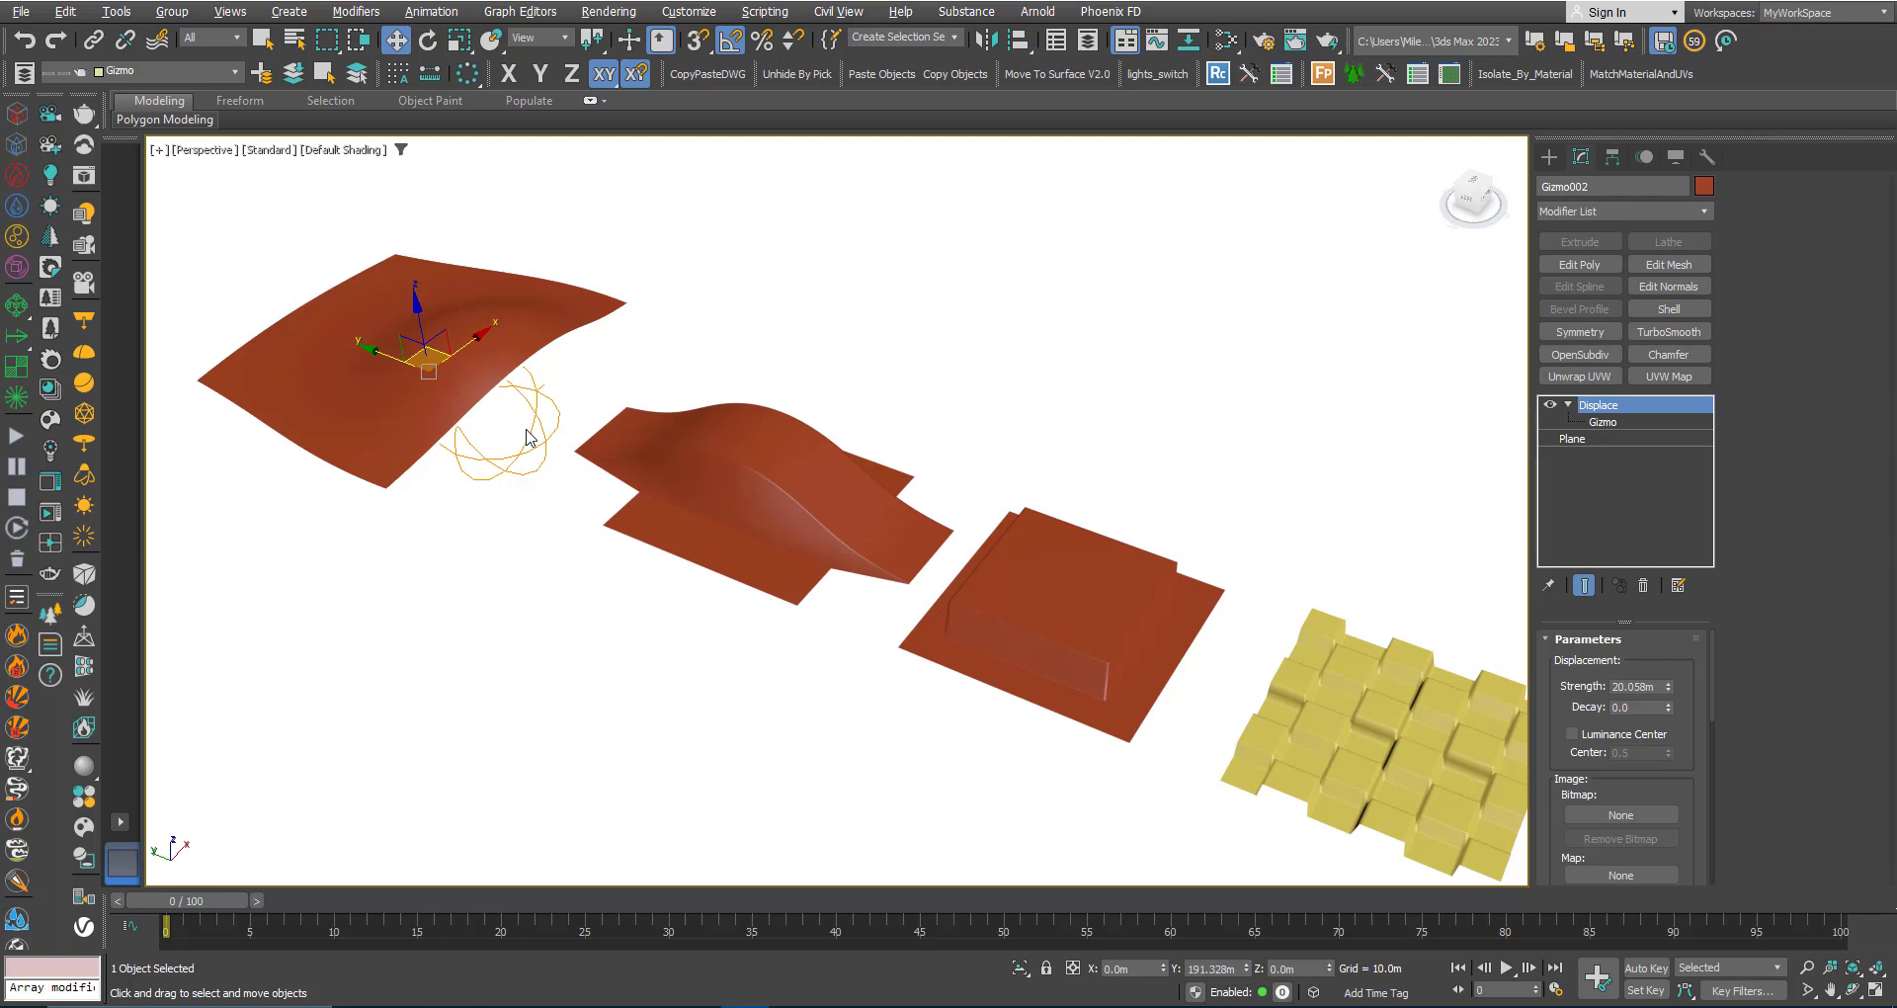
{"action": "scroll", "coordinate": [529, 438], "scroll_direction": "down", "scroll_amount": 2}
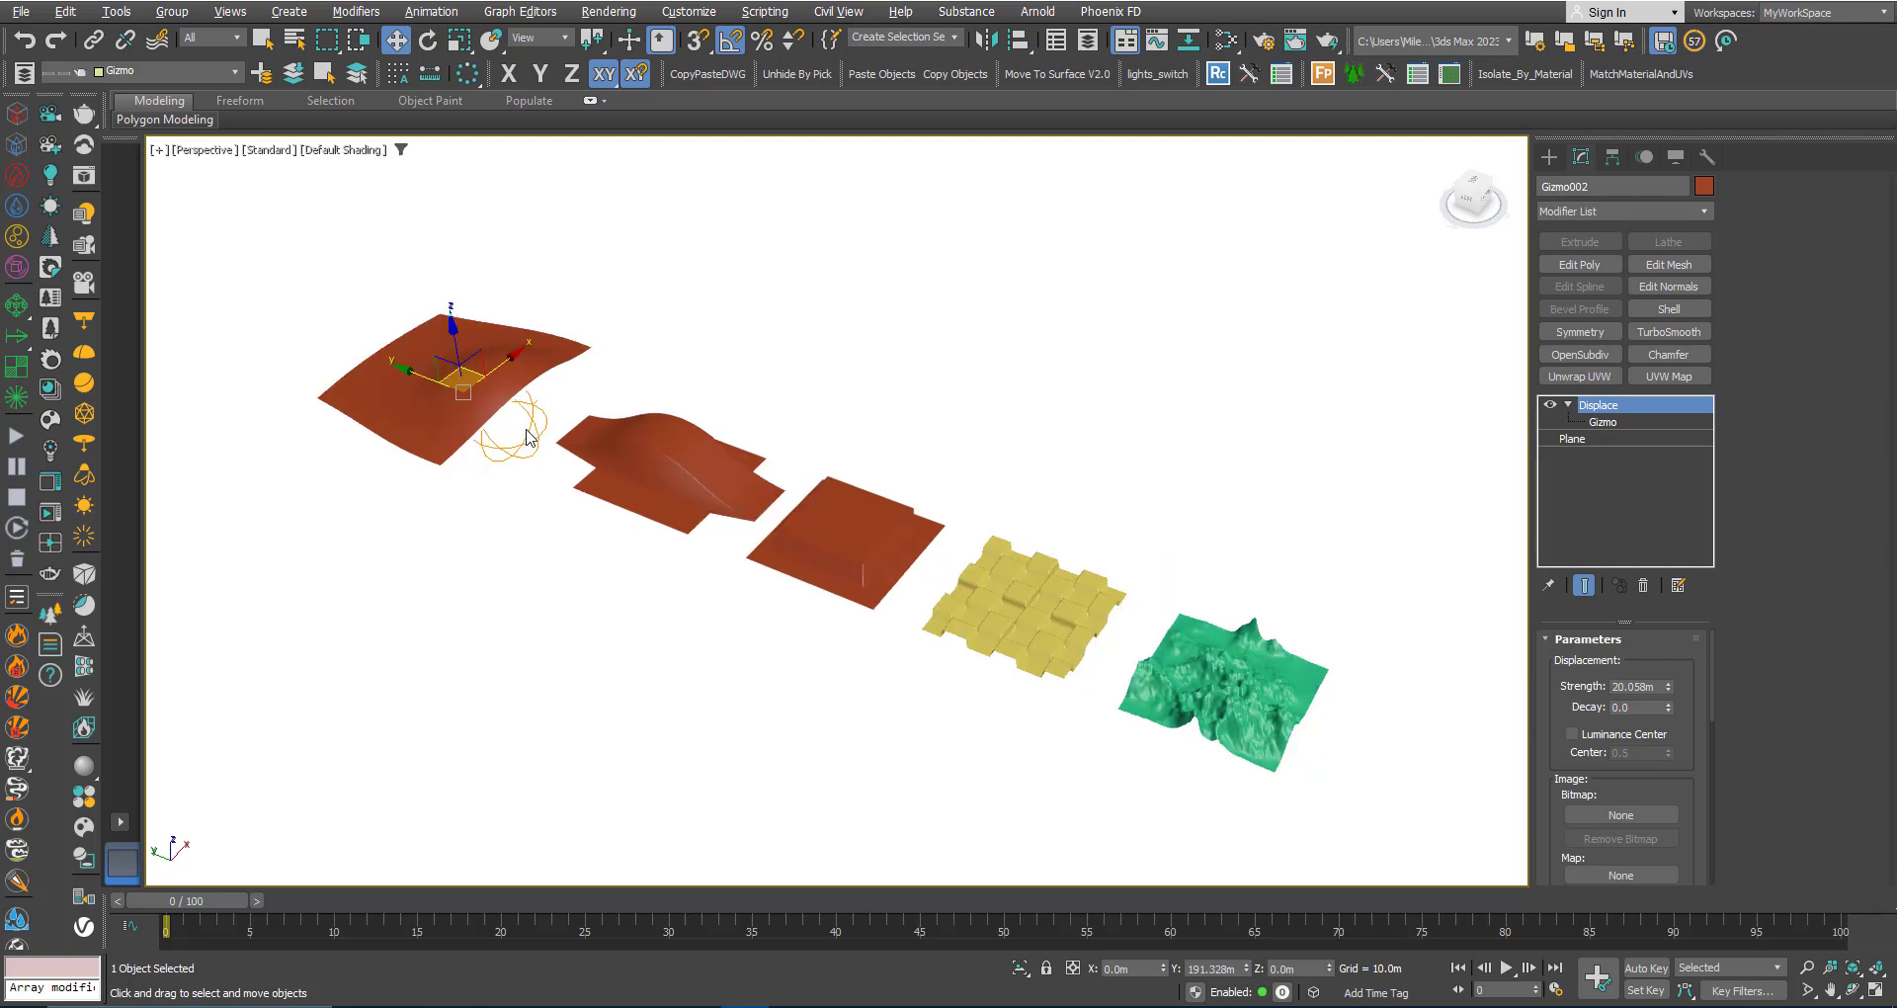
{"action": "scroll", "coordinate": [585, 433], "scroll_direction": "up", "scroll_amount": 2}
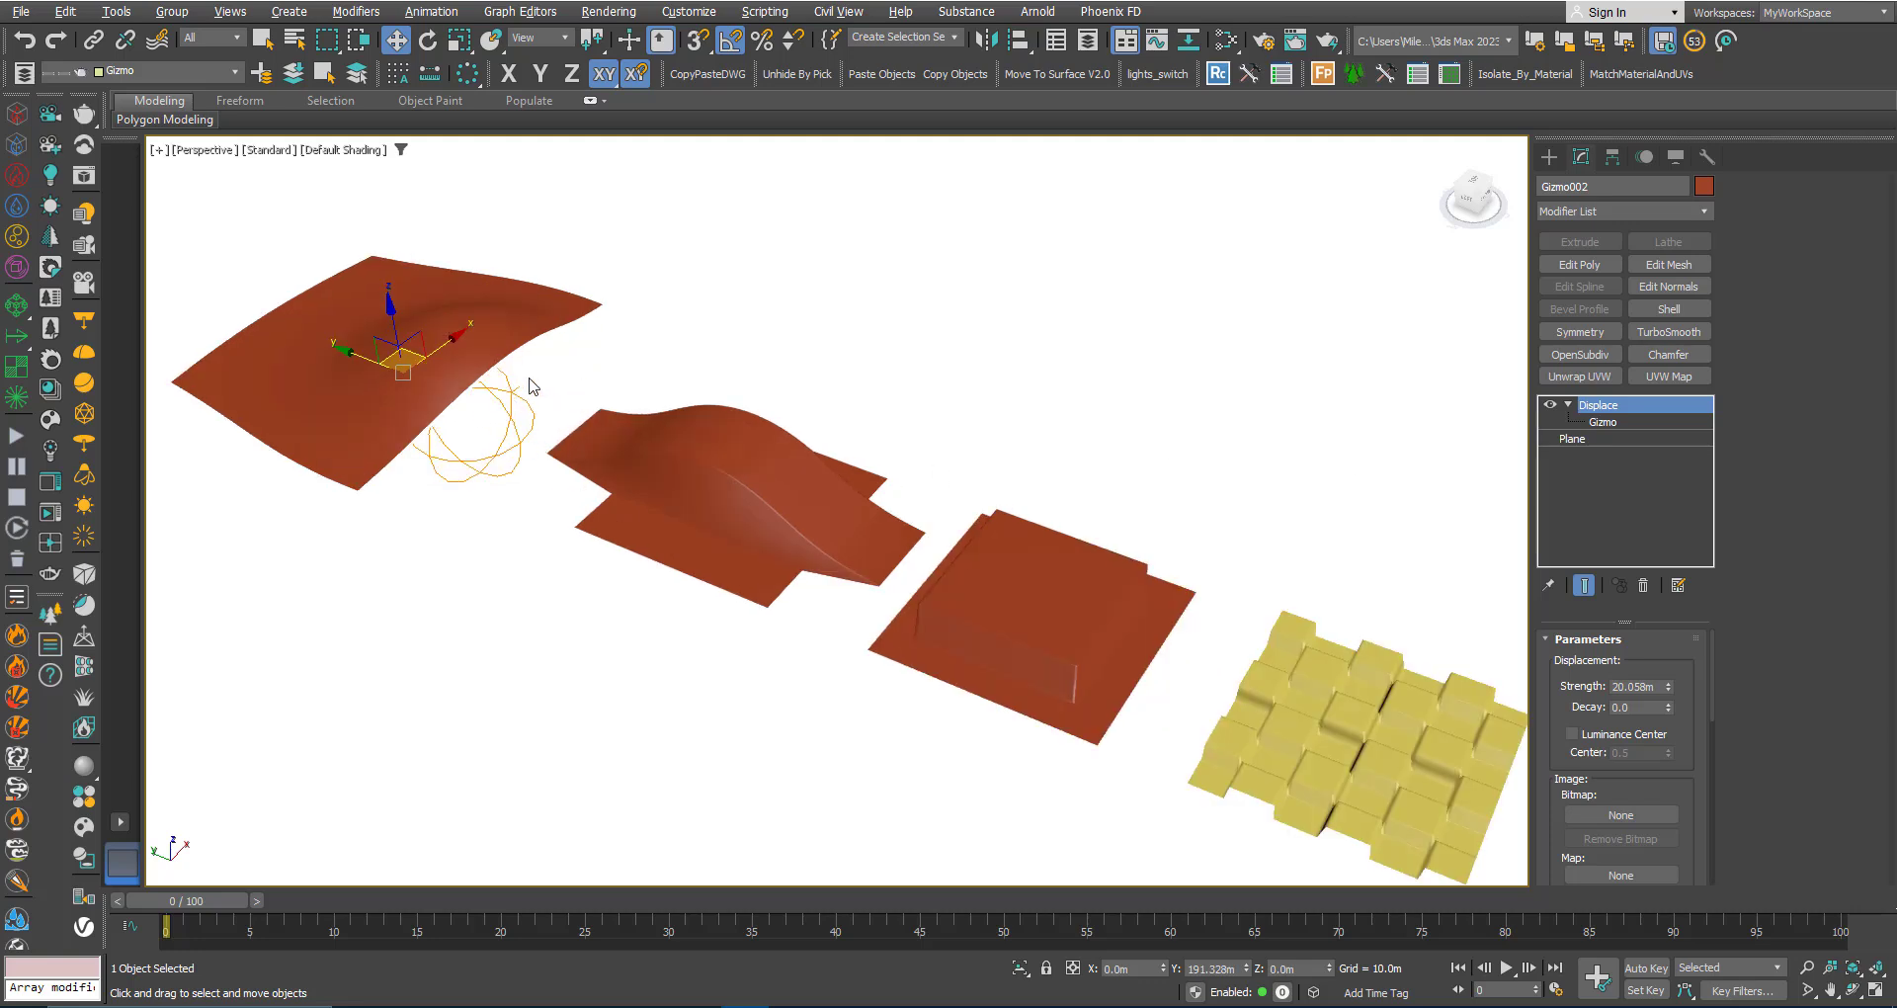
{"action": "left_click", "coordinate": [1015, 593]}
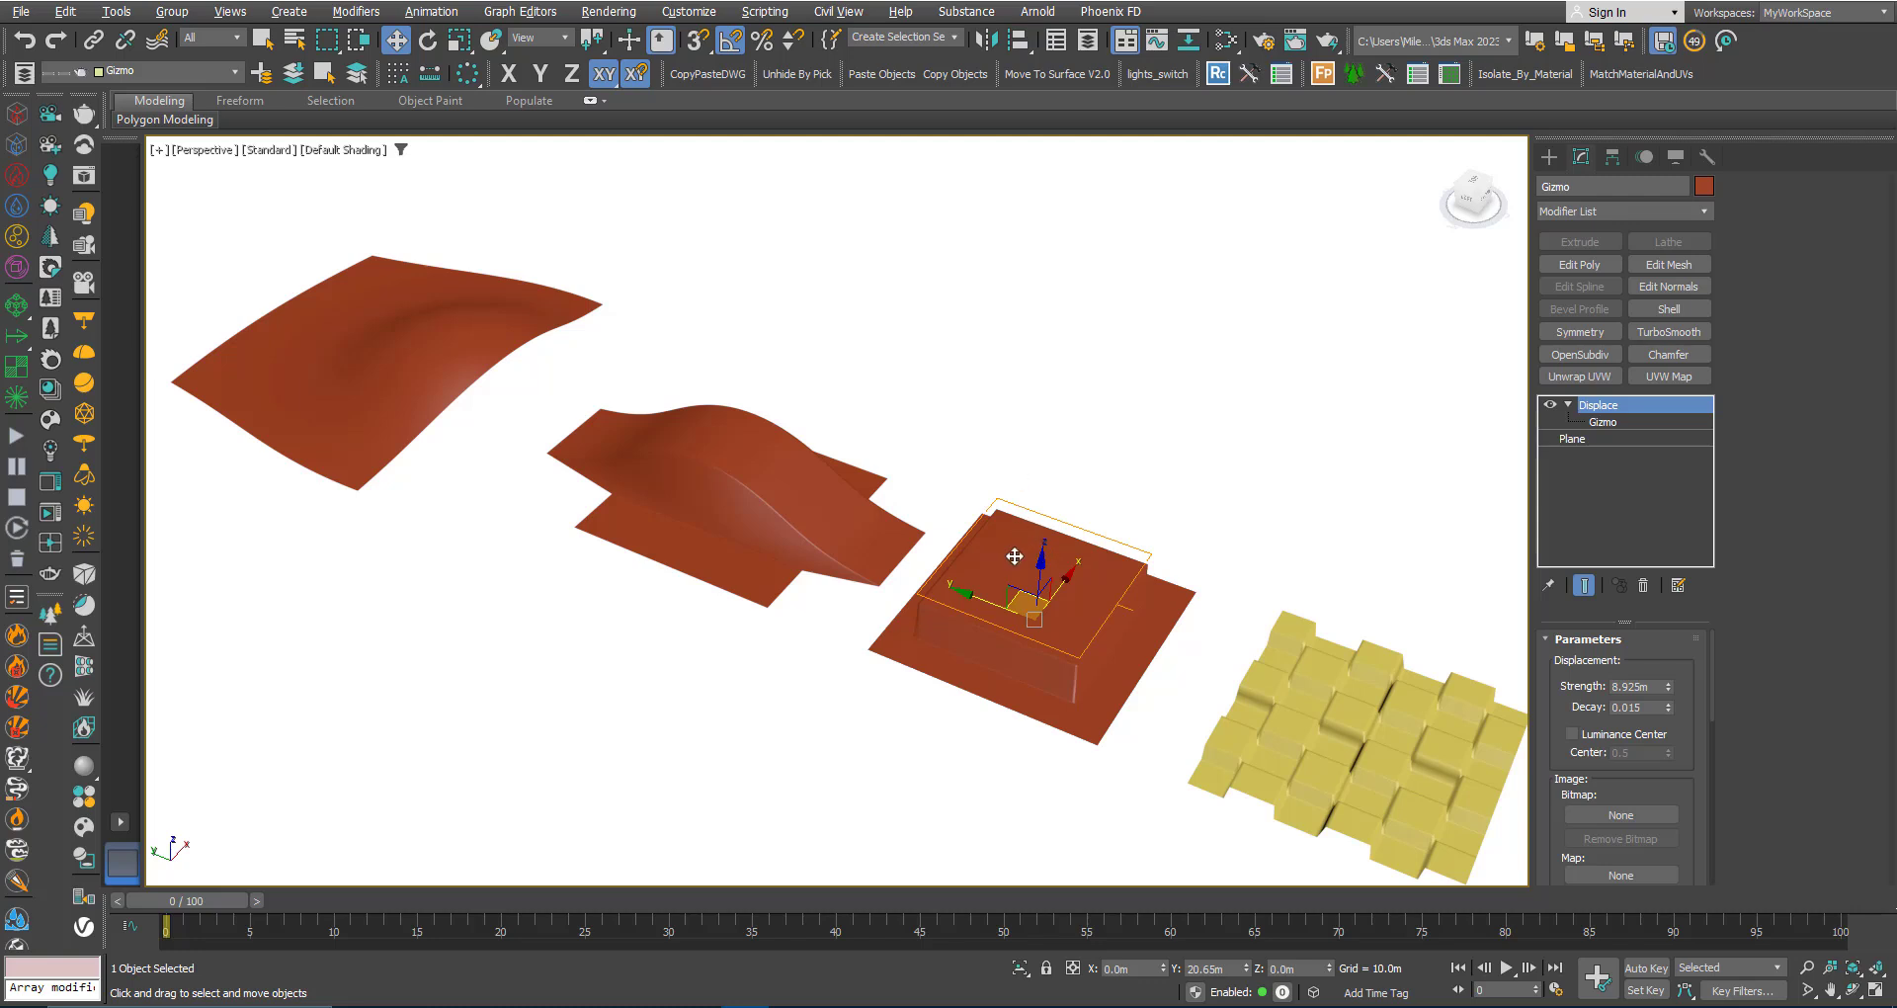
{"action": "middle_click_drag", "start_coordinate": [1015, 556], "coordinate": [1012, 484], "text": "alt"}
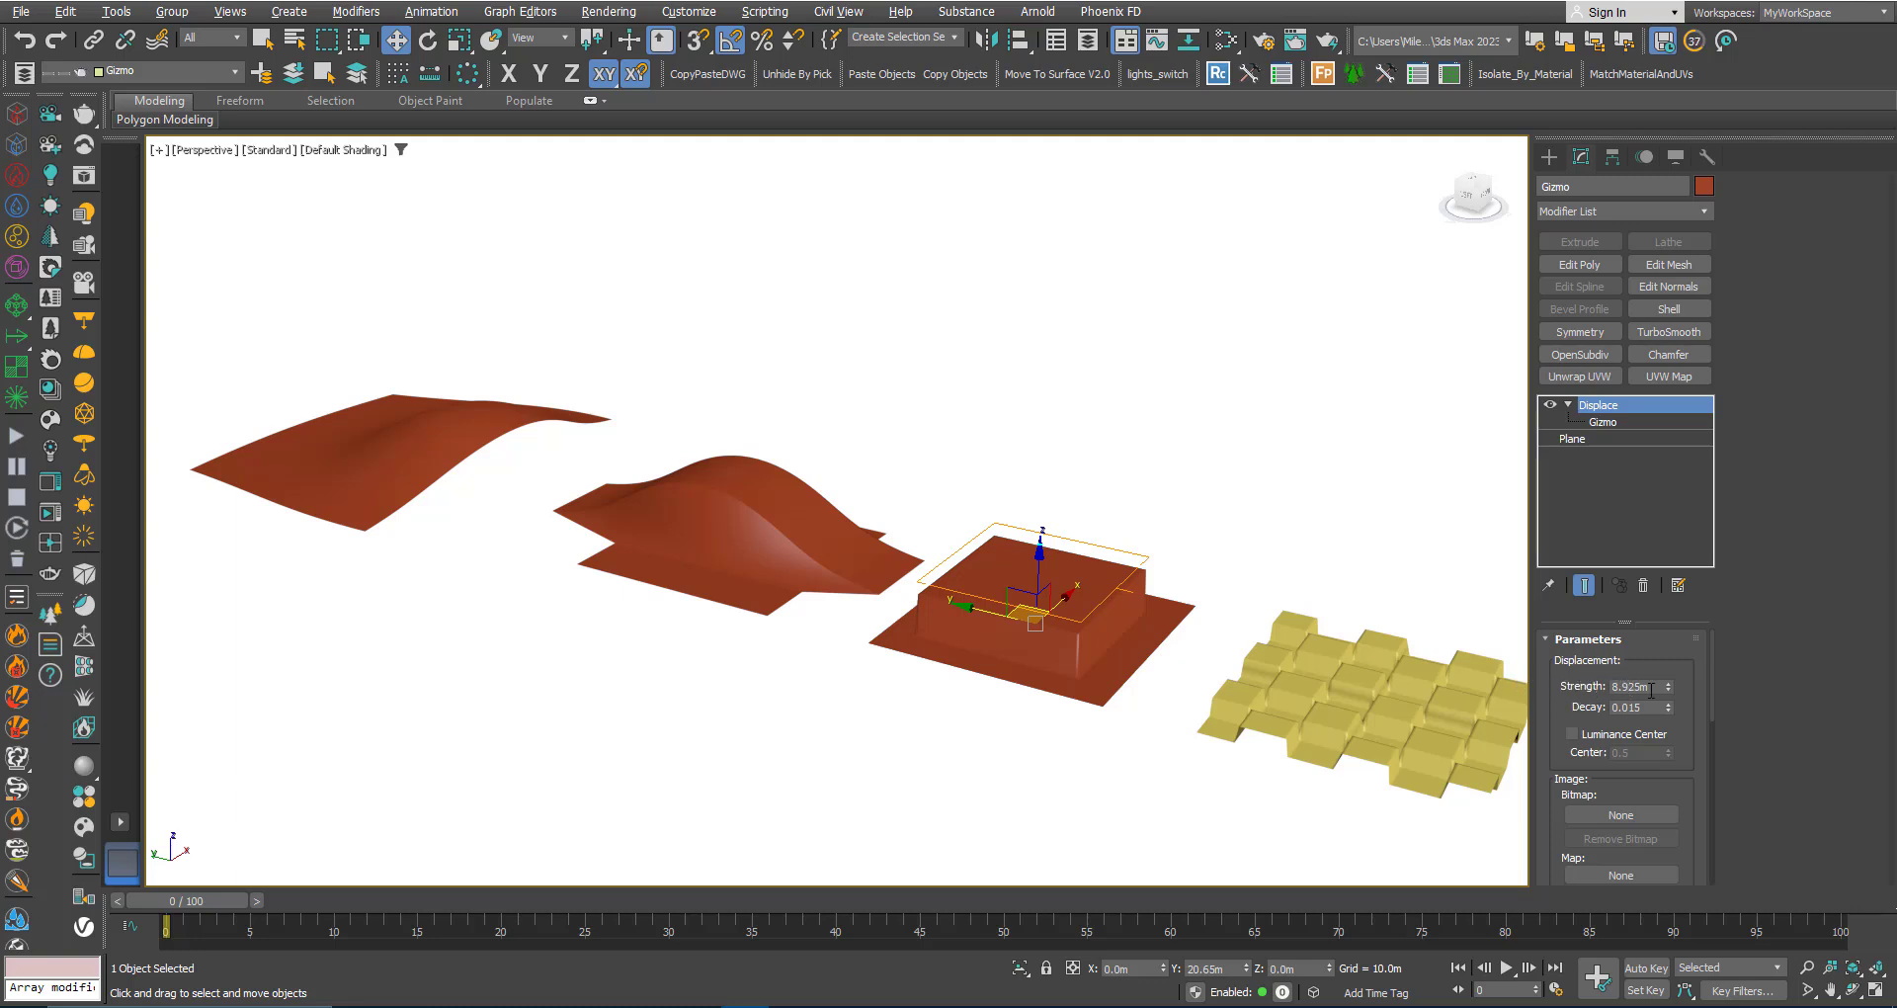
{"action": "scroll", "coordinate": [790, 509], "scroll_direction": "down", "scroll_amount": 4}
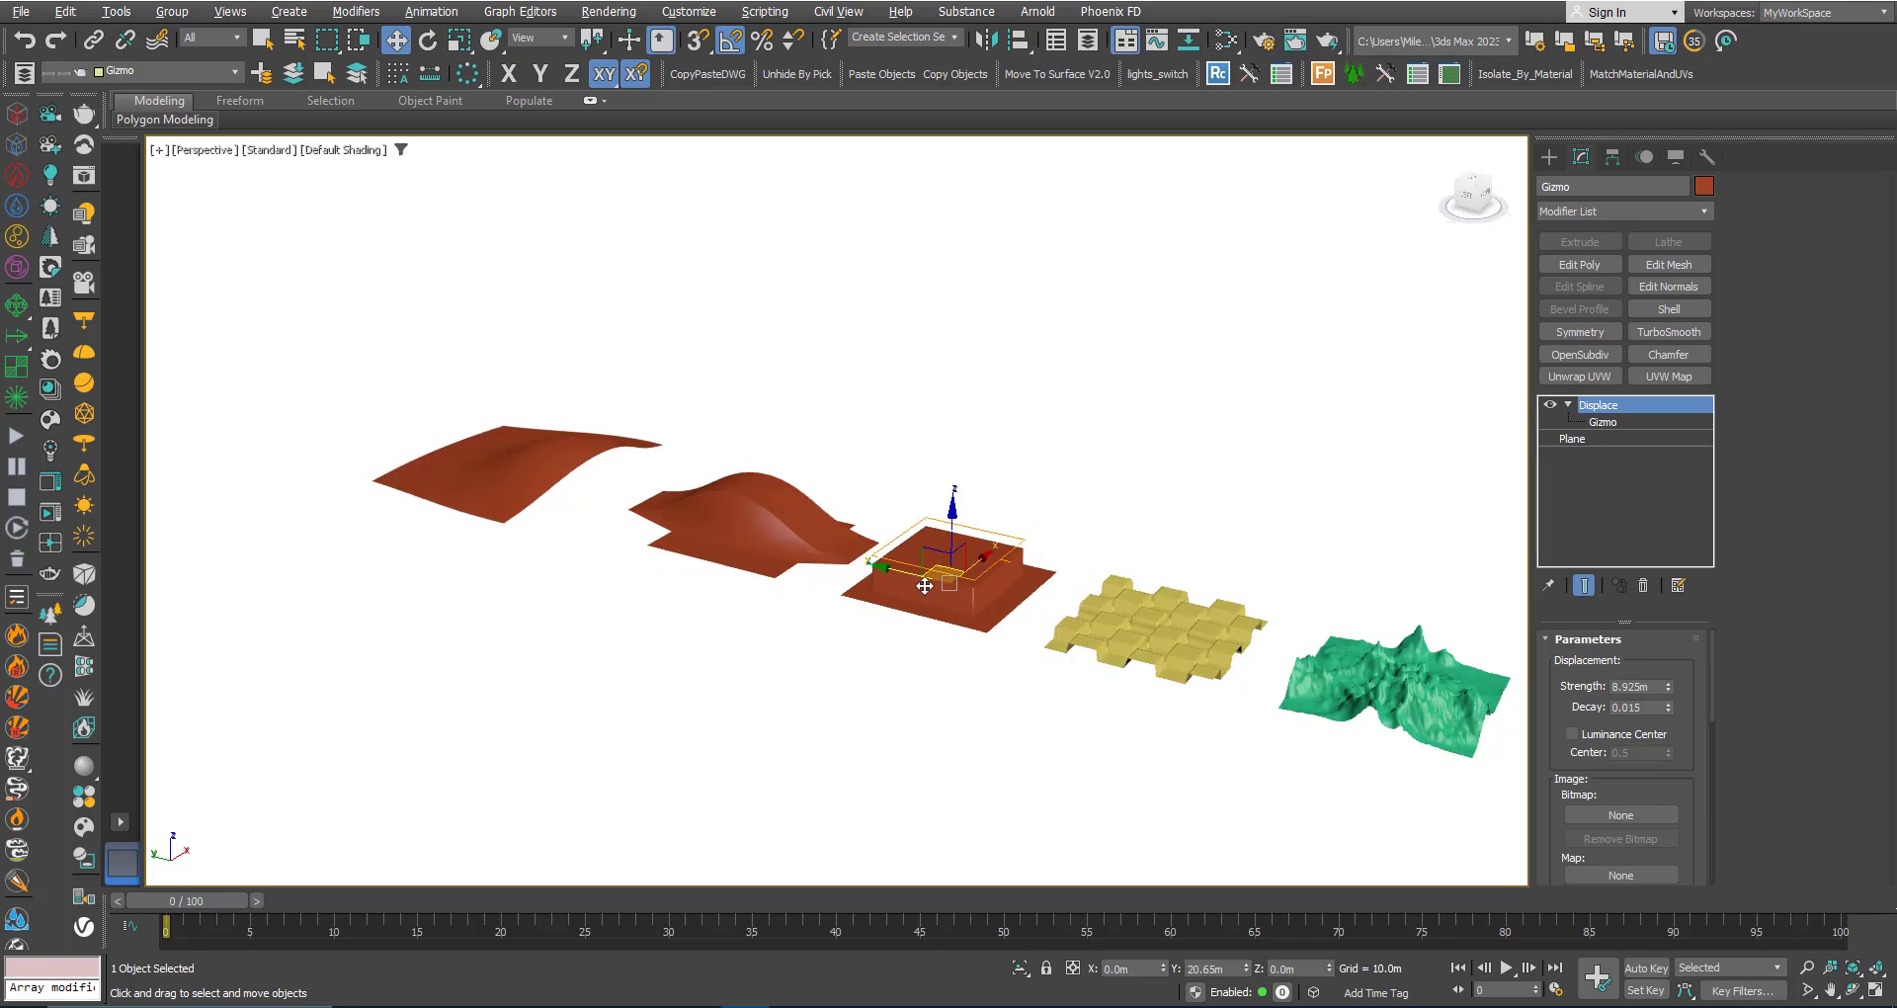
{"action": "middle_click_drag", "start_coordinate": [926, 585], "coordinate": [831, 591]}
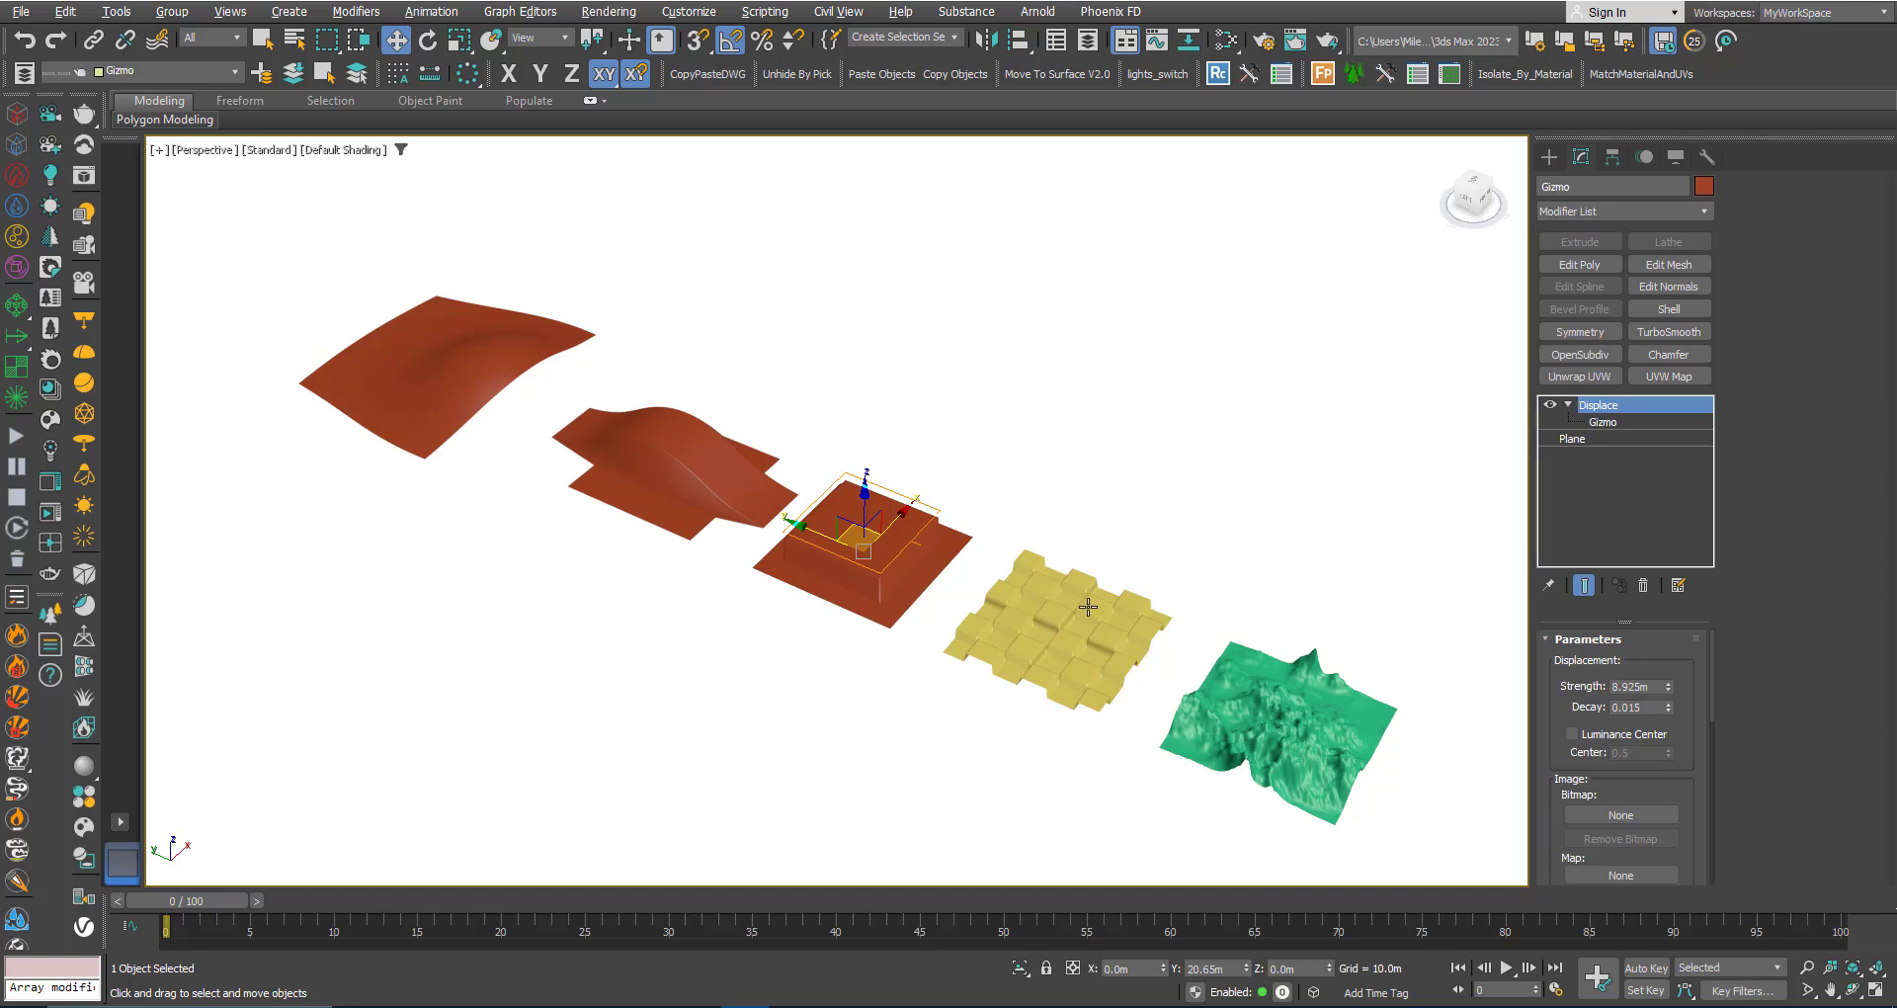
{"action": "middle_click_drag", "start_coordinate": [1082, 644], "coordinate": [1044, 610]}
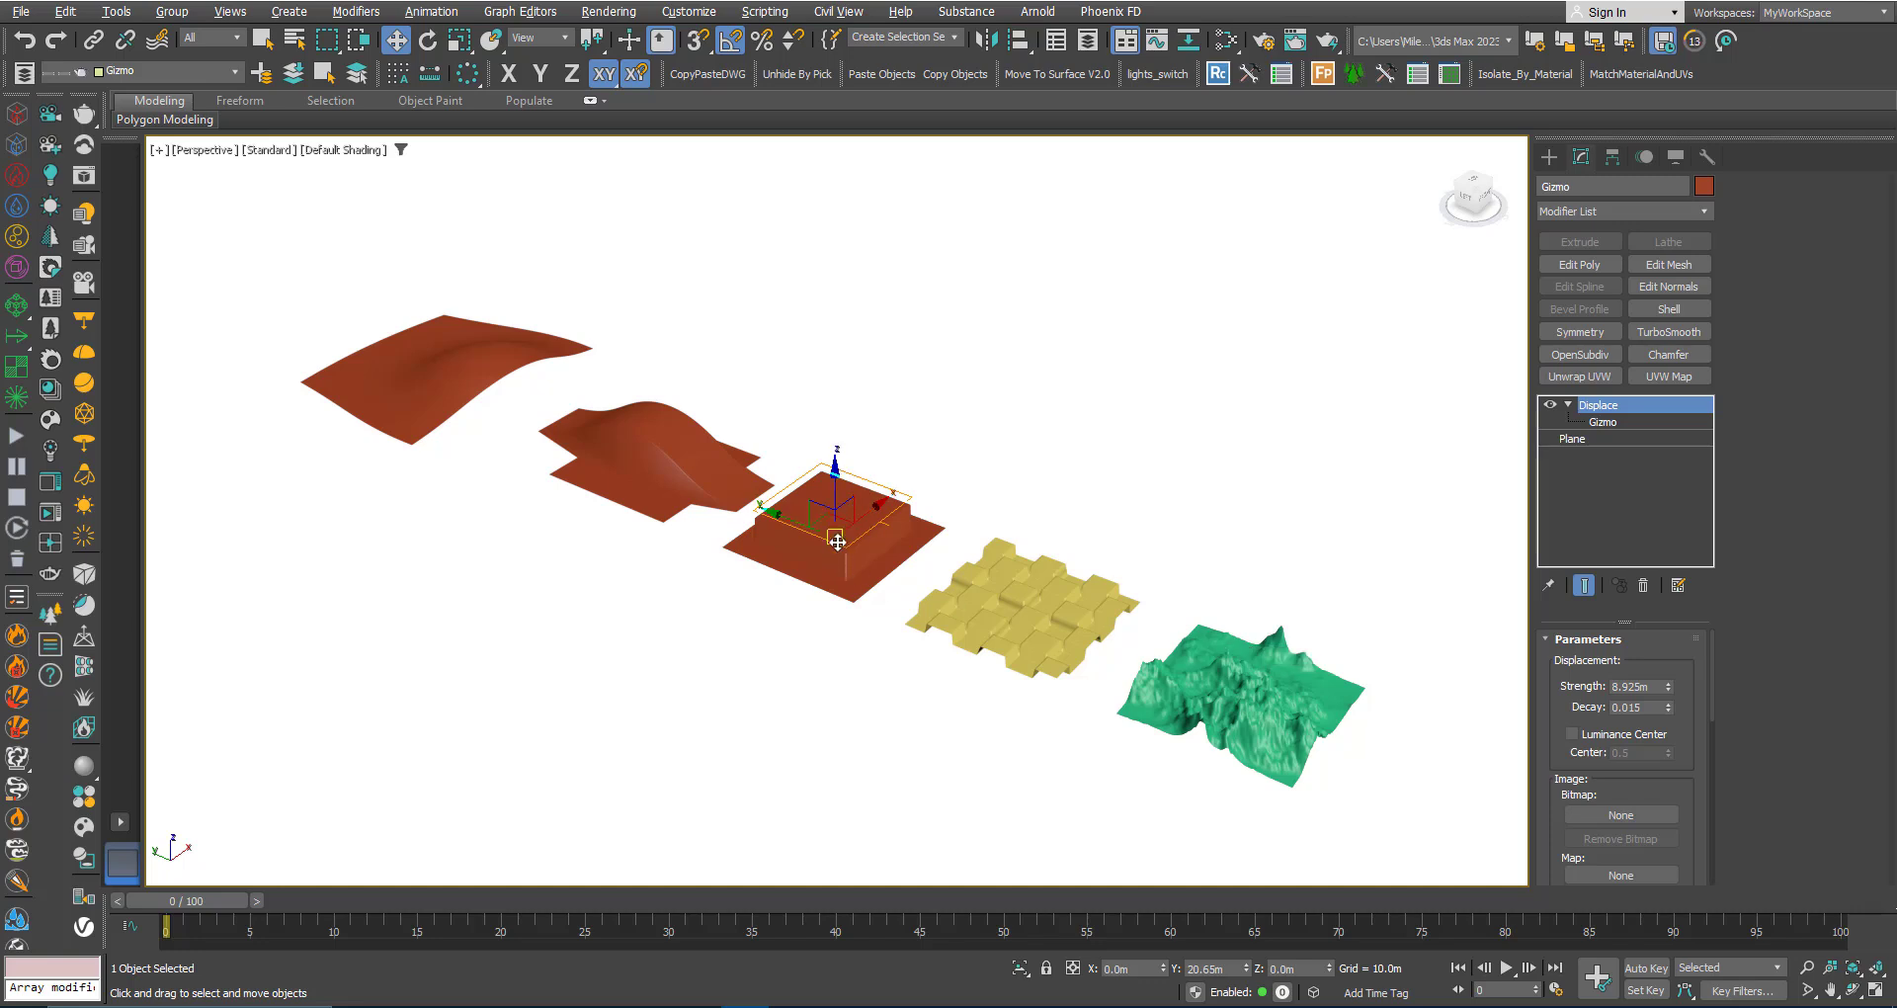
{"action": "scroll", "coordinate": [835, 534], "scroll_direction": "up", "scroll_amount": 2}
{"action": "scroll", "coordinate": [835, 534], "scroll_direction": "down", "scroll_amount": 2}
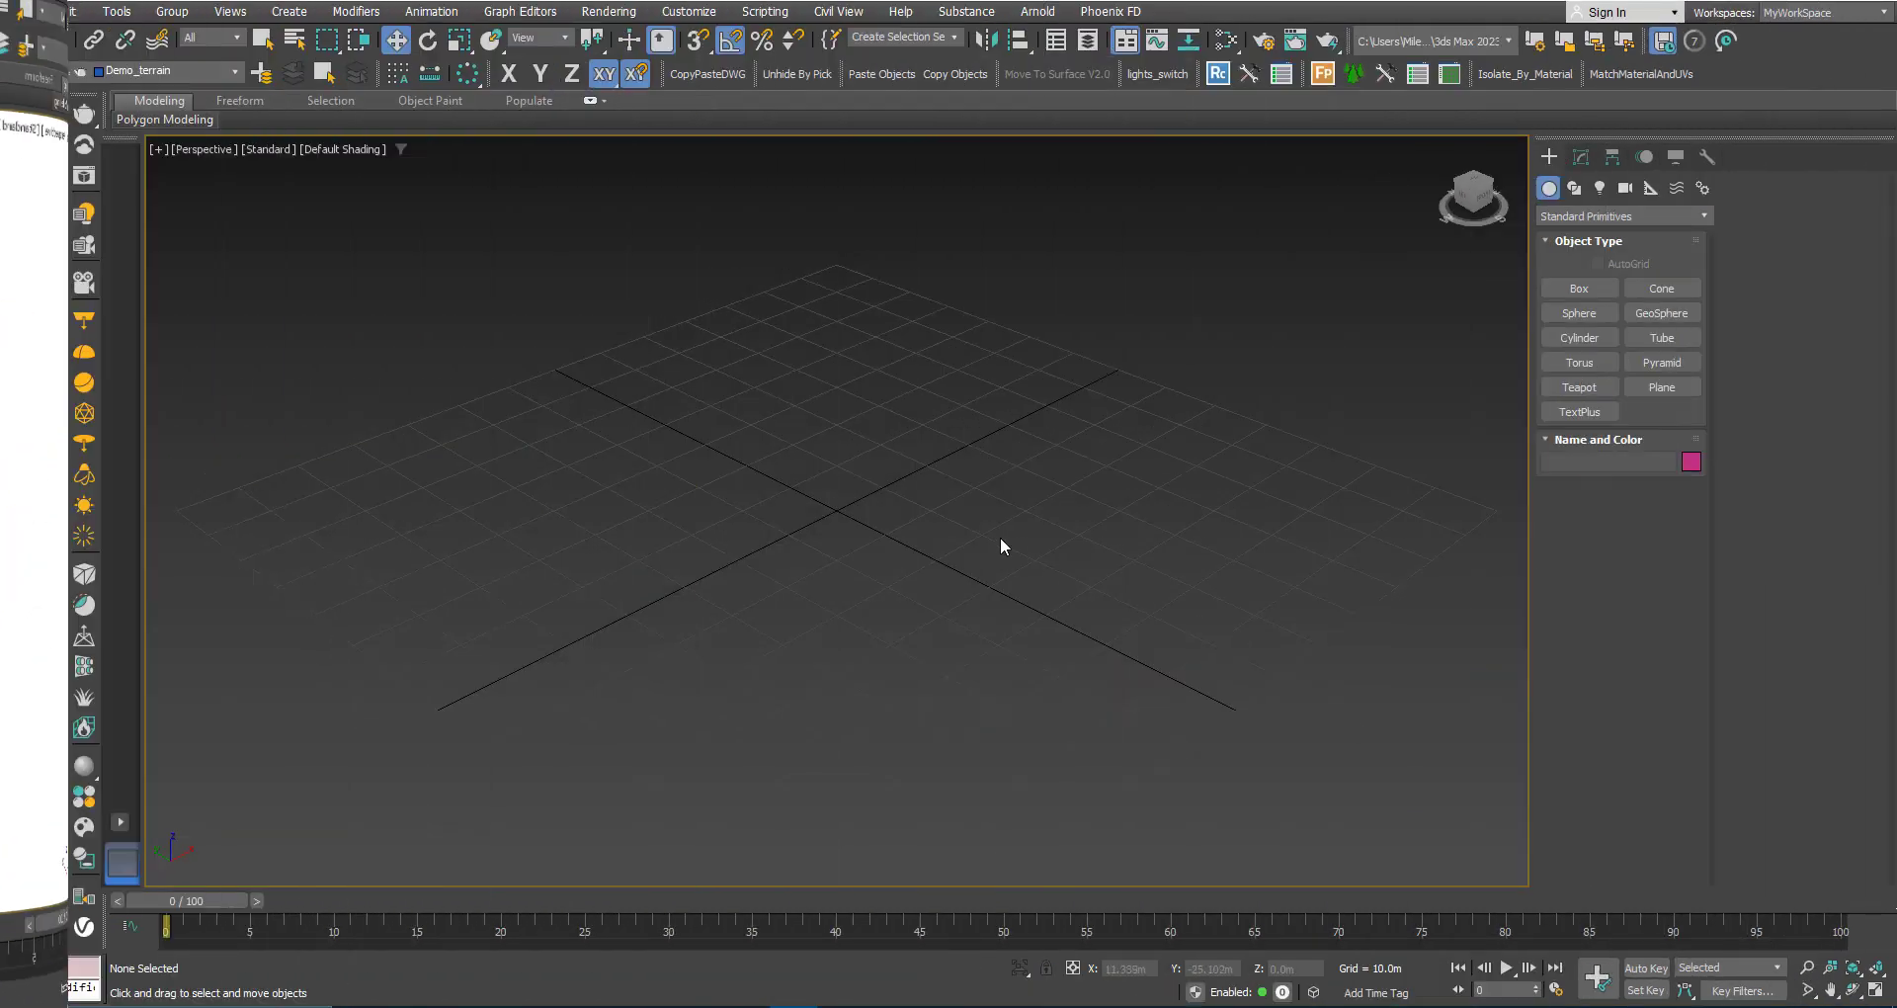
Draw a new plane on the grid and colour it light grey
{"action": "left_click", "coordinate": [1657, 388]}
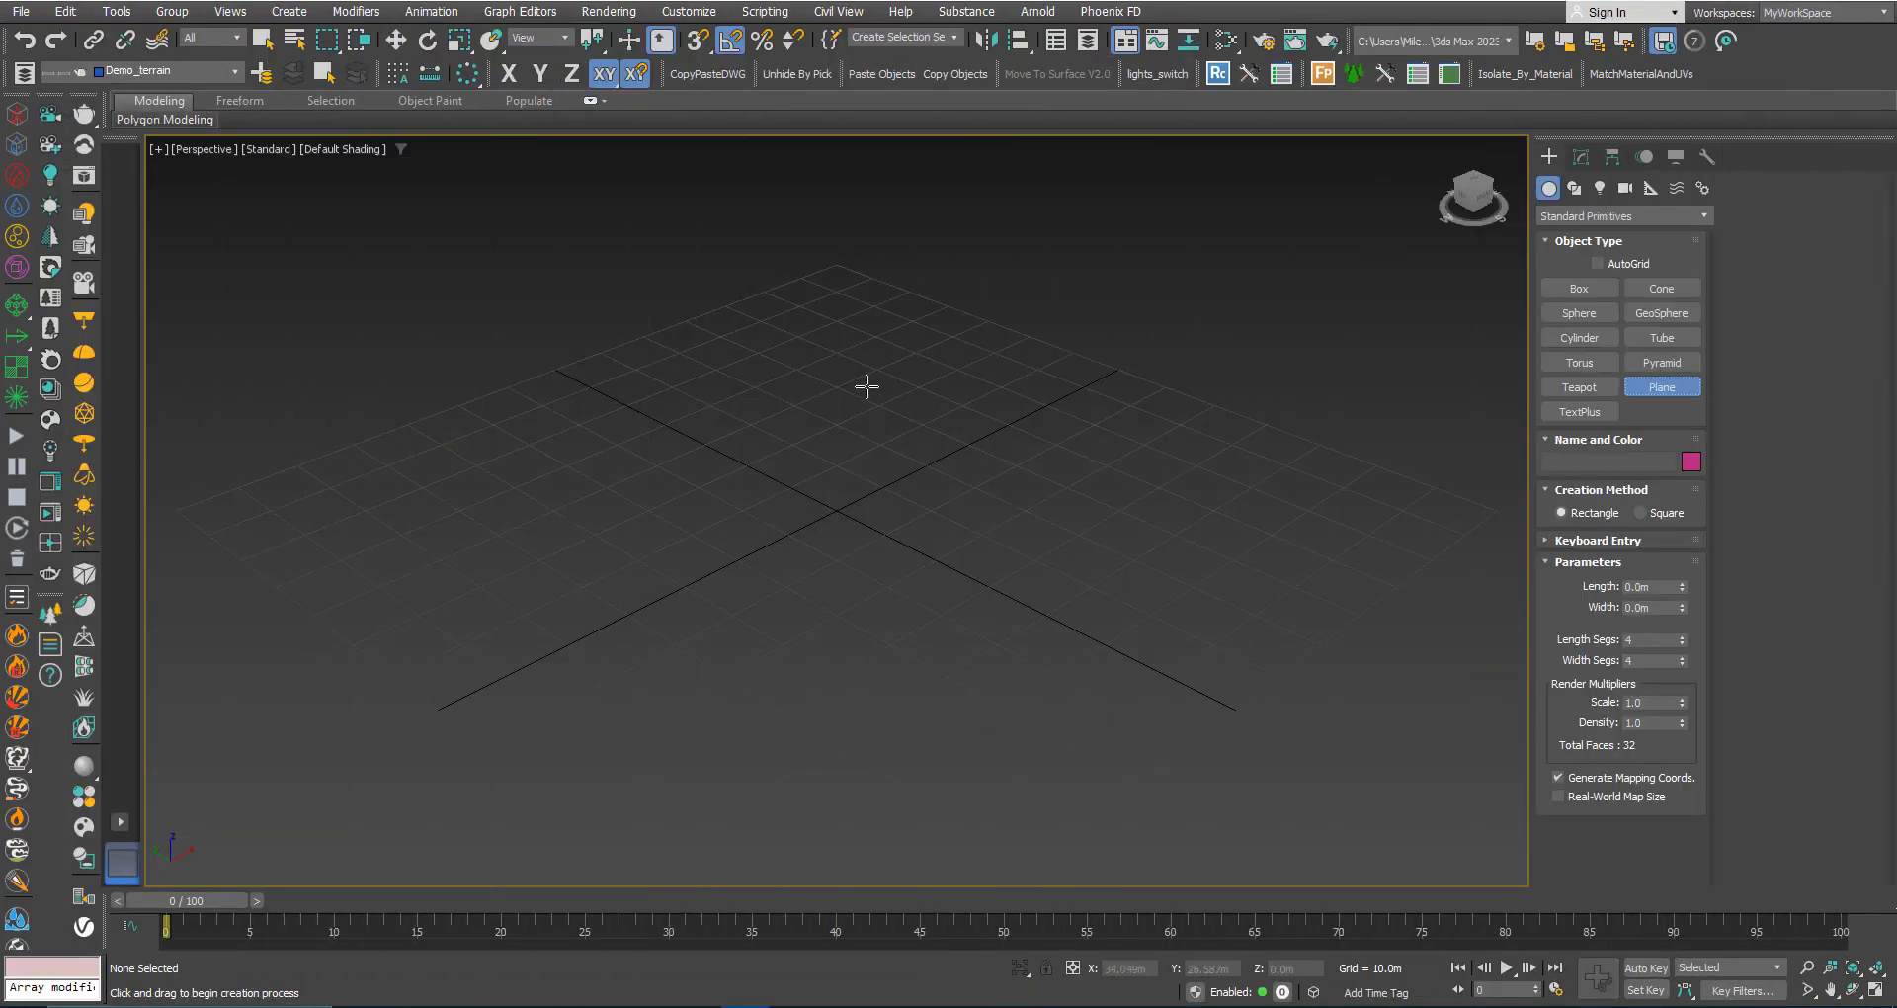
{"action": "left_click_drag", "start_coordinate": [836, 390], "coordinate": [854, 814]}
{"action": "right_click", "coordinate": [843, 754]}
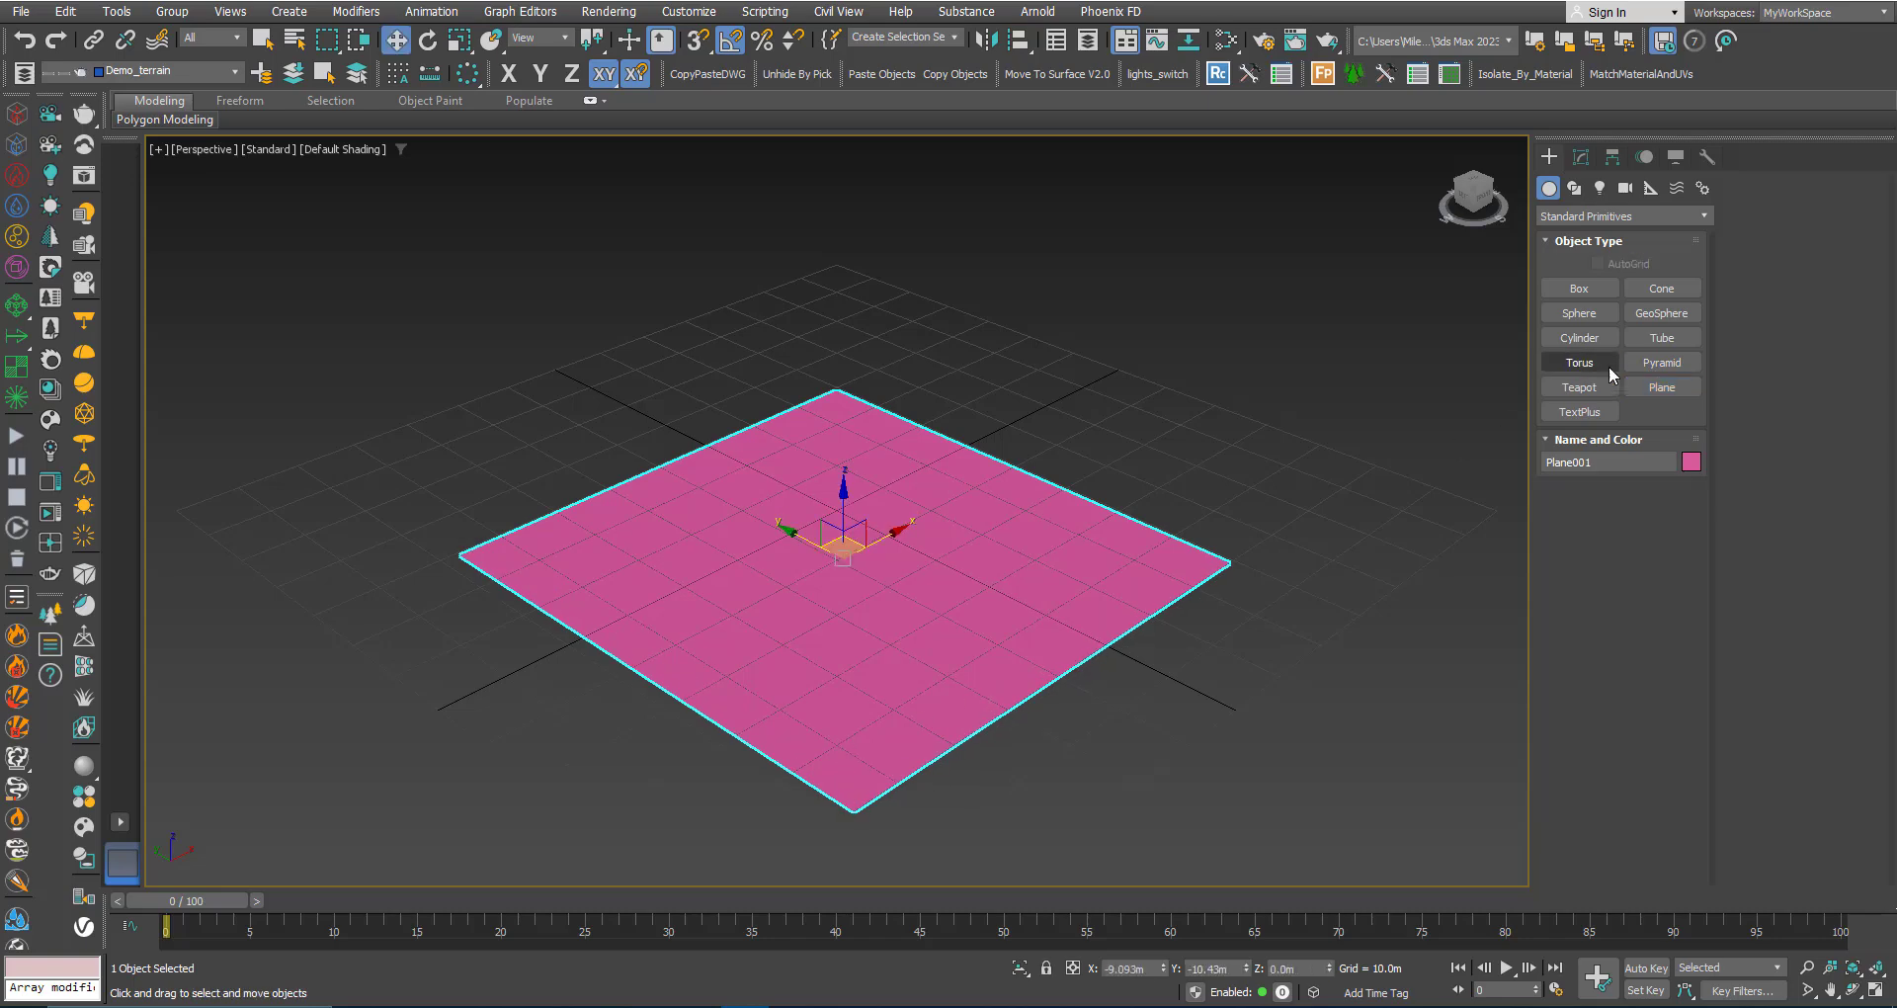
{"action": "left_click", "coordinate": [1690, 465]}
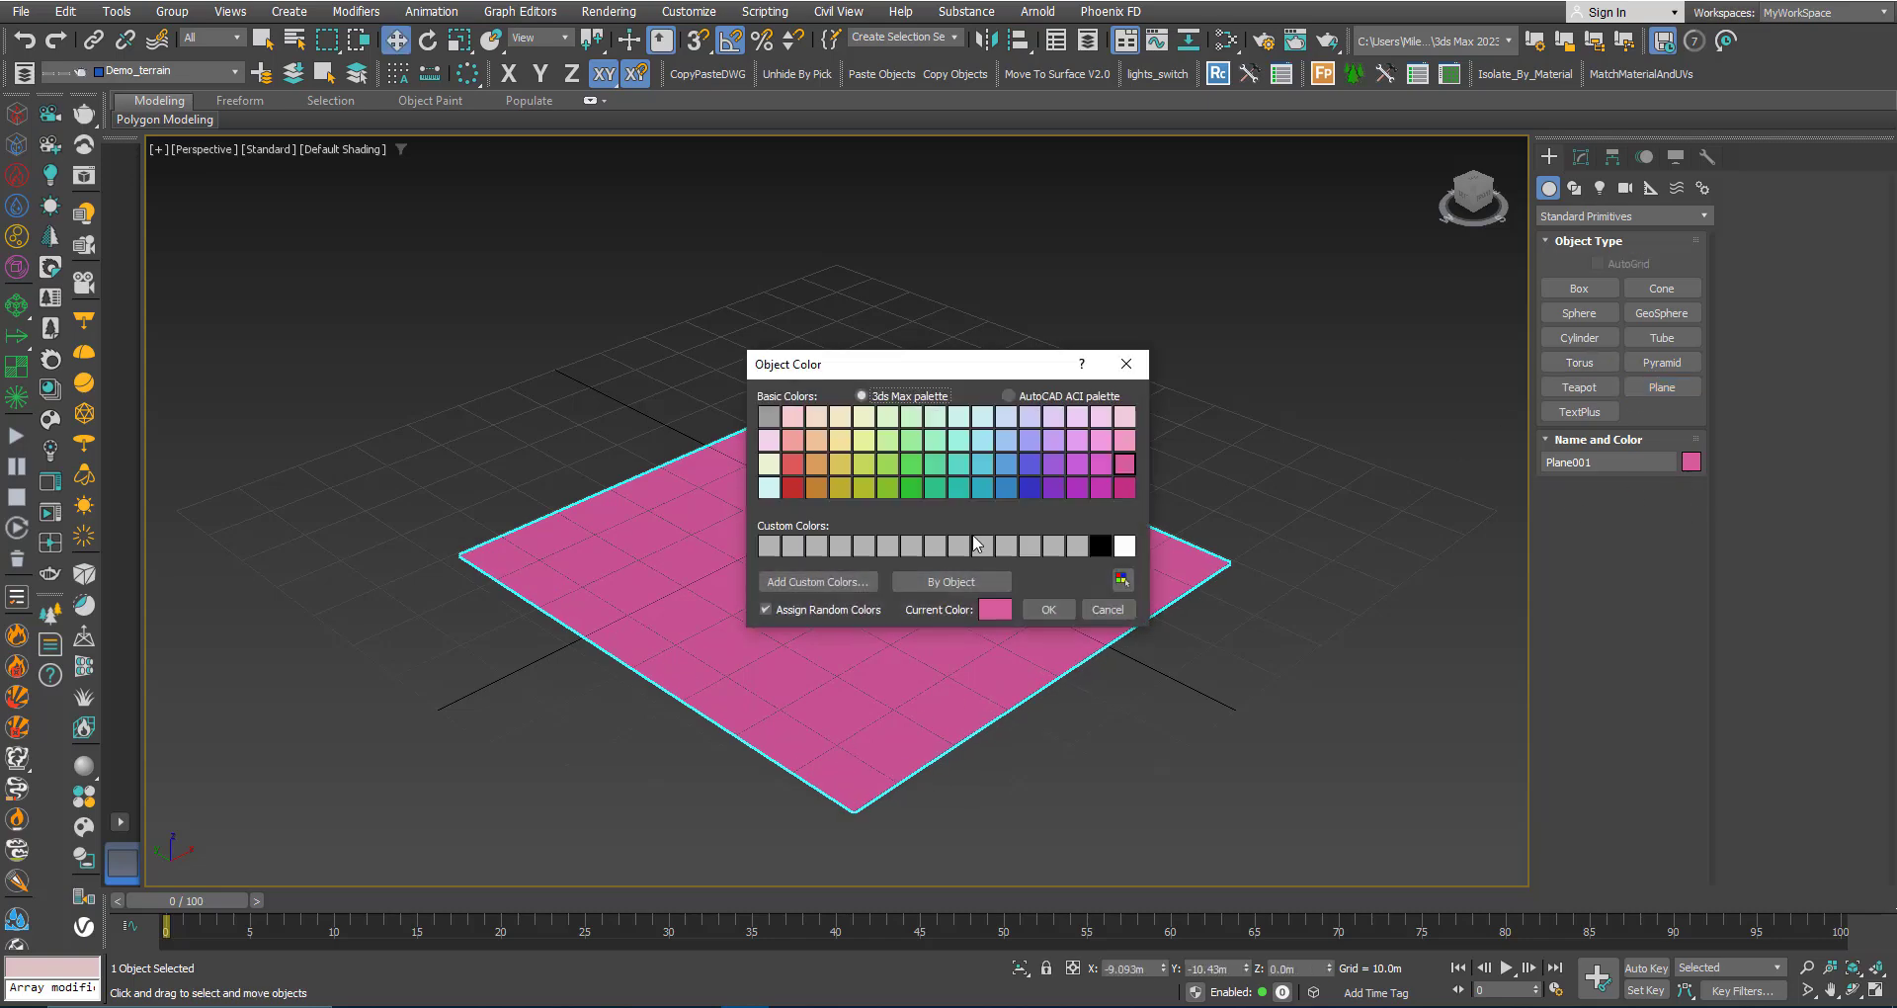
{"action": "left_click", "coordinate": [980, 542]}
{"action": "left_click", "coordinate": [1029, 607]}
Show edged faces and set the plane's Length and Width to 100m
{"action": "middle_click_drag", "start_coordinate": [847, 615], "coordinate": [792, 554]}
{"action": "middle_click_drag", "start_coordinate": [792, 554], "coordinate": [811, 579], "text": "alt"}
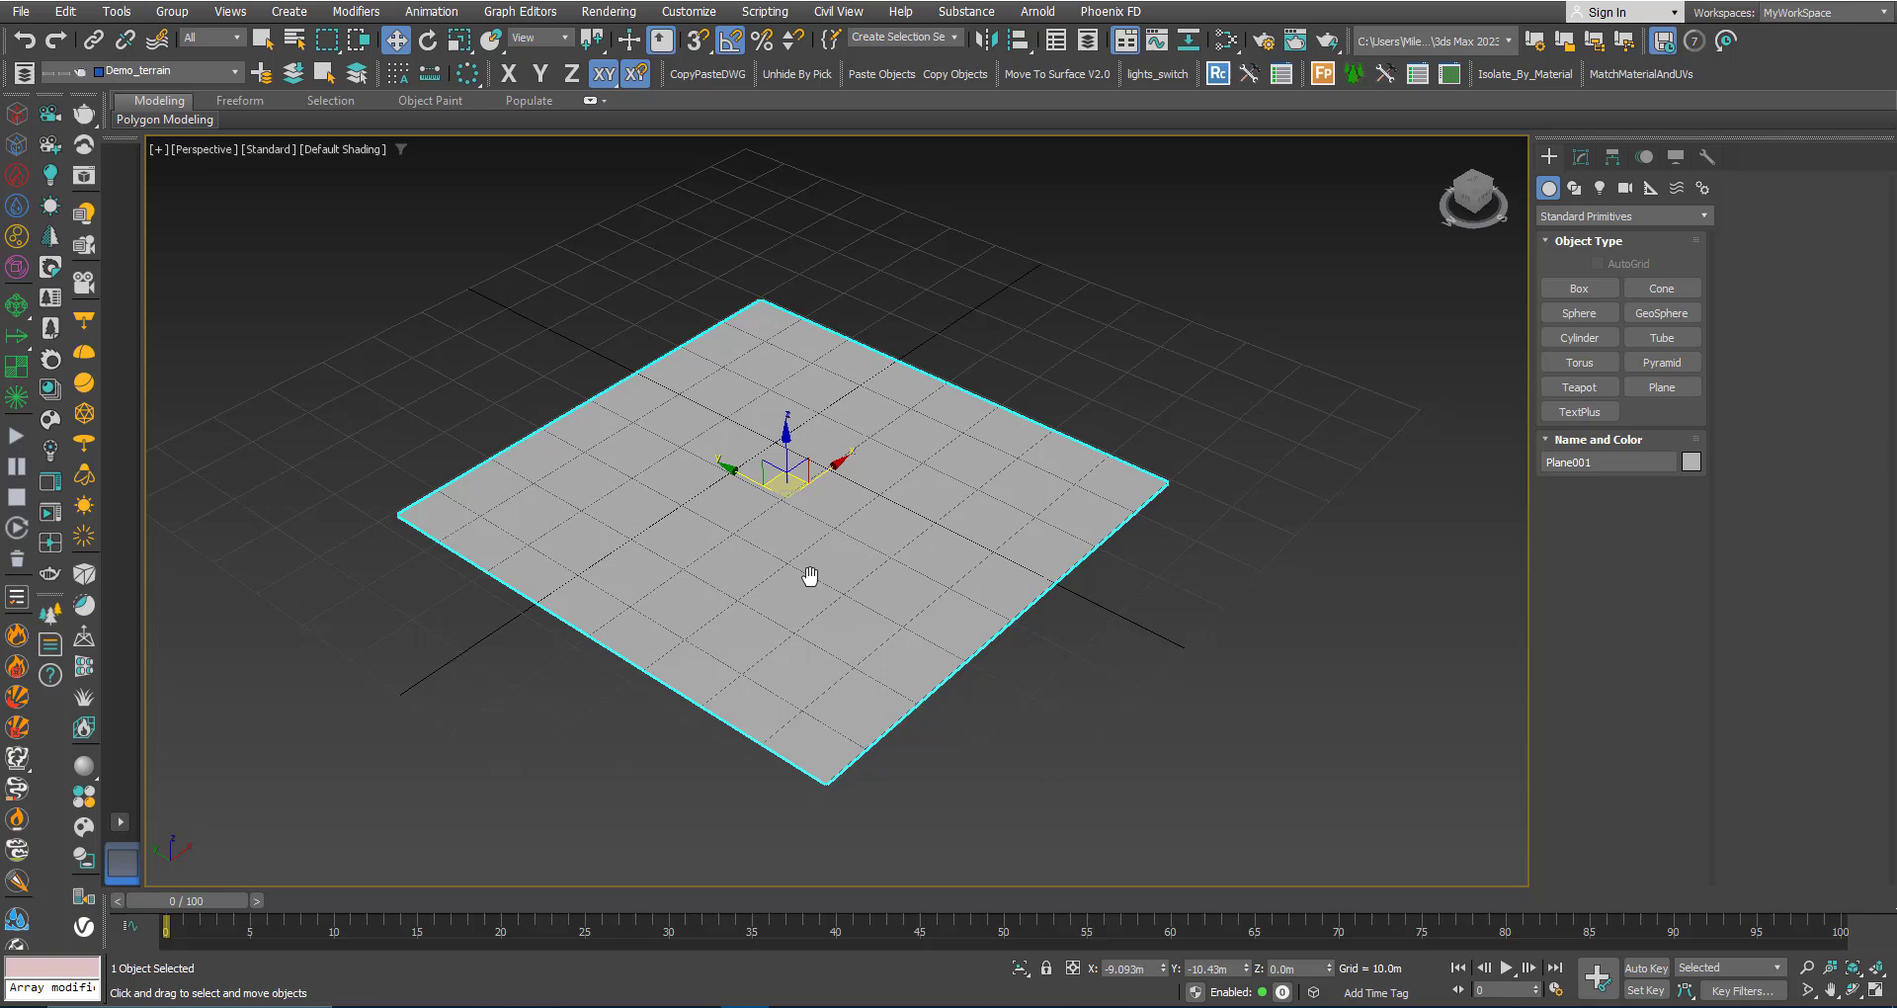
{"action": "key", "text": "F4"}
{"action": "scroll", "coordinate": [788, 568], "scroll_direction": "up", "scroll_amount": 3}
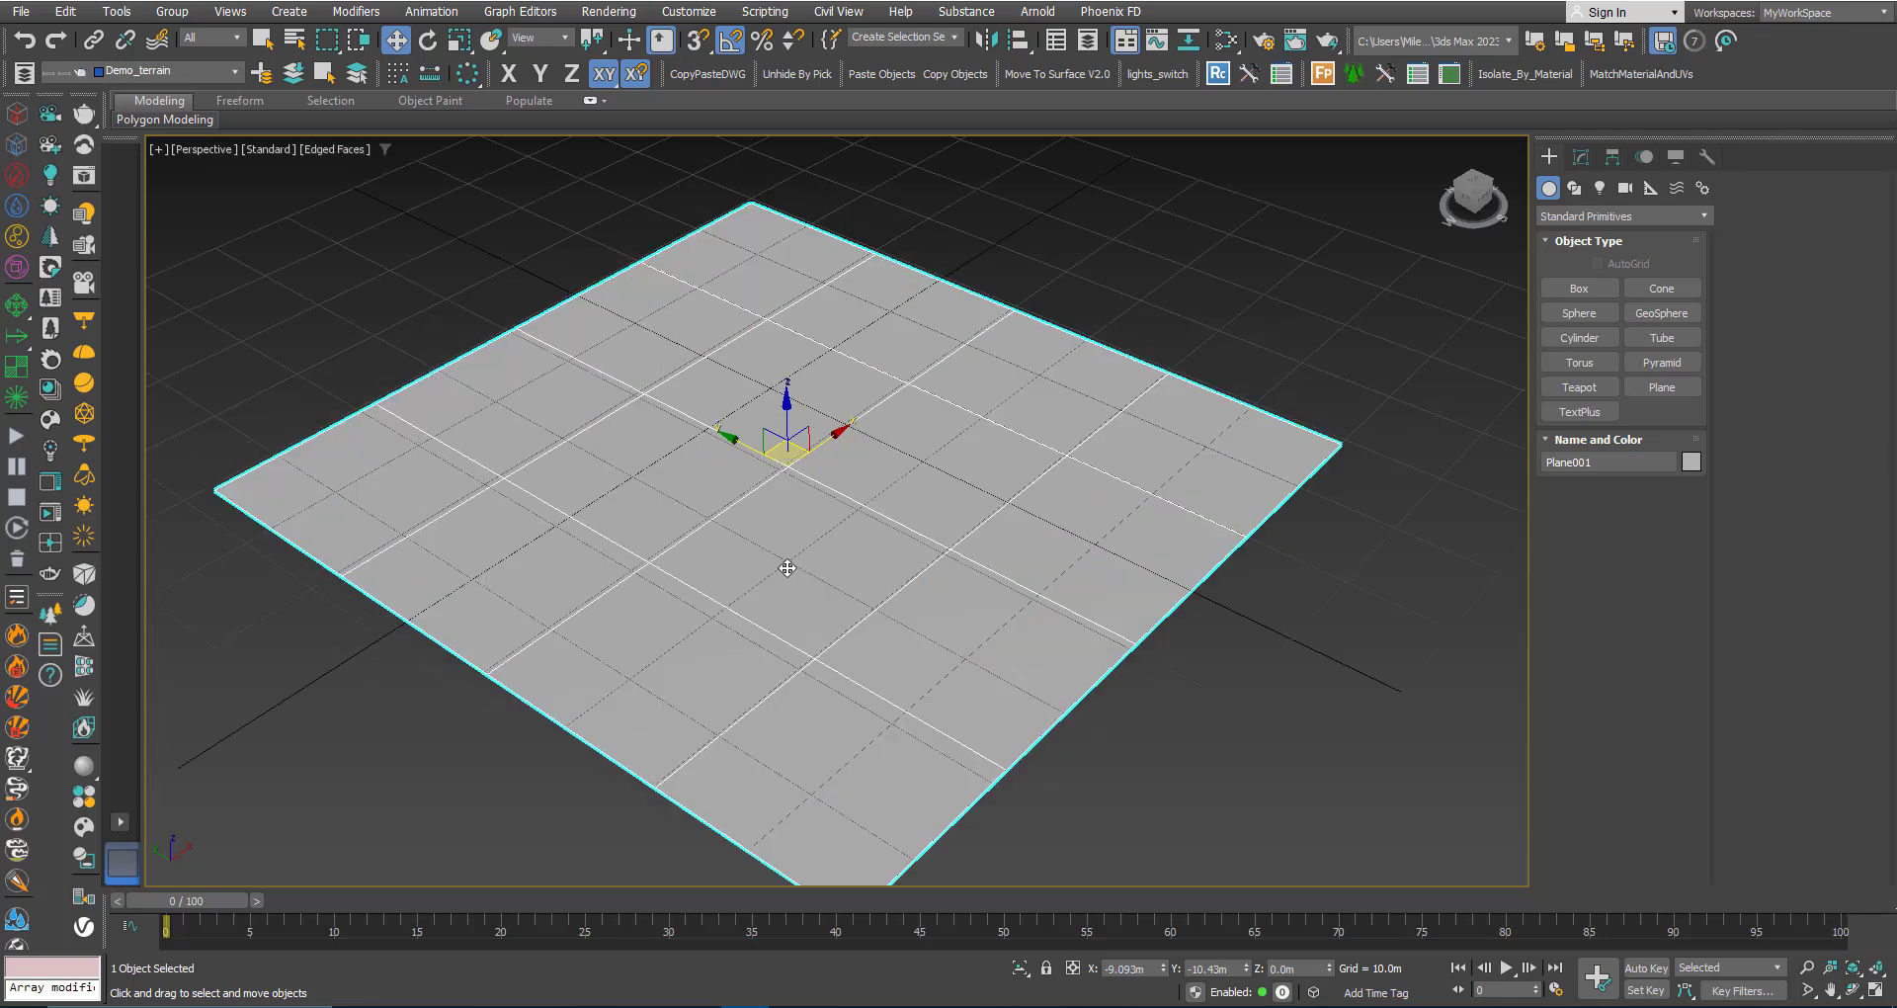
{"action": "left_click", "coordinate": [1581, 156]}
{"action": "double_click", "coordinate": [1651, 664]}
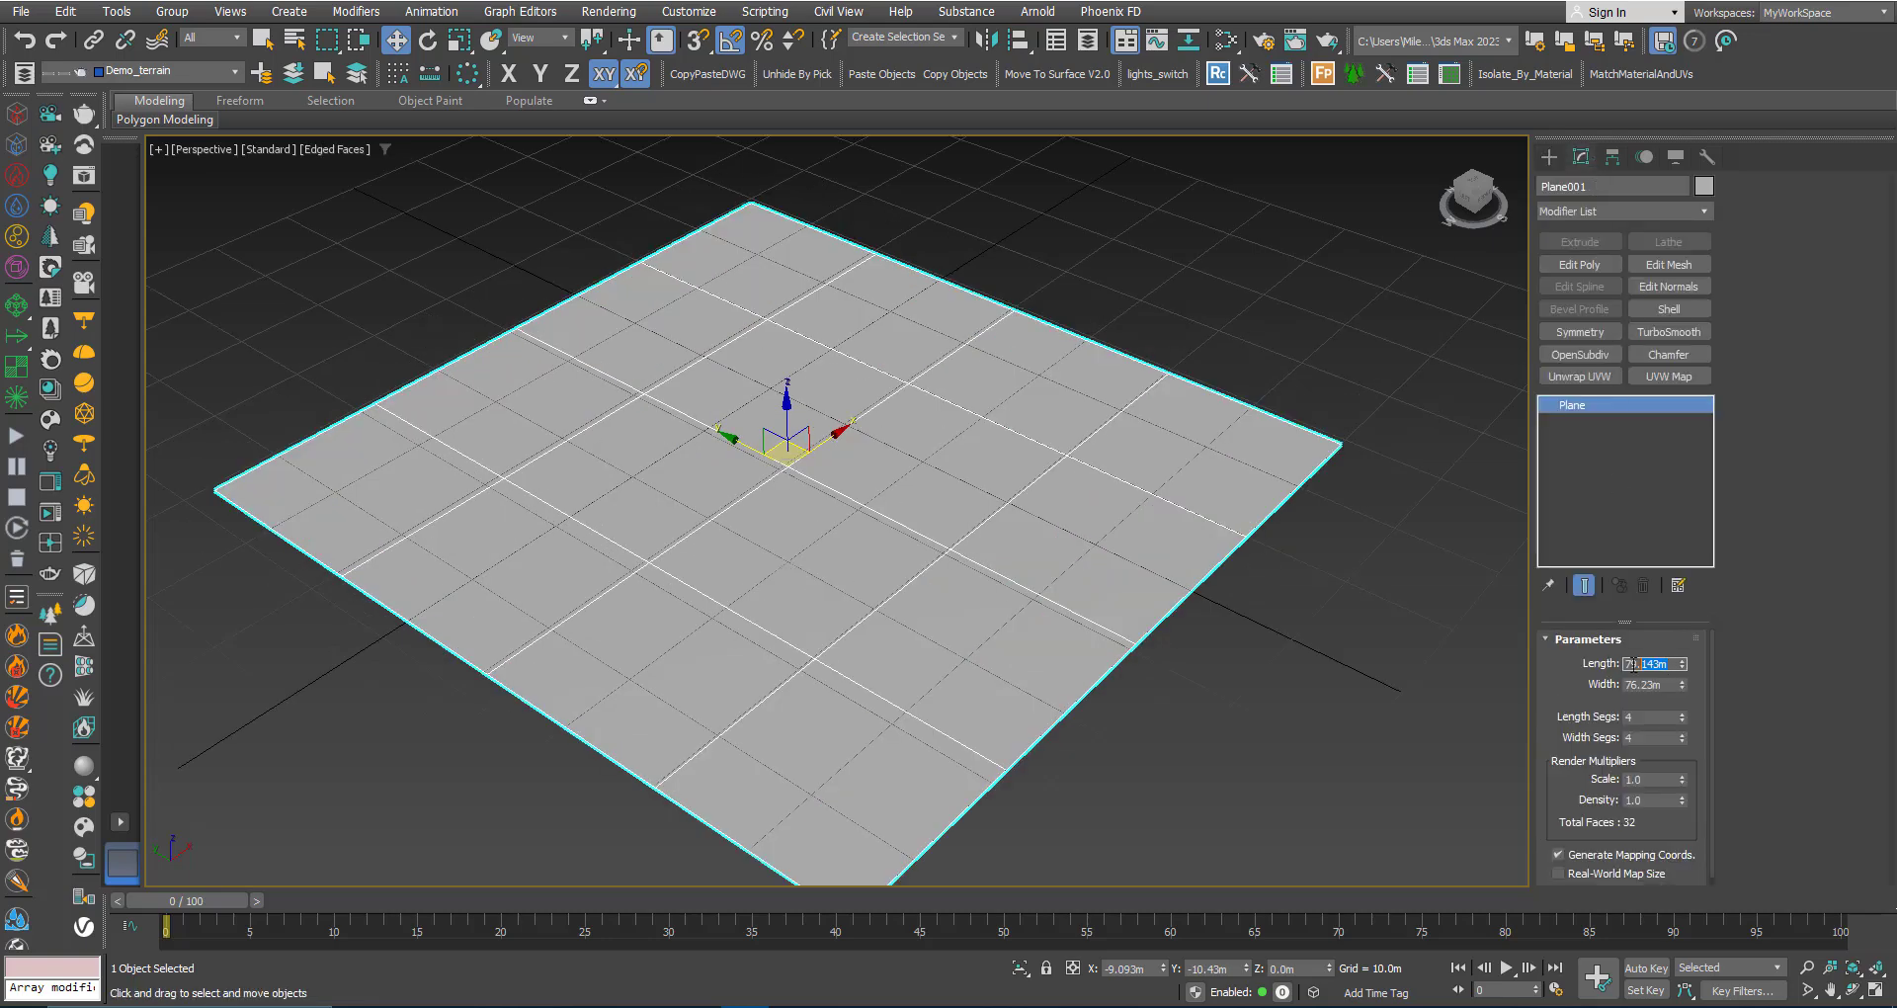
{"action": "type", "text": "100"}
{"action": "key", "text": "Tab"}
{"action": "type", "text": "100"}
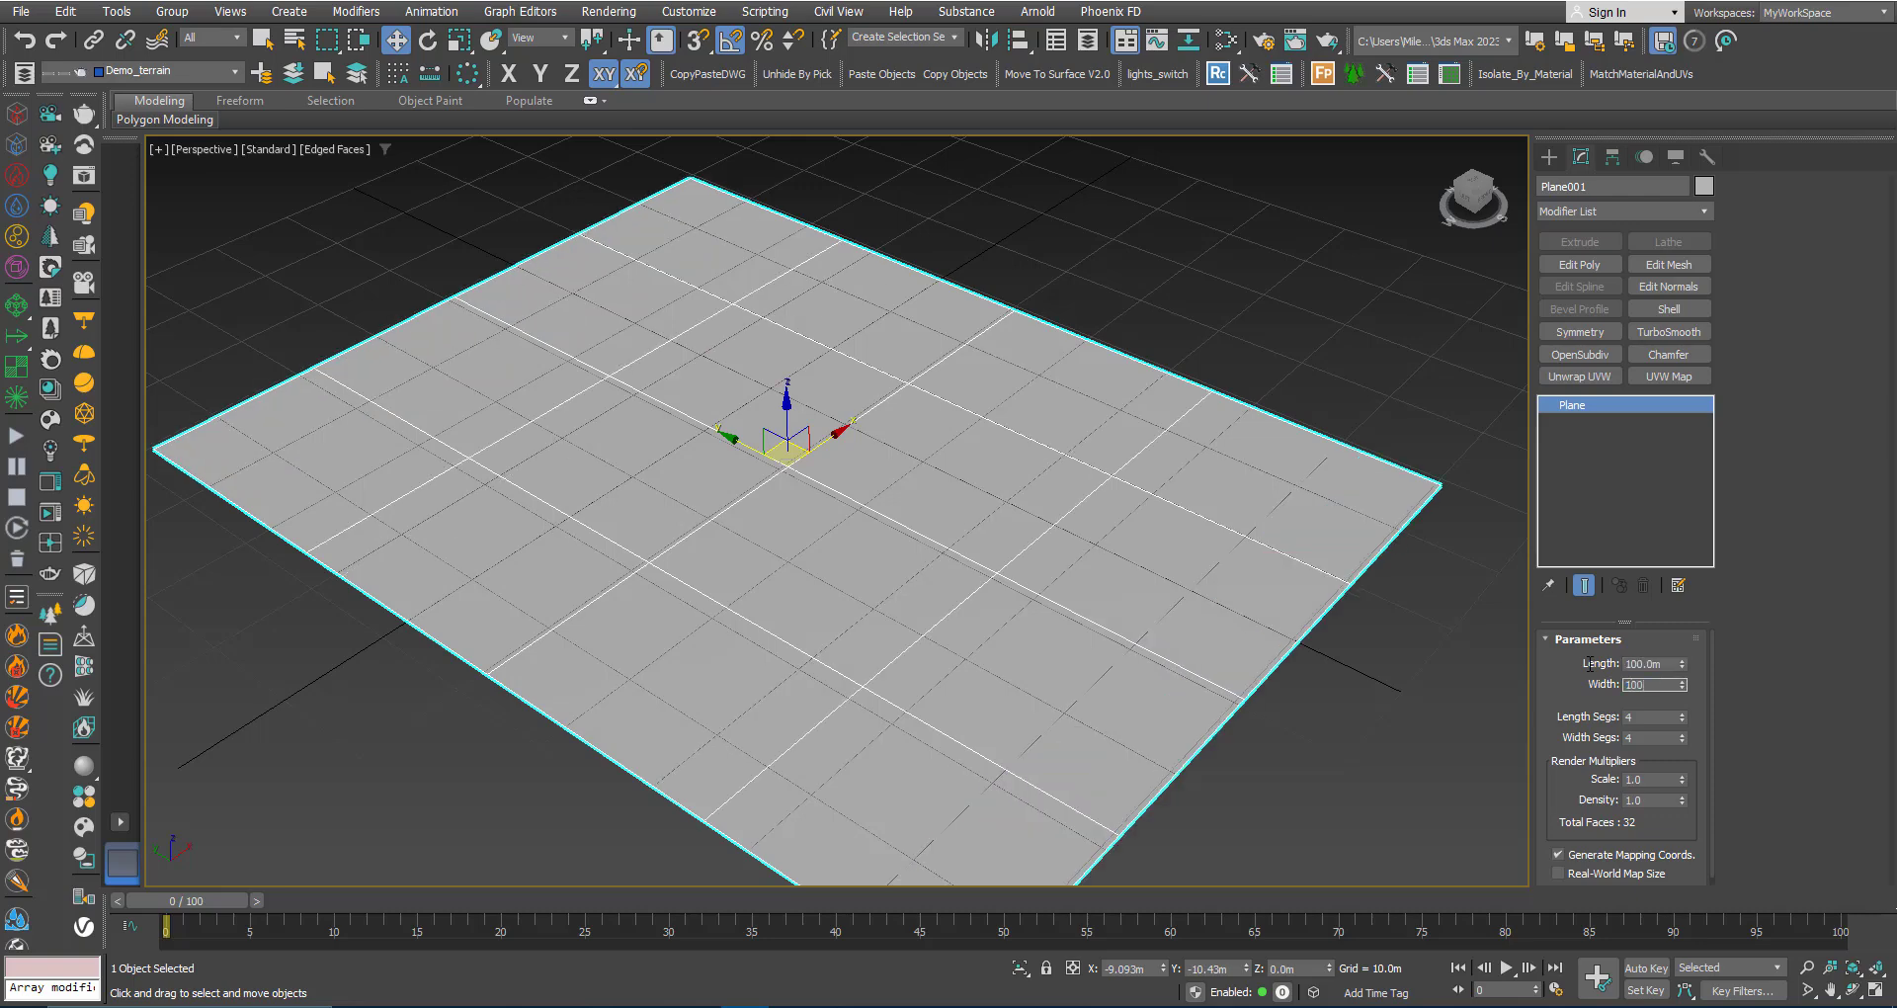
{"action": "key", "text": "Return"}
{"action": "scroll", "coordinate": [965, 558], "scroll_direction": "down", "scroll_amount": 3}
{"action": "scroll", "coordinate": [964, 558], "scroll_direction": "up", "scroll_amount": 3}
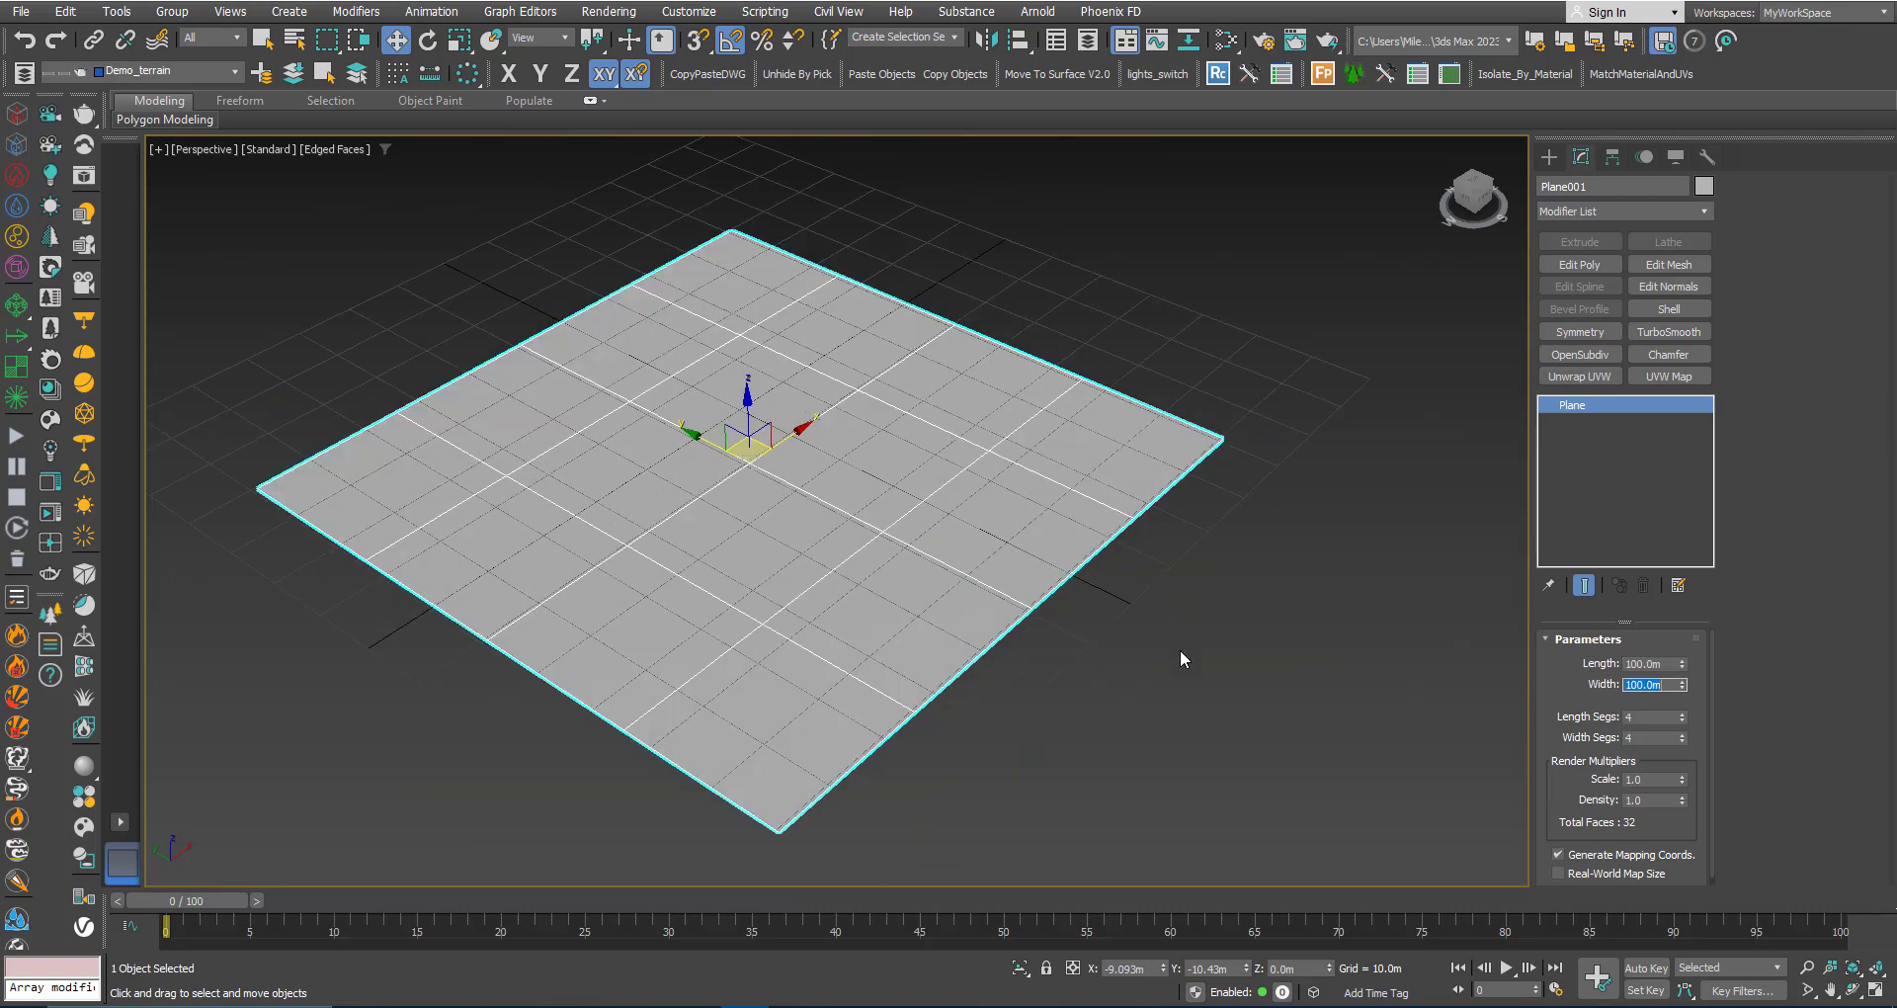
Give the plane 40 Length Segs and 40 Width Segs
{"action": "double_click", "coordinate": [1640, 719]}
{"action": "type", "text": "40"}
{"action": "double_click", "coordinate": [1644, 737]}
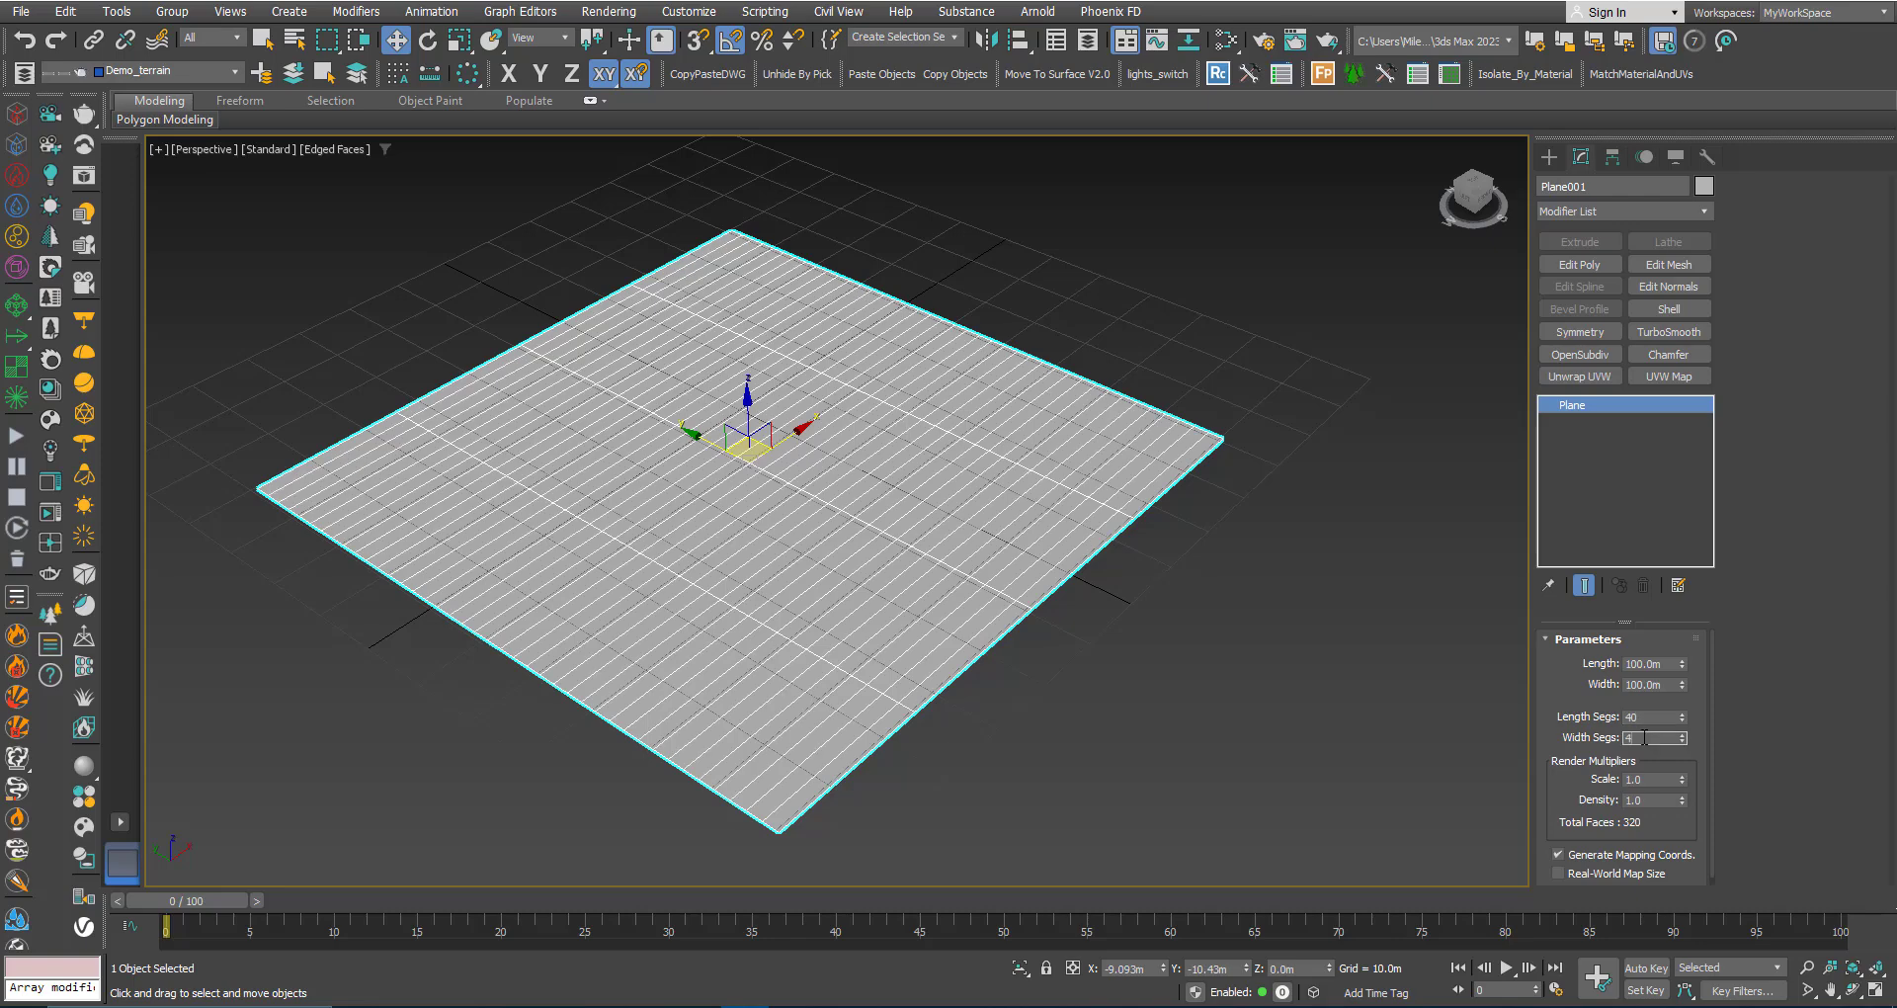
{"action": "key", "text": "Return"}
{"action": "scroll", "coordinate": [687, 516], "scroll_direction": "down", "scroll_amount": 4}
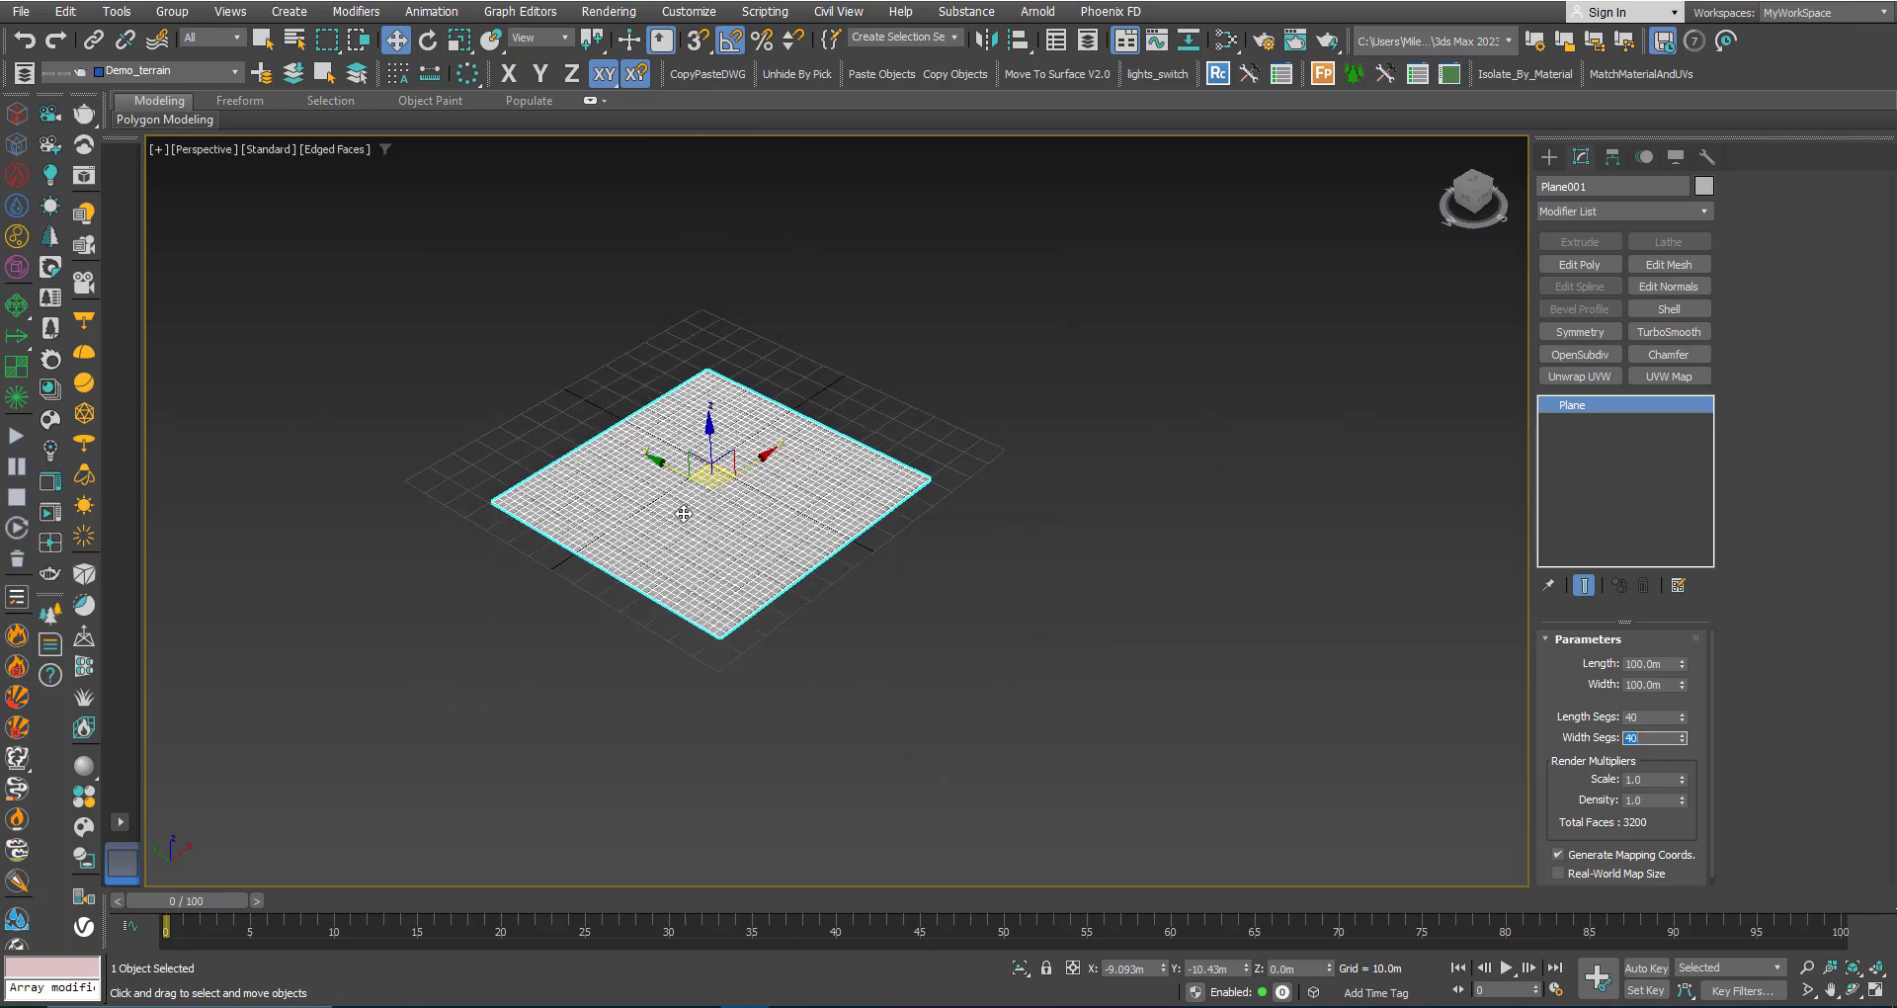
{"action": "scroll", "coordinate": [687, 517], "scroll_direction": "up", "scroll_amount": 2}
{"action": "middle_click_drag", "start_coordinate": [691, 516], "coordinate": [733, 526], "text": "alt"}
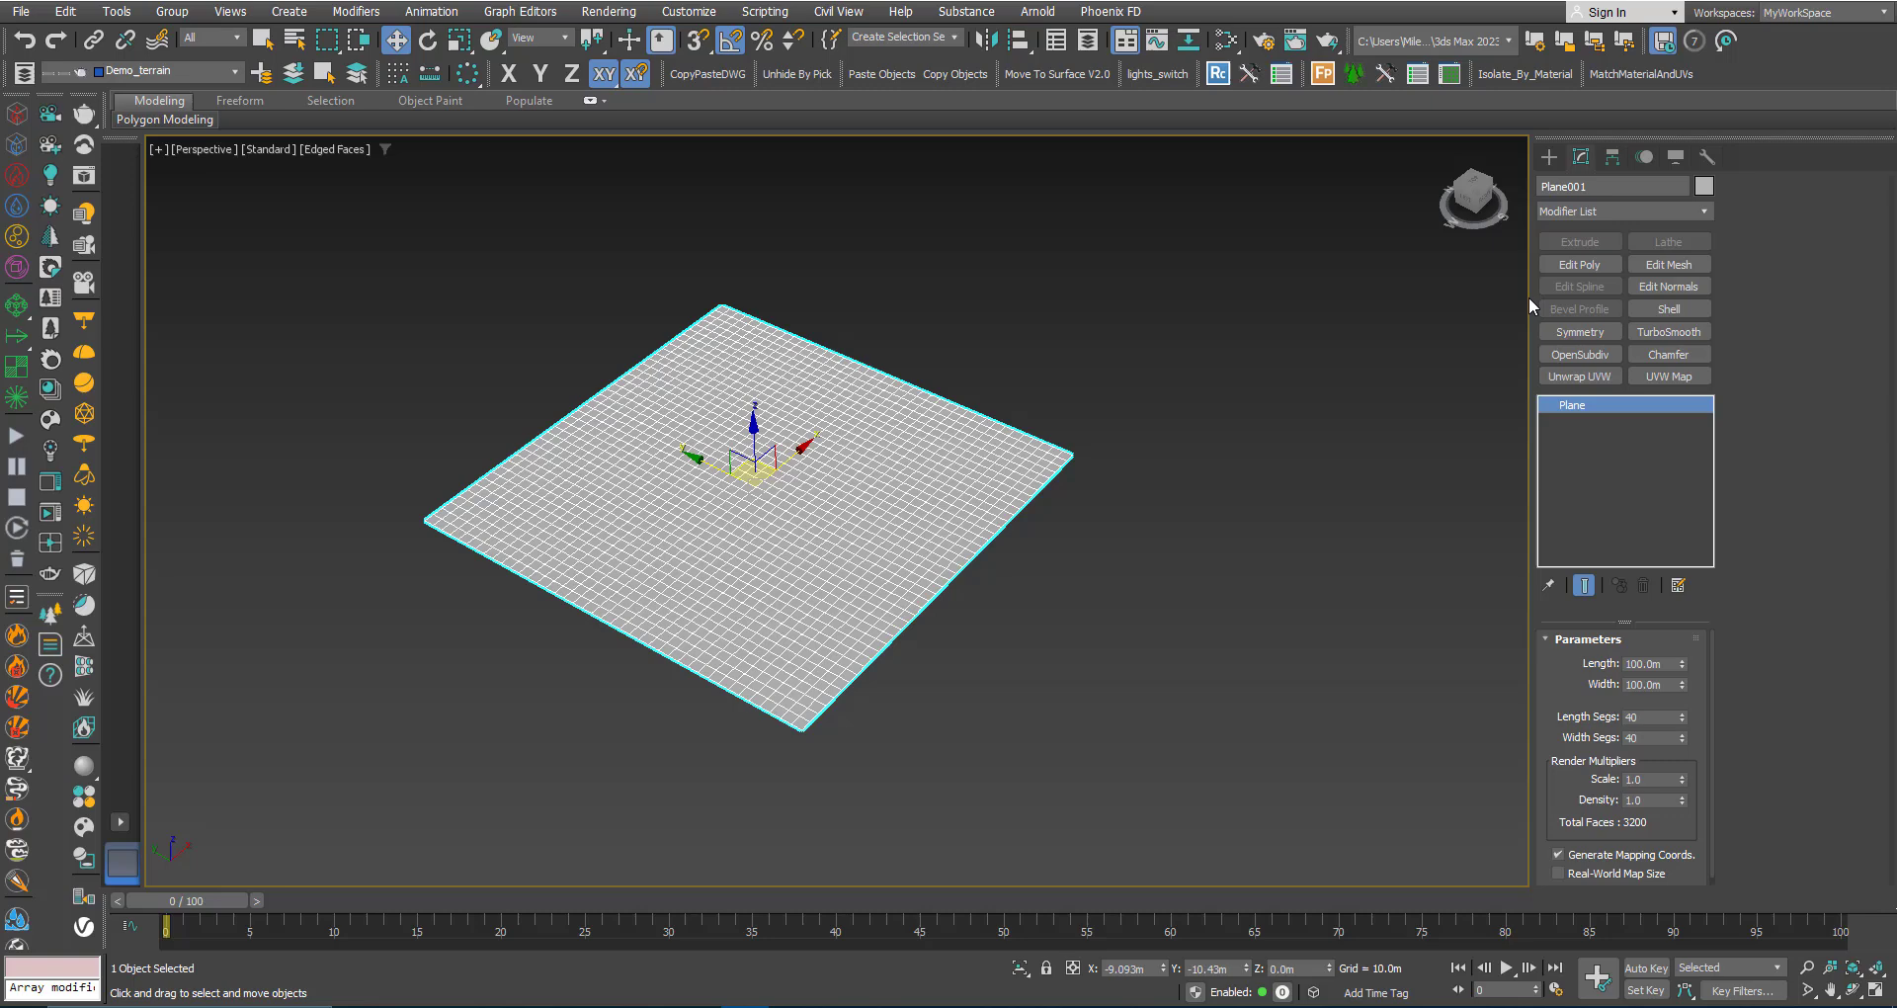
Add a Displace modifier to the plane
{"action": "left_click", "coordinate": [1595, 211]}
{"action": "key", "text": "d"}
{"action": "key", "text": "d"}
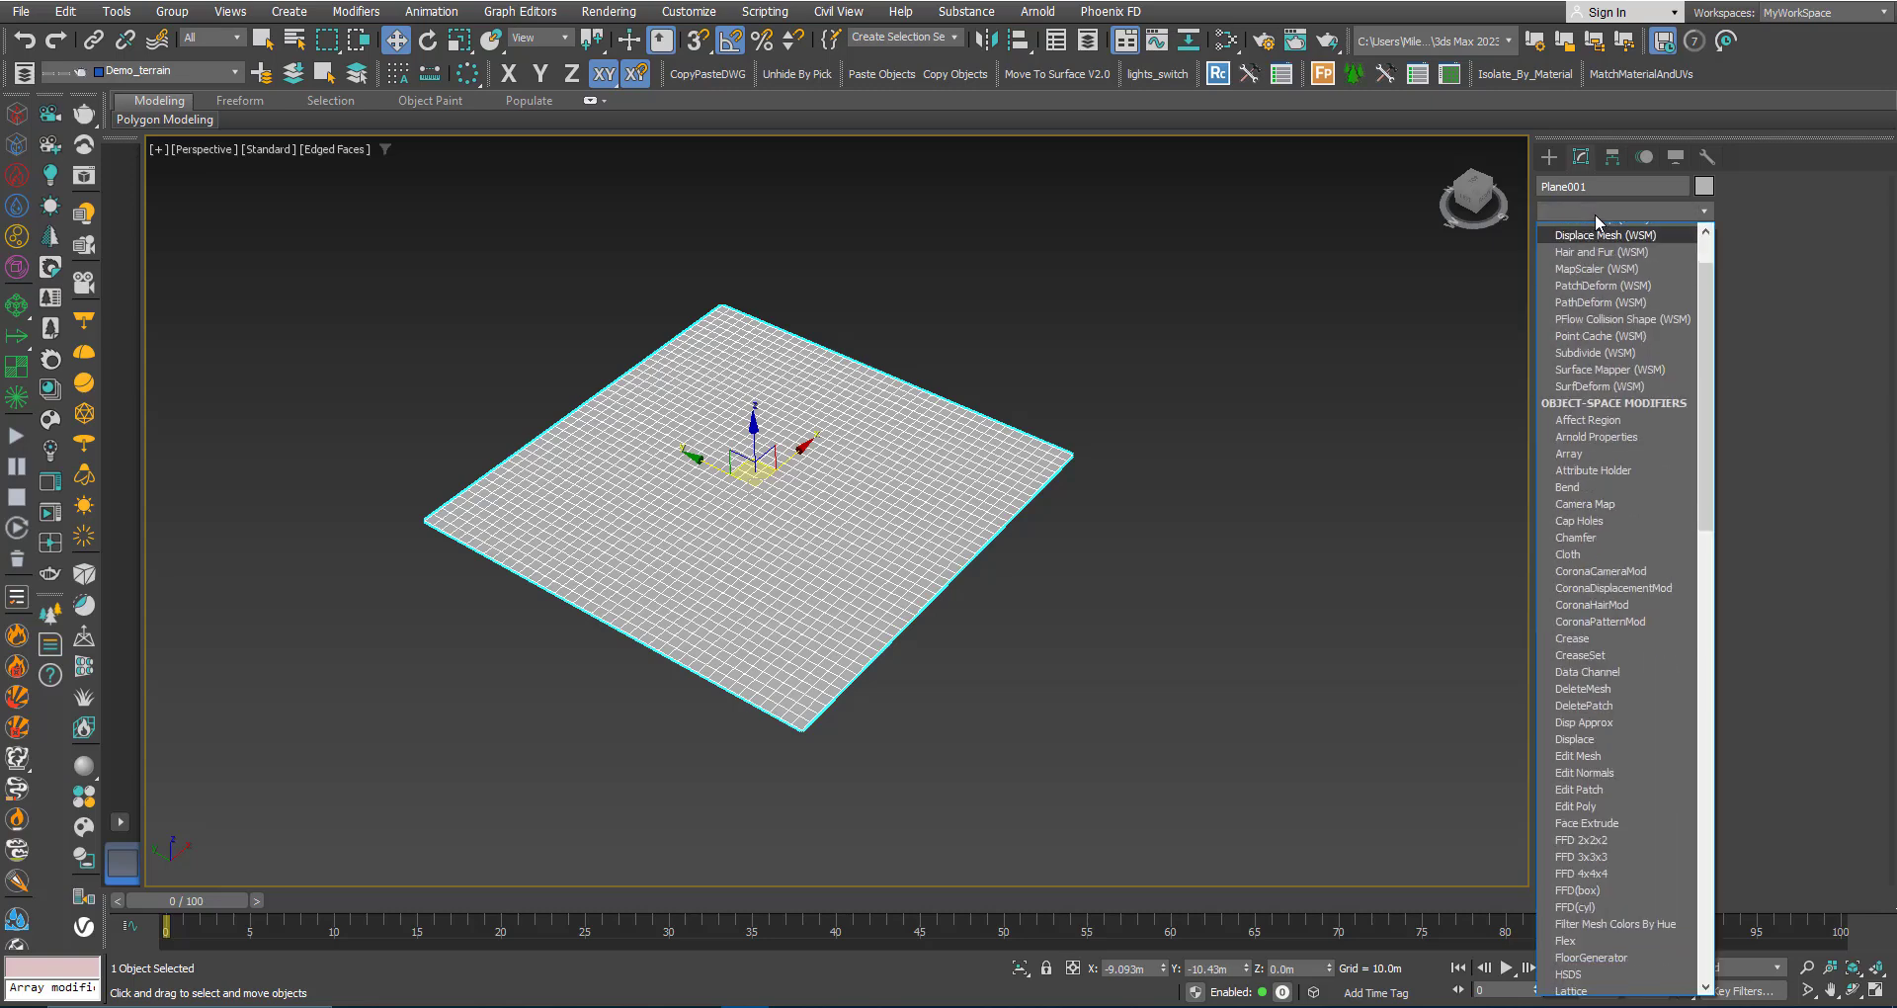
{"action": "left_click", "coordinate": [1575, 298]}
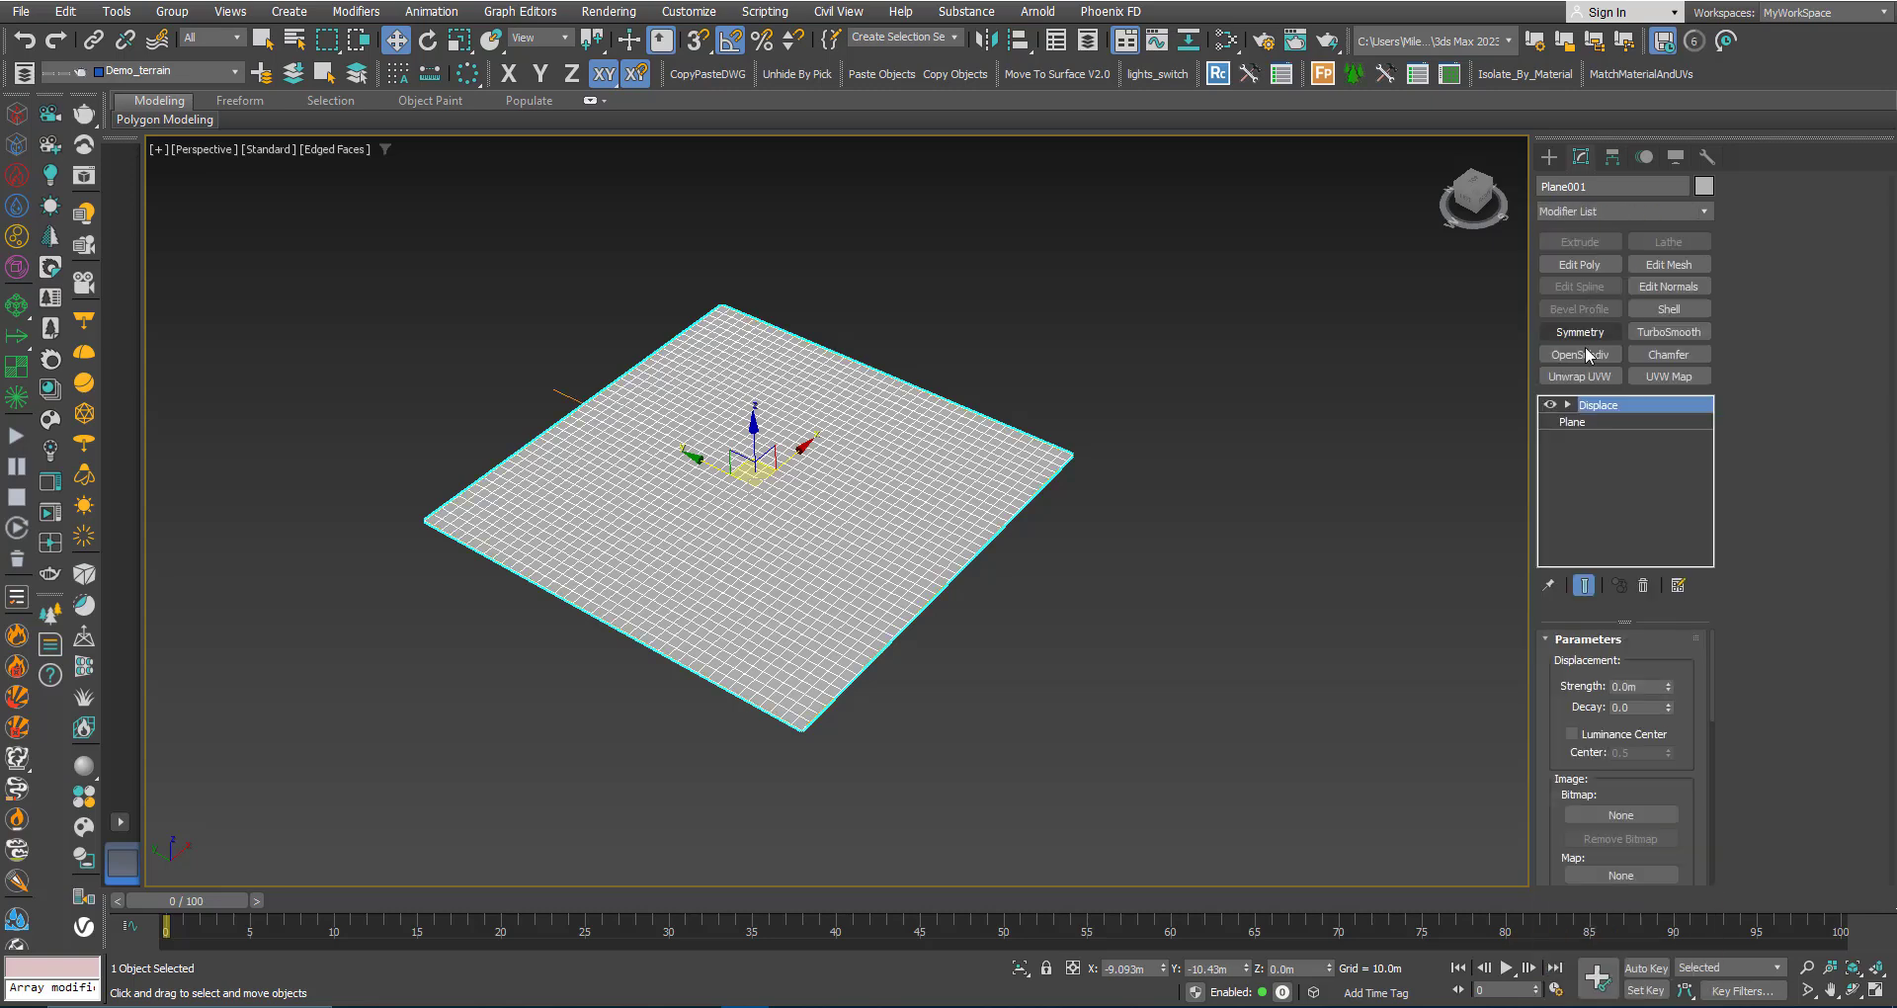
Raise the Displace gizmo about 54m above the plane and scroll down to the Image Bitmap setting
{"action": "key", "text": "1"}
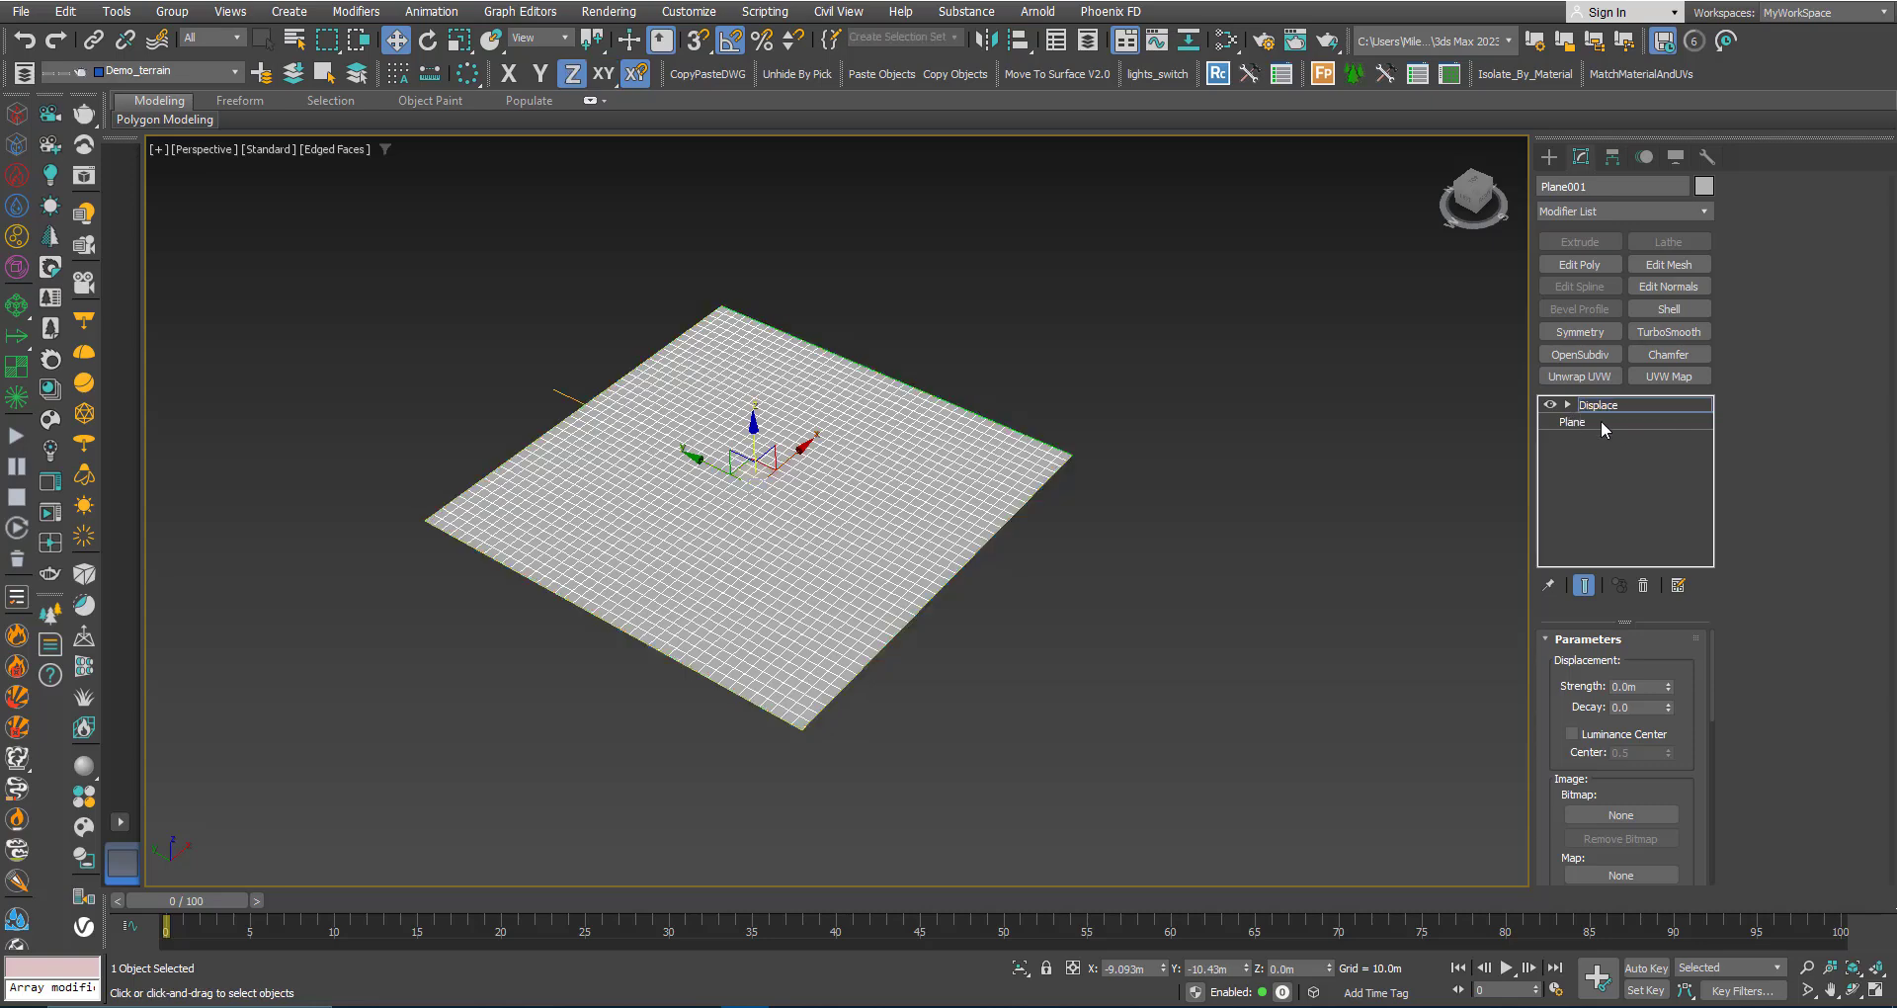
{"action": "left_click", "coordinate": [1569, 407]}
{"action": "middle_click_drag", "start_coordinate": [724, 456], "coordinate": [795, 501]}
{"action": "middle_click_drag", "start_coordinate": [796, 501], "coordinate": [787, 448], "text": "alt"}
{"action": "left_click_drag", "start_coordinate": [823, 479], "coordinate": [835, 237]}
{"action": "middle_click_drag", "start_coordinate": [747, 439], "coordinate": [758, 441], "text": "alt"}
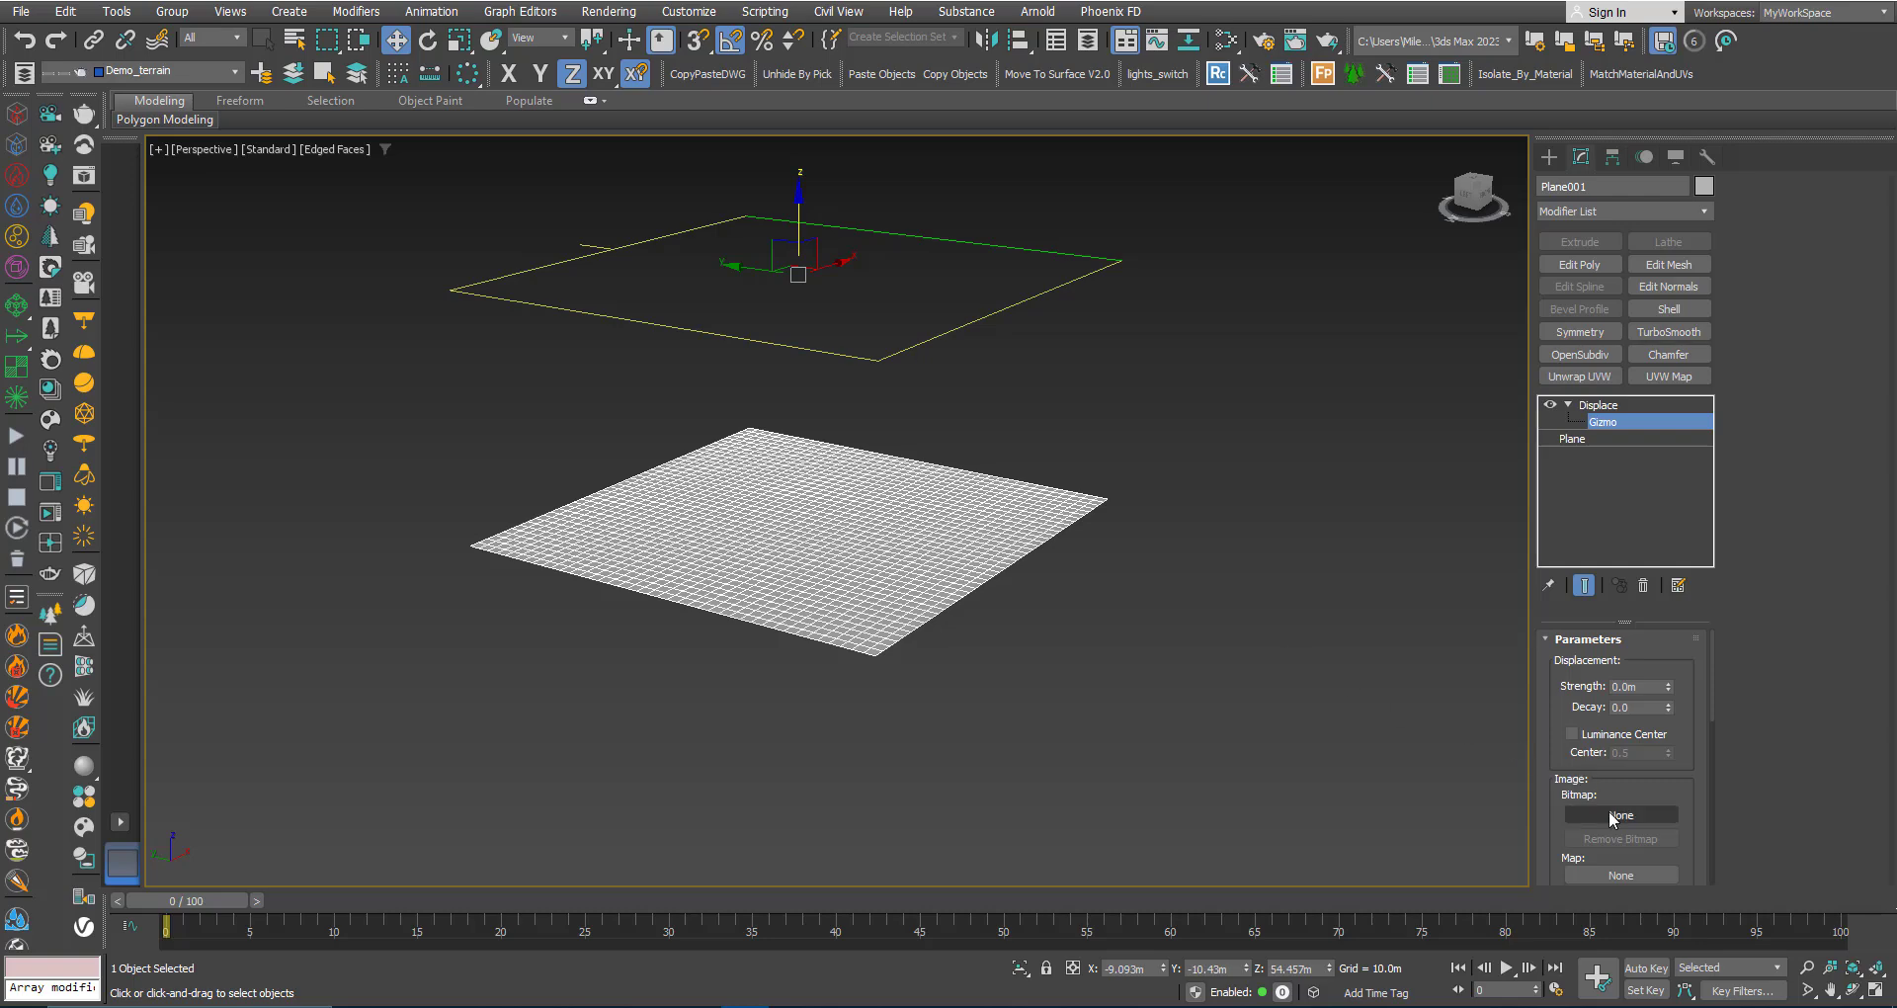
{"action": "left_click_drag", "start_coordinate": [1545, 770], "coordinate": [1544, 701]}
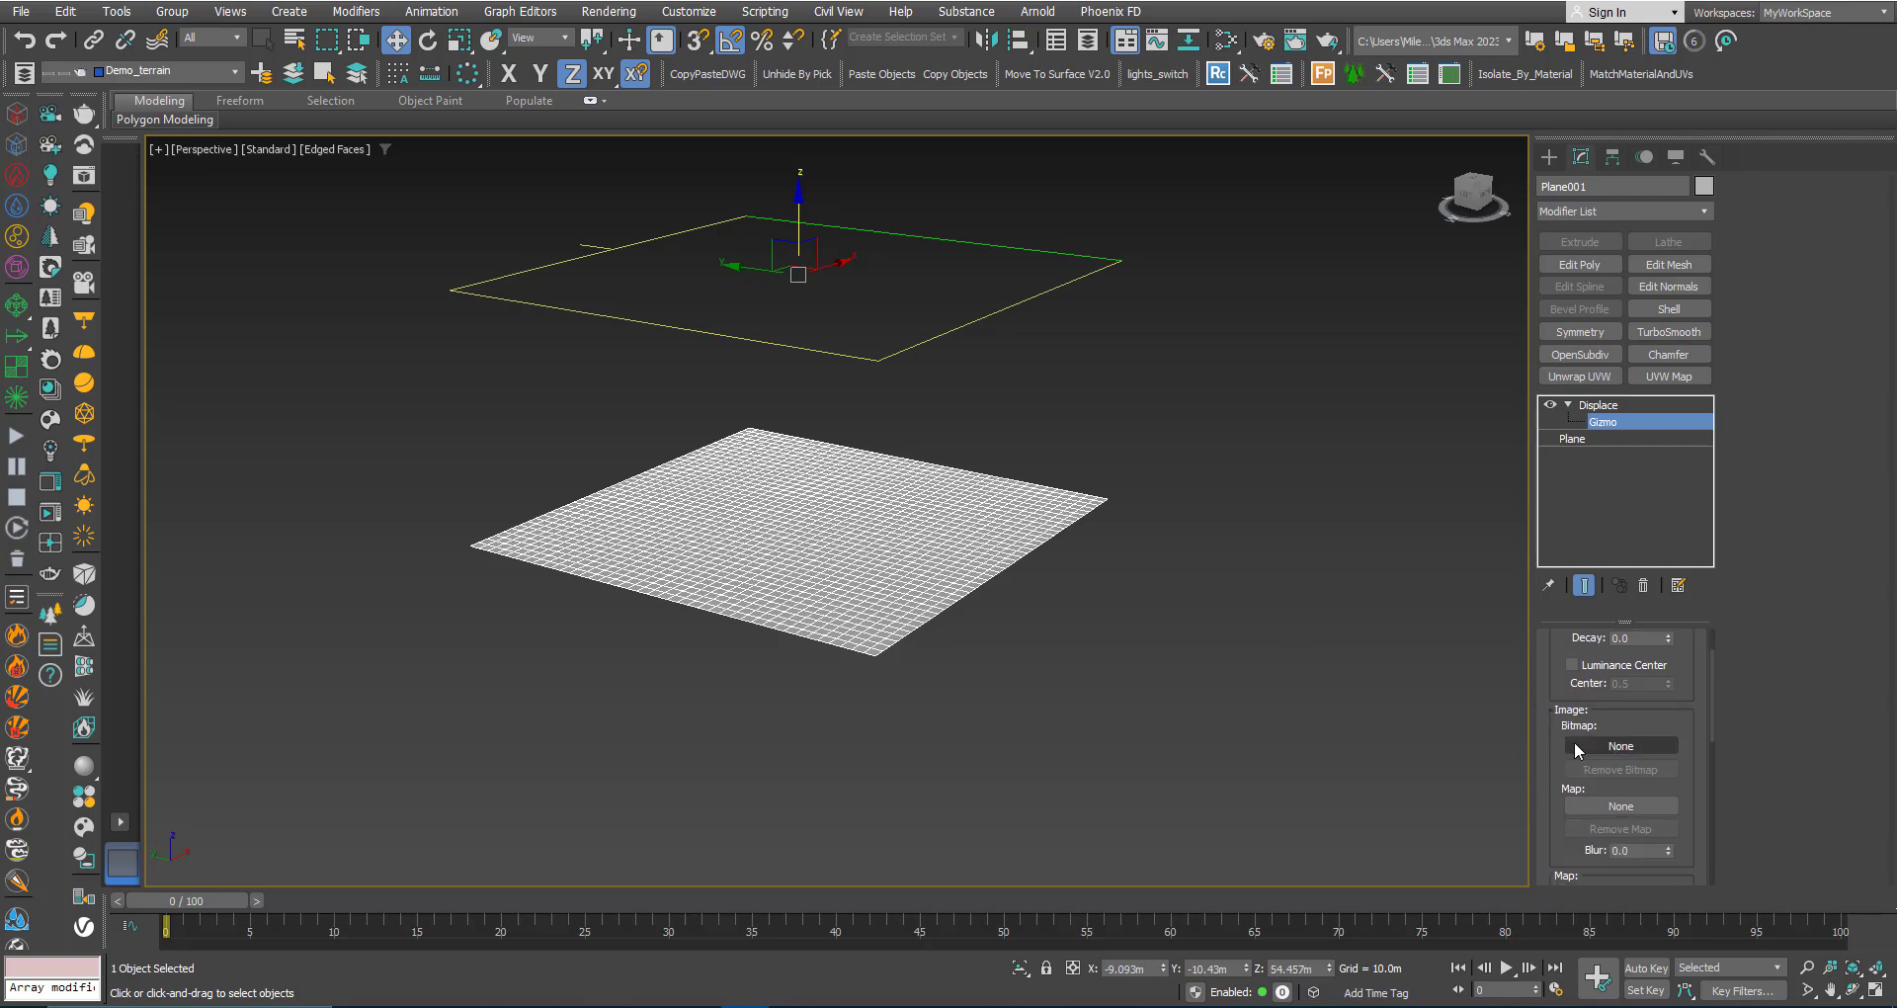
Load dogwaffle-terrain3-elev.jpg from dogwaffle-terrain3 as the Displace bitmap
{"action": "left_click", "coordinate": [1620, 746]}
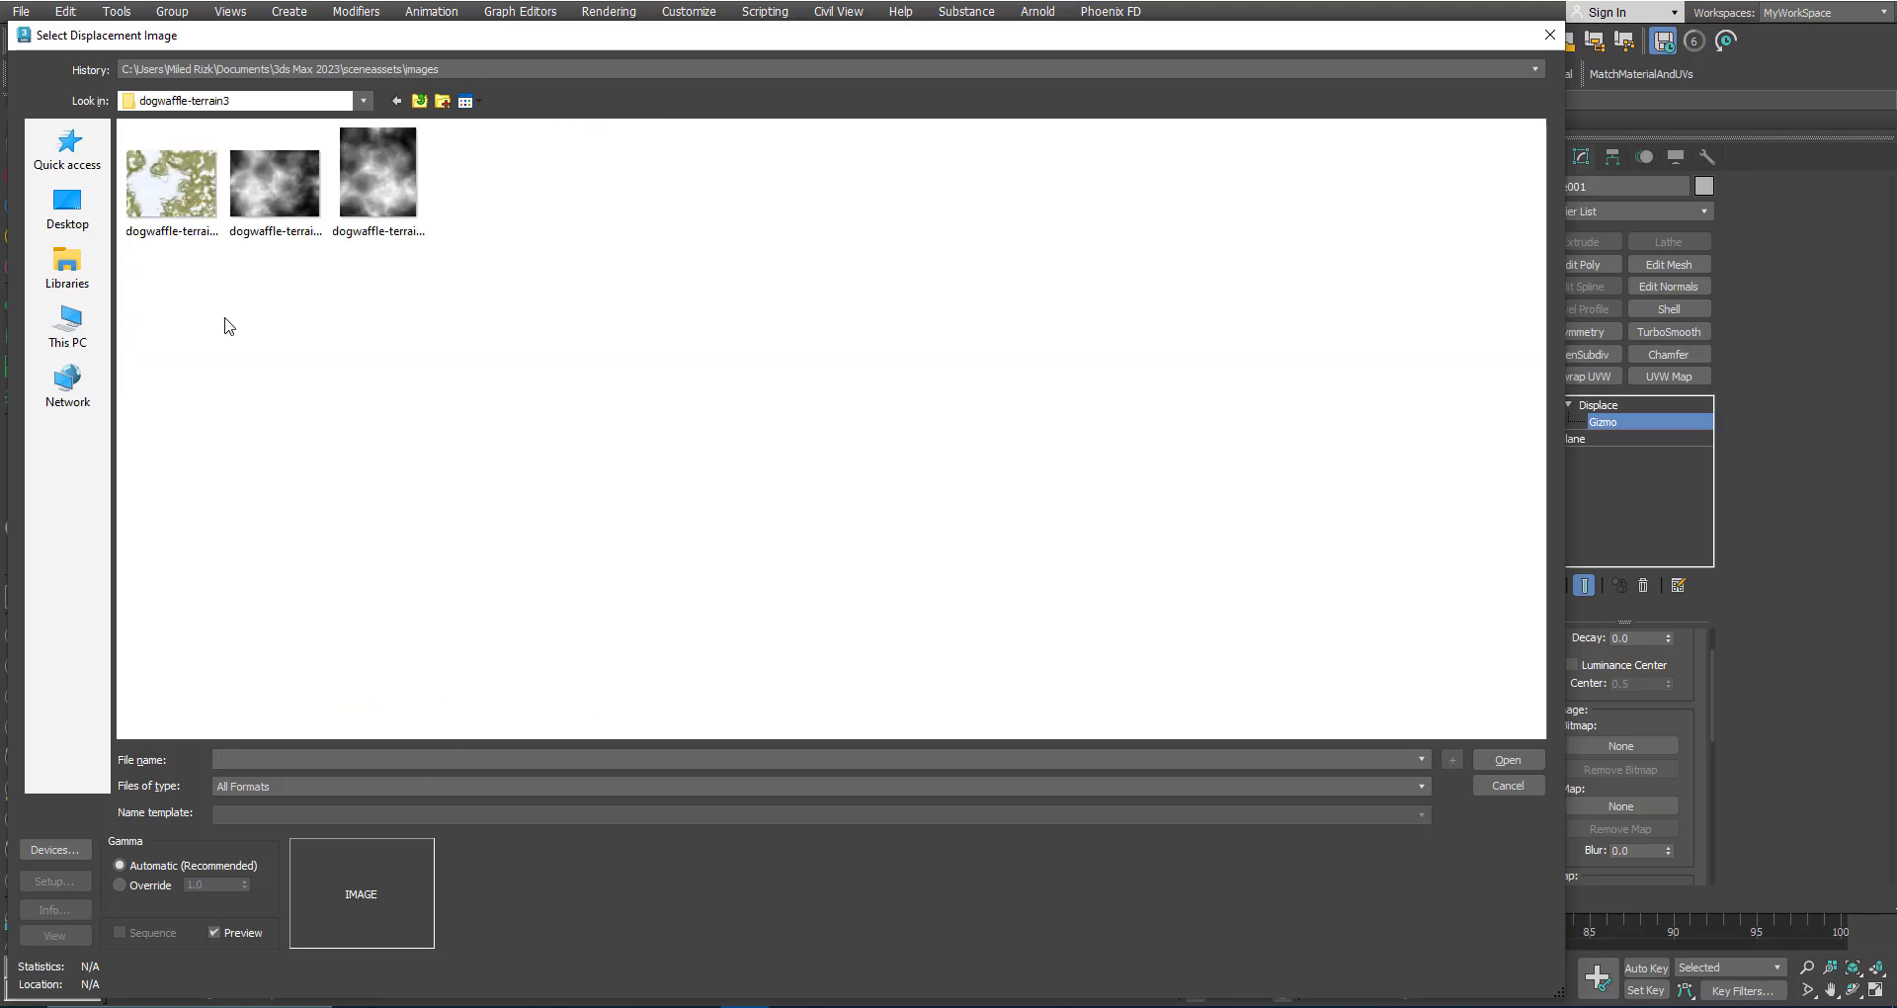
{"action": "double_click", "coordinate": [277, 188]}
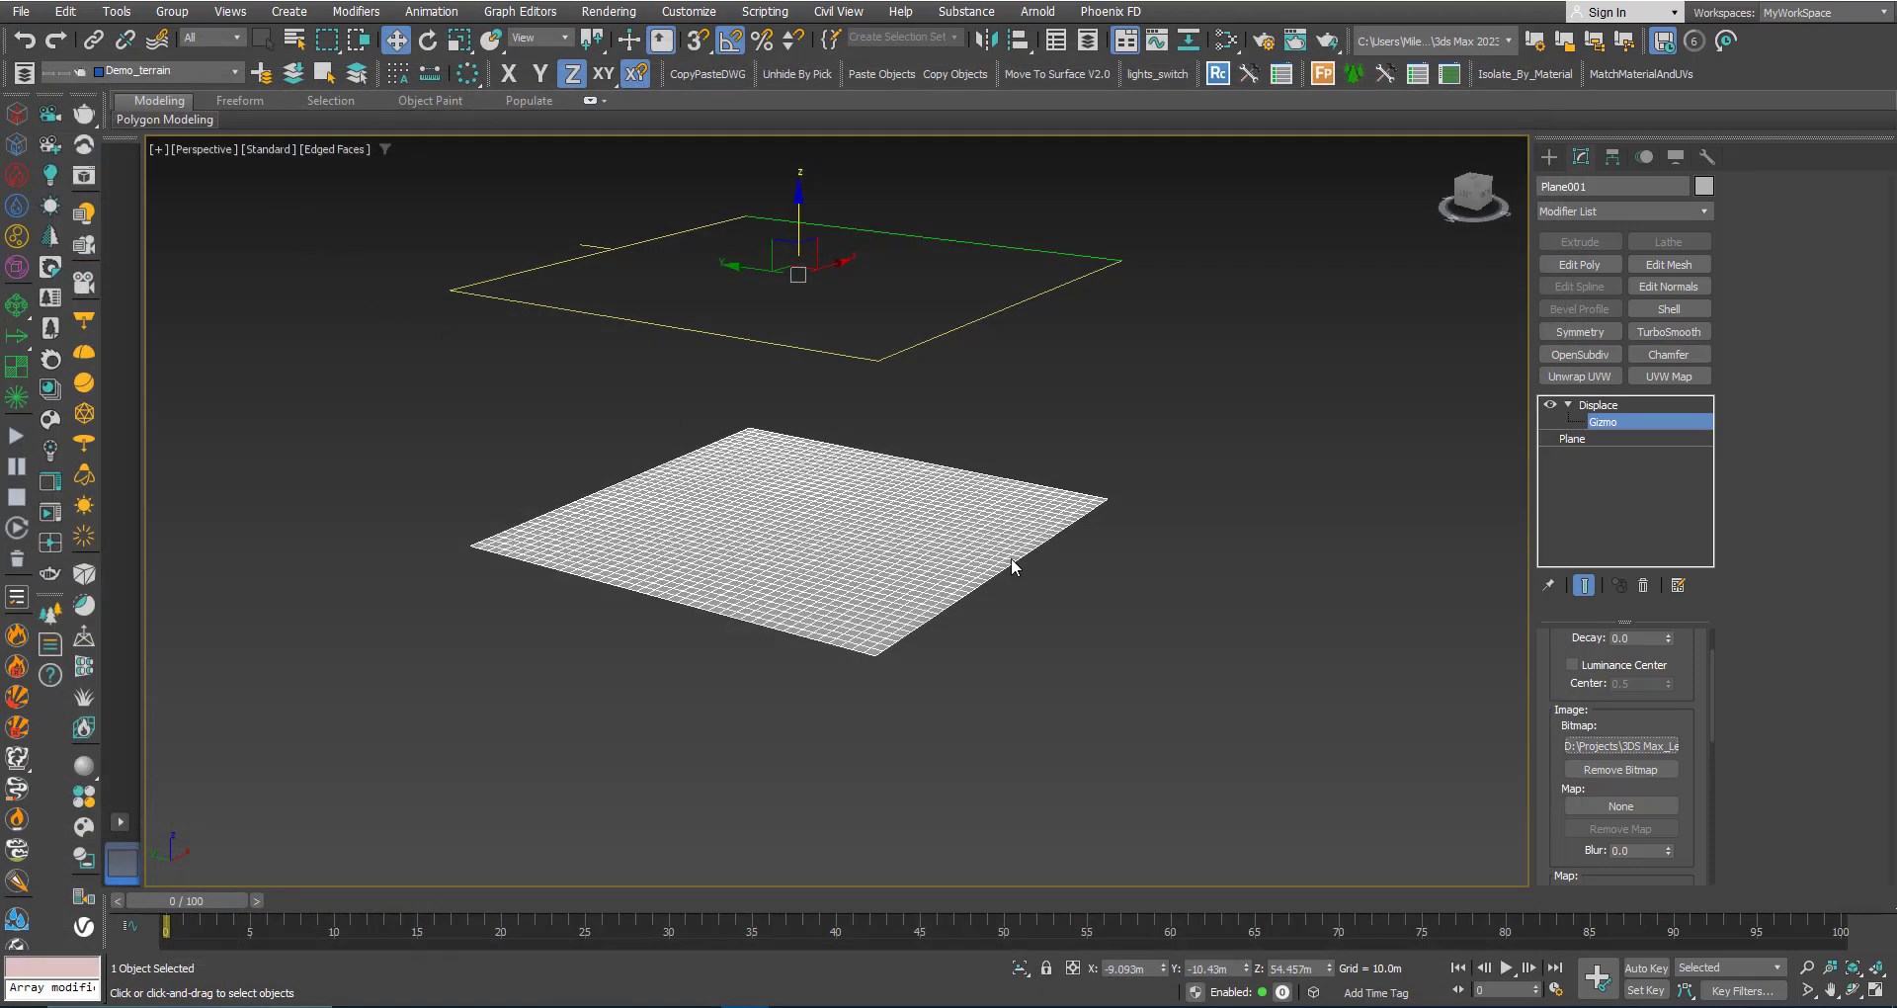
{"action": "middle_click_drag", "start_coordinate": [847, 595], "coordinate": [843, 653]}
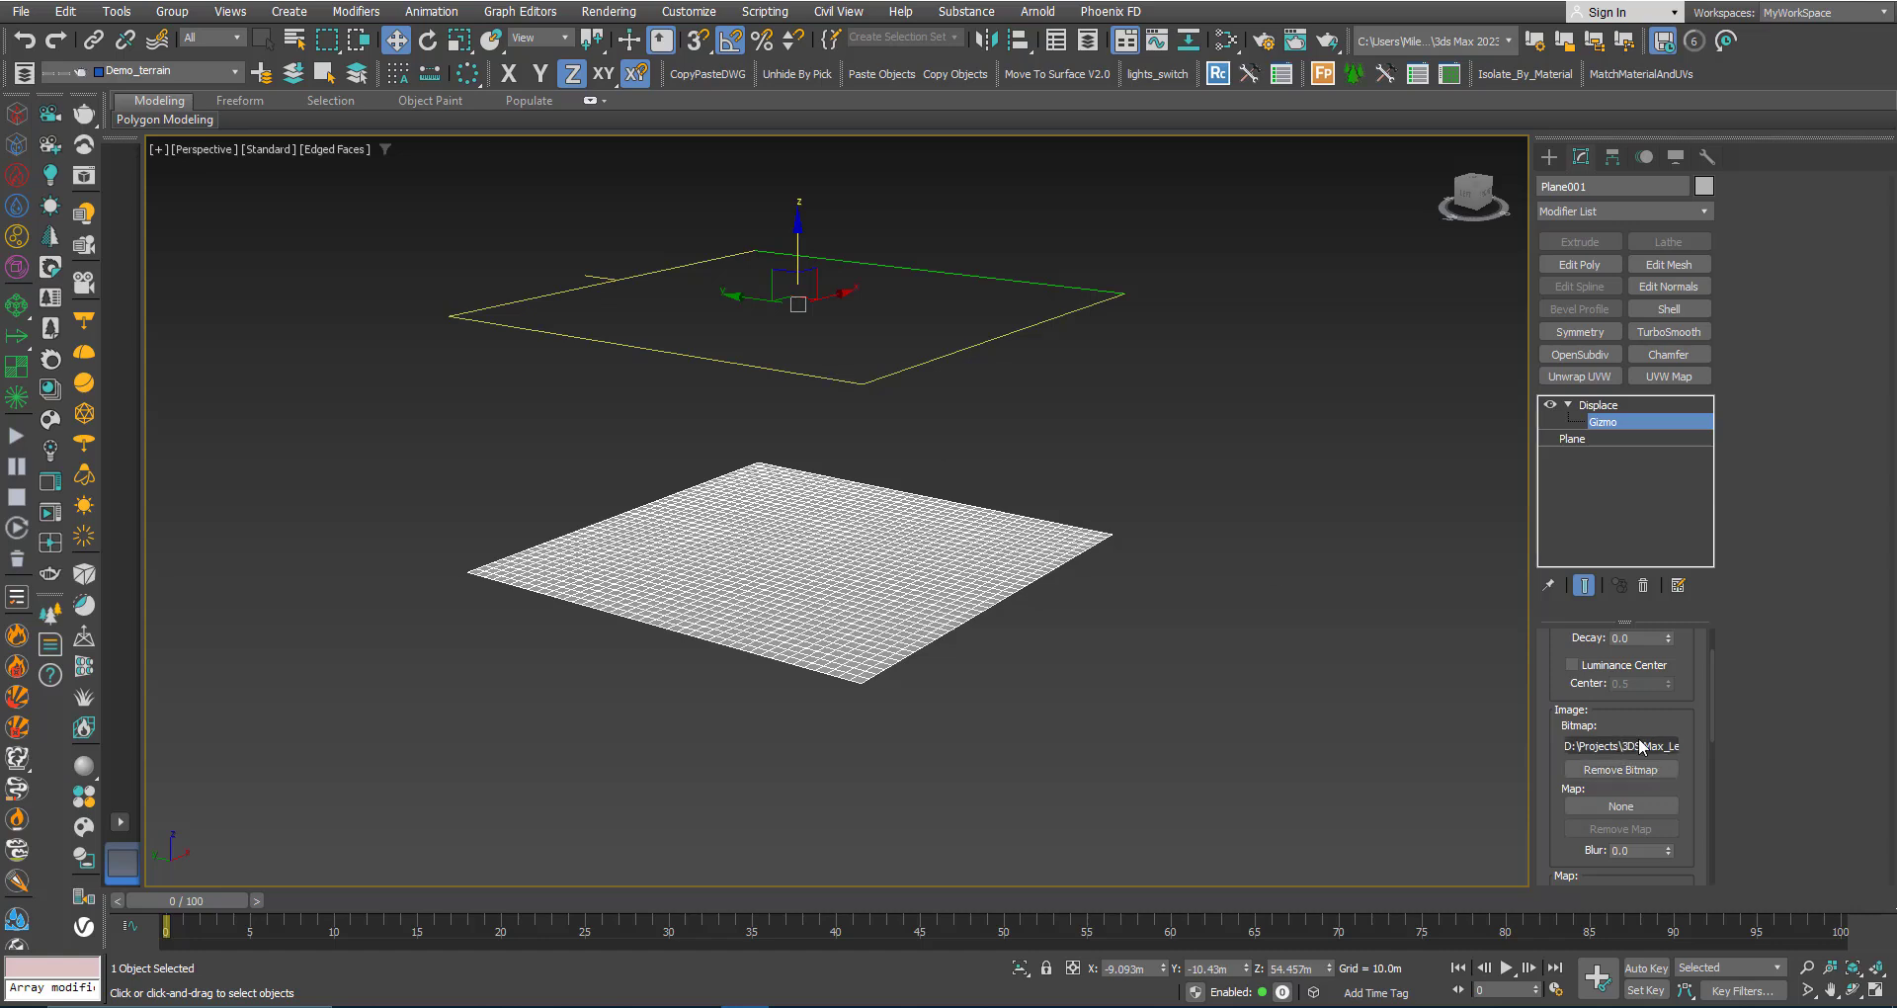
{"action": "left_click_drag", "start_coordinate": [1549, 672], "coordinate": [1541, 944]}
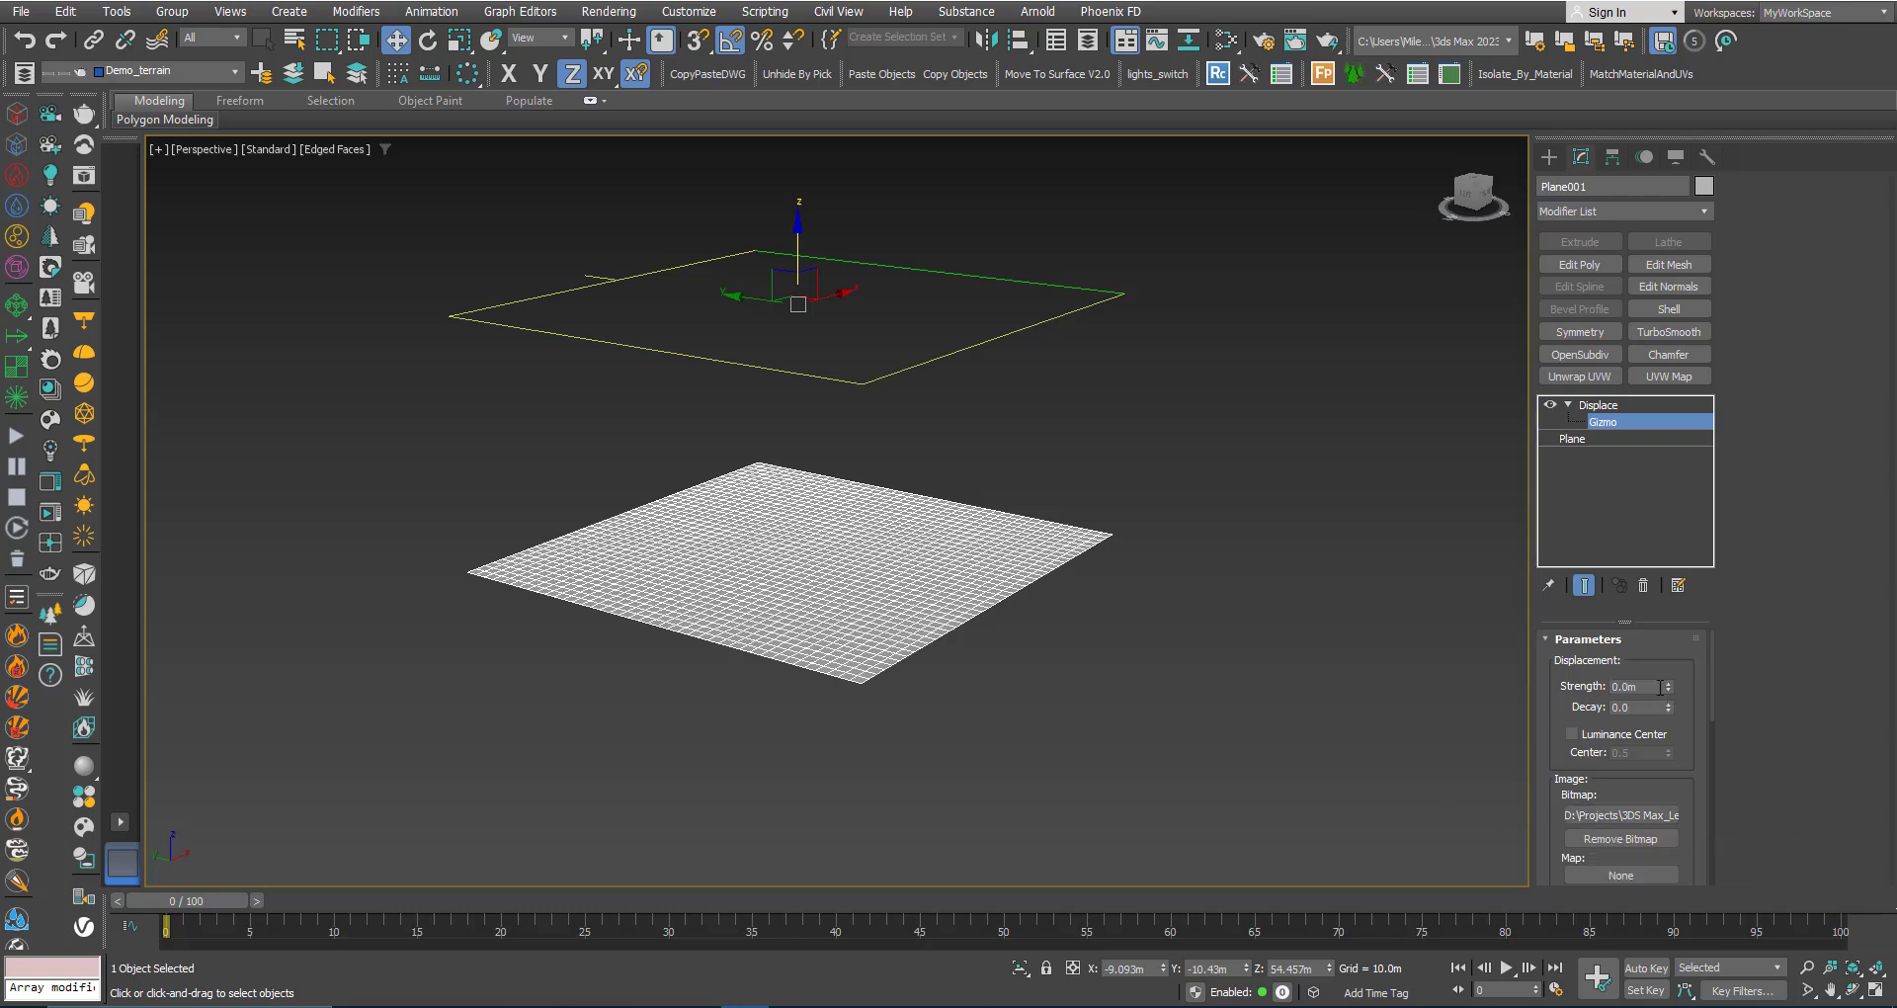
Raise the Displace strength to about 16.296m and orbit around the emerging terrain
{"action": "left_click_drag", "start_coordinate": [1668, 688], "coordinate": [1674, 479]}
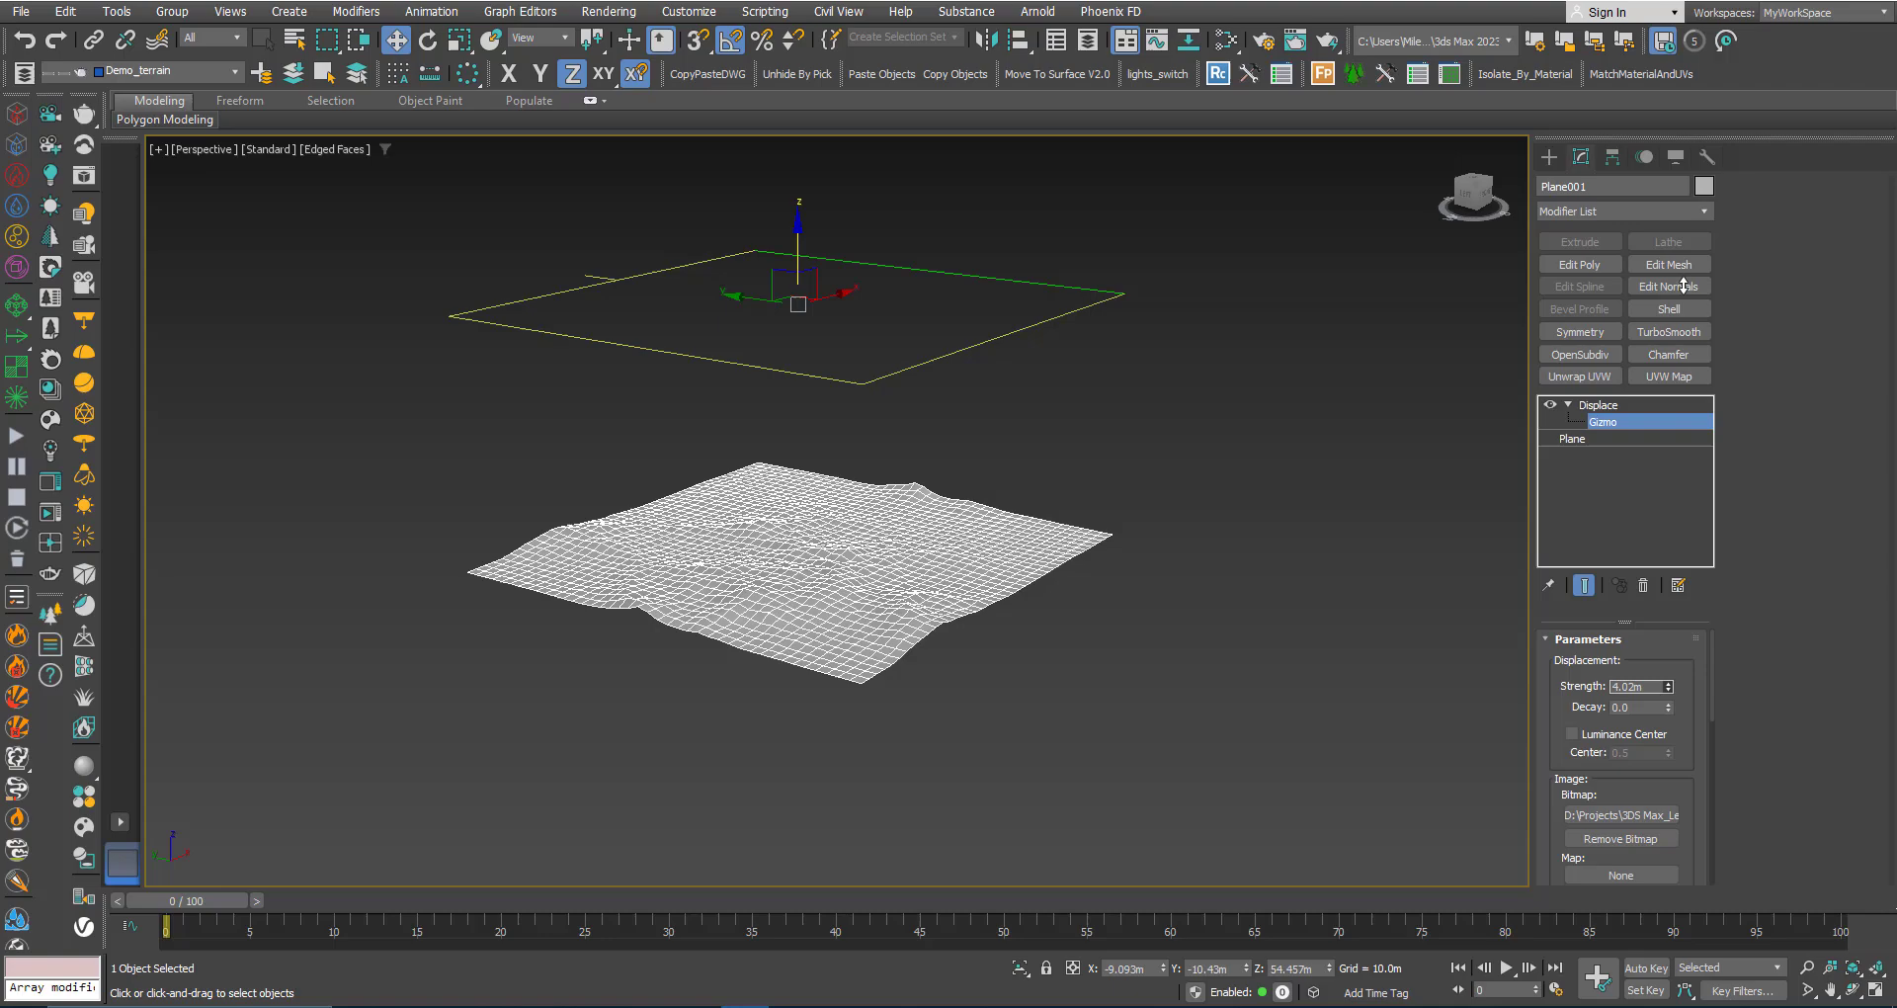
{"action": "left_click_drag", "start_coordinate": [1668, 686], "coordinate": [1669, 600]}
{"action": "middle_click_drag", "start_coordinate": [920, 609], "coordinate": [891, 686]}
{"action": "middle_click_drag", "start_coordinate": [892, 686], "coordinate": [738, 735], "text": "alt"}
{"action": "middle_click_drag", "start_coordinate": [748, 652], "coordinate": [872, 621], "text": "alt"}
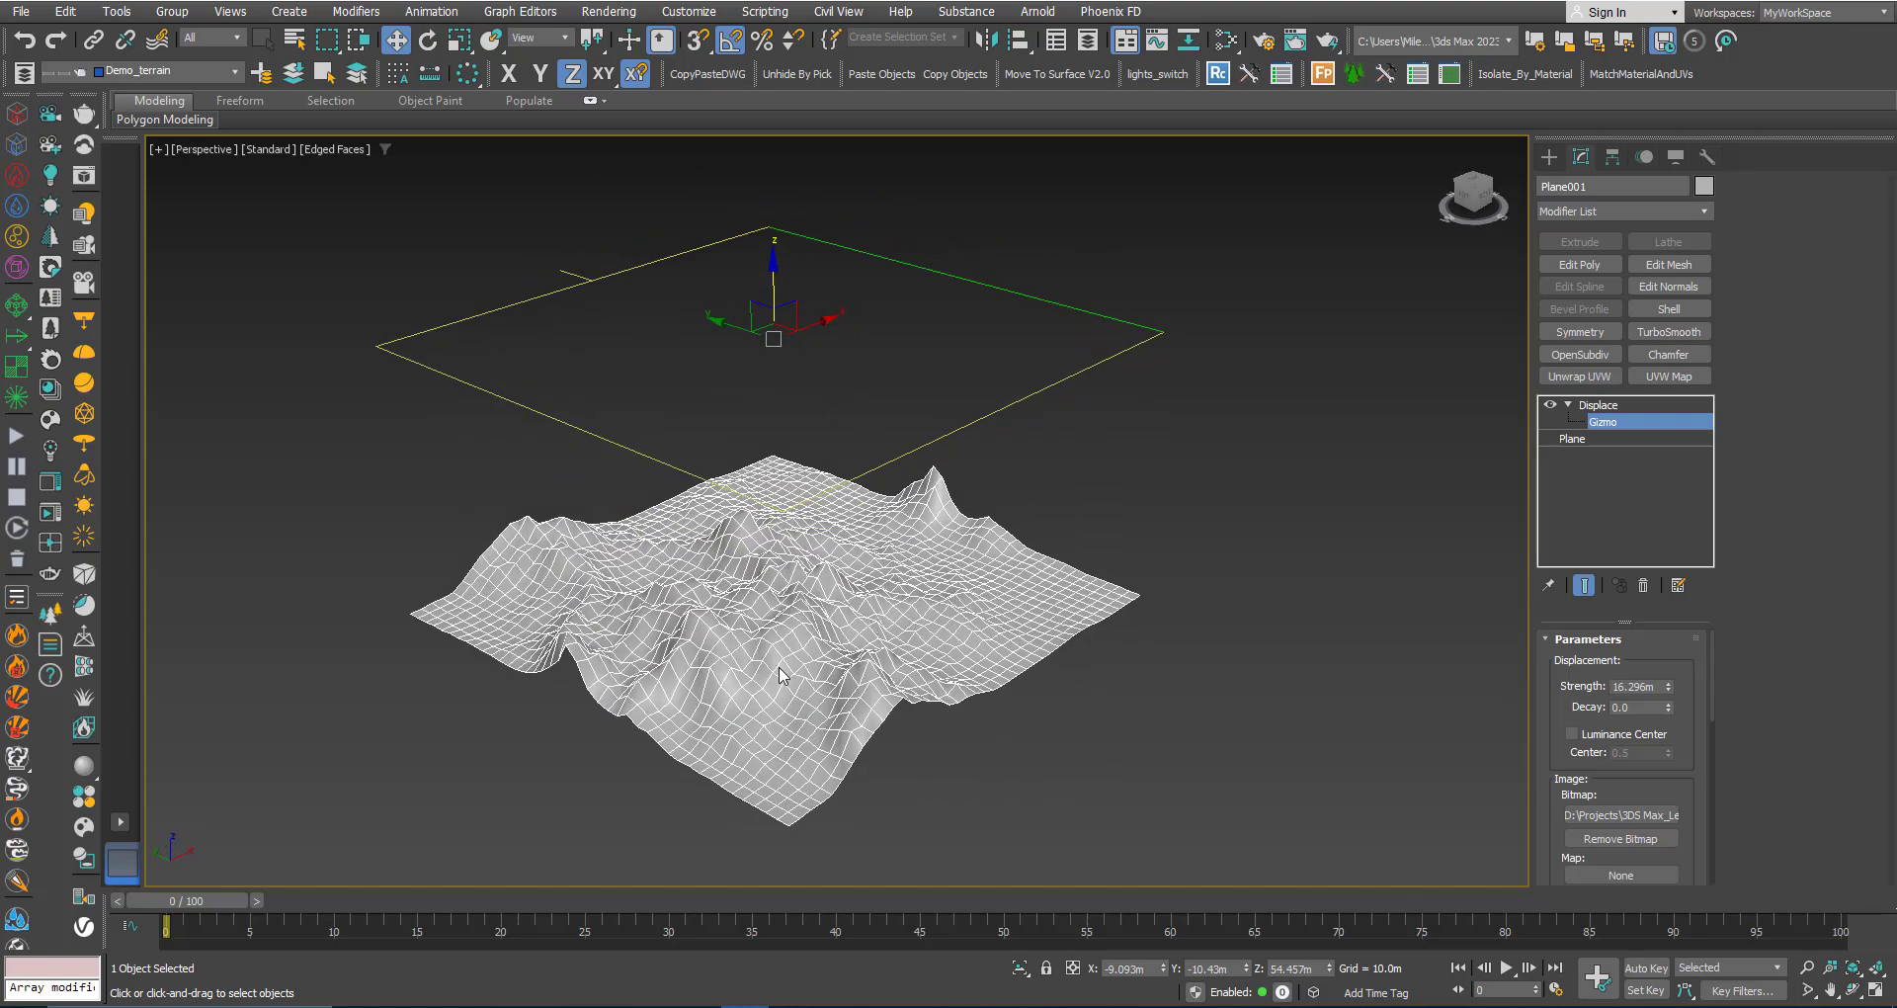
{"action": "middle_click_drag", "start_coordinate": [779, 675], "coordinate": [827, 497], "text": "alt"}
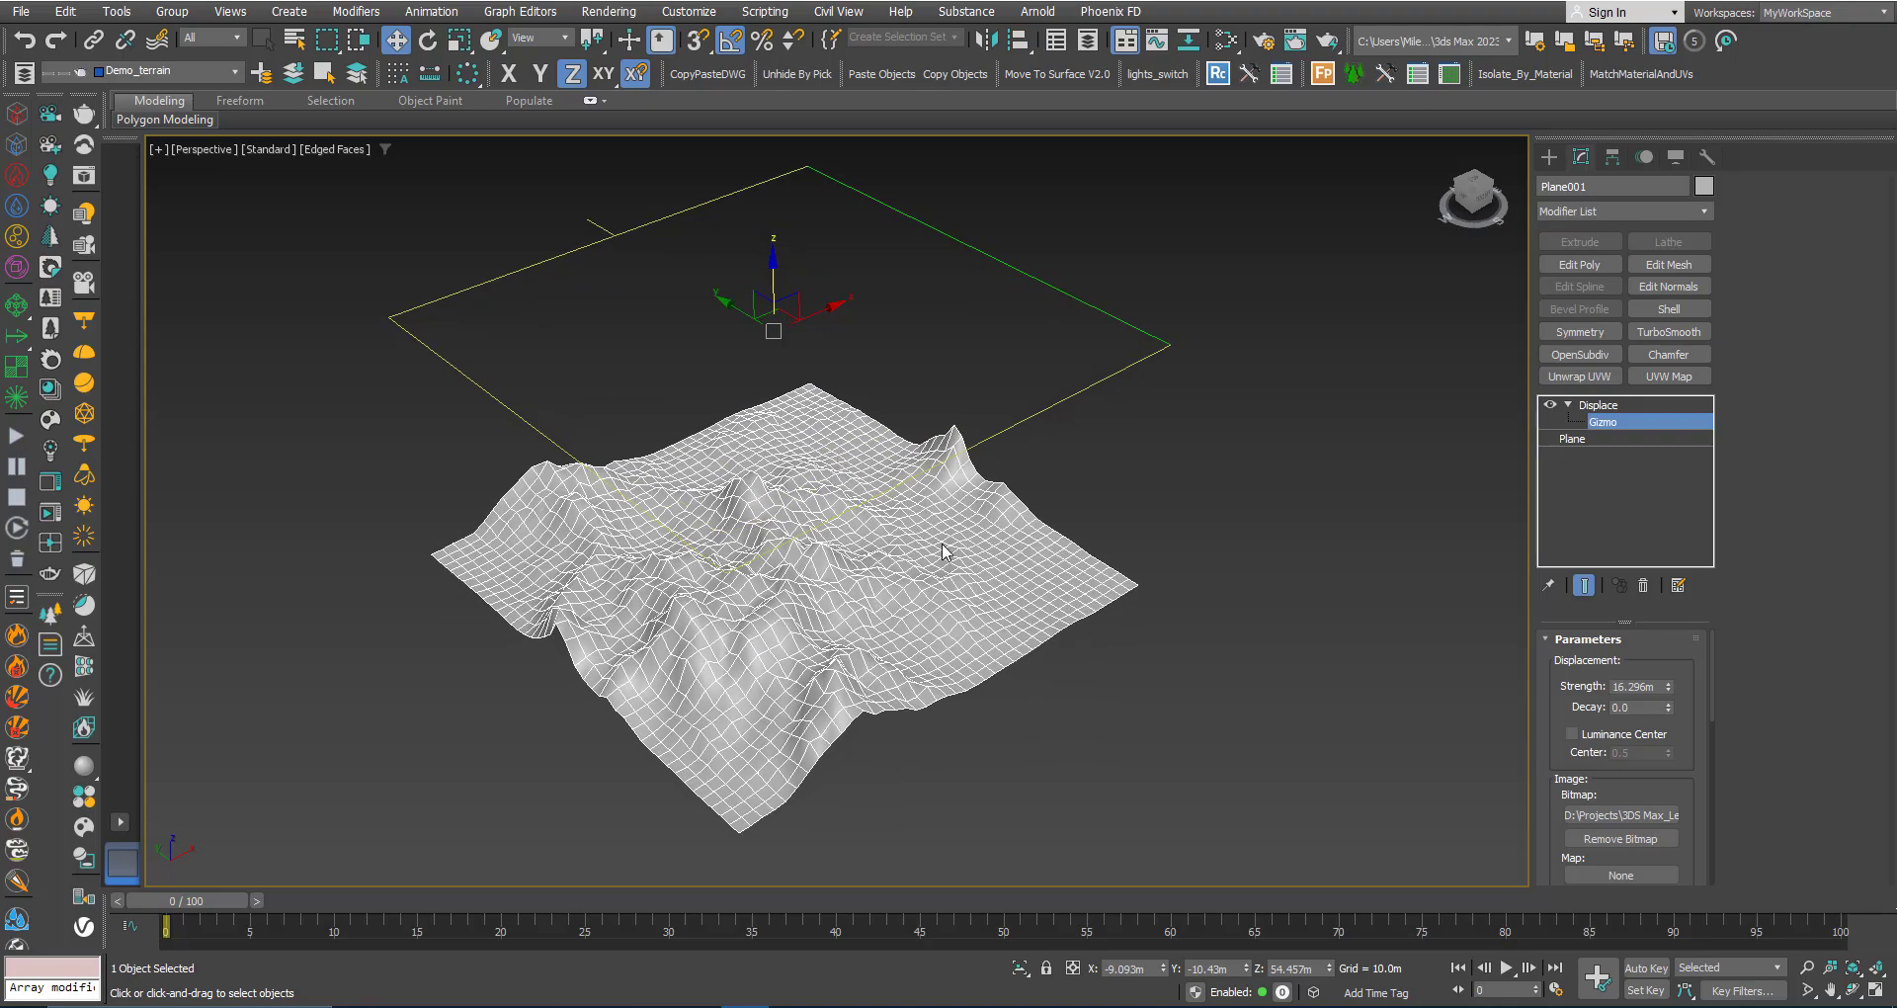
{"action": "mouse_move", "coordinate": [941, 551]}
{"action": "middle_mouse_down", "text": "alt"}
{"action": "mouse_move", "coordinate": [949, 603]}
{"action": "mouse_move", "coordinate": [955, 552]}
{"action": "middle_mouse_up", "text": "alt"}
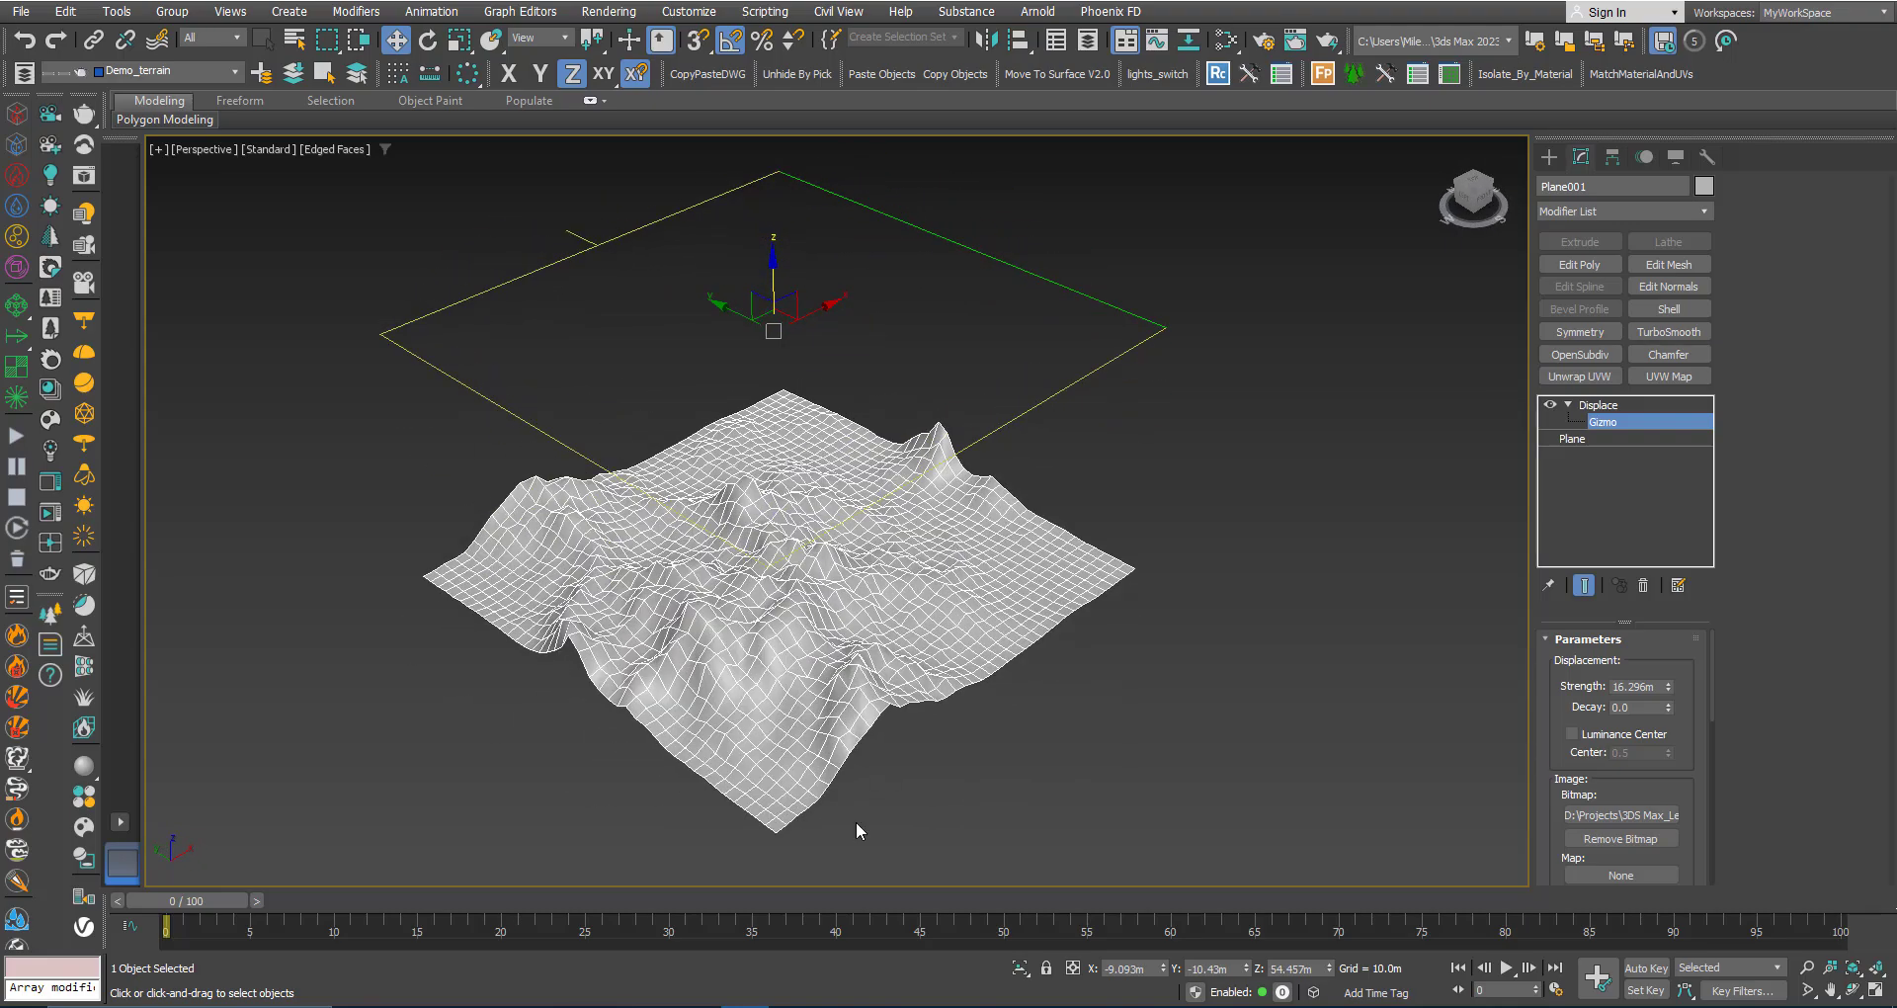
Push the strength higher, settle it at 30.474m, and view the terrain from several angles
{"action": "left_click", "coordinate": [695, 1006]}
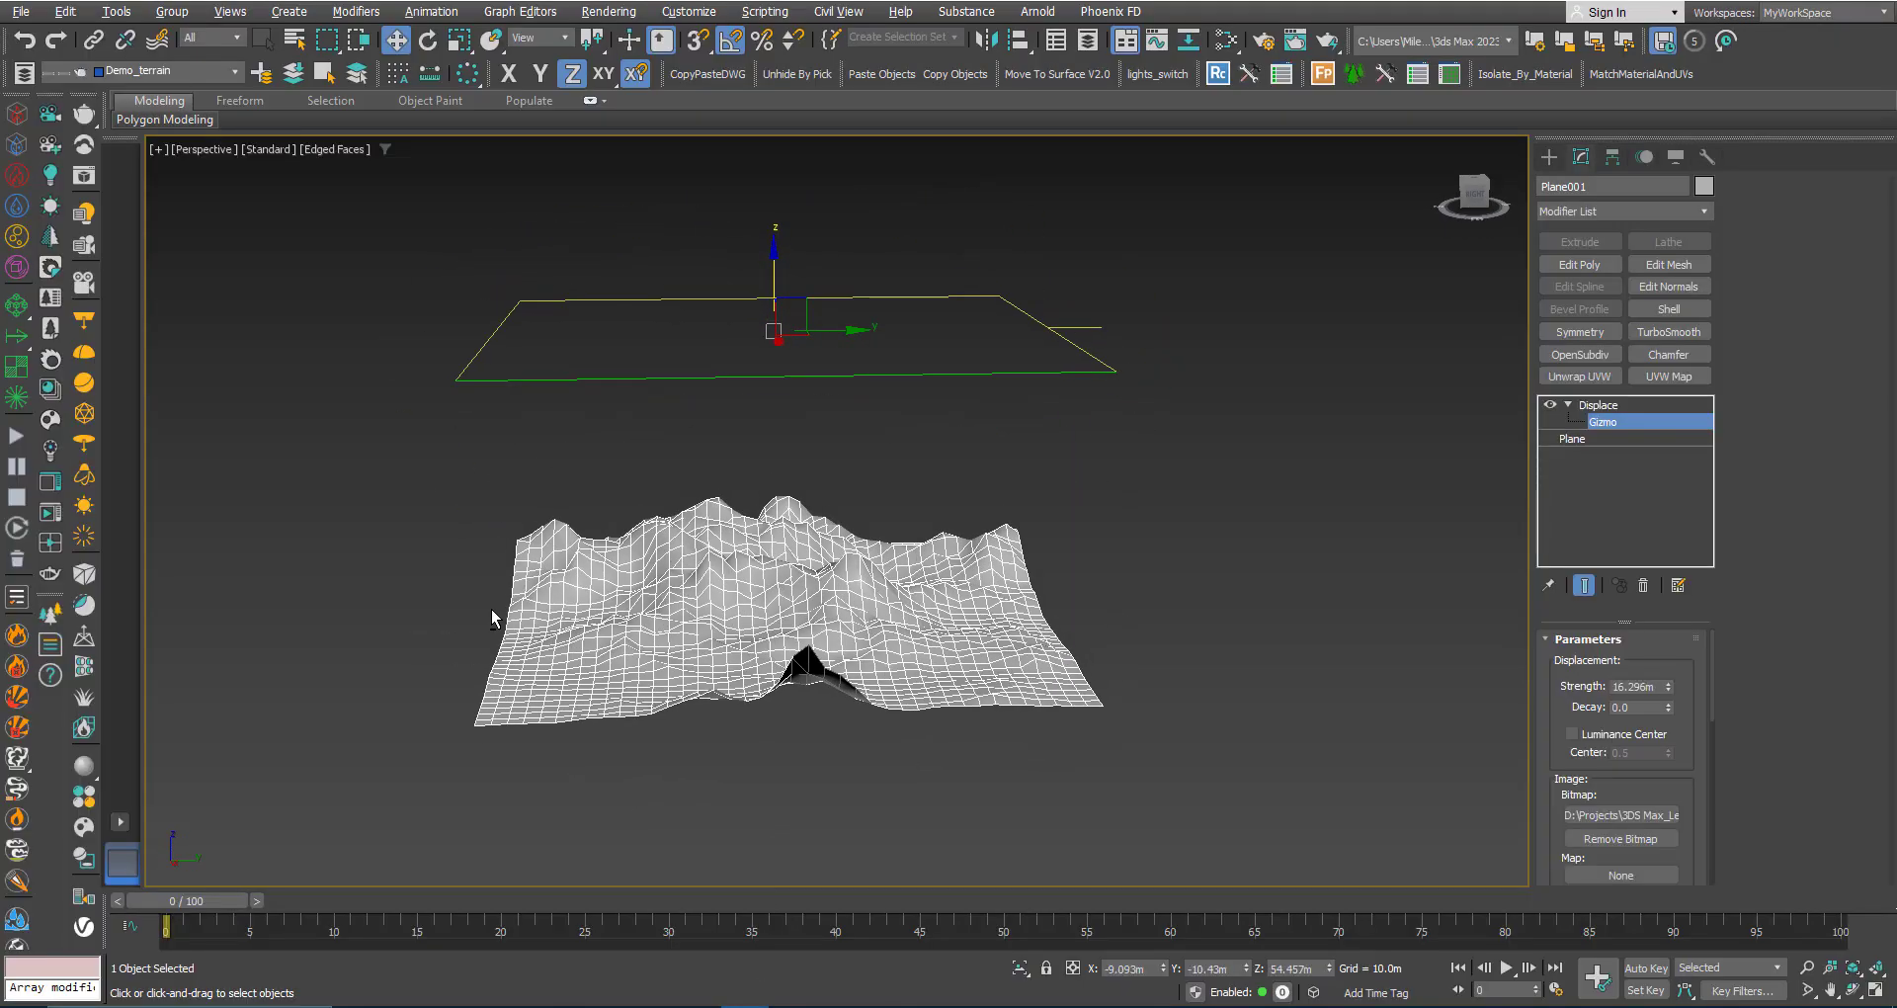
{"action": "scroll", "coordinate": [935, 705], "scroll_direction": "up", "scroll_amount": 2}
{"action": "middle_click_drag", "start_coordinate": [921, 667], "coordinate": [1184, 725], "text": "alt"}
{"action": "scroll", "coordinate": [869, 691], "scroll_direction": "down", "scroll_amount": 4}
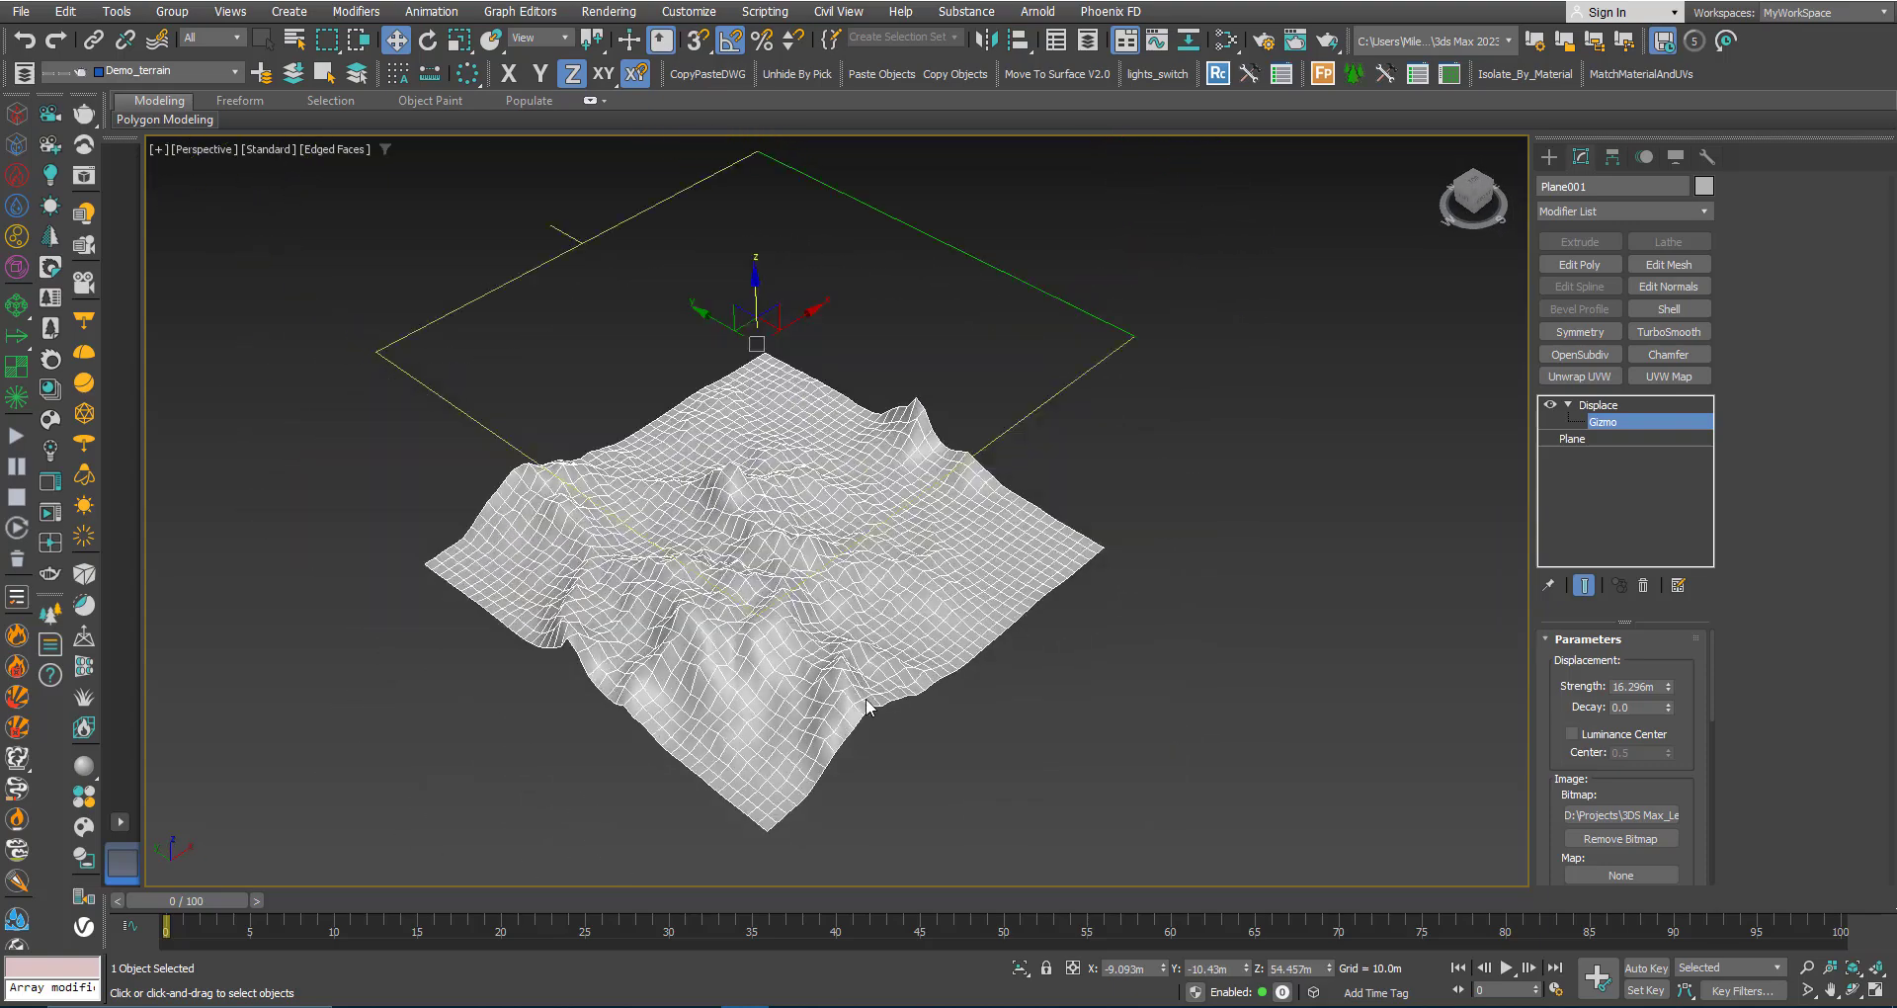
{"action": "middle_click_drag", "start_coordinate": [842, 670], "coordinate": [840, 625], "text": "alt"}
{"action": "scroll", "coordinate": [845, 685], "scroll_direction": "up", "scroll_amount": 2}
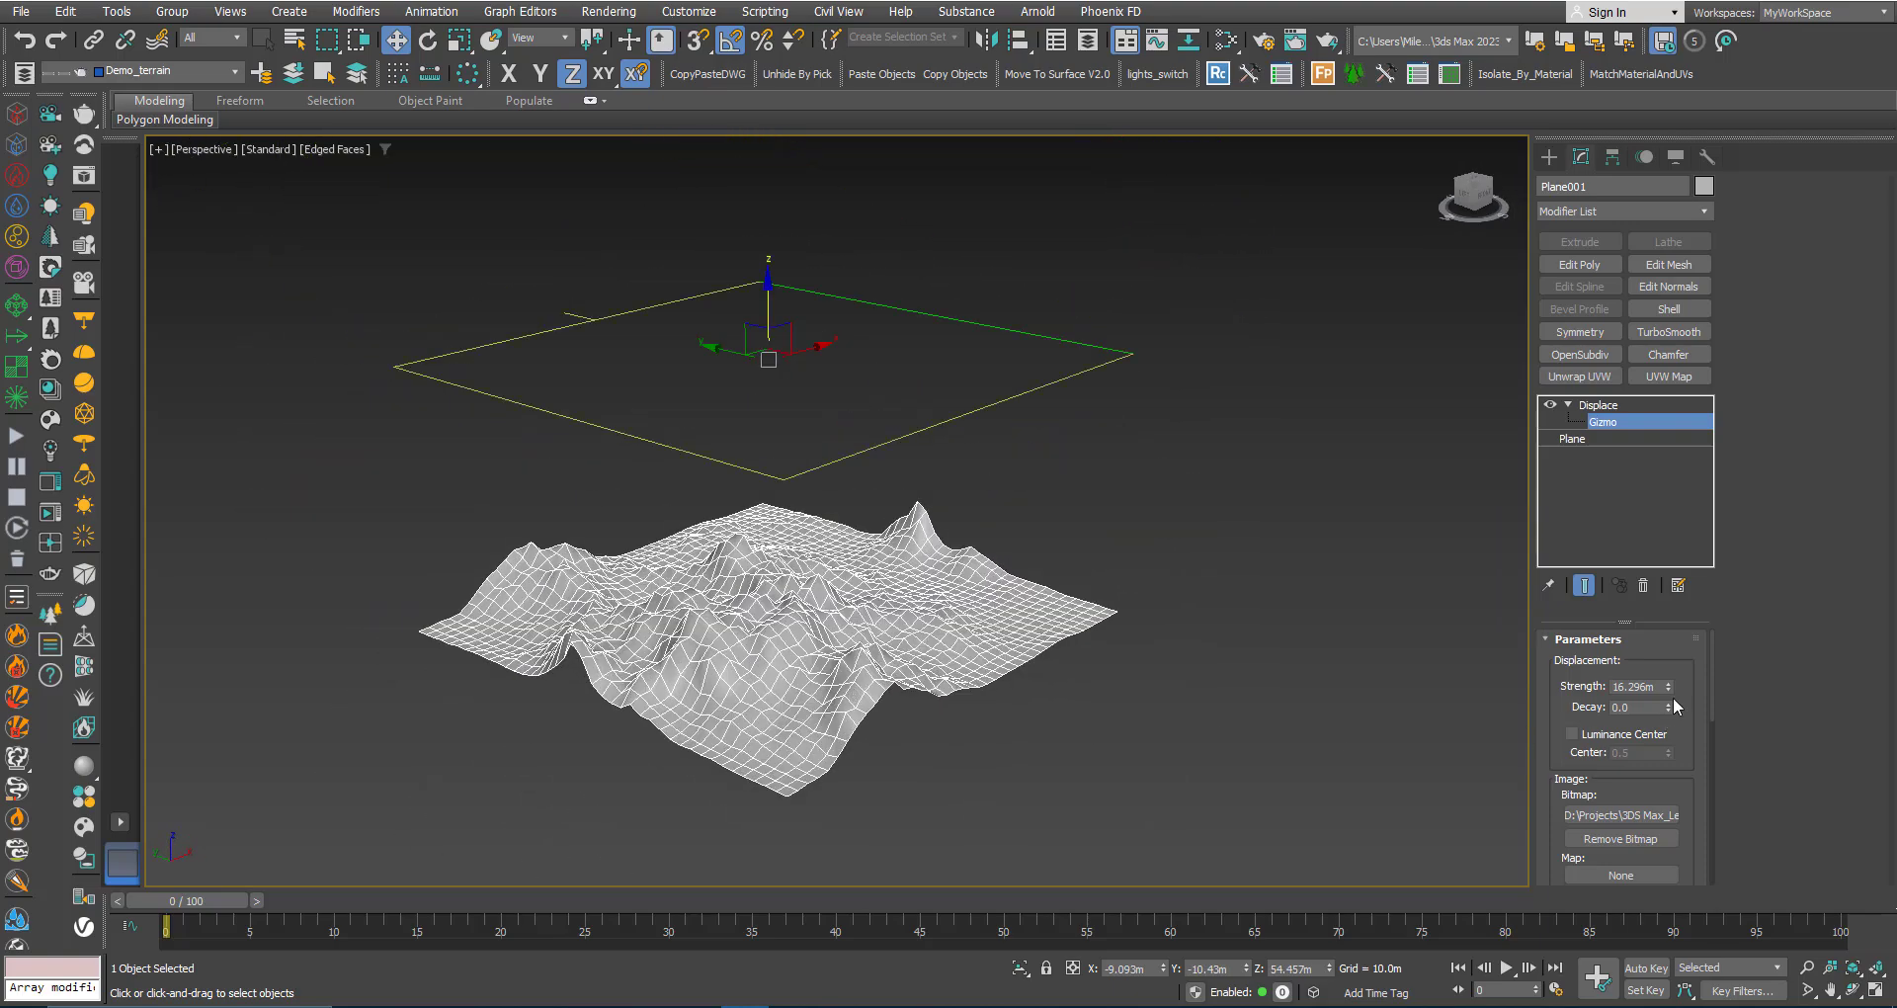
{"action": "left_click_drag", "start_coordinate": [1670, 685], "coordinate": [1667, 603]}
{"action": "middle_click_drag", "start_coordinate": [941, 612], "coordinate": [877, 637], "text": "alt"}
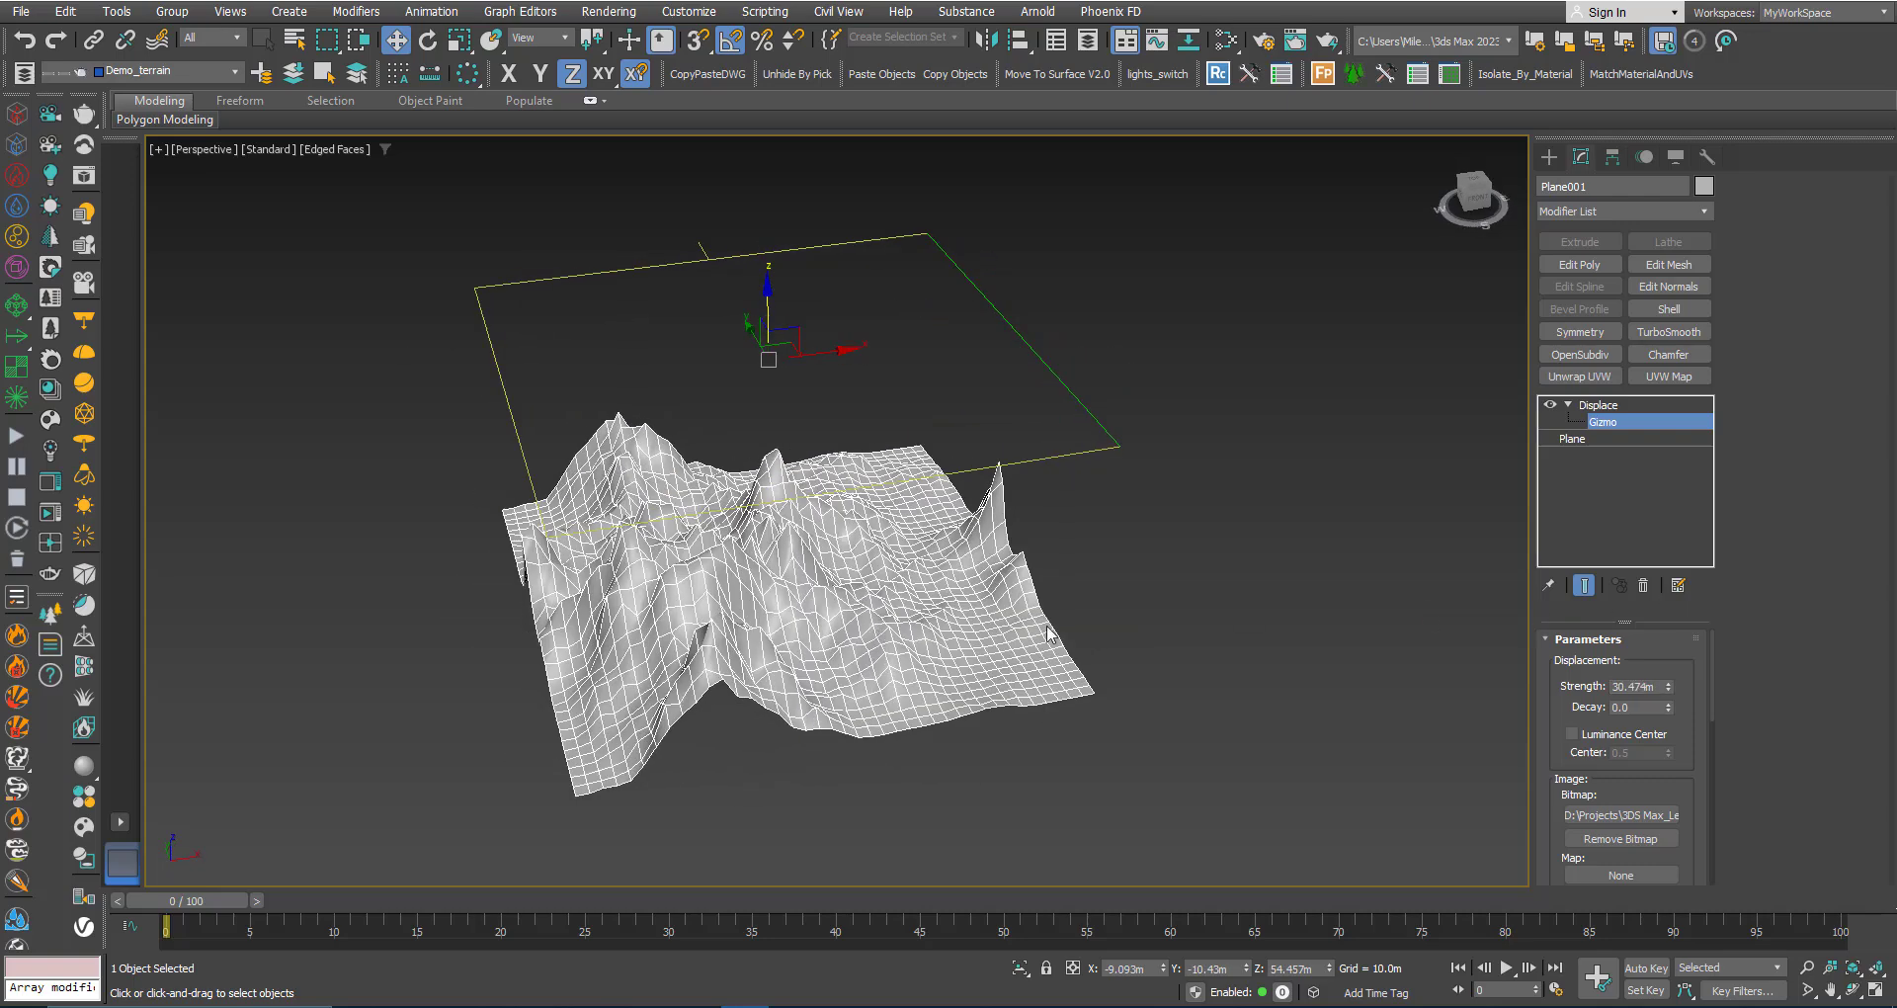
Set the plane to 100 × 100 segments and switch to smooth shading without edges
{"action": "left_click", "coordinate": [1575, 440]}
{"action": "double_click", "coordinate": [1651, 717]}
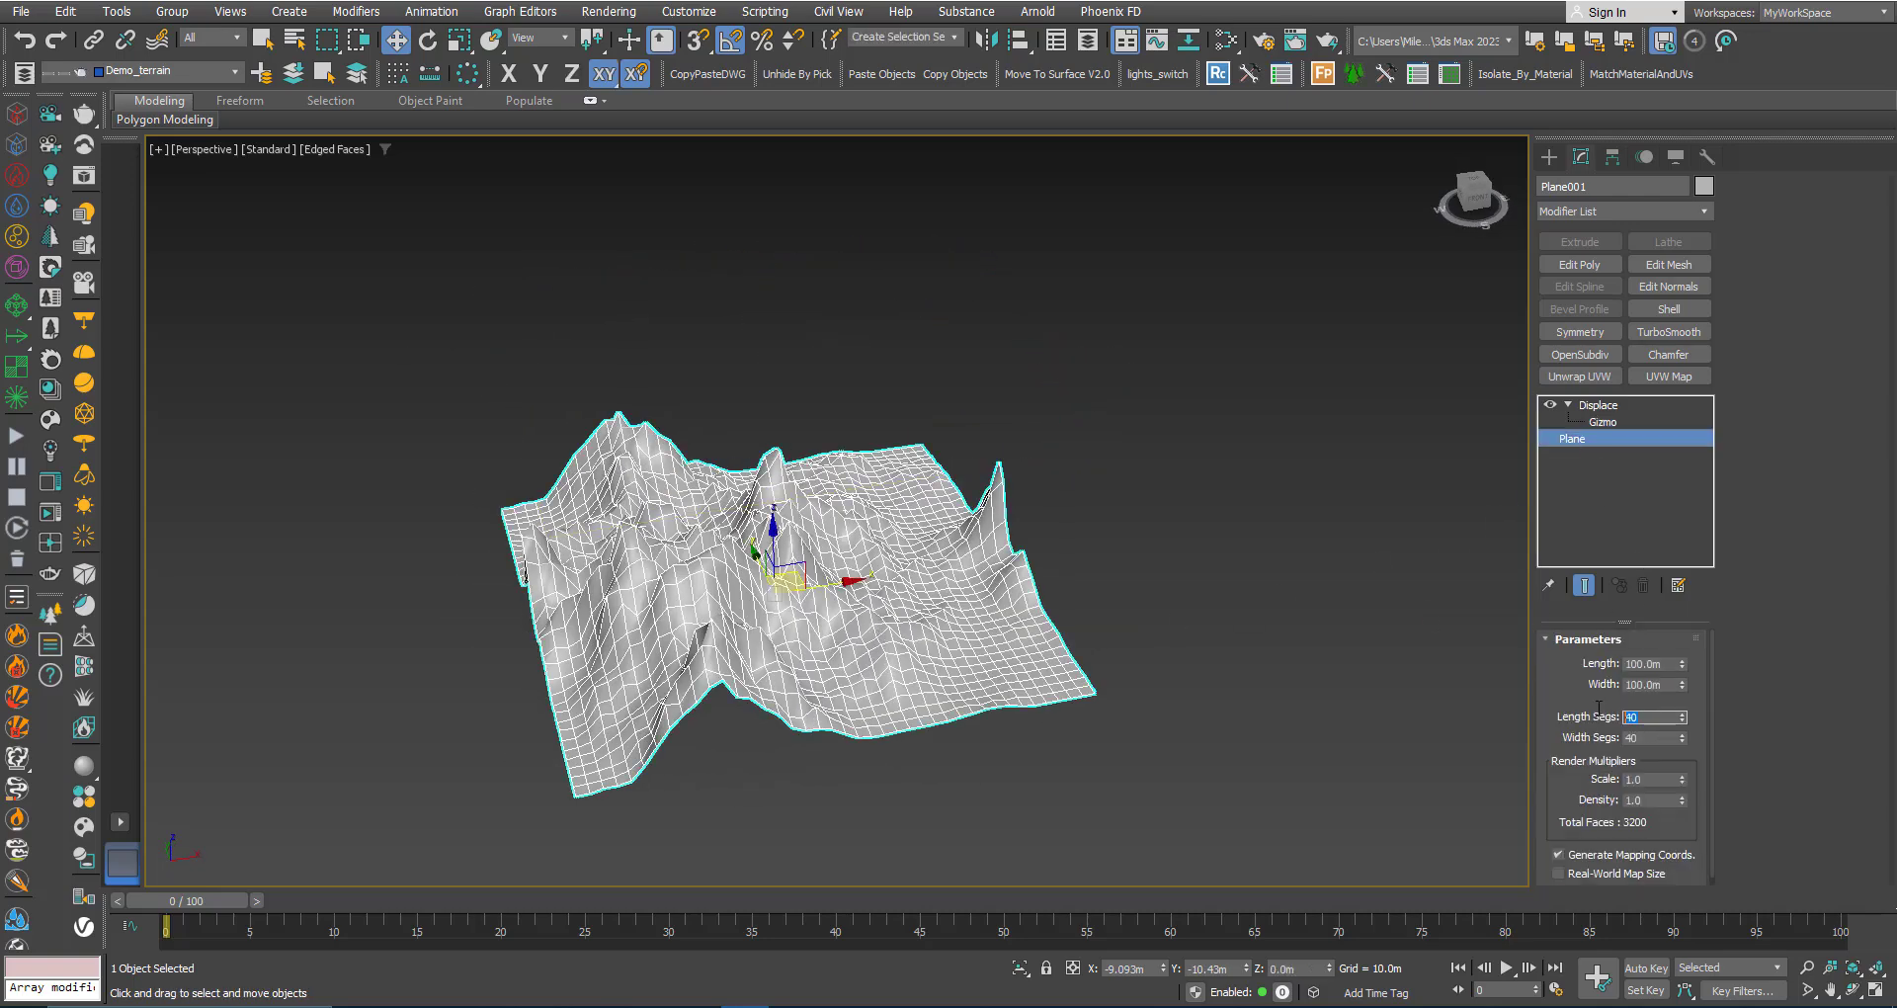
{"action": "type", "text": "100"}
{"action": "key", "text": "Tab"}
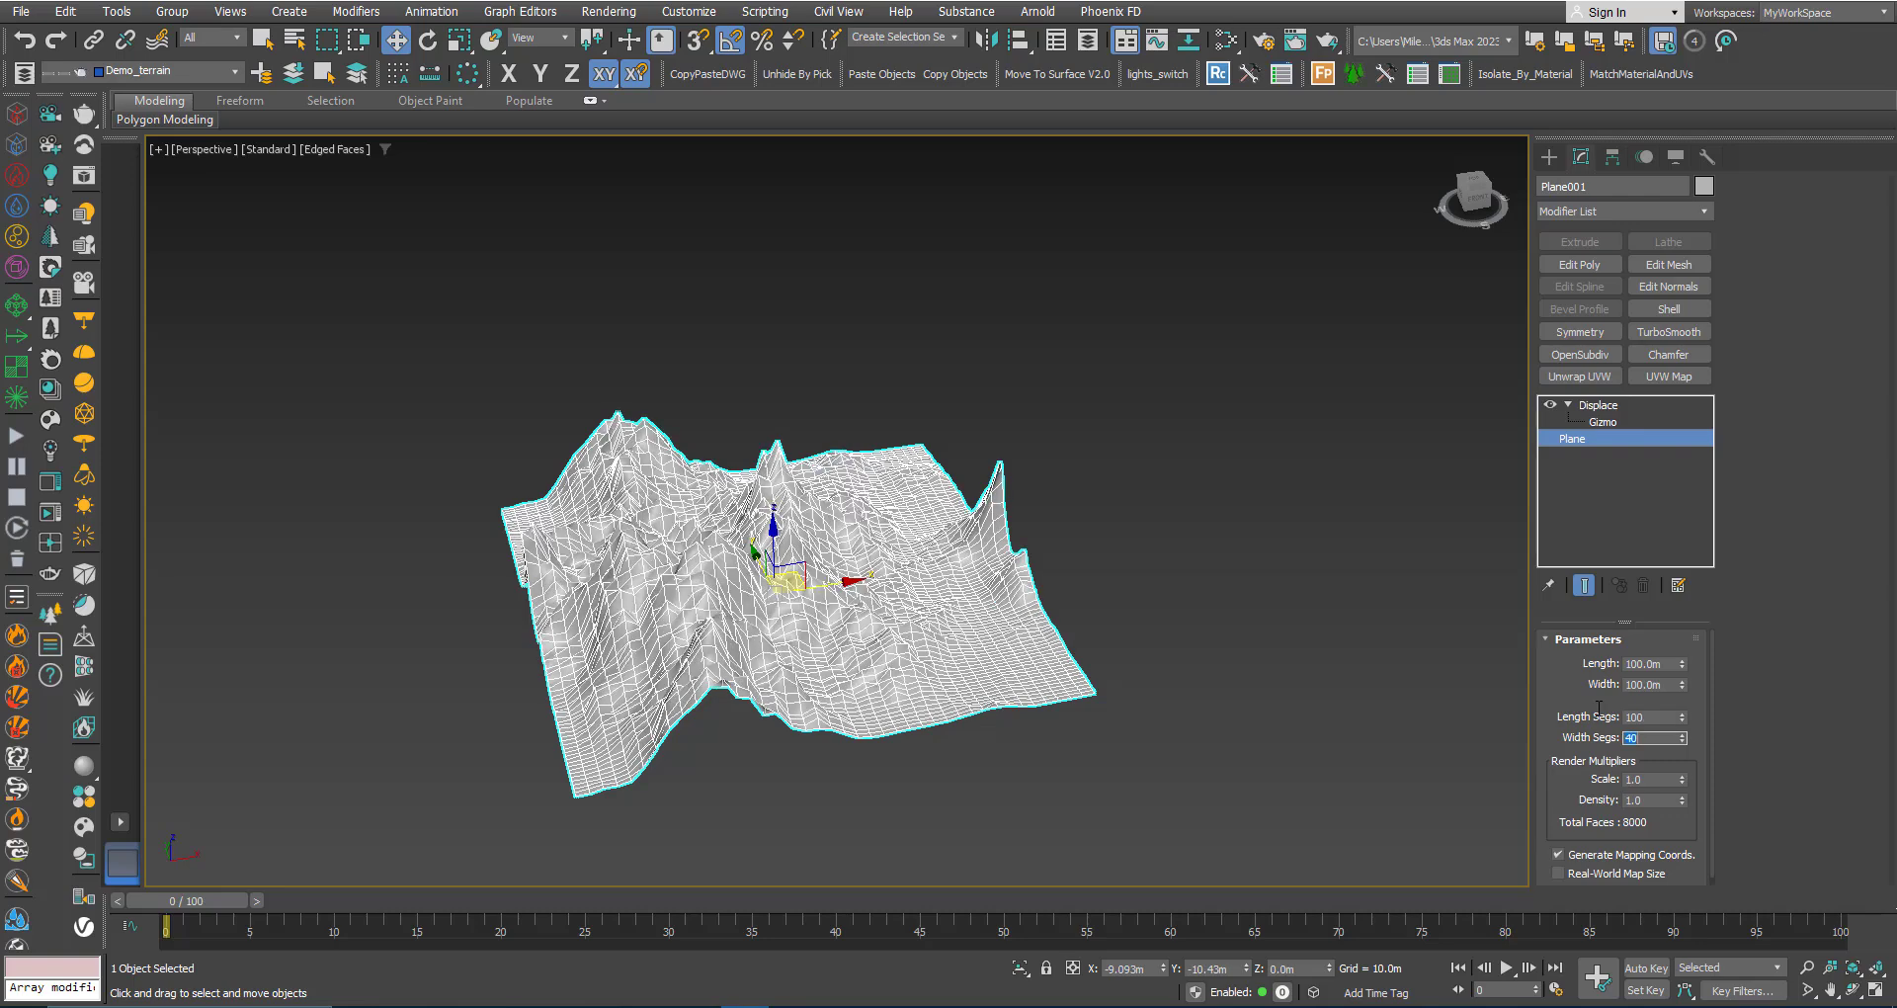
{"action": "type", "text": "100"}
{"action": "key", "text": "Return"}
{"action": "key", "text": "F4"}
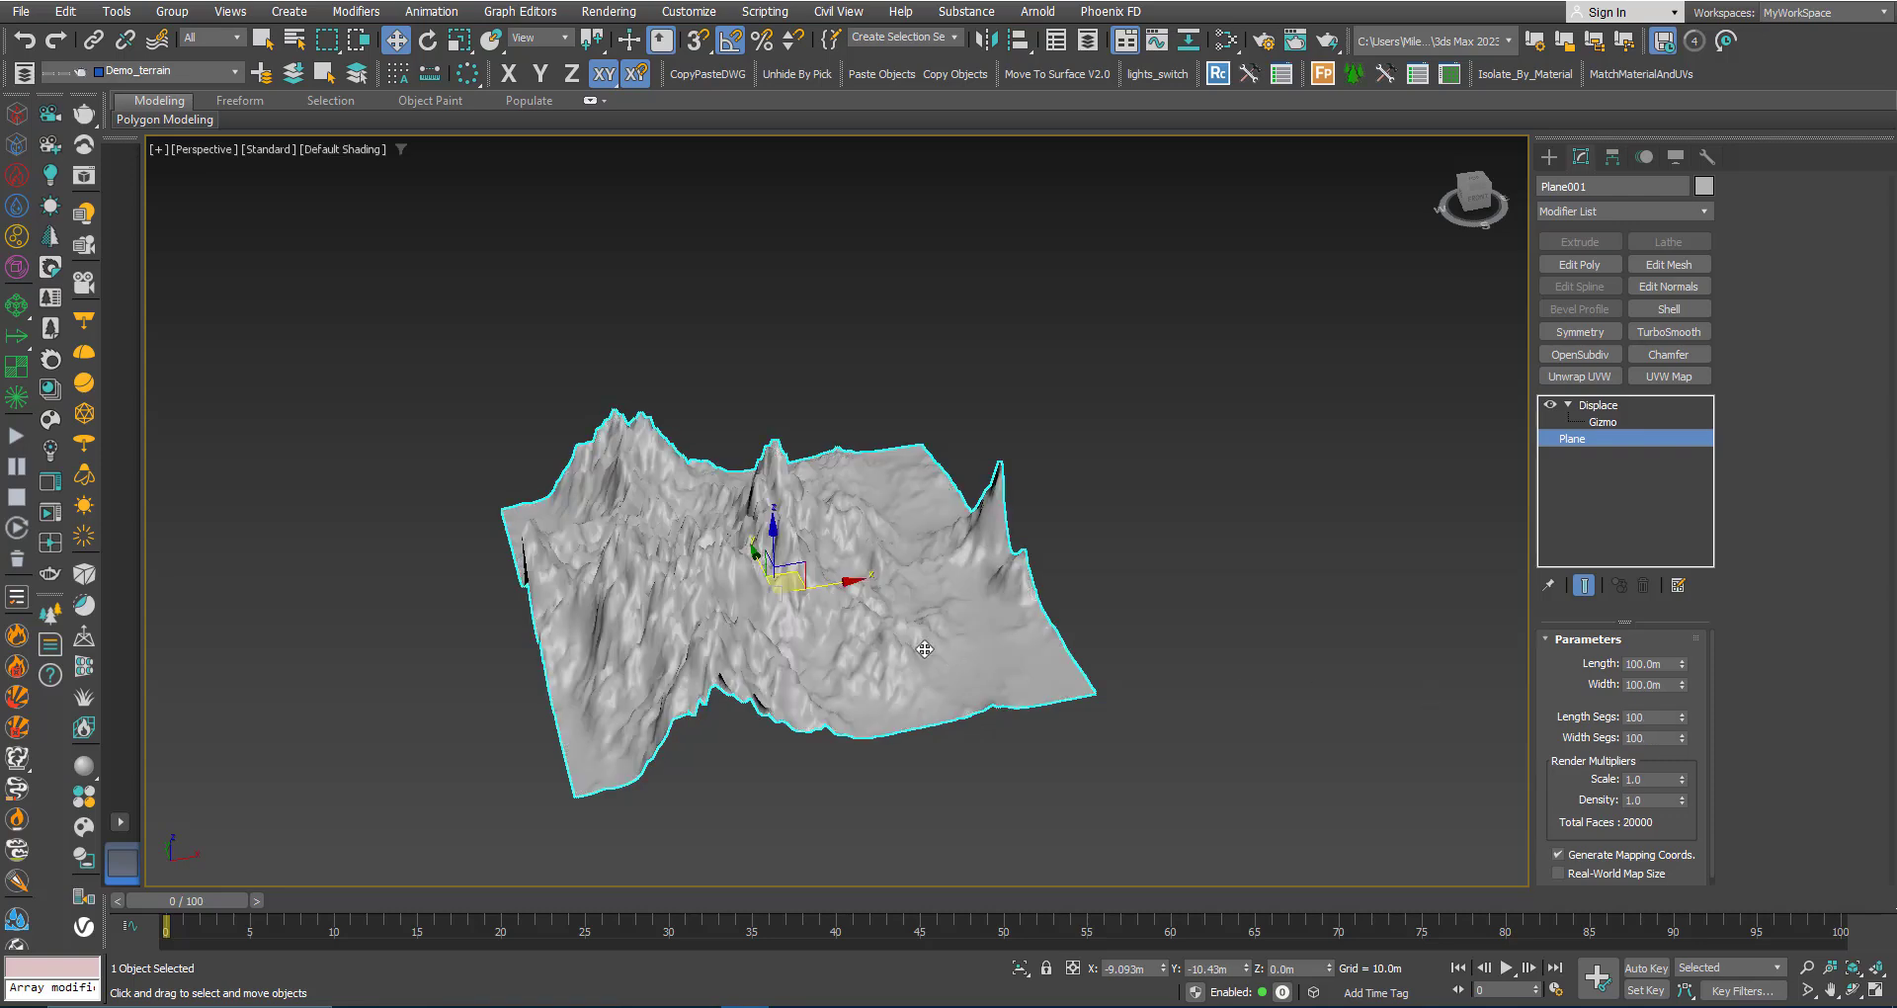
{"action": "mouse_move", "coordinate": [991, 650]}
{"action": "middle_mouse_down", "text": "alt"}
{"action": "mouse_move", "coordinate": [666, 657]}
{"action": "mouse_move", "coordinate": [623, 685]}
{"action": "mouse_move", "coordinate": [771, 652]}
{"action": "mouse_move", "coordinate": [1020, 737]}
{"action": "middle_mouse_up", "text": "alt"}
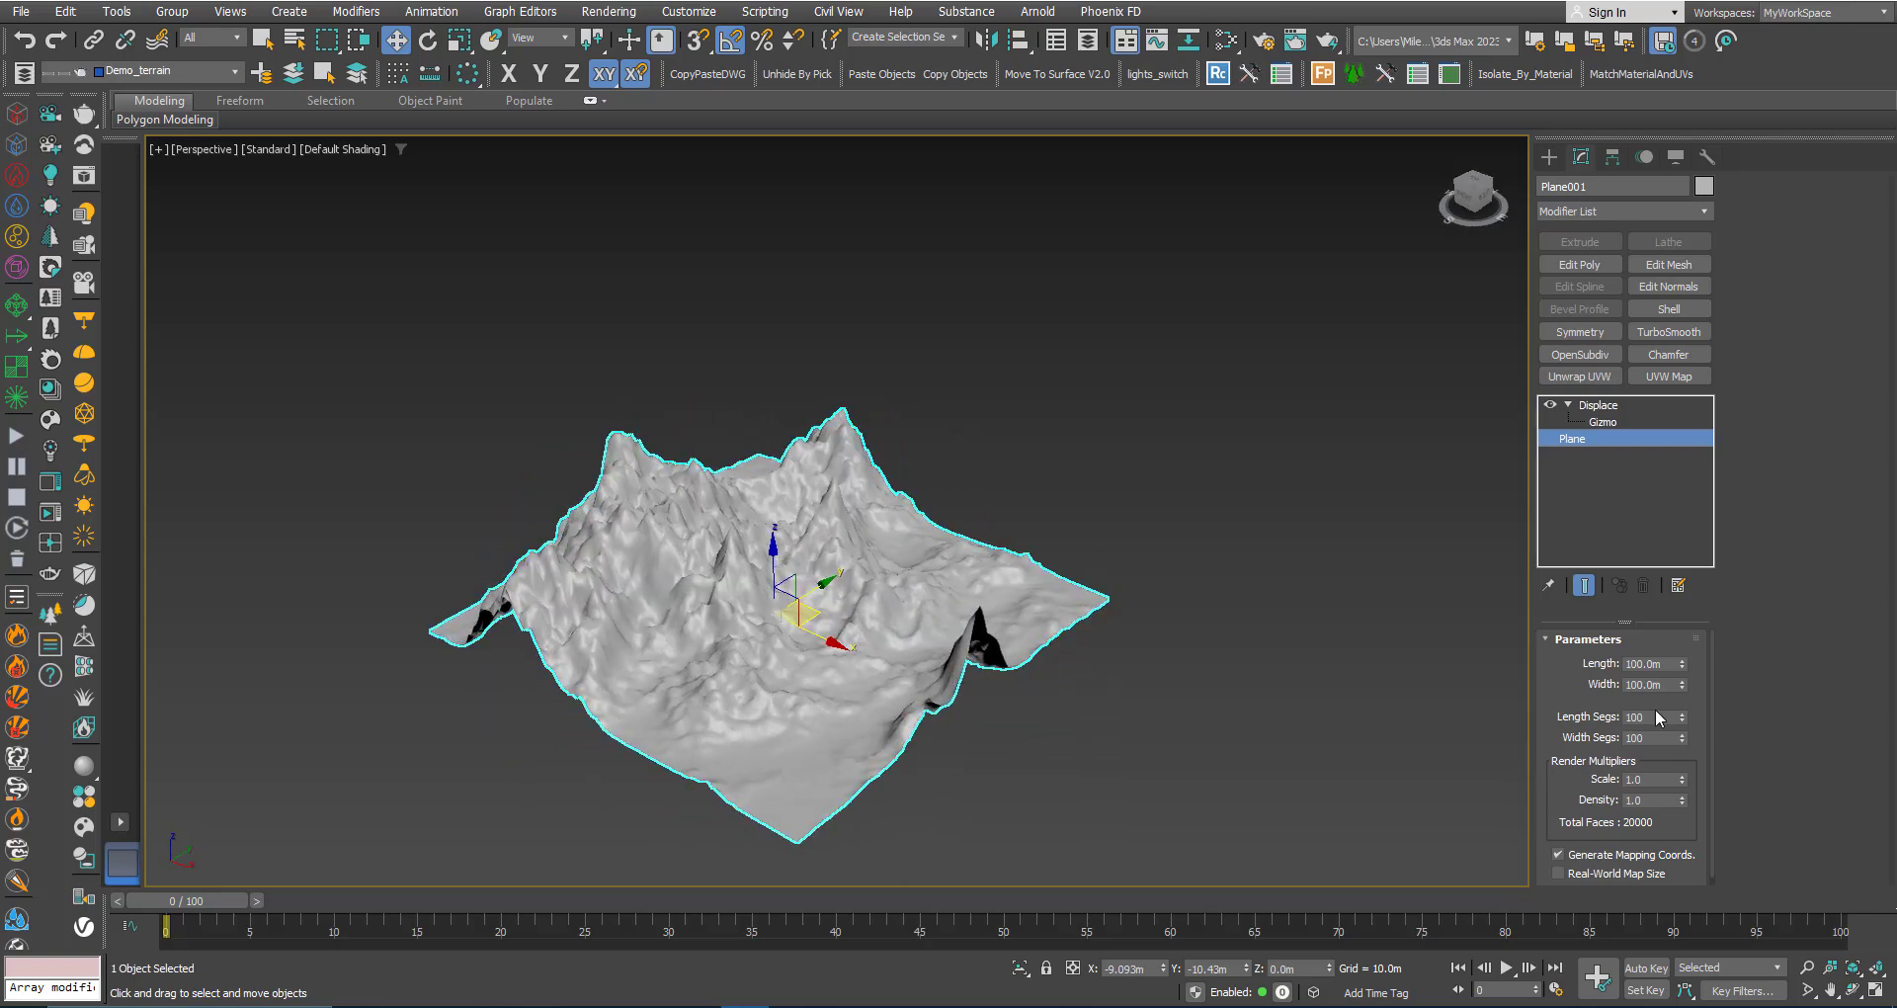
Reduce the plane's Length and Width Segs to 60 × 60
{"action": "left_click_drag", "start_coordinate": [1656, 716], "coordinate": [1603, 718]}
{"action": "left_click", "coordinate": [1638, 738]}
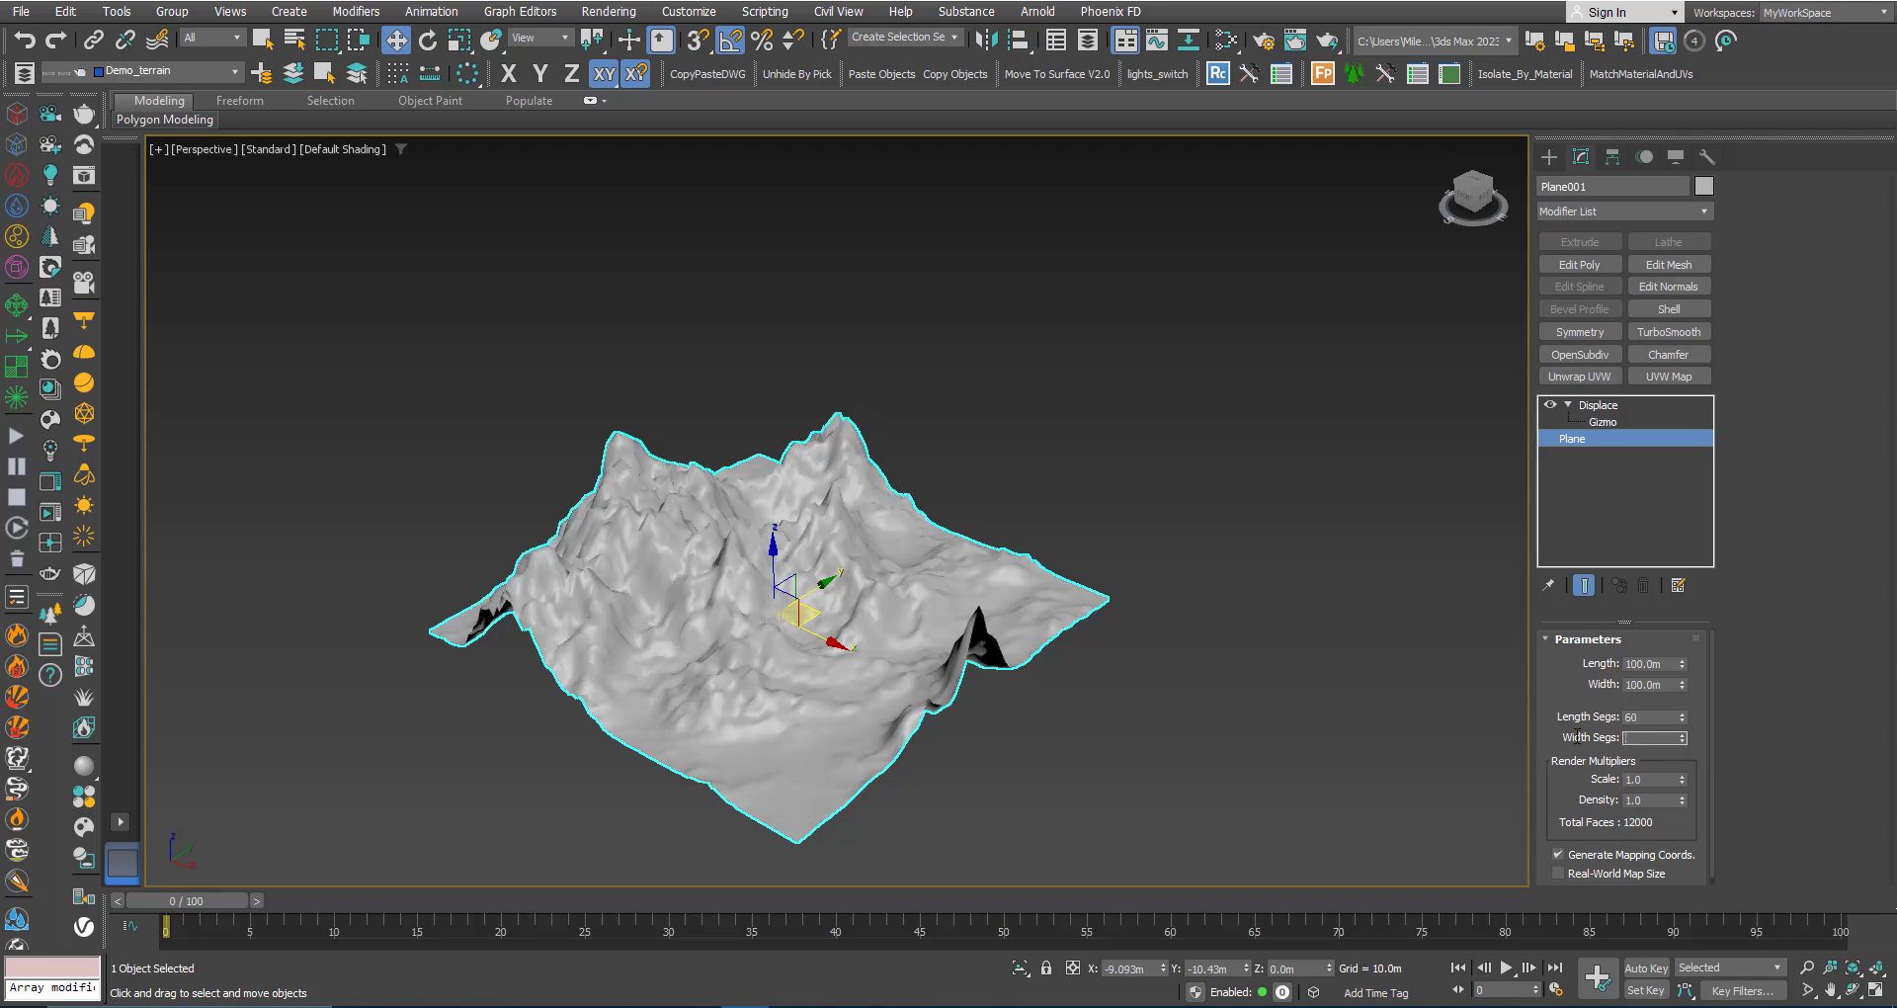
{"action": "key", "text": "Return"}
{"action": "middle_click_drag", "start_coordinate": [625, 623], "coordinate": [672, 640]}
{"action": "left_click", "coordinate": [1603, 422]}
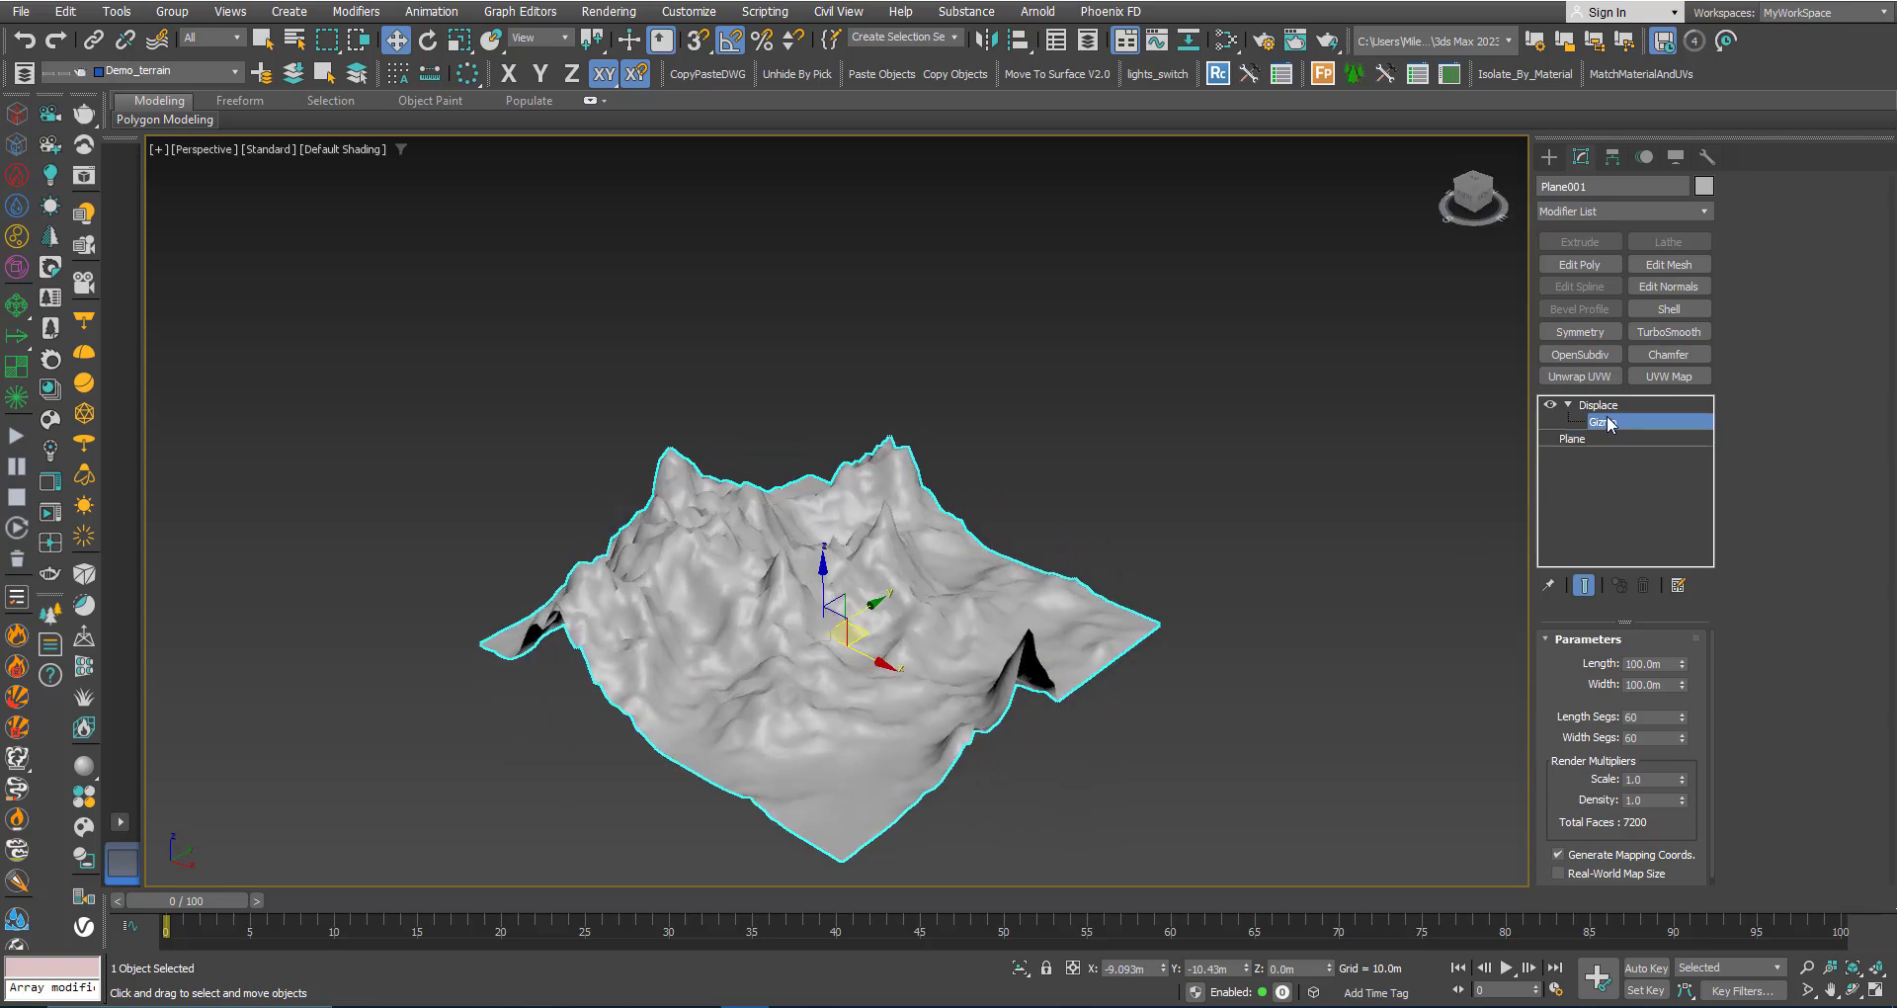
{"action": "scroll", "coordinate": [756, 636], "scroll_direction": "down", "scroll_amount": 3}
{"action": "left_click_drag", "start_coordinate": [805, 423], "coordinate": [819, 360]}
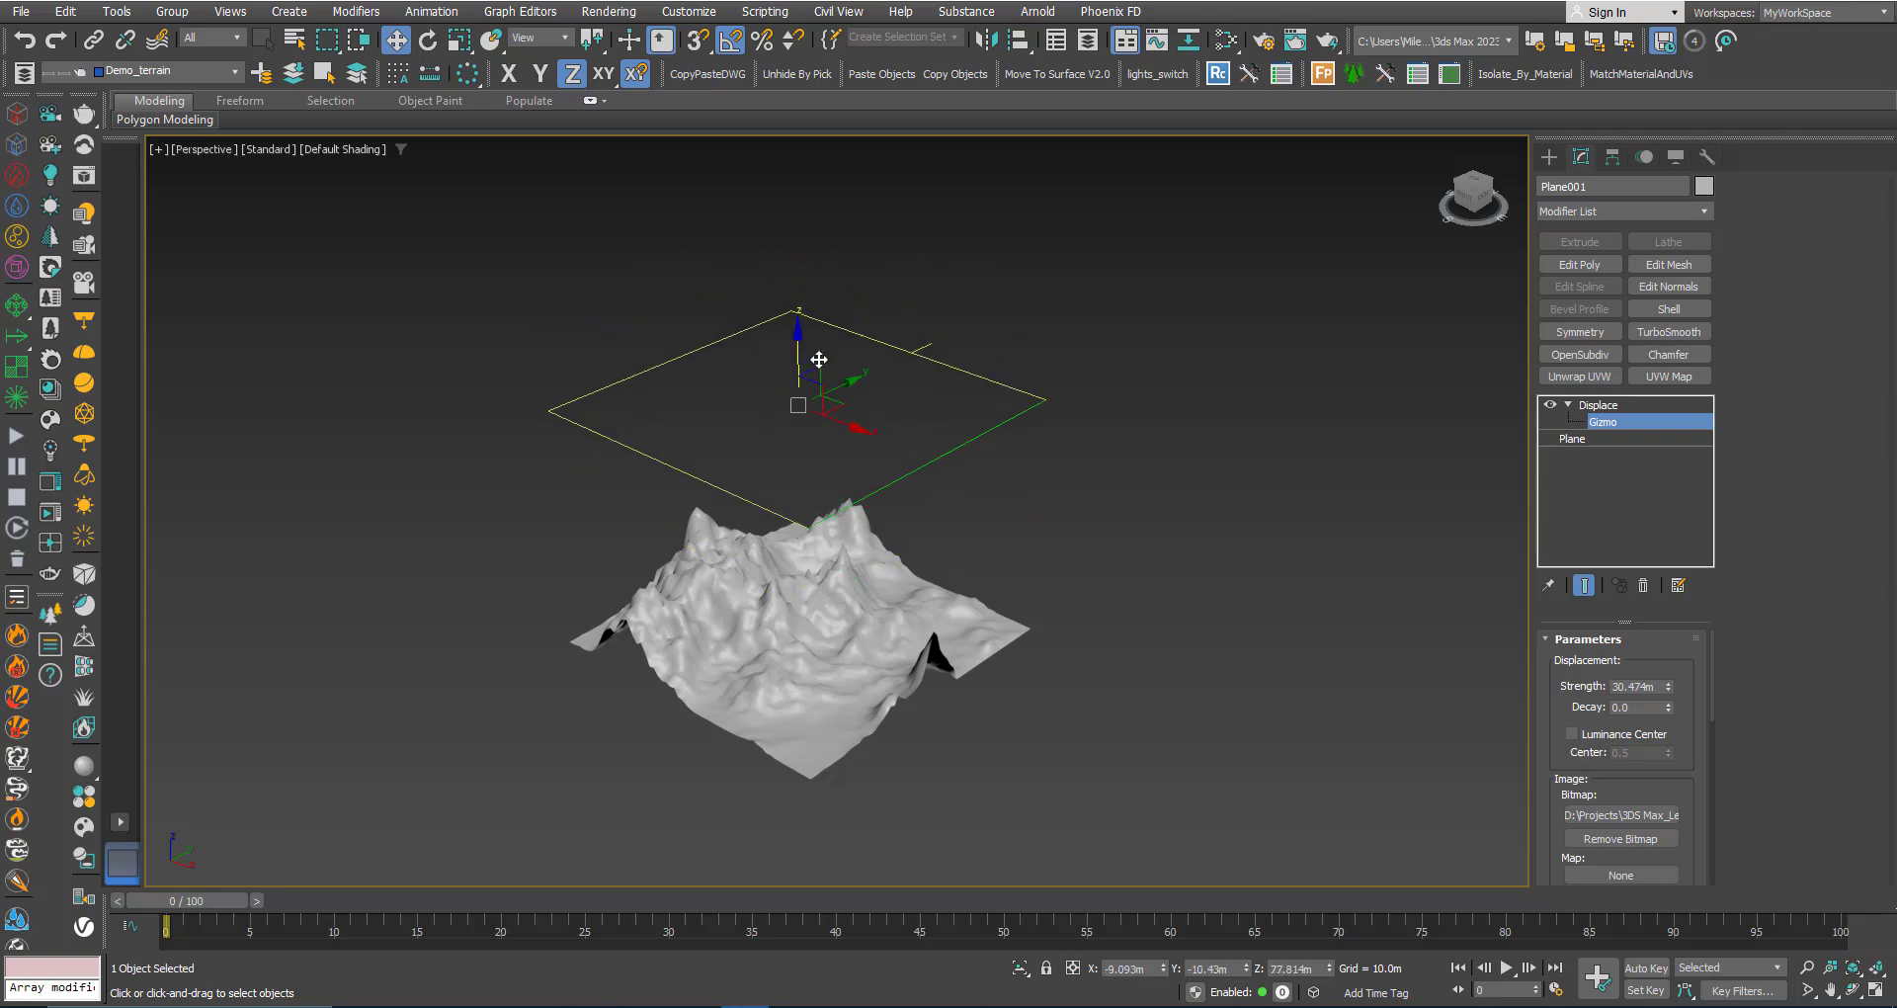
{"action": "middle_click_drag", "start_coordinate": [800, 619], "coordinate": [875, 573], "text": "alt"}
{"action": "scroll", "coordinate": [896, 606], "scroll_direction": "up", "scroll_amount": 3}
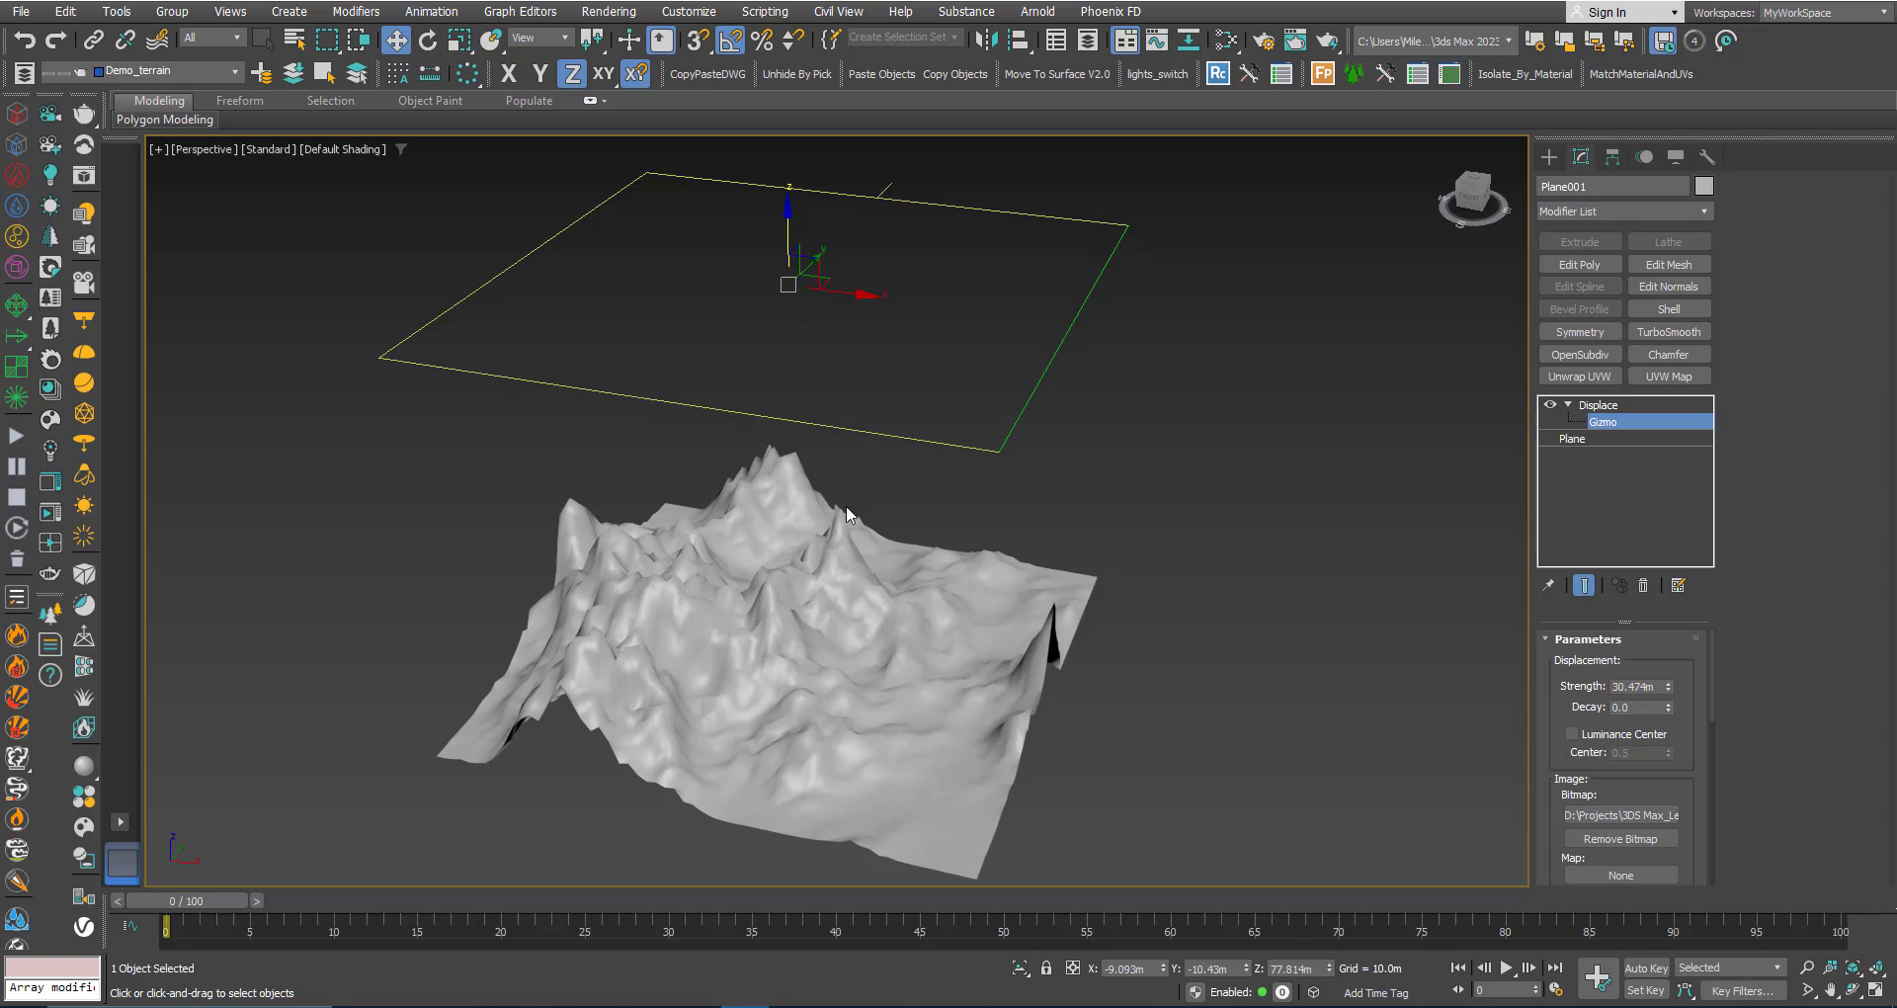
{"action": "middle_click_drag", "start_coordinate": [821, 632], "coordinate": [775, 593], "text": "alt"}
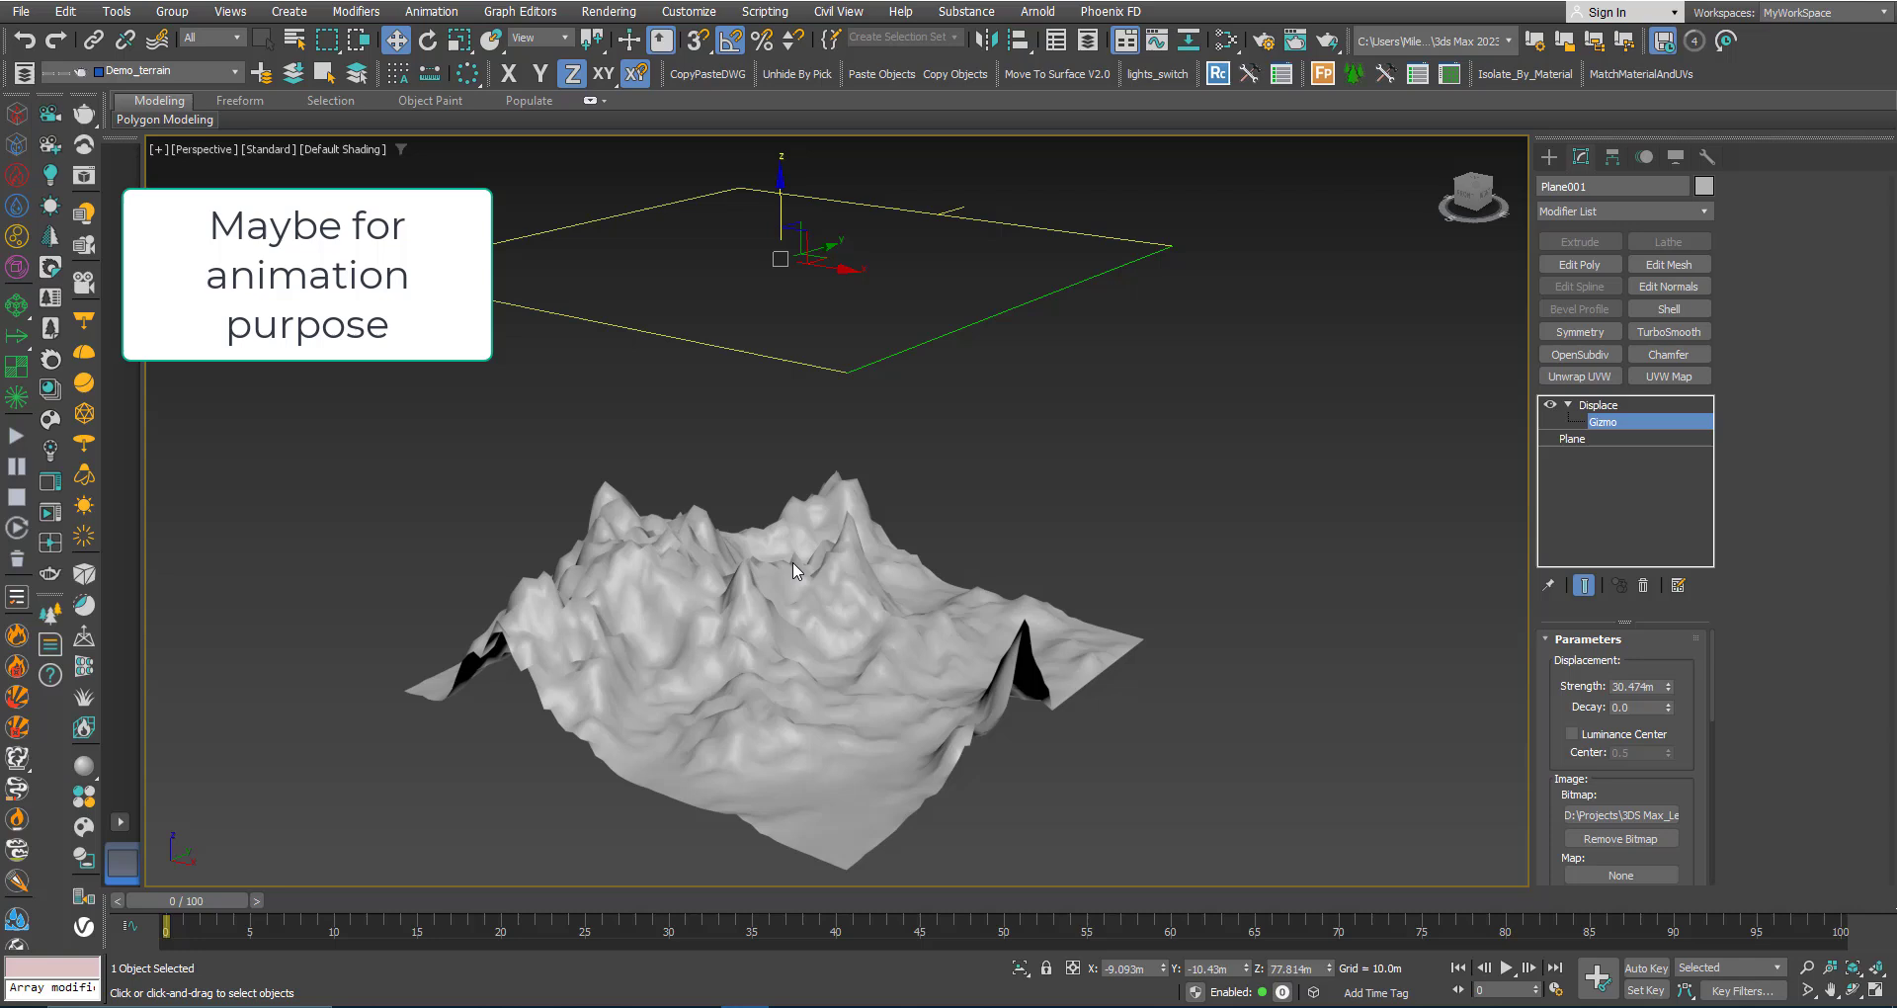
{"action": "scroll", "coordinate": [793, 570], "scroll_direction": "down", "scroll_amount": 3}
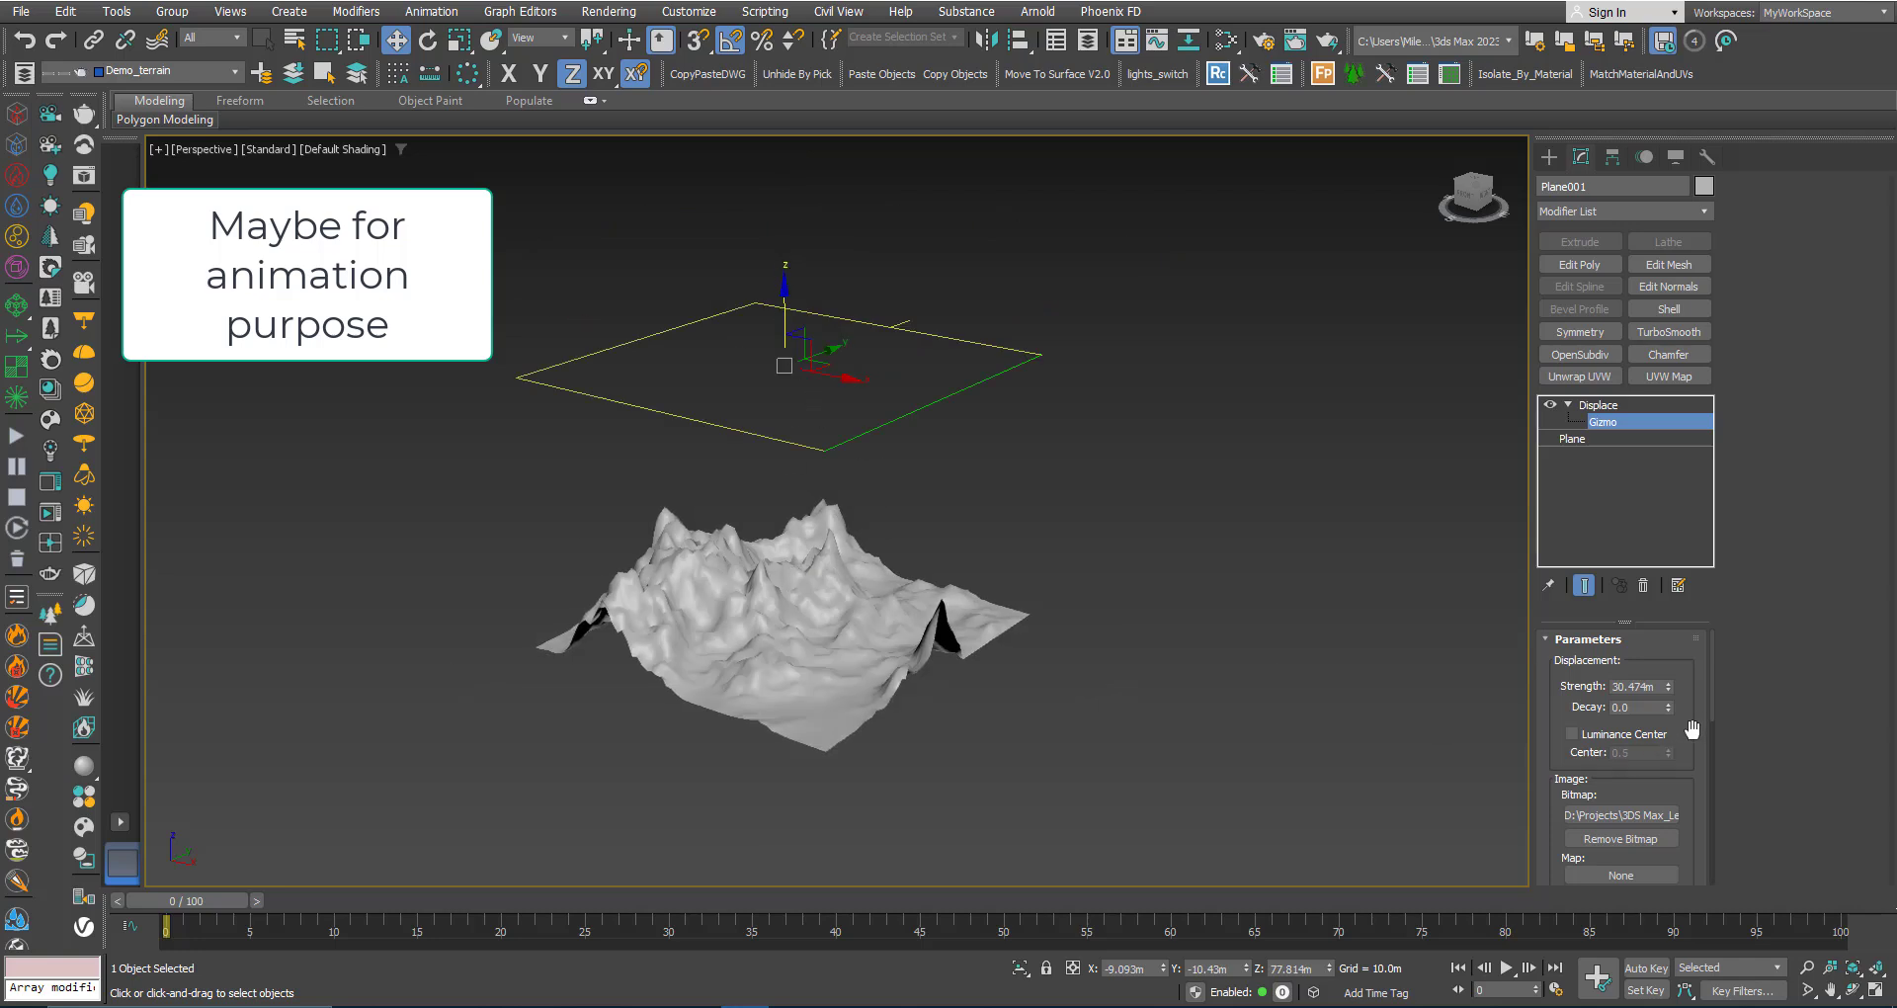
{"action": "left_click", "coordinate": [1648, 708]}
{"action": "type", "text": "0.01"}
{"action": "key", "text": "Return"}
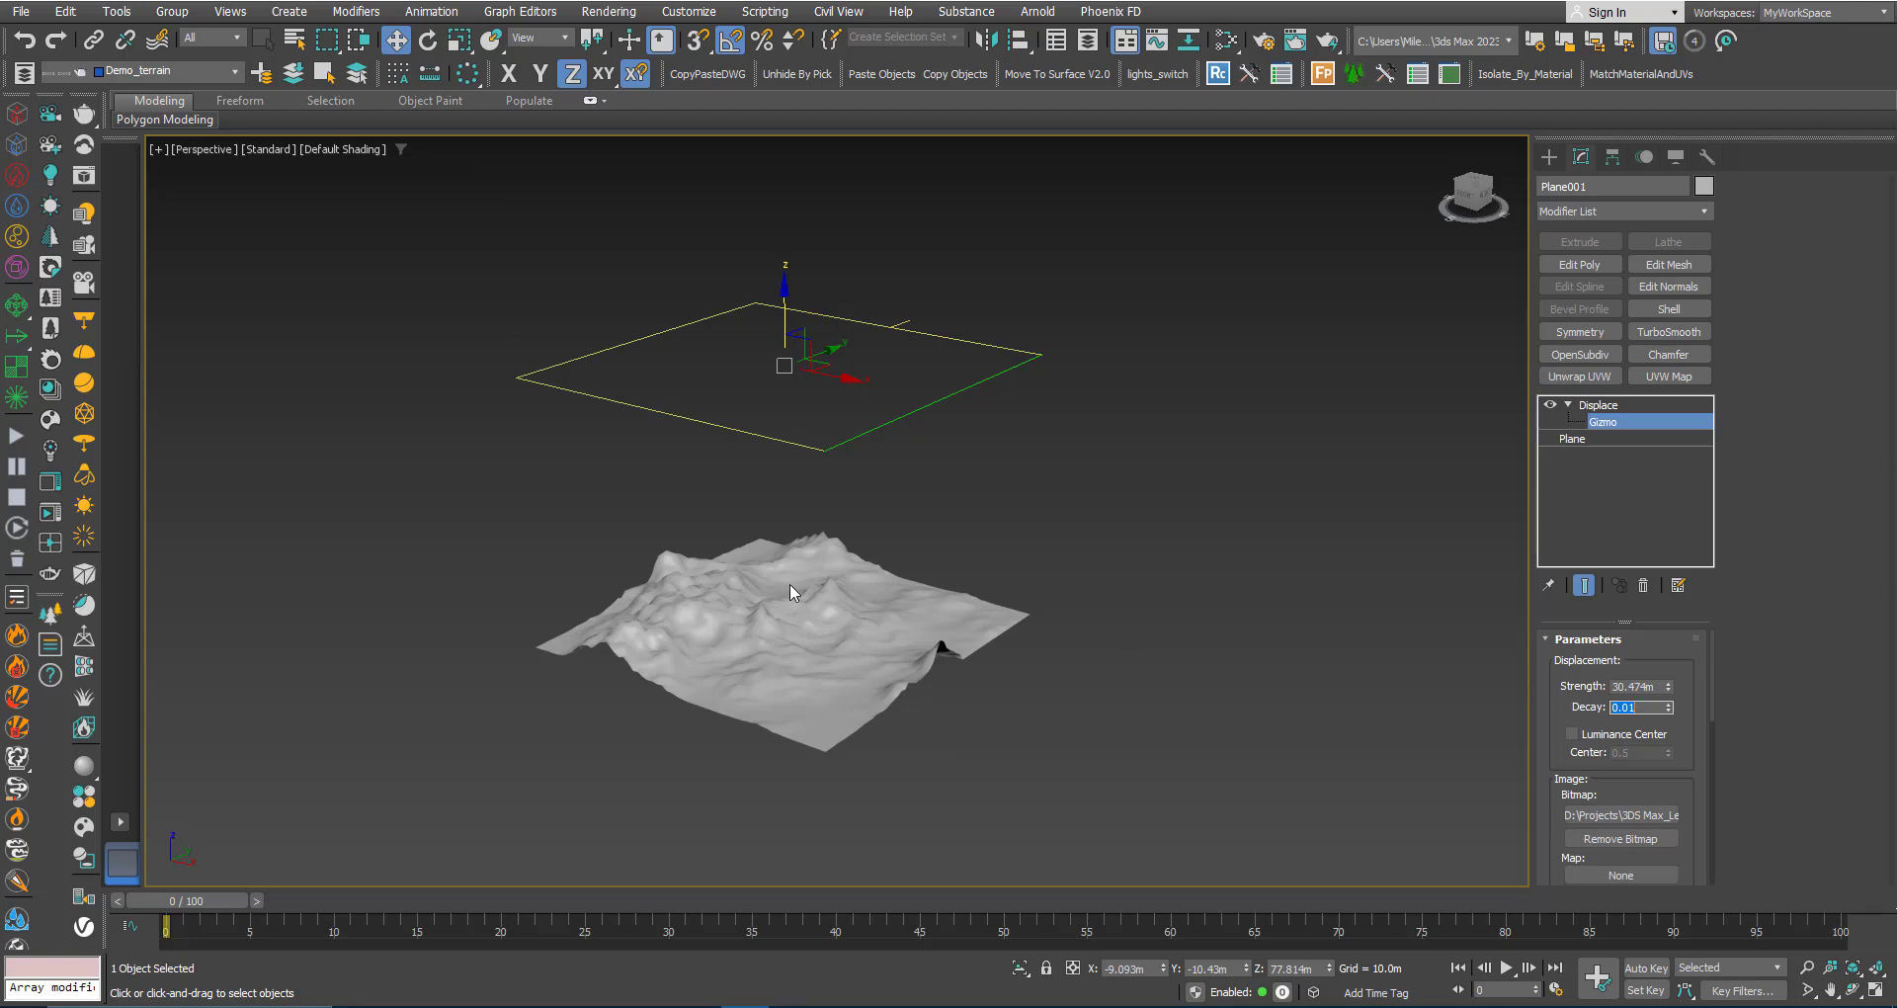
{"action": "left_click_drag", "start_coordinate": [781, 296], "coordinate": [826, 422]}
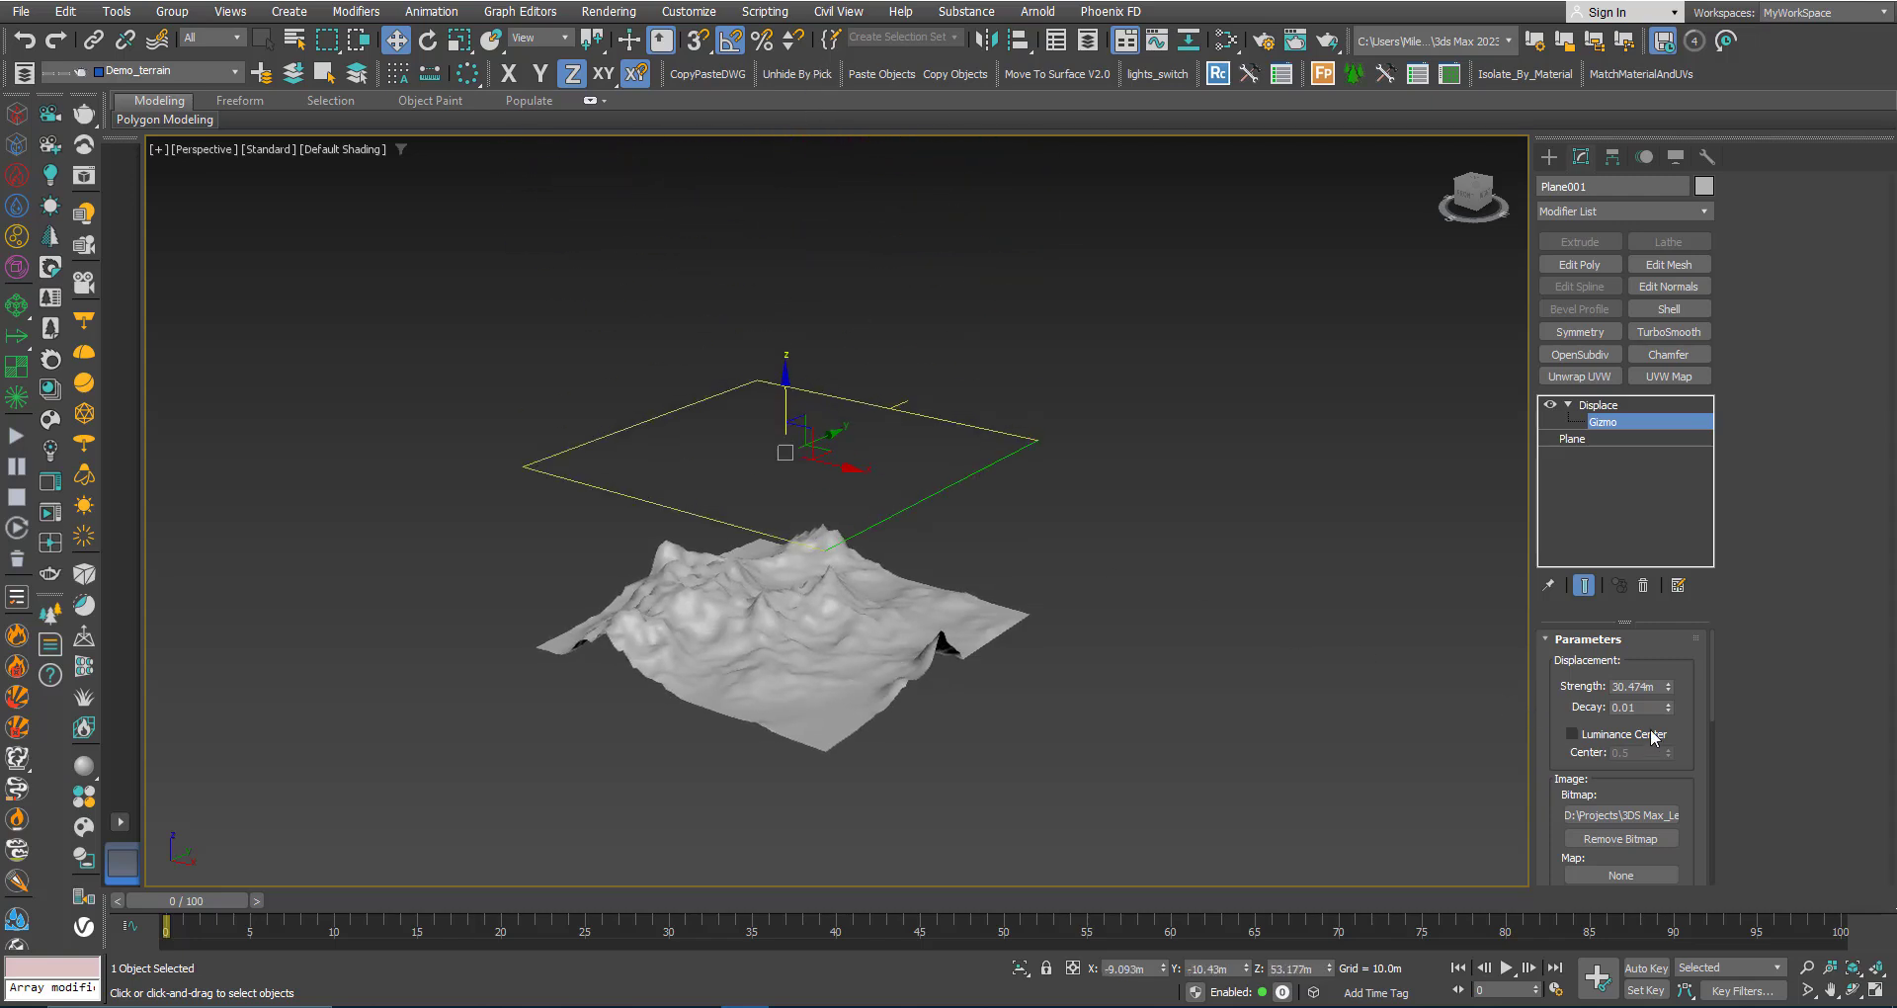
{"action": "left_click", "coordinate": [1668, 710]}
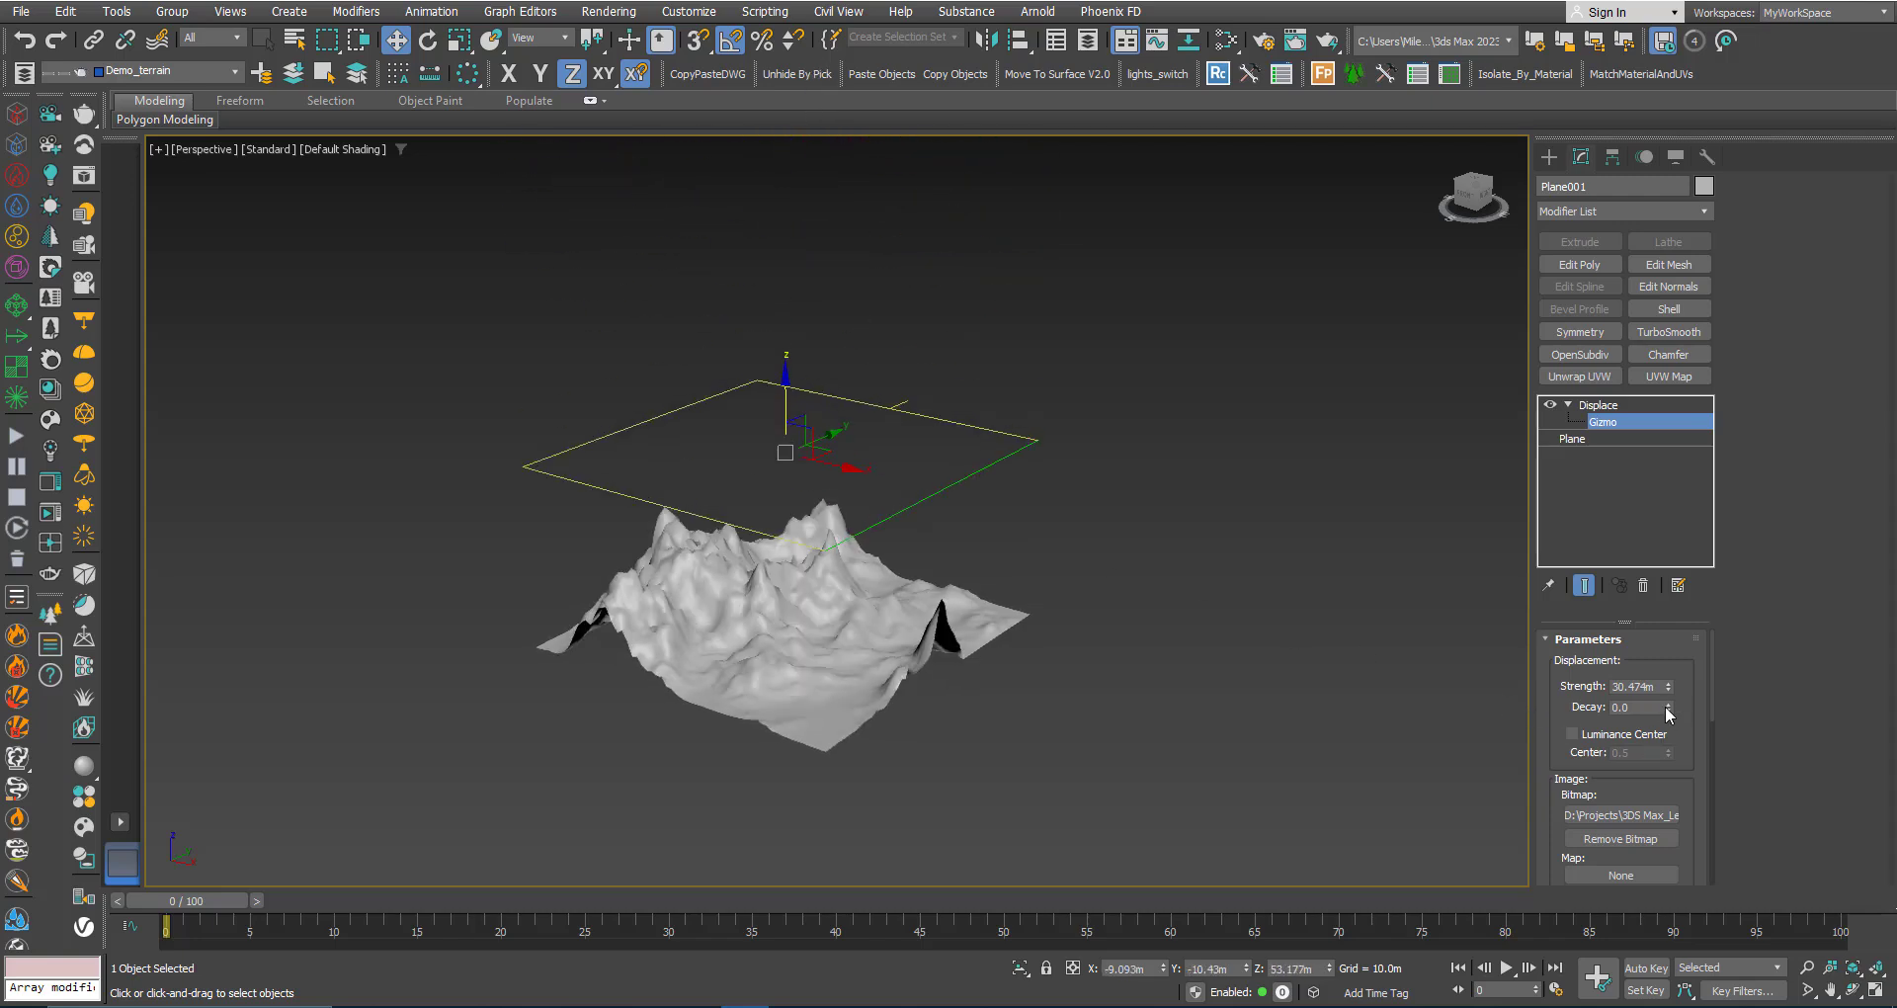
{"action": "middle_click_drag", "start_coordinate": [935, 645], "coordinate": [1071, 754], "text": "alt"}
Open dogwaffle-terrain3-elev.jpg in Adobe Photoshop CC 2015 from the terrain textures folder
{"action": "left_click", "coordinate": [696, 1006]}
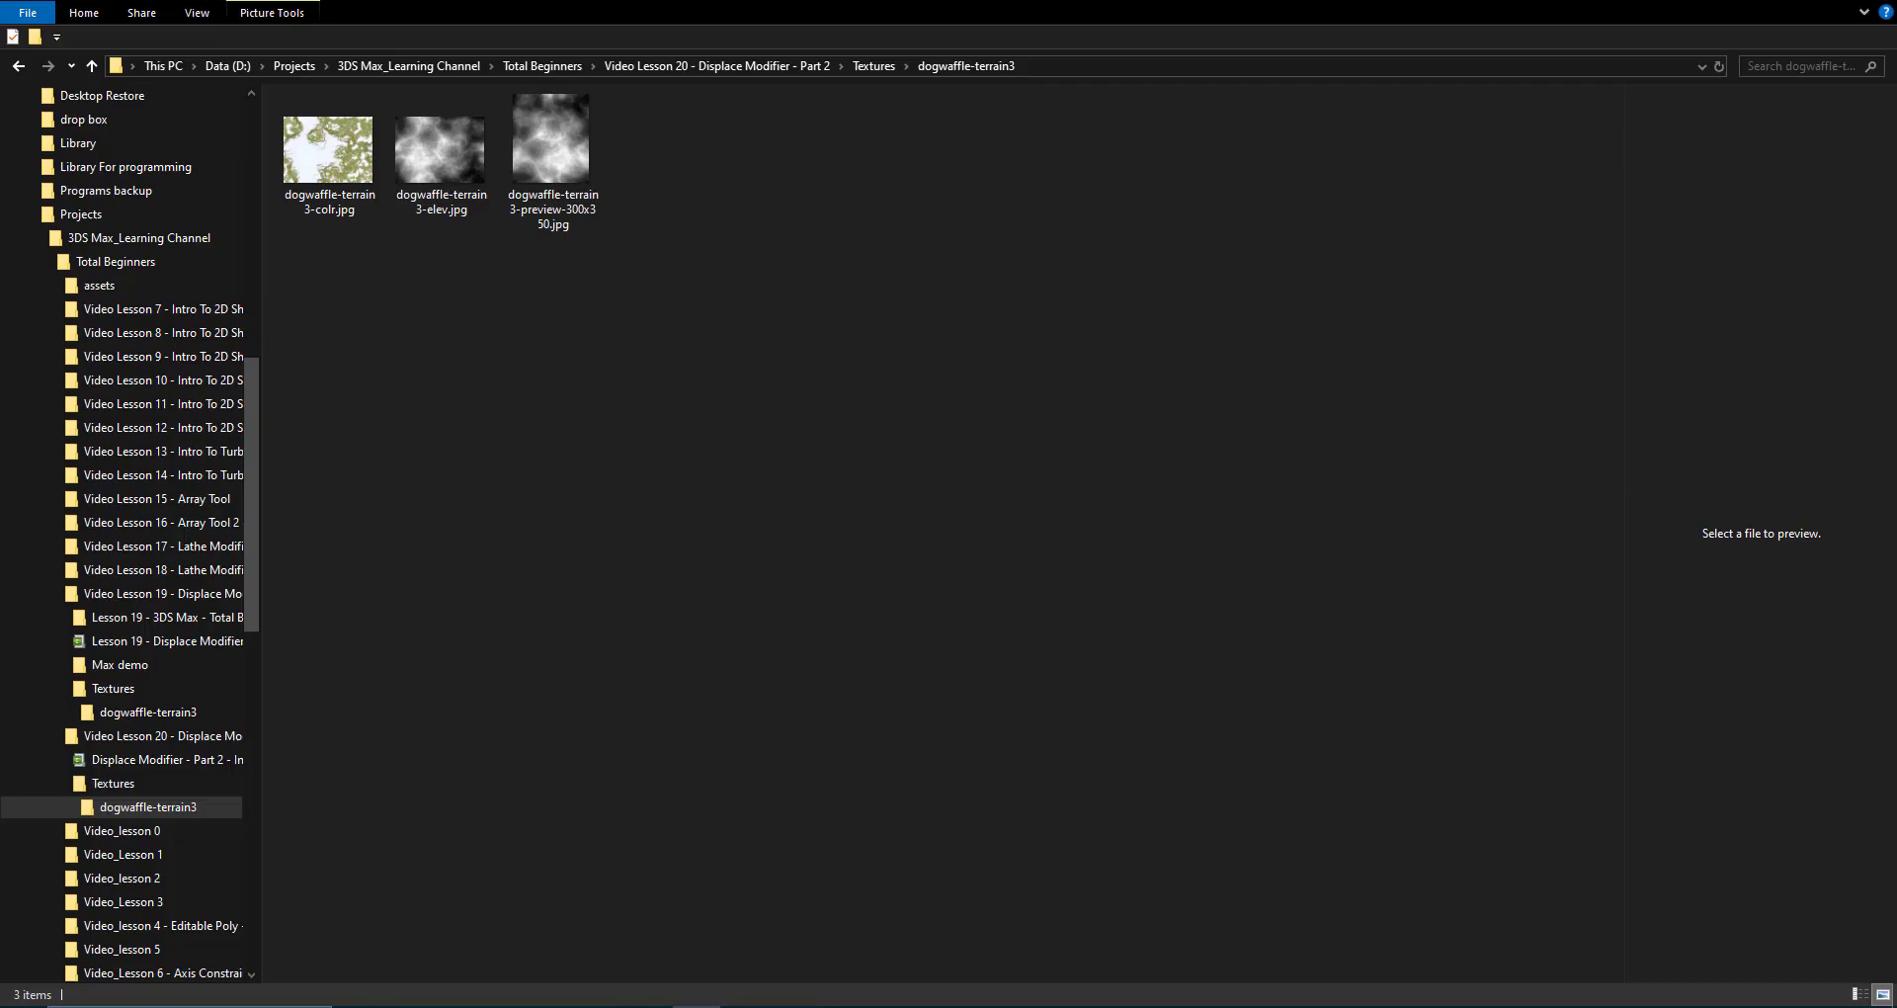
{"action": "right_click", "coordinate": [423, 217]}
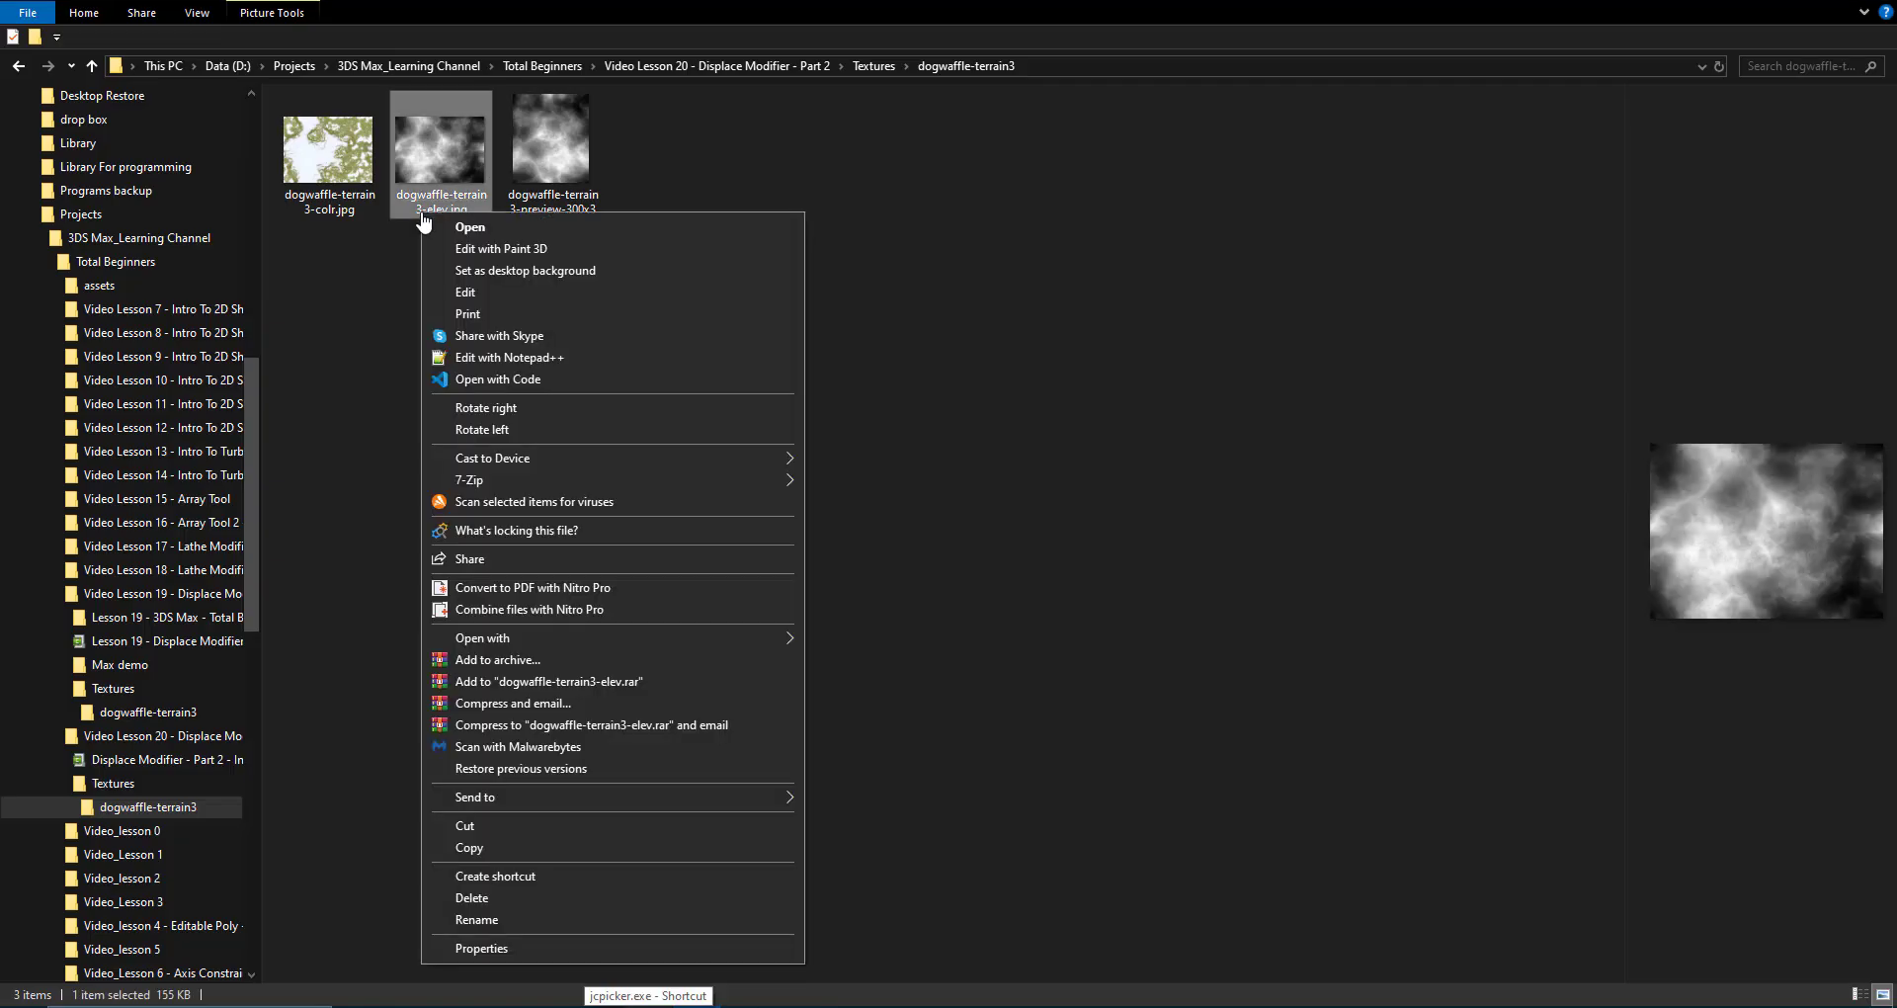
{"action": "mouse_move", "coordinate": [525, 642]}
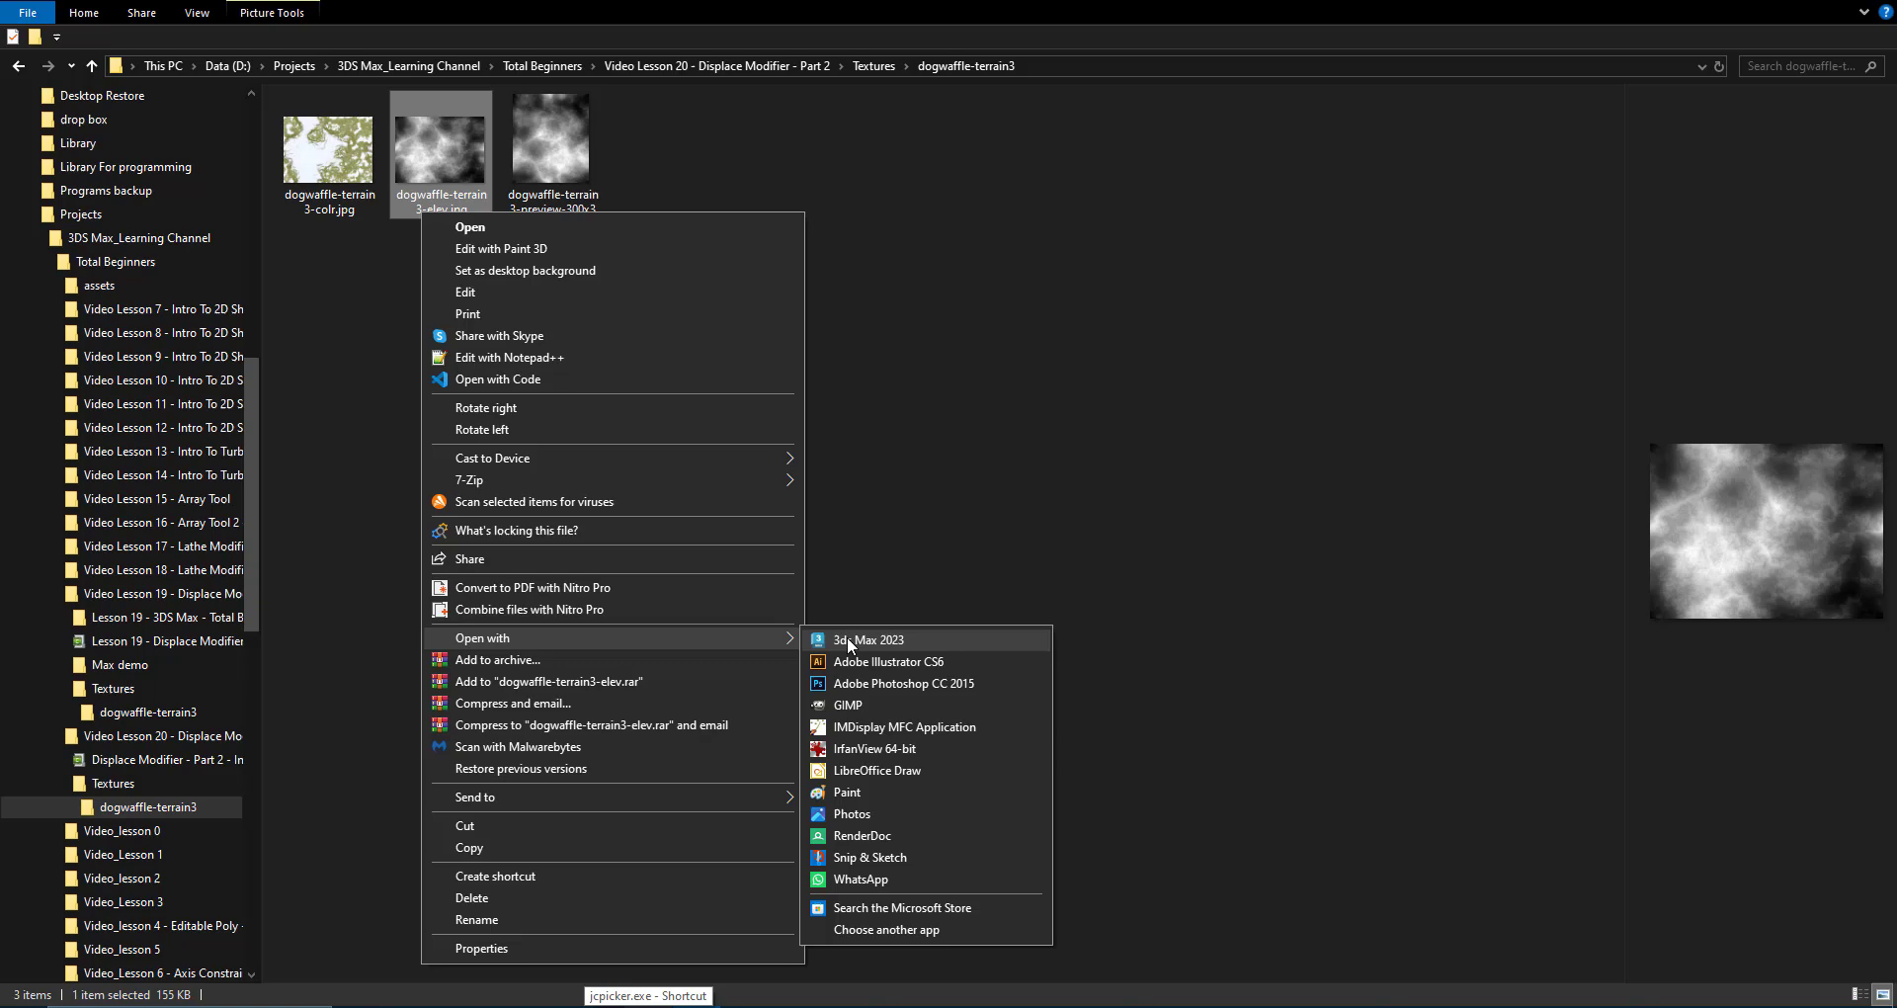
{"action": "left_click", "coordinate": [857, 683]}
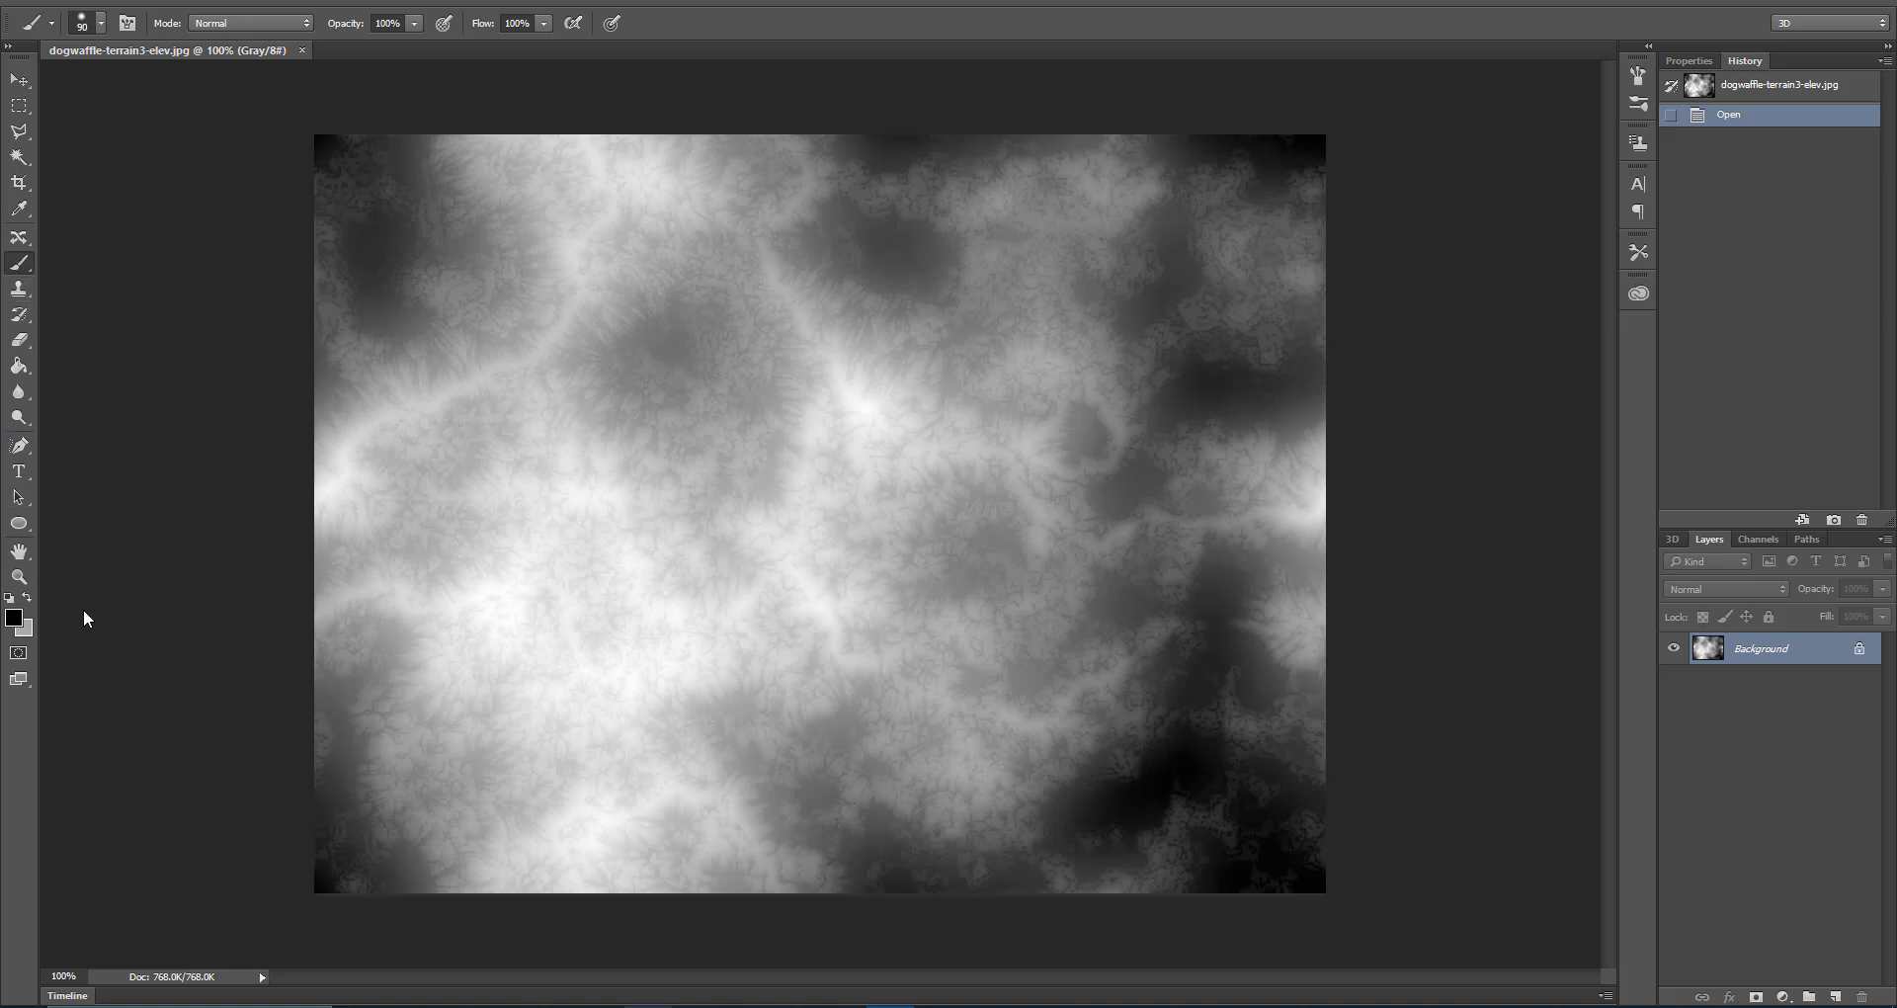
Set black as the foreground colour and brush a black border and diagonal stripe onto the heightmap
{"action": "left_click", "coordinate": [14, 617]}
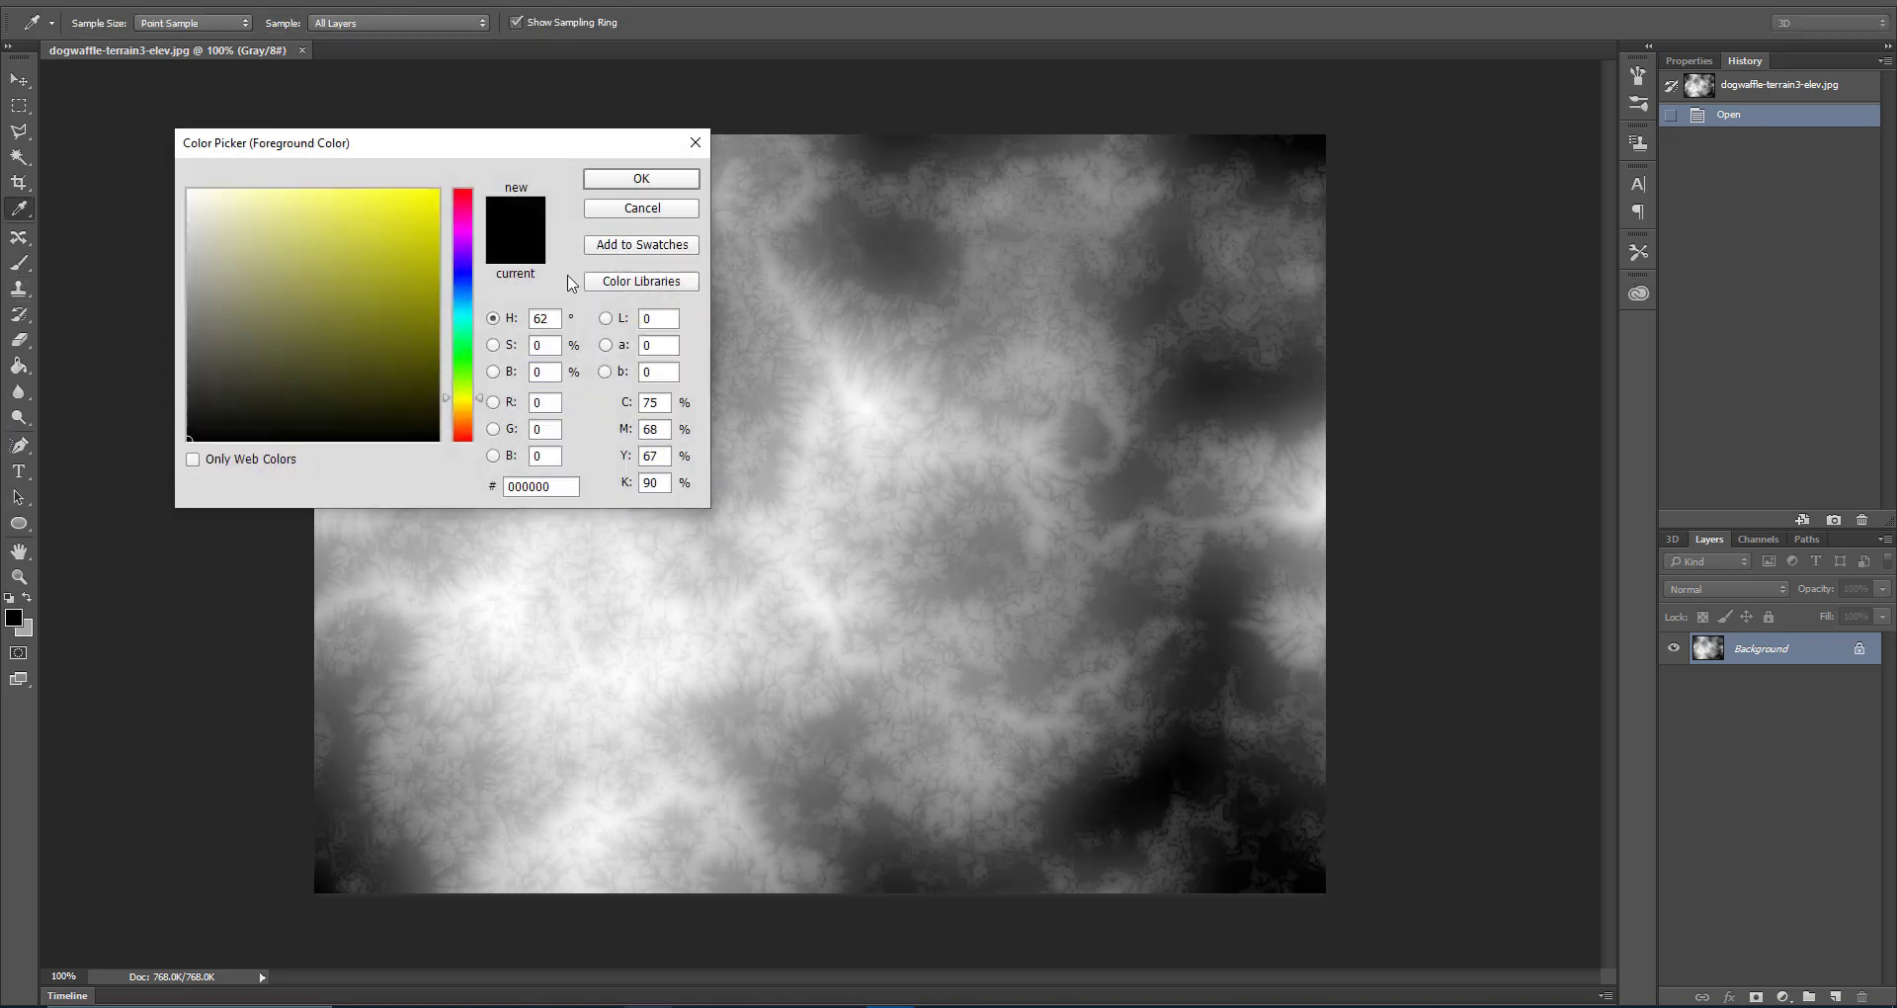
{"action": "key", "text": "b"}
{"action": "left_click", "coordinate": [642, 179]}
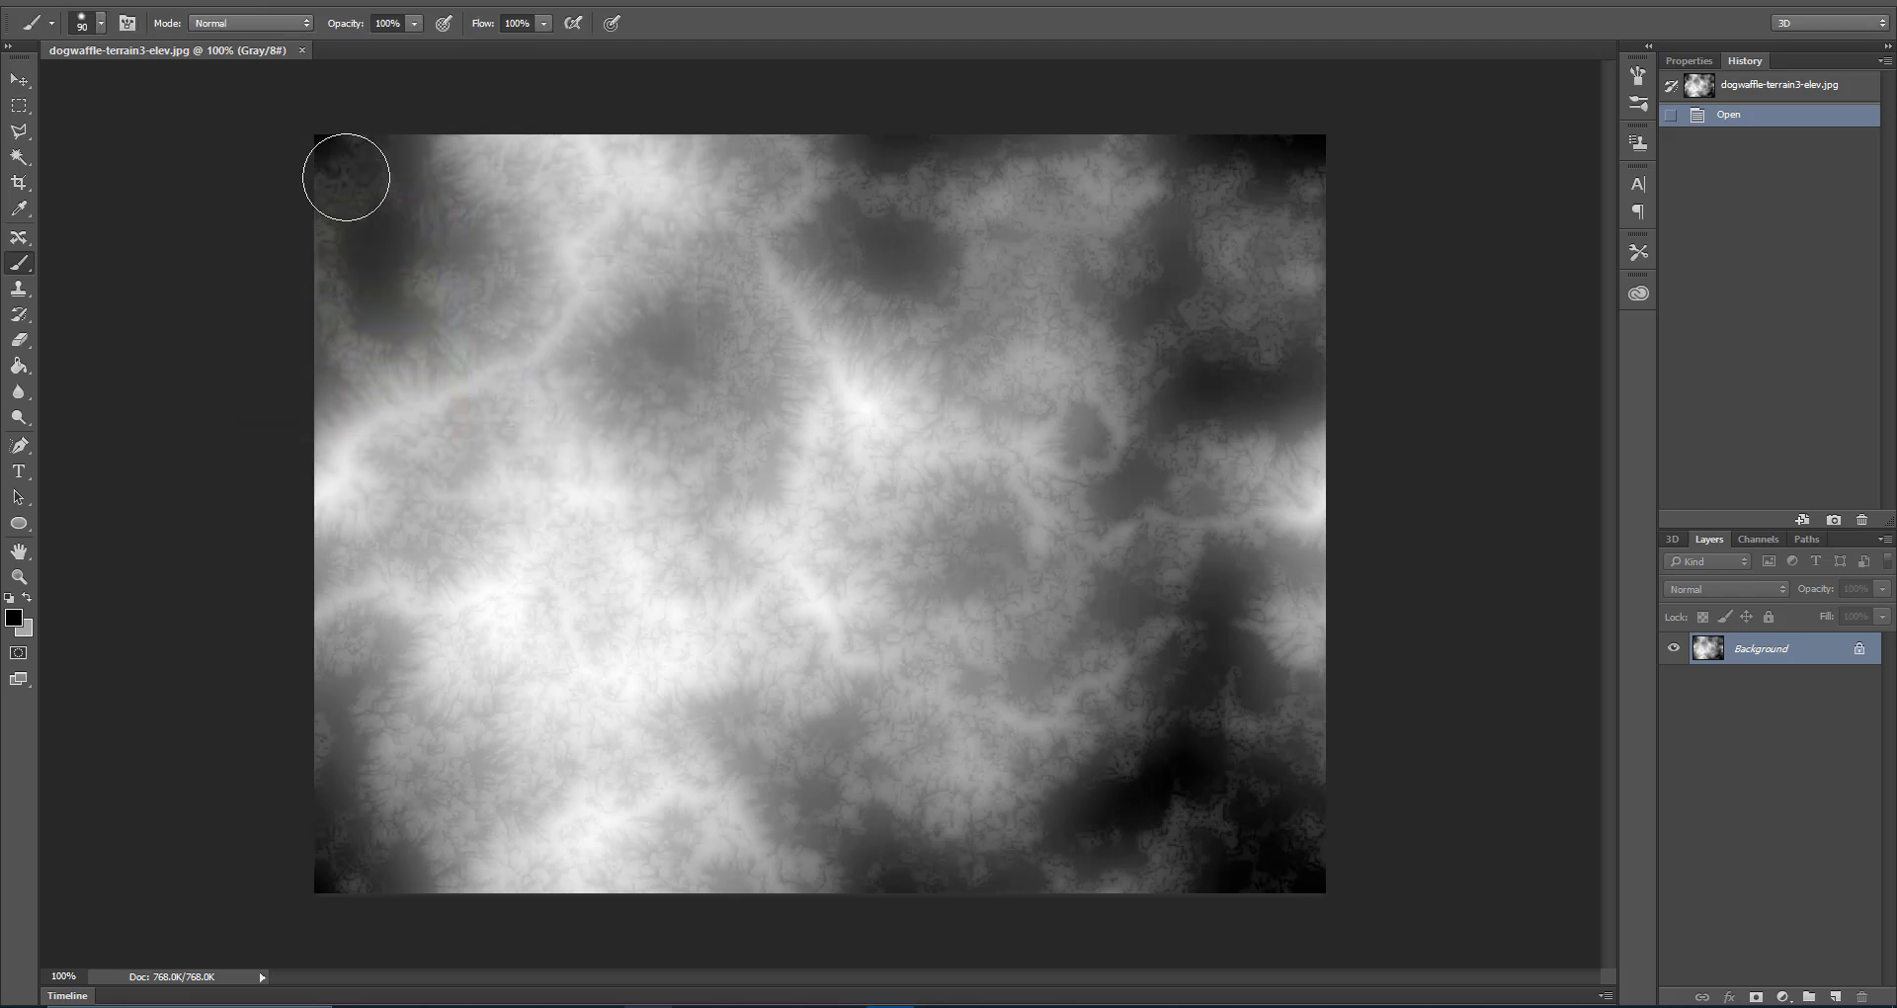
{"action": "mouse_move", "coordinate": [326, 151]}
{"action": "left_mouse_down"}
{"action": "mouse_move", "coordinate": [1287, 150]}
{"action": "mouse_move", "coordinate": [1325, 233]}
{"action": "mouse_move", "coordinate": [1338, 560]}
{"action": "mouse_move", "coordinate": [1315, 868]}
{"action": "mouse_move", "coordinate": [381, 886]}
{"action": "mouse_move", "coordinate": [318, 800]}
{"action": "mouse_move", "coordinate": [296, 500]}
{"action": "mouse_move", "coordinate": [309, 161]}
{"action": "mouse_move", "coordinate": [1271, 855]}
{"action": "left_mouse_up"}
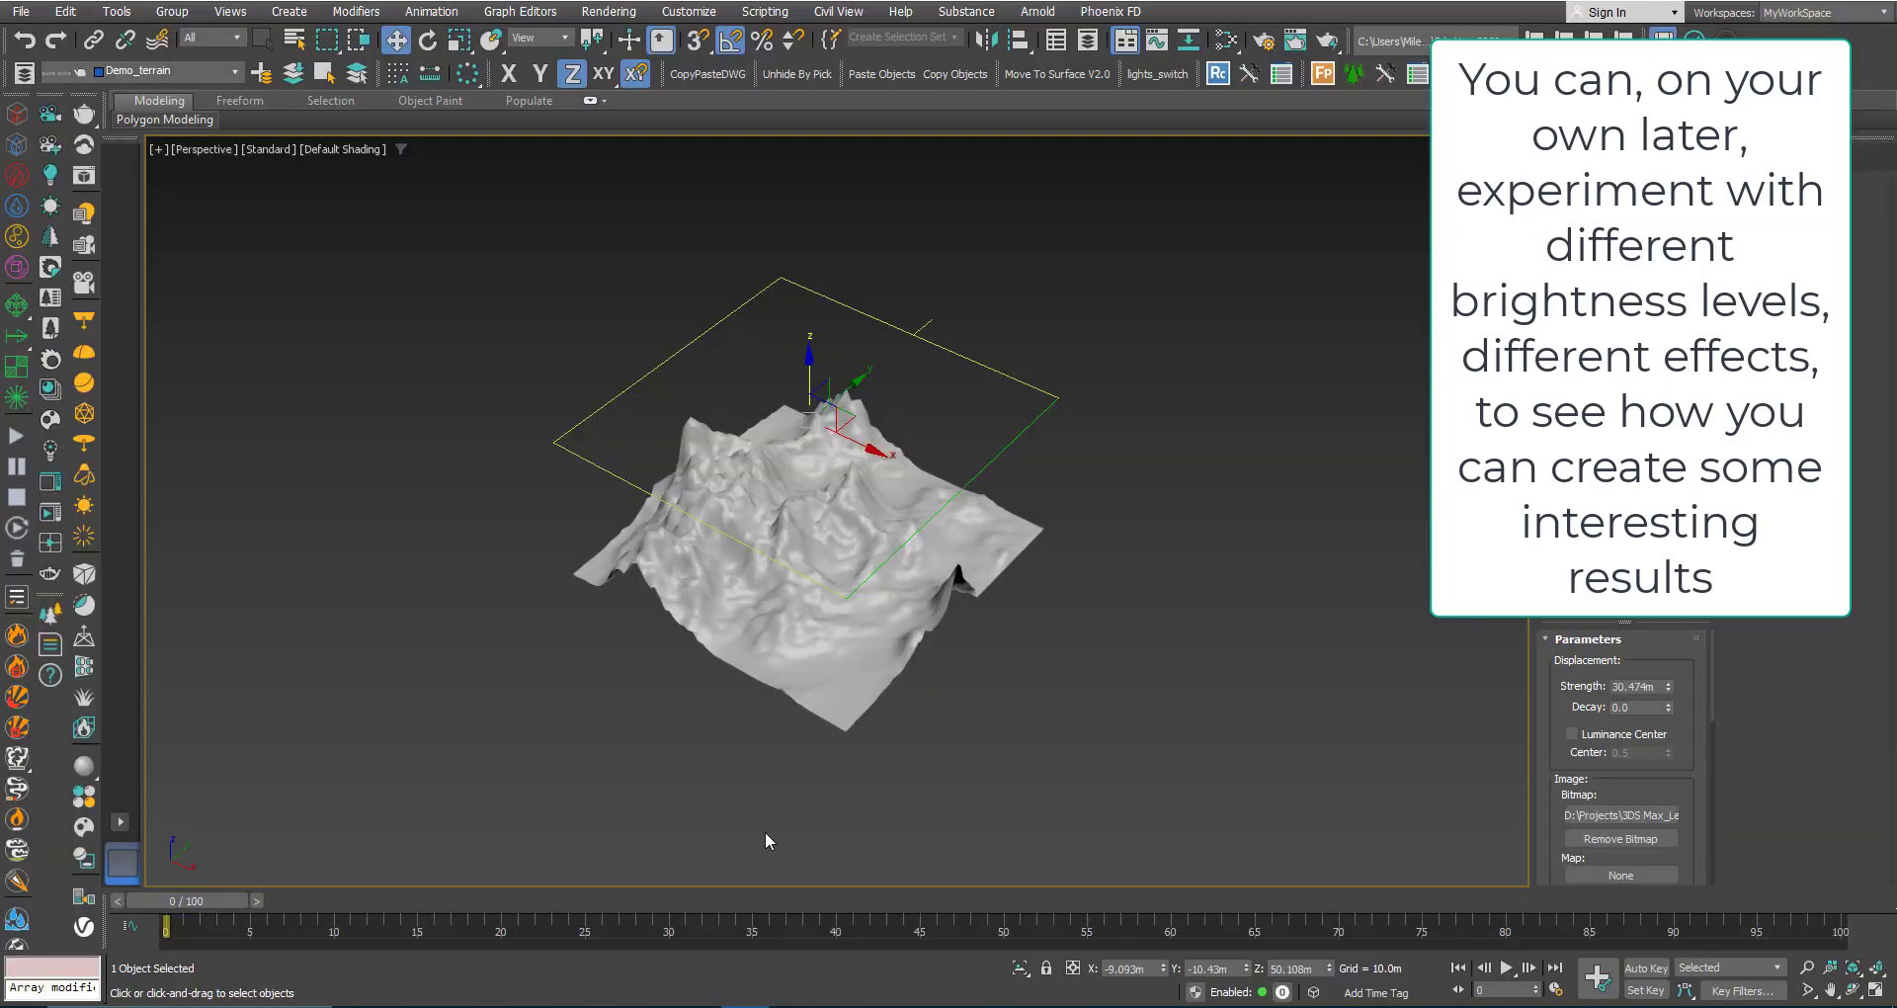
{"action": "mouse_move", "coordinate": [842, 593]}
{"action": "middle_mouse_down"}
{"action": "mouse_move", "coordinate": [819, 616]}
{"action": "mouse_move", "coordinate": [797, 593]}
{"action": "middle_mouse_up"}
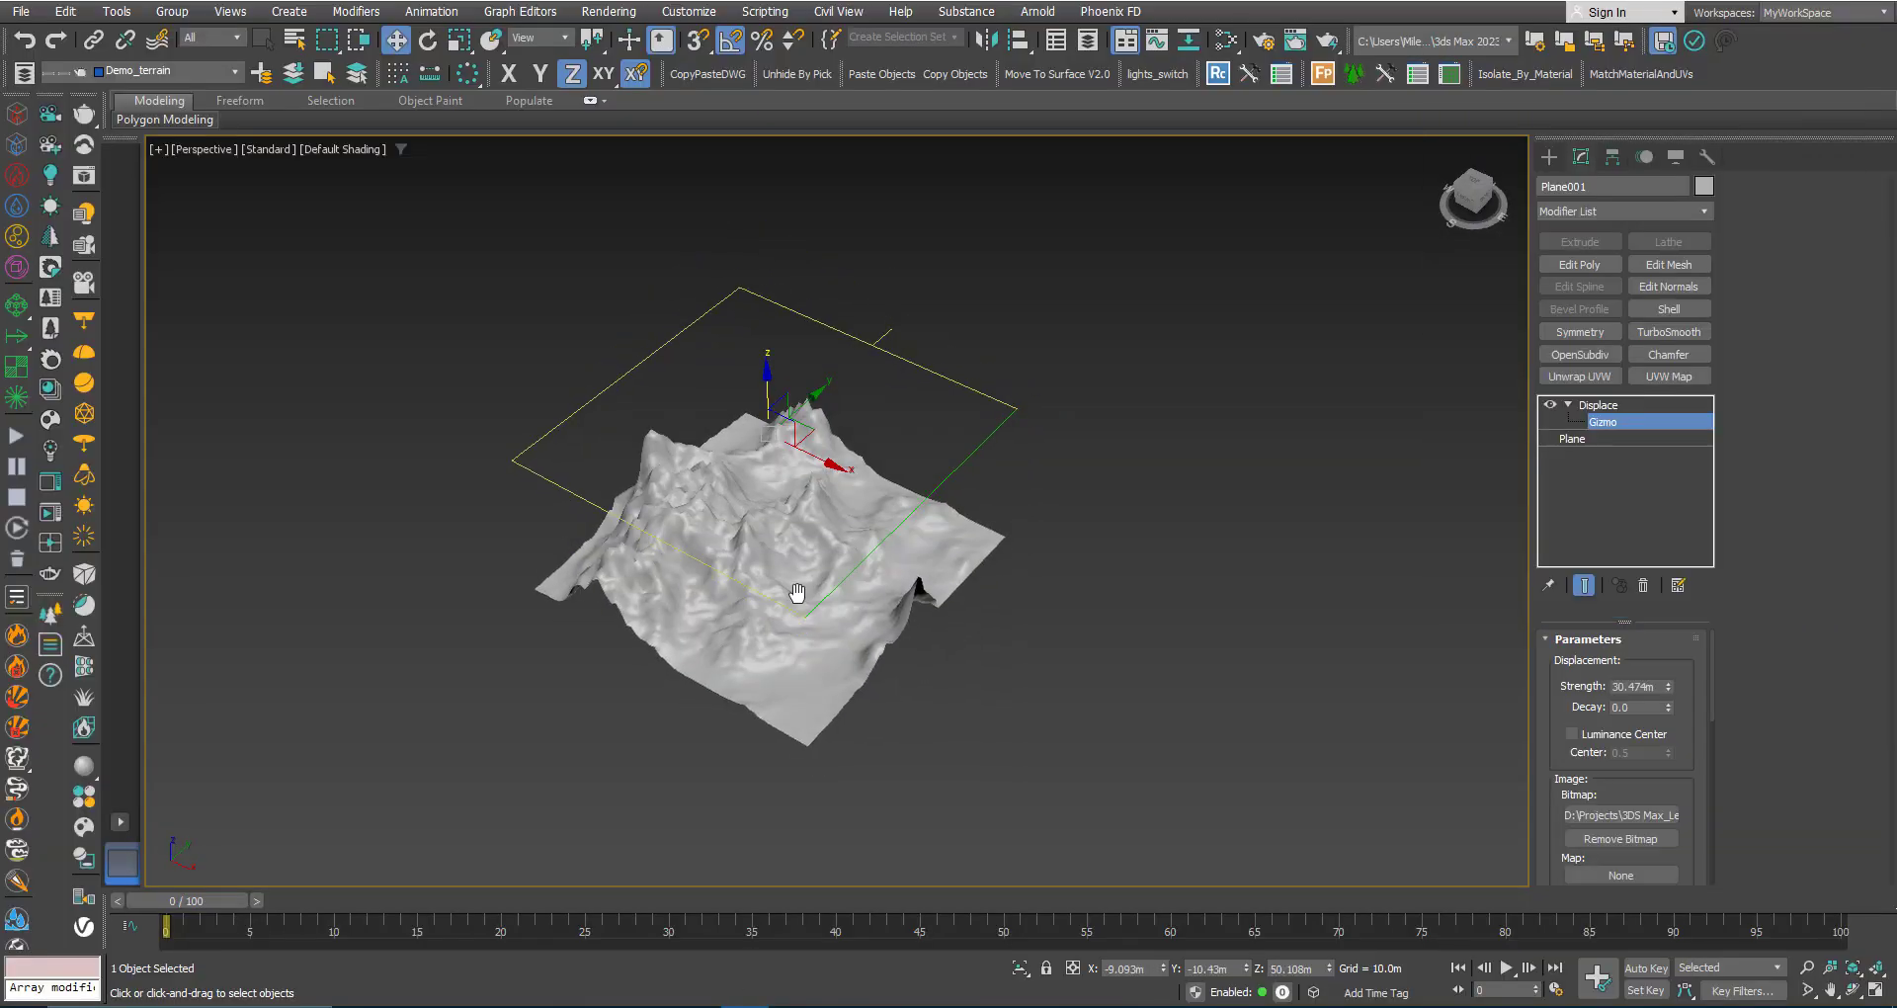
Load the edited striped heightmap as the Displace bitmap and check it in the top view
{"action": "left_click", "coordinate": [1584, 820]}
{"action": "left_click", "coordinate": [280, 191]}
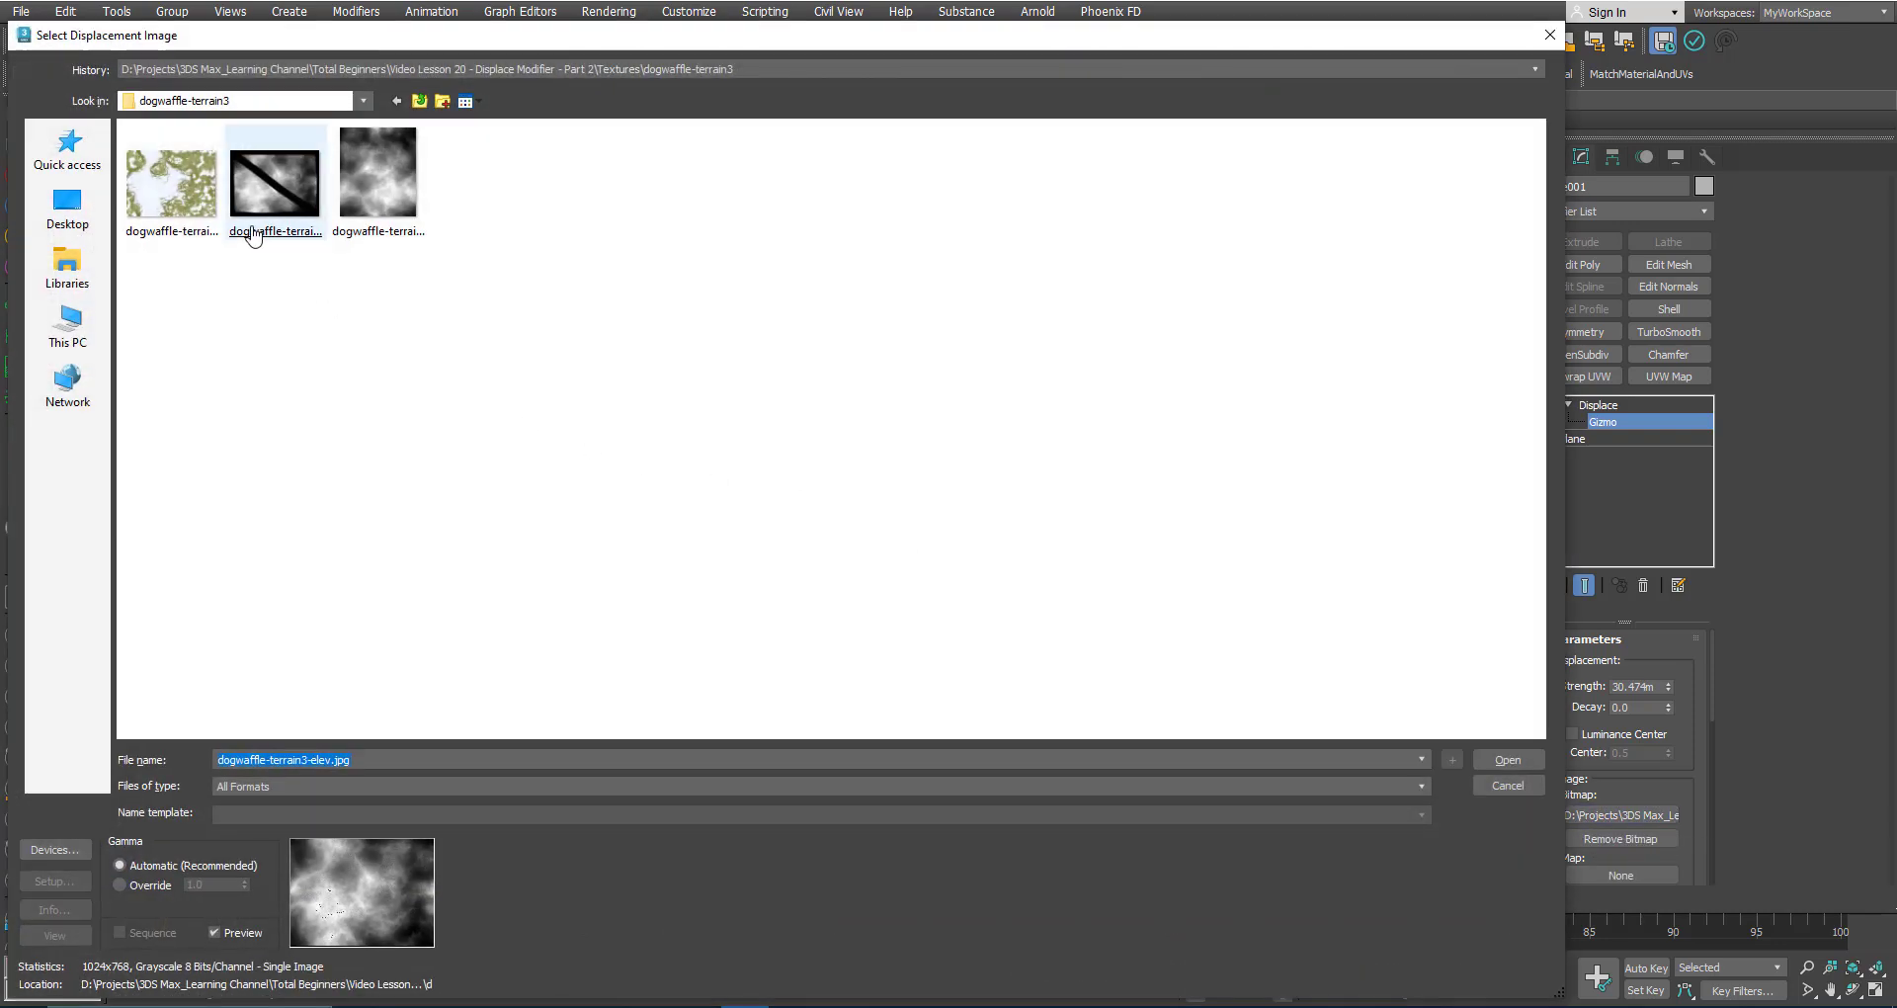
{"action": "key", "text": "Return"}
{"action": "key", "text": "t"}
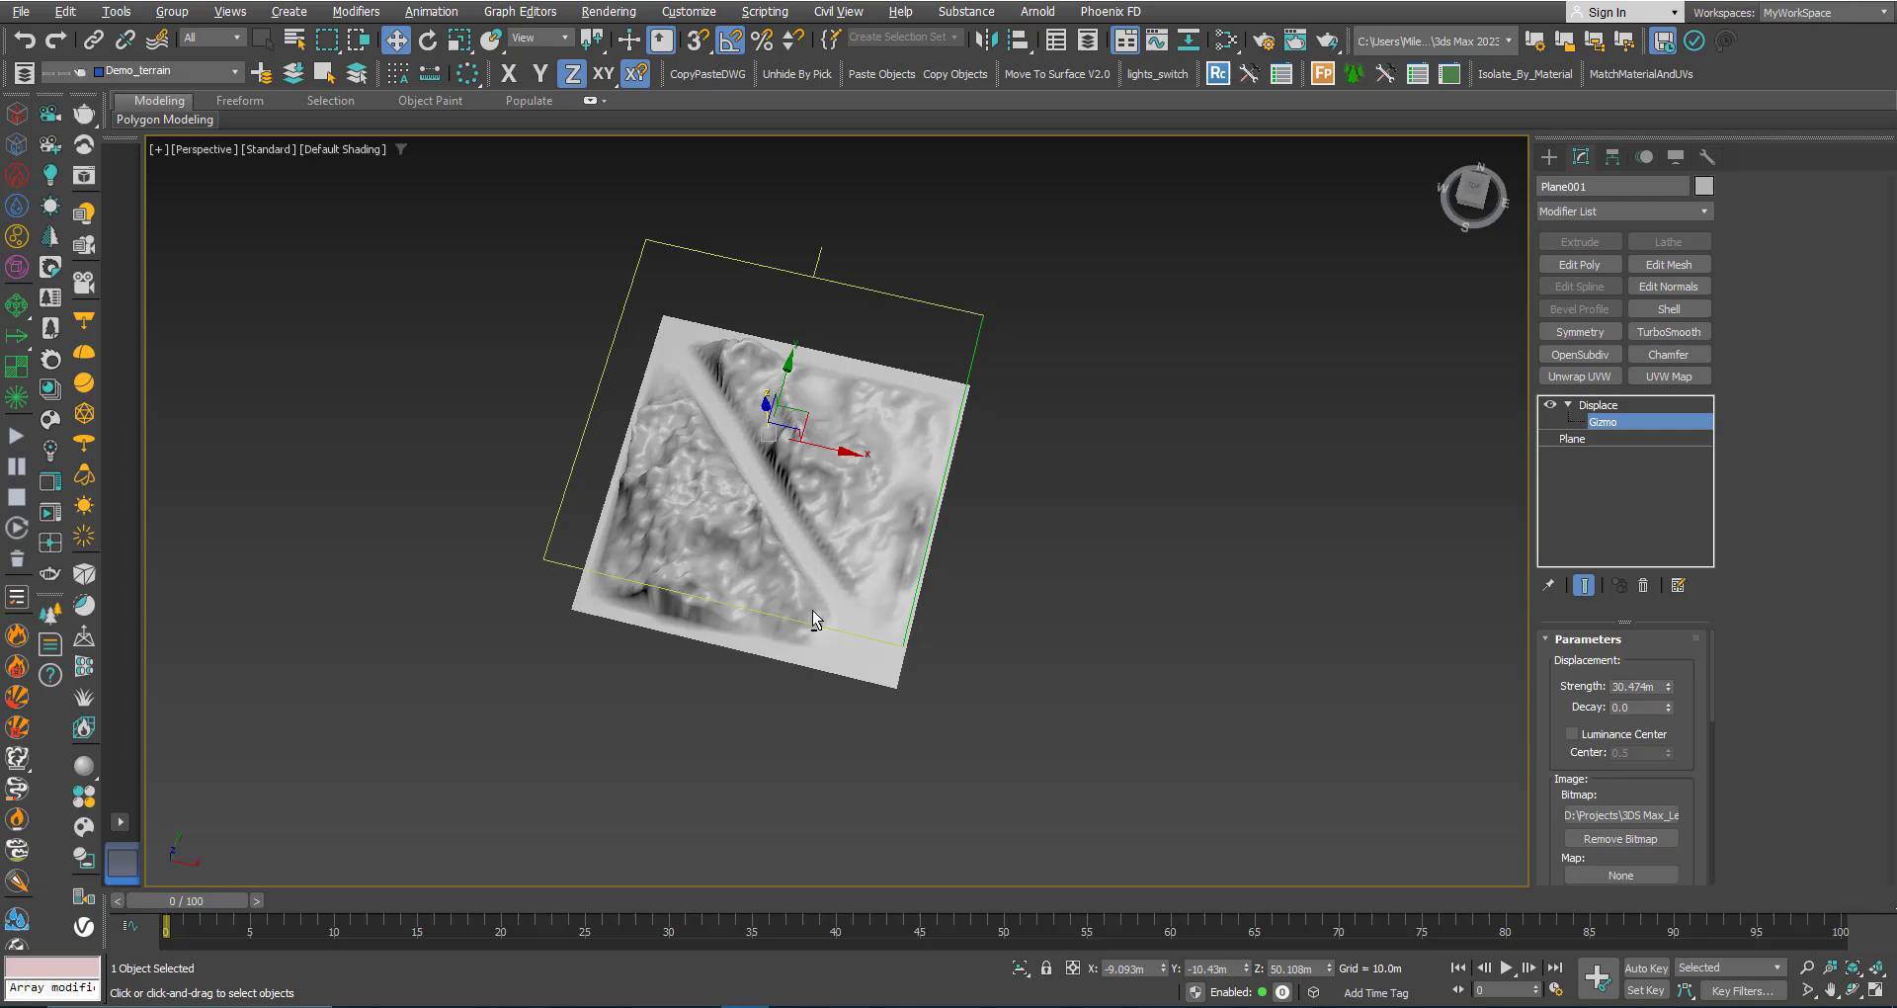
{"action": "key", "text": "F3"}
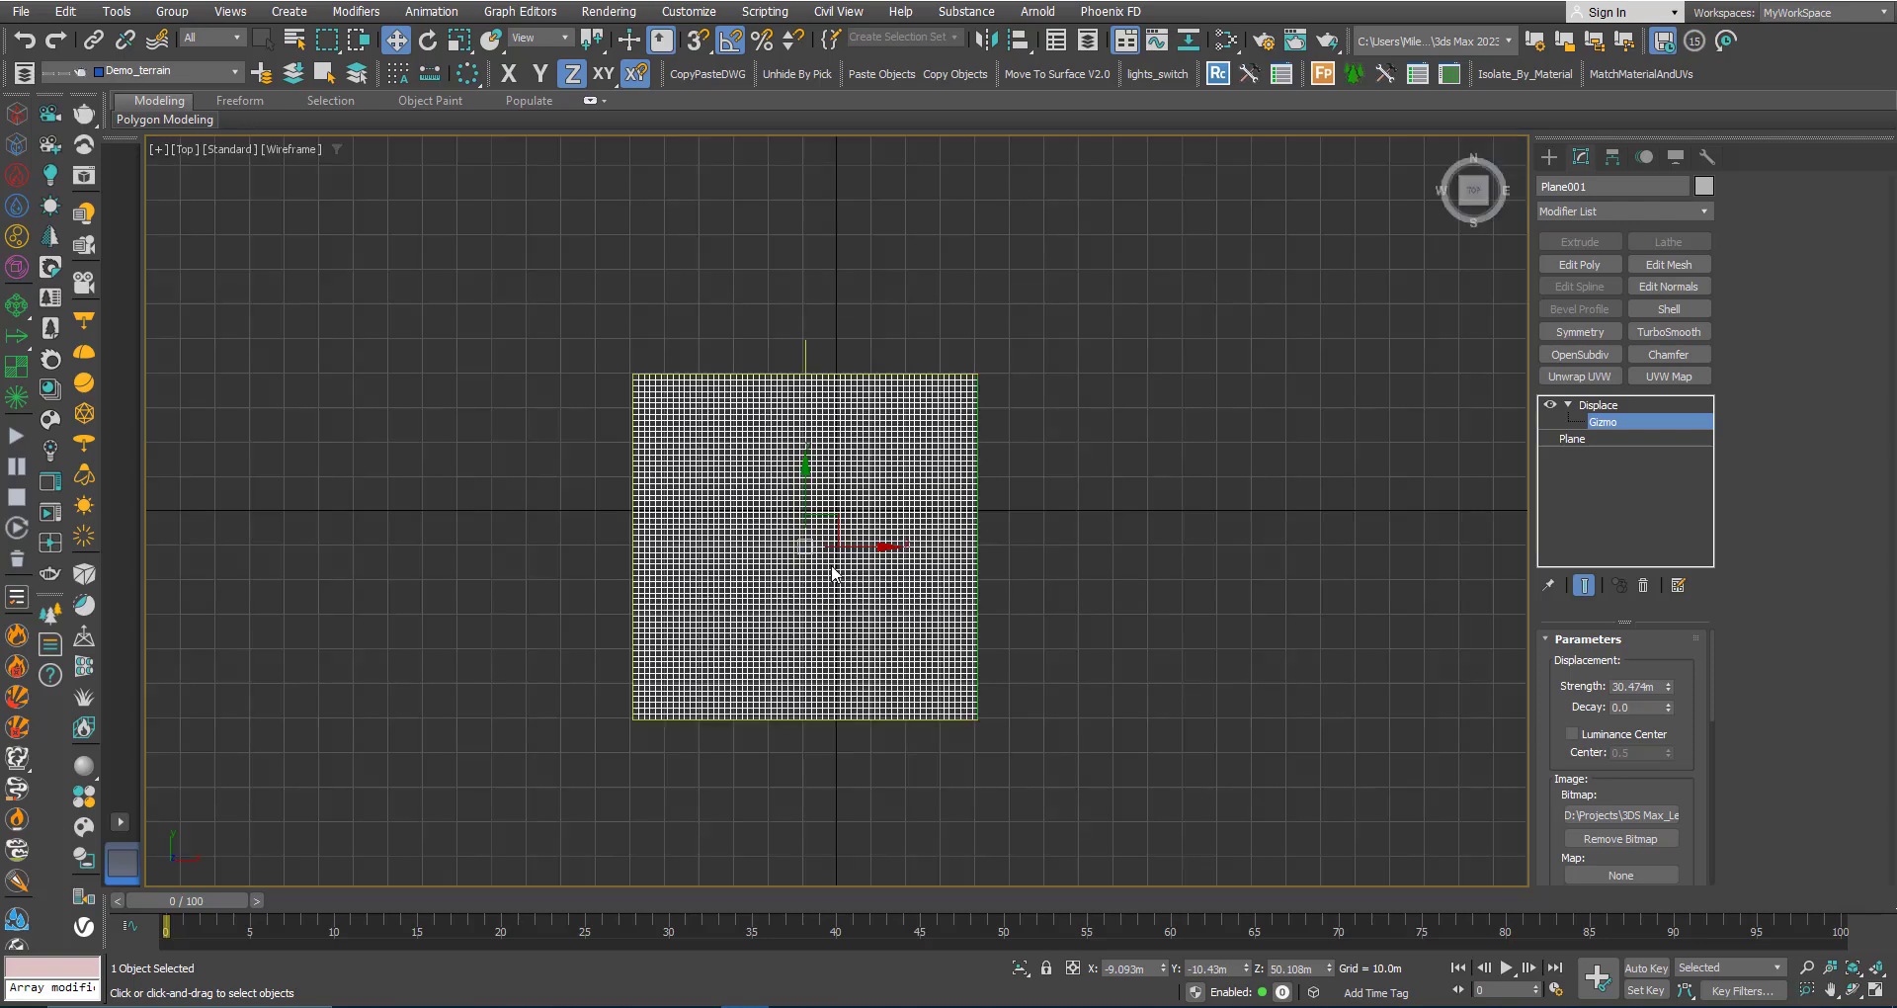
{"action": "key", "text": "F3"}
{"action": "scroll", "coordinate": [832, 565], "scroll_direction": "up", "scroll_amount": 2}
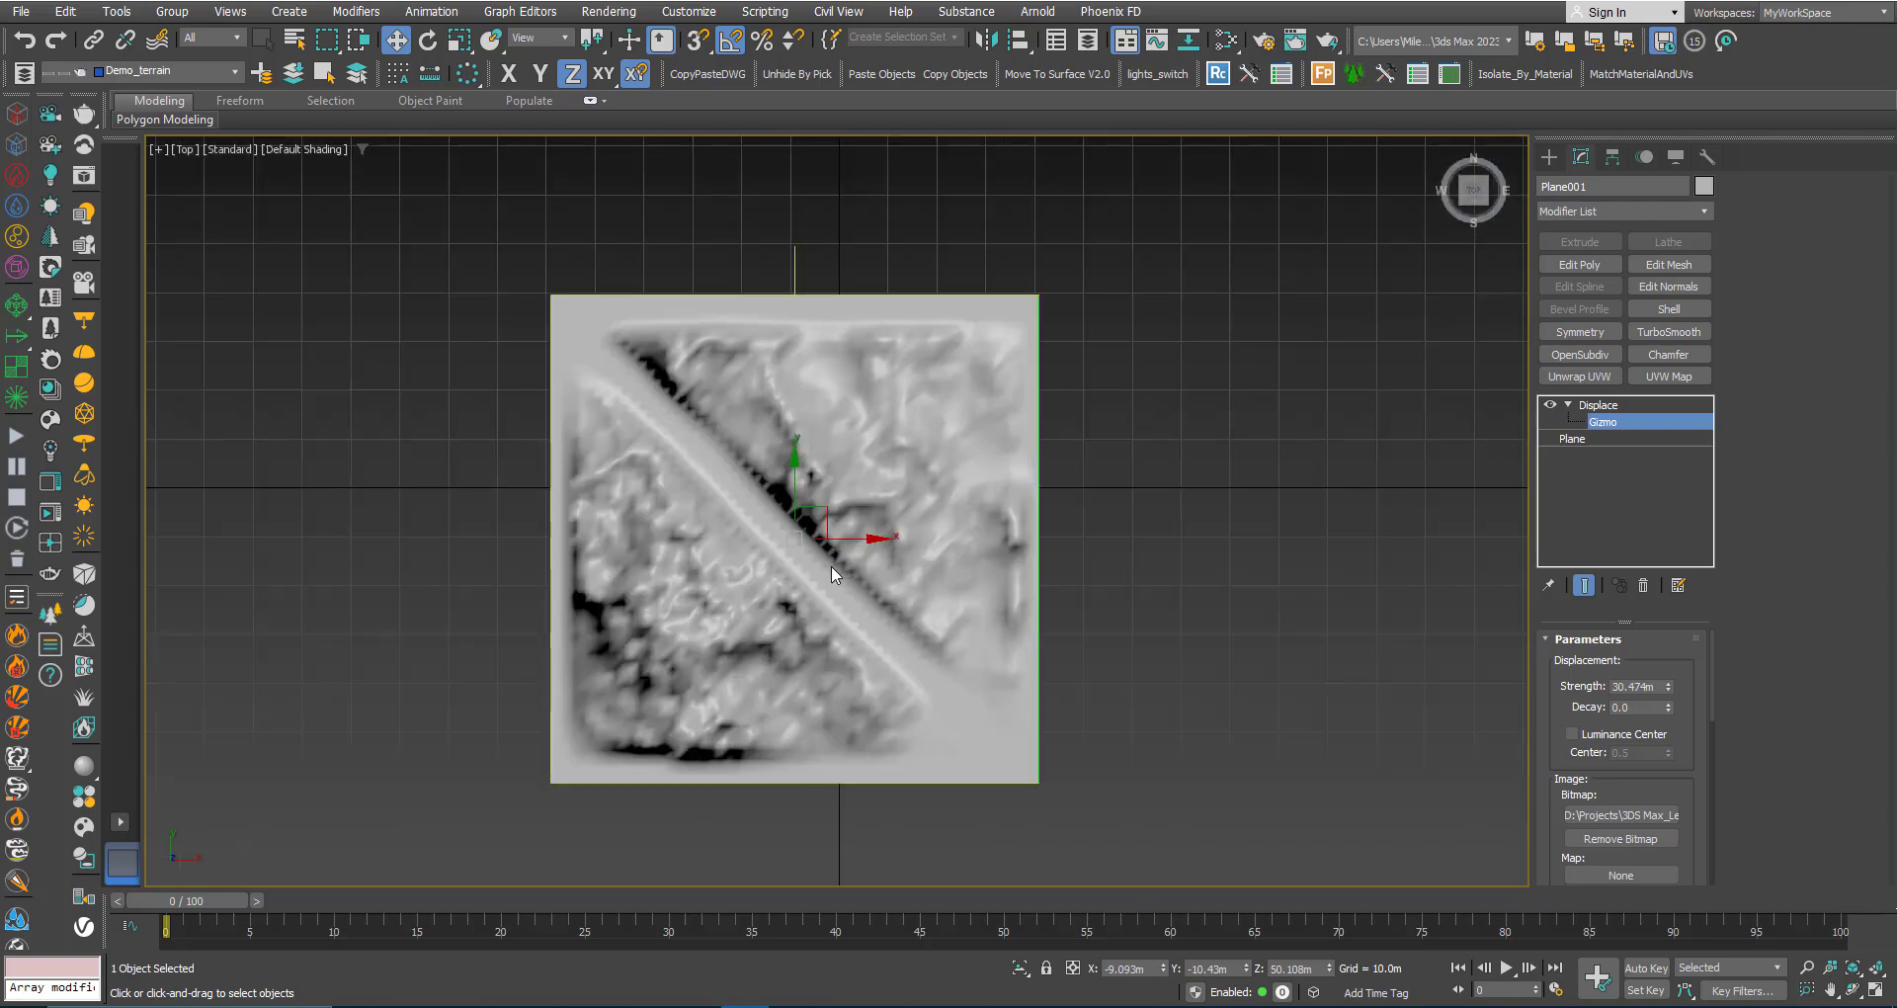
Inspect the diagonal valley in the Perspective view from low side and high oblique angles
{"action": "left_click", "coordinate": [882, 1006]}
{"action": "left_click", "coordinate": [745, 1006]}
{"action": "key", "text": "p"}
{"action": "middle_click_drag", "start_coordinate": [784, 640], "coordinate": [771, 509], "text": "alt"}
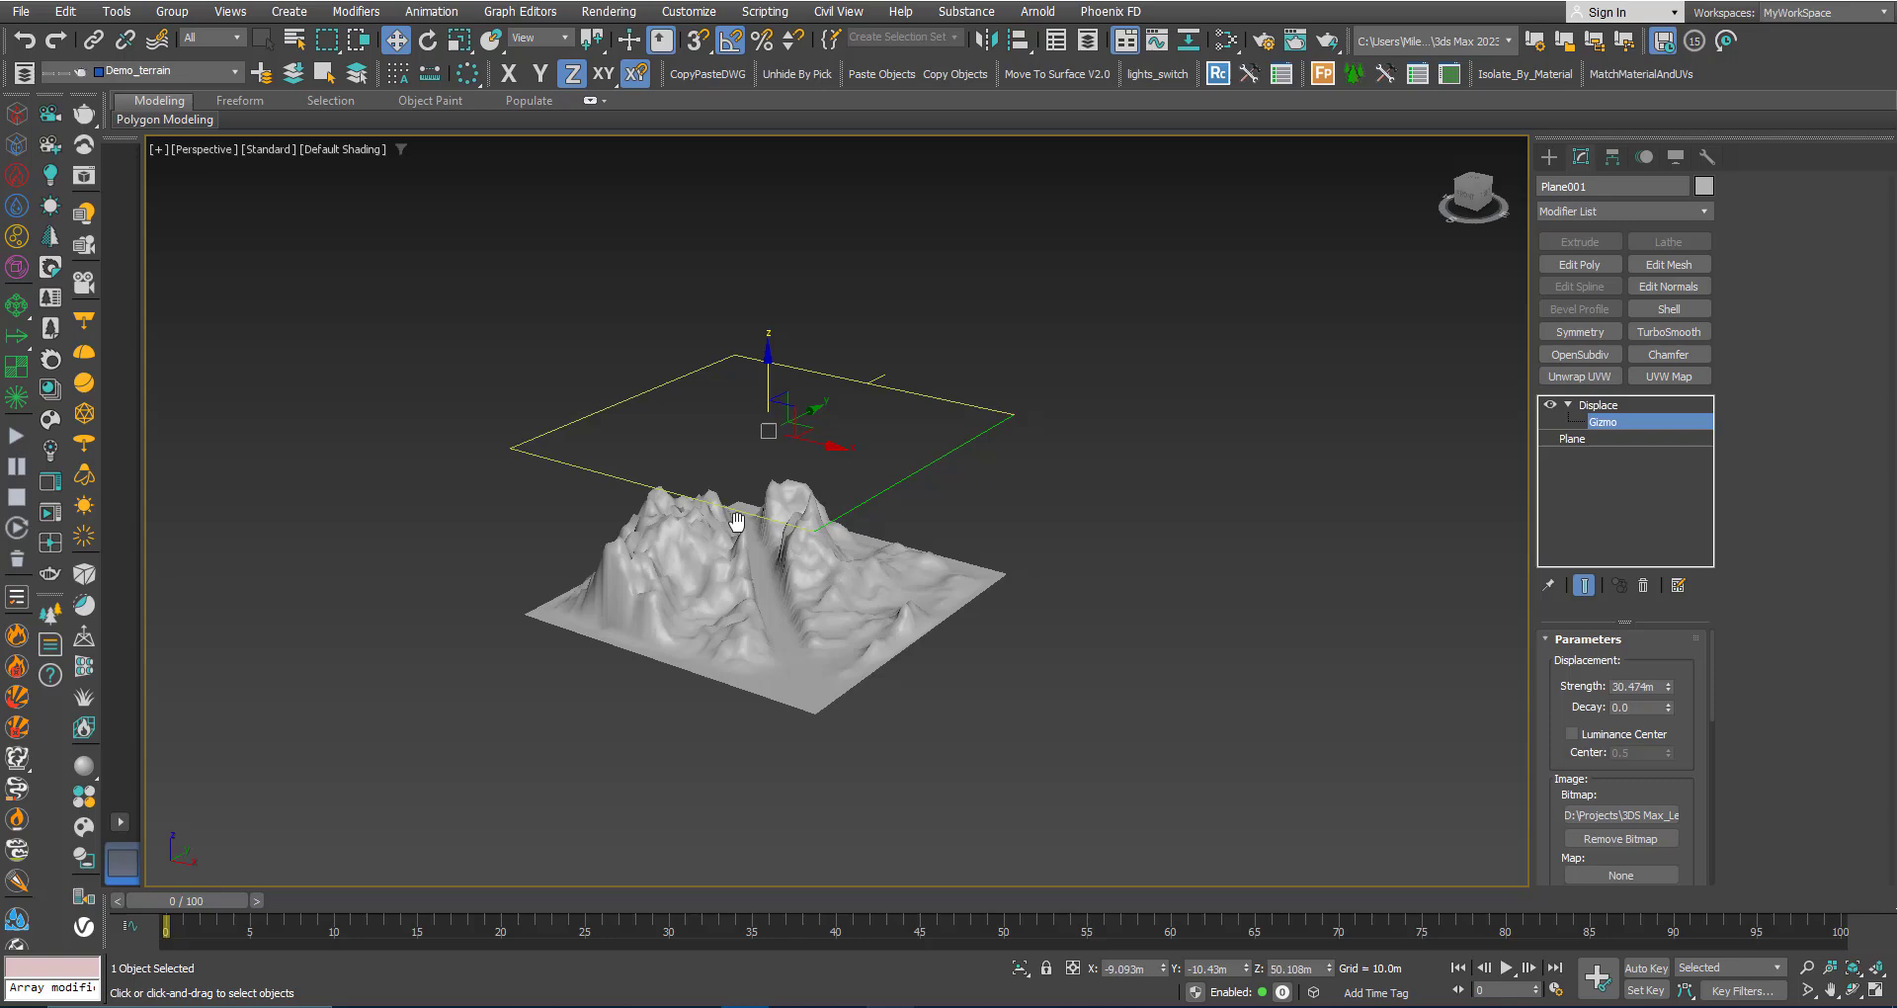
{"action": "scroll", "coordinate": [797, 684], "scroll_direction": "up", "scroll_amount": 3}
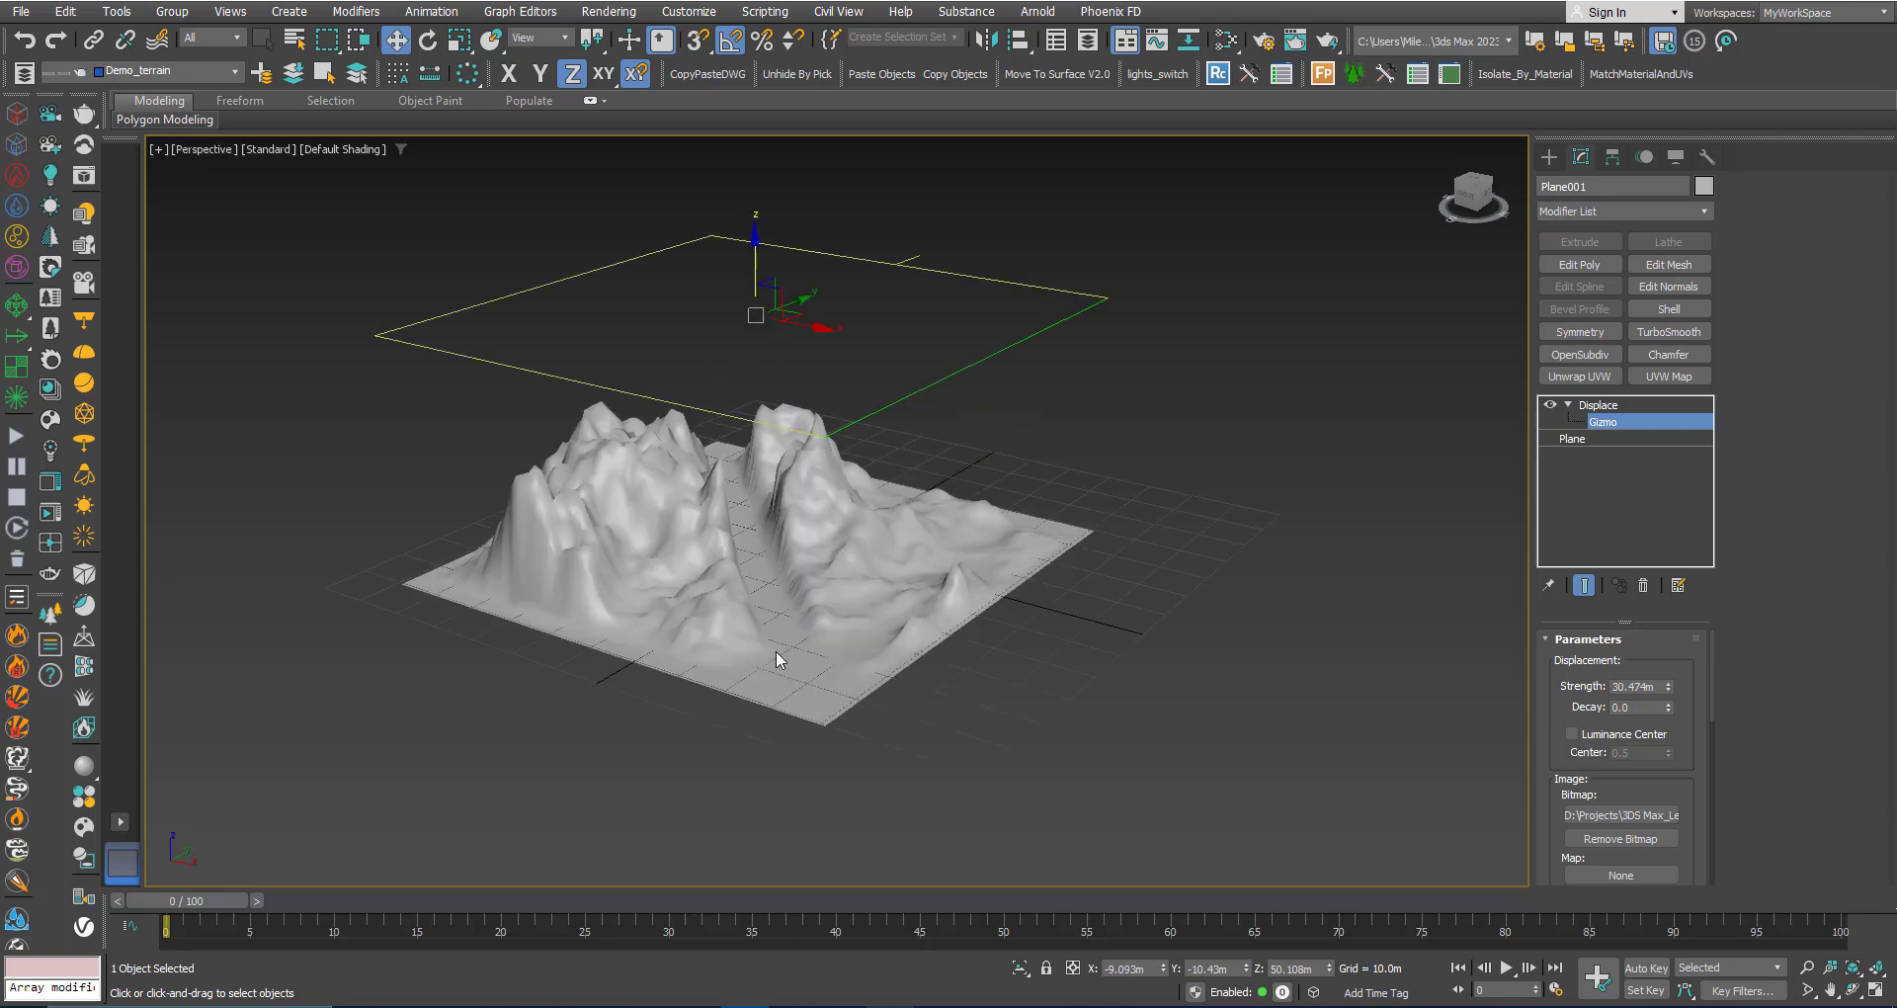
{"action": "scroll", "coordinate": [775, 650], "scroll_direction": "up", "scroll_amount": 1}
{"action": "middle_click_drag", "start_coordinate": [775, 650], "coordinate": [649, 655], "text": "alt"}
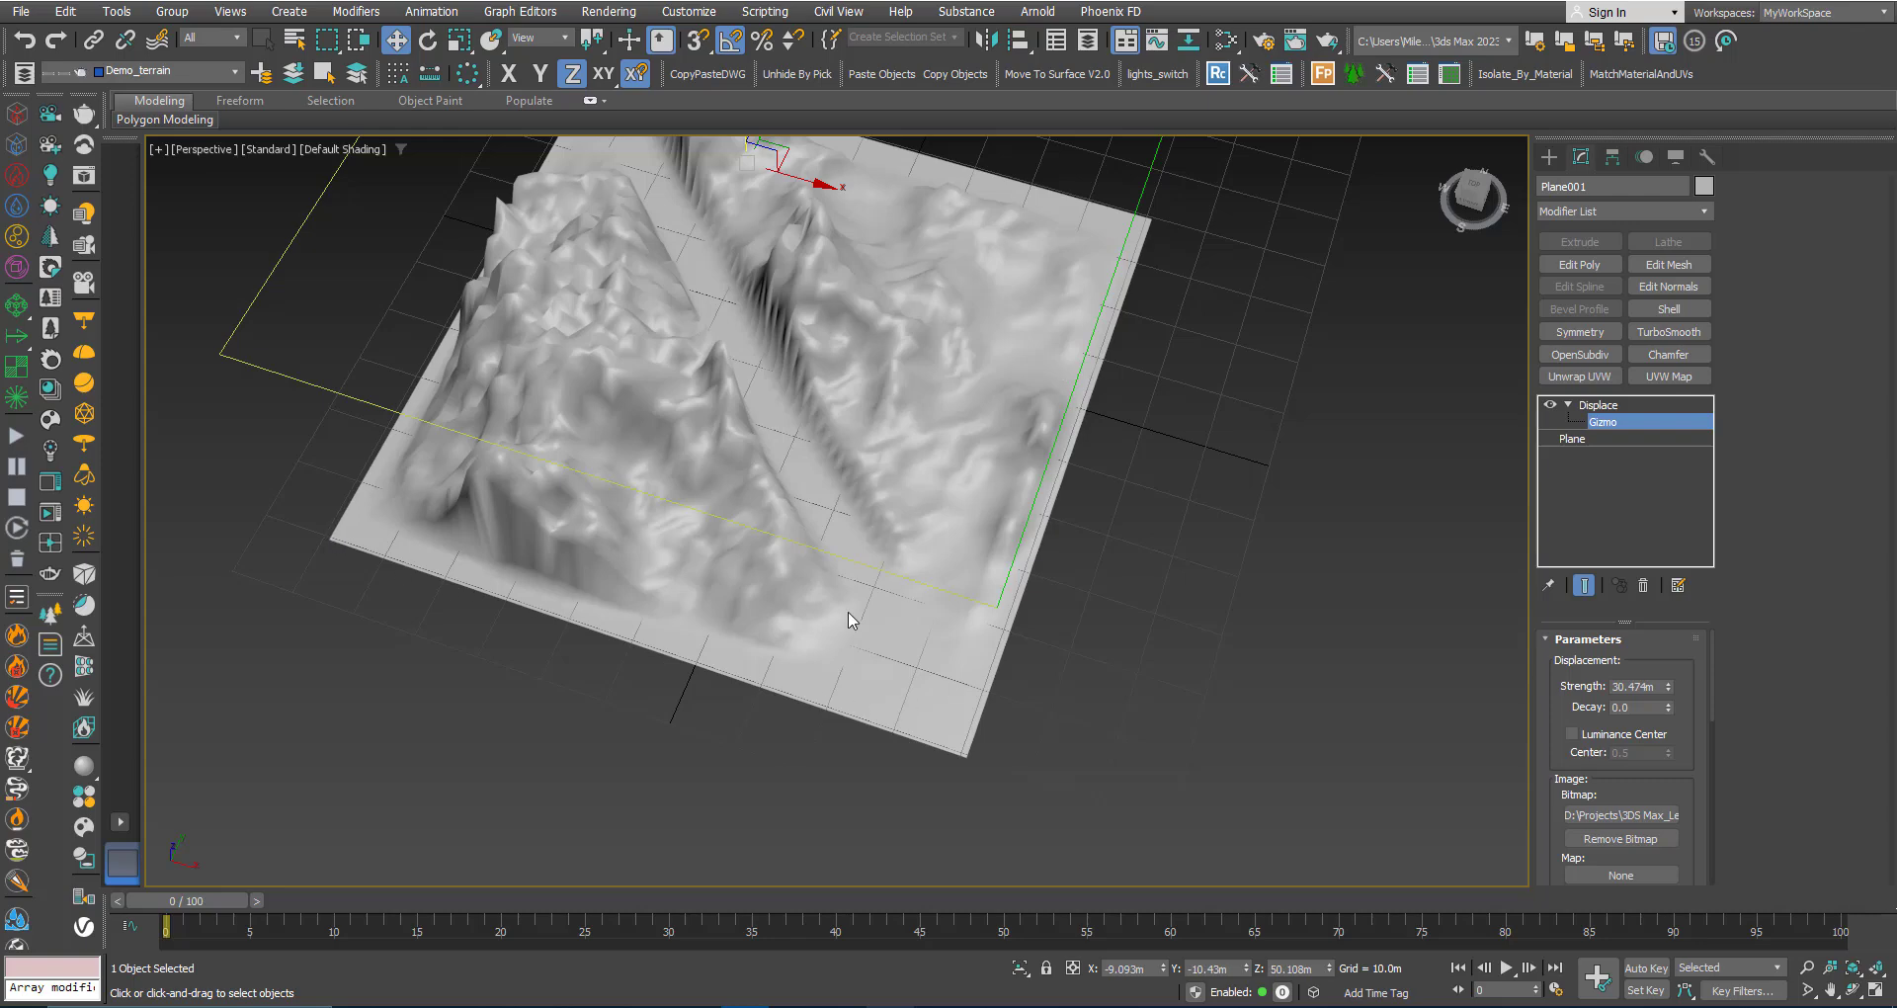
{"action": "middle_click_drag", "start_coordinate": [848, 620], "coordinate": [787, 542], "text": "alt"}
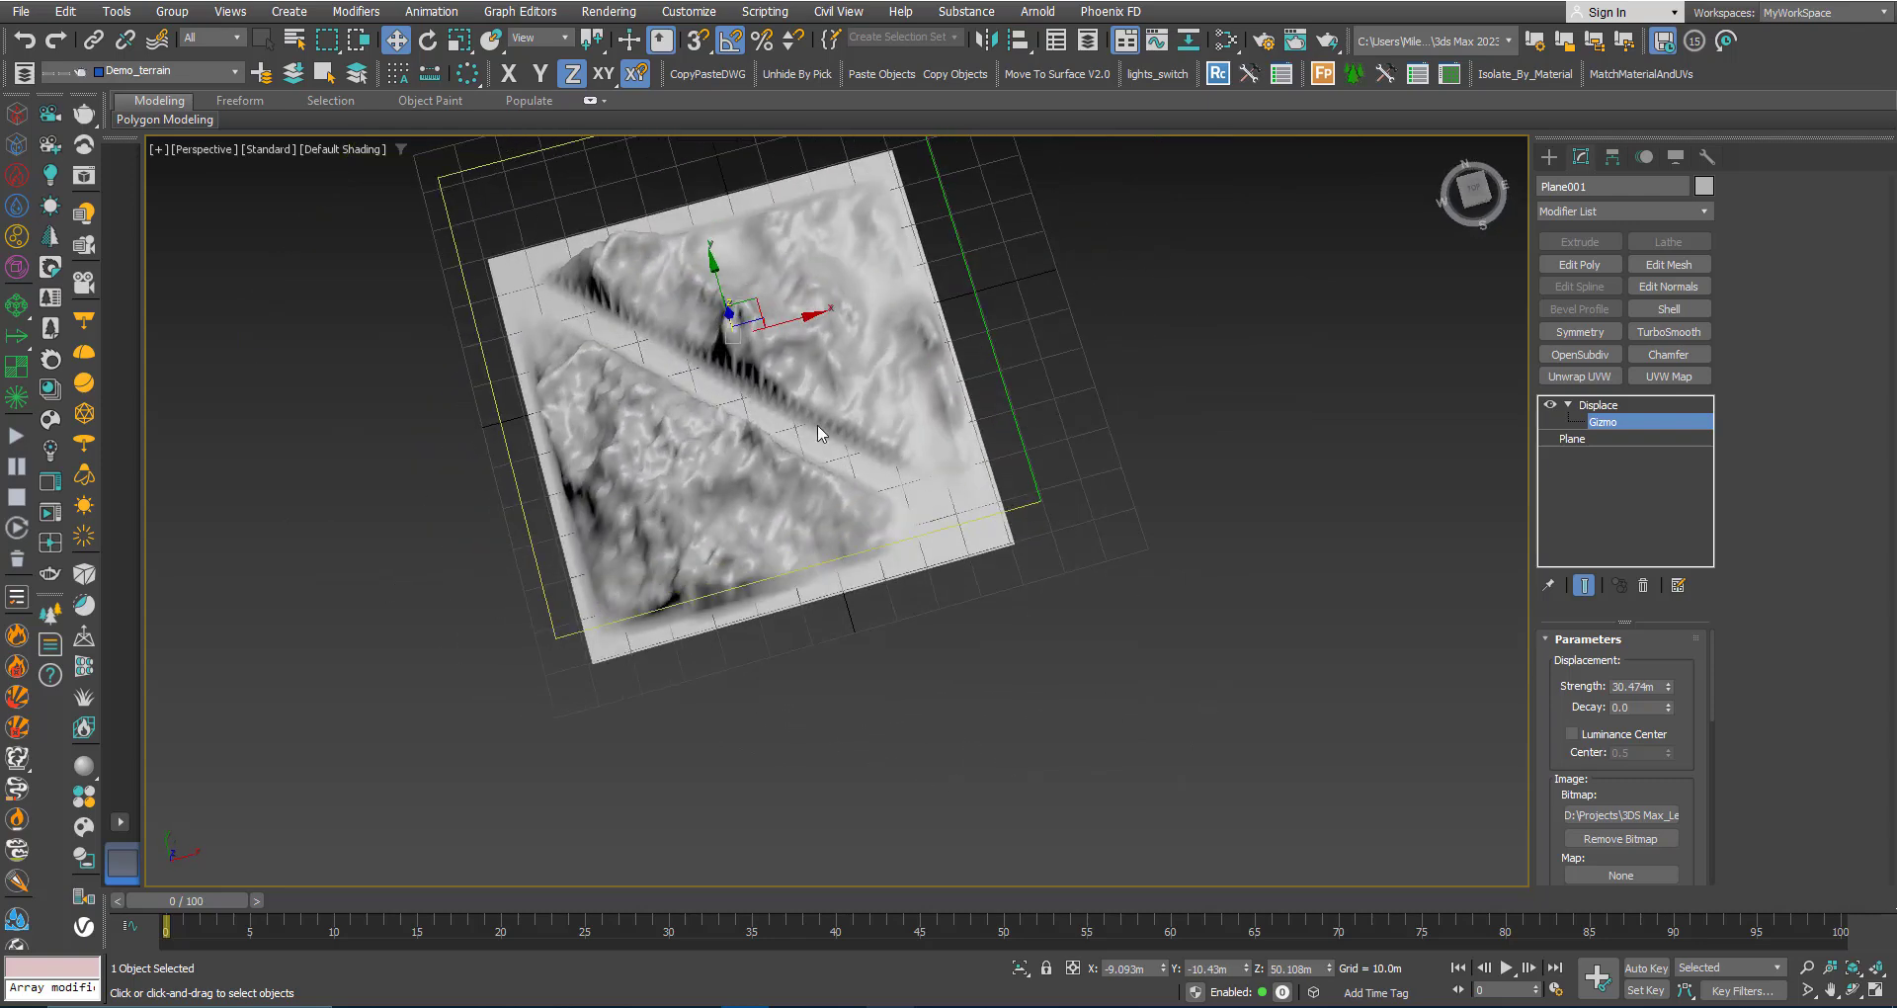
{"action": "middle_click_drag", "start_coordinate": [818, 431], "coordinate": [623, 305], "text": "alt"}
{"action": "scroll", "coordinate": [704, 512], "scroll_direction": "up", "scroll_amount": 3}
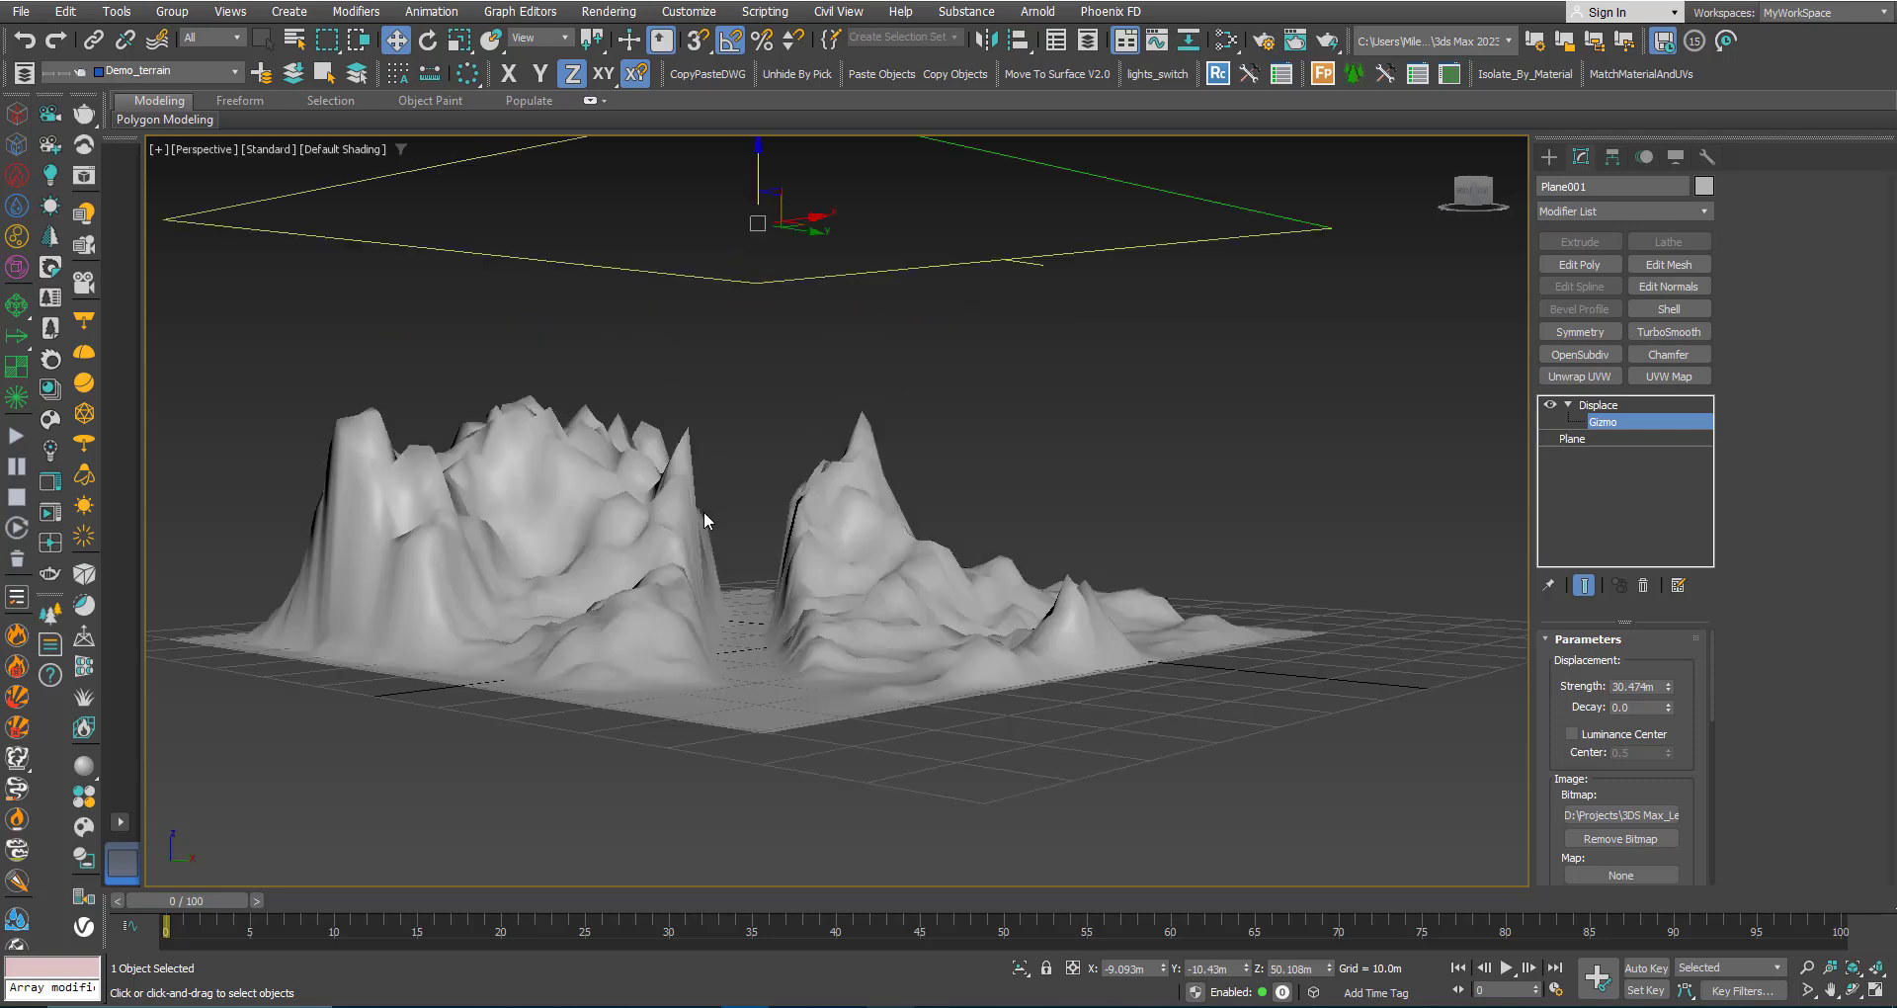
{"action": "scroll", "coordinate": [704, 512], "scroll_direction": "up", "scroll_amount": 10}
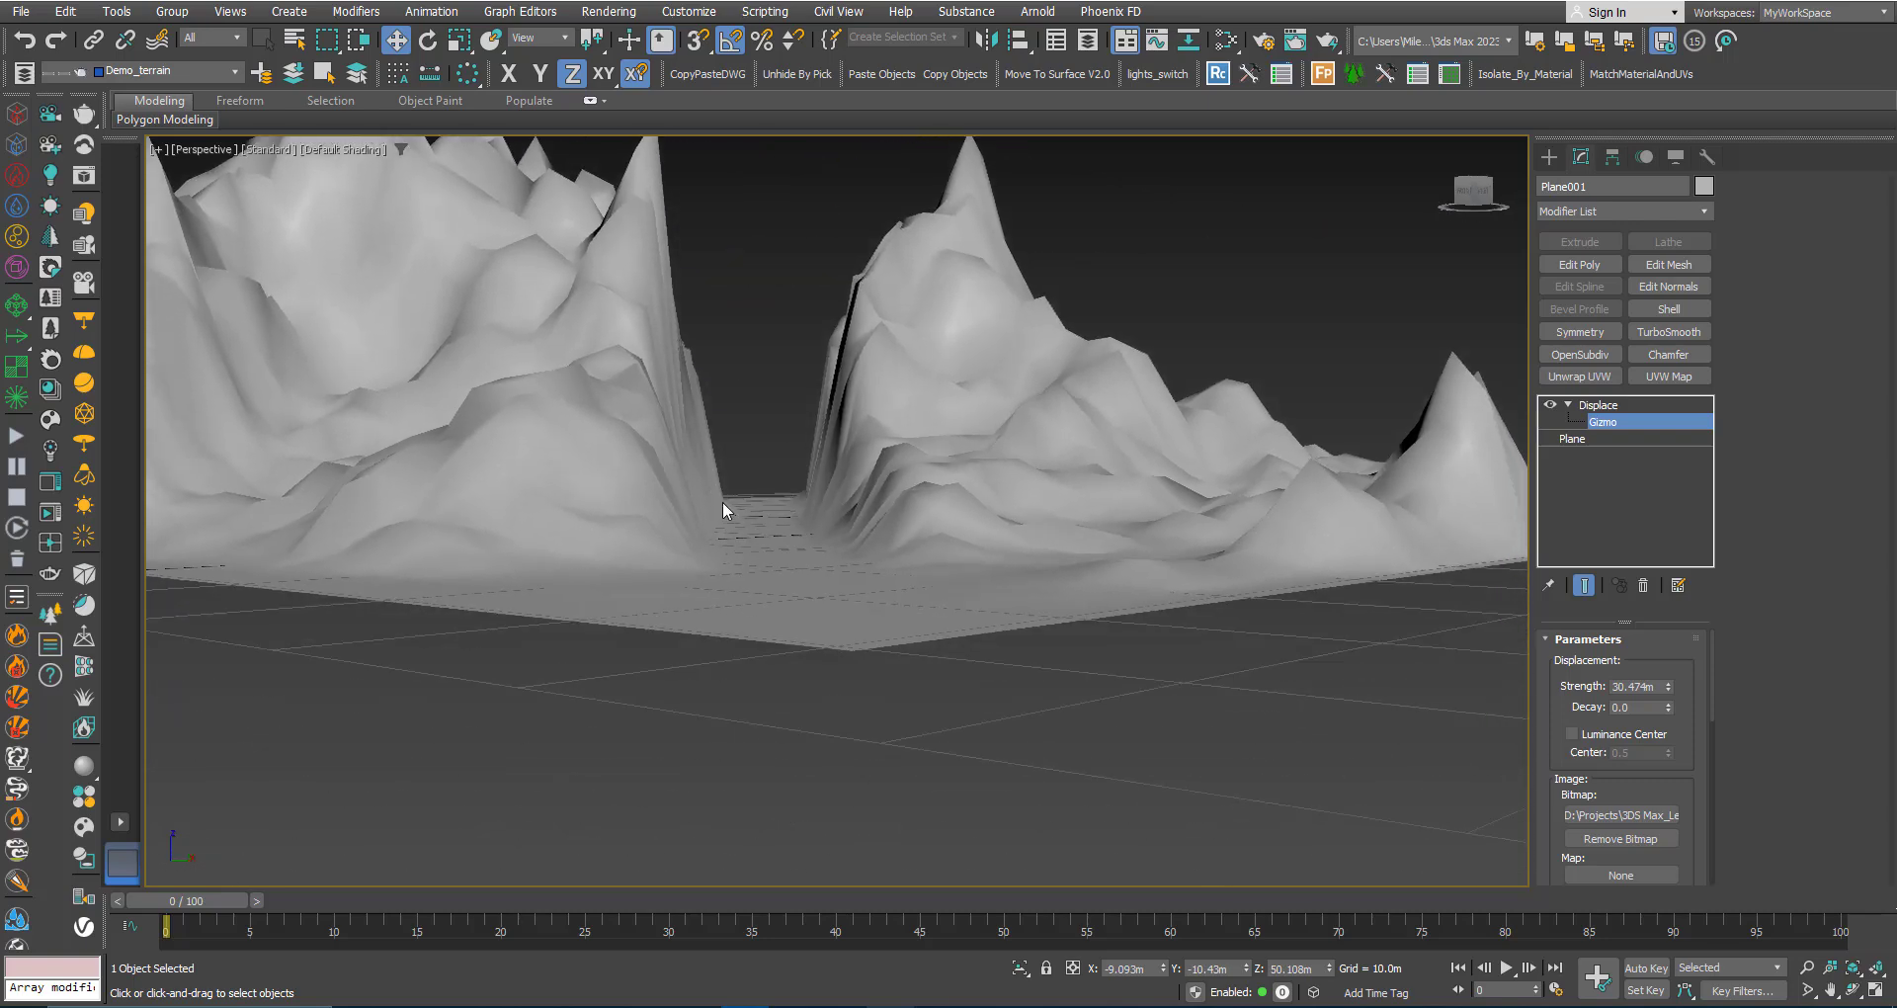
{"action": "scroll", "coordinate": [723, 502], "scroll_direction": "down", "scroll_amount": 10}
{"action": "middle_click_drag", "start_coordinate": [692, 490], "coordinate": [782, 589], "text": "alt"}
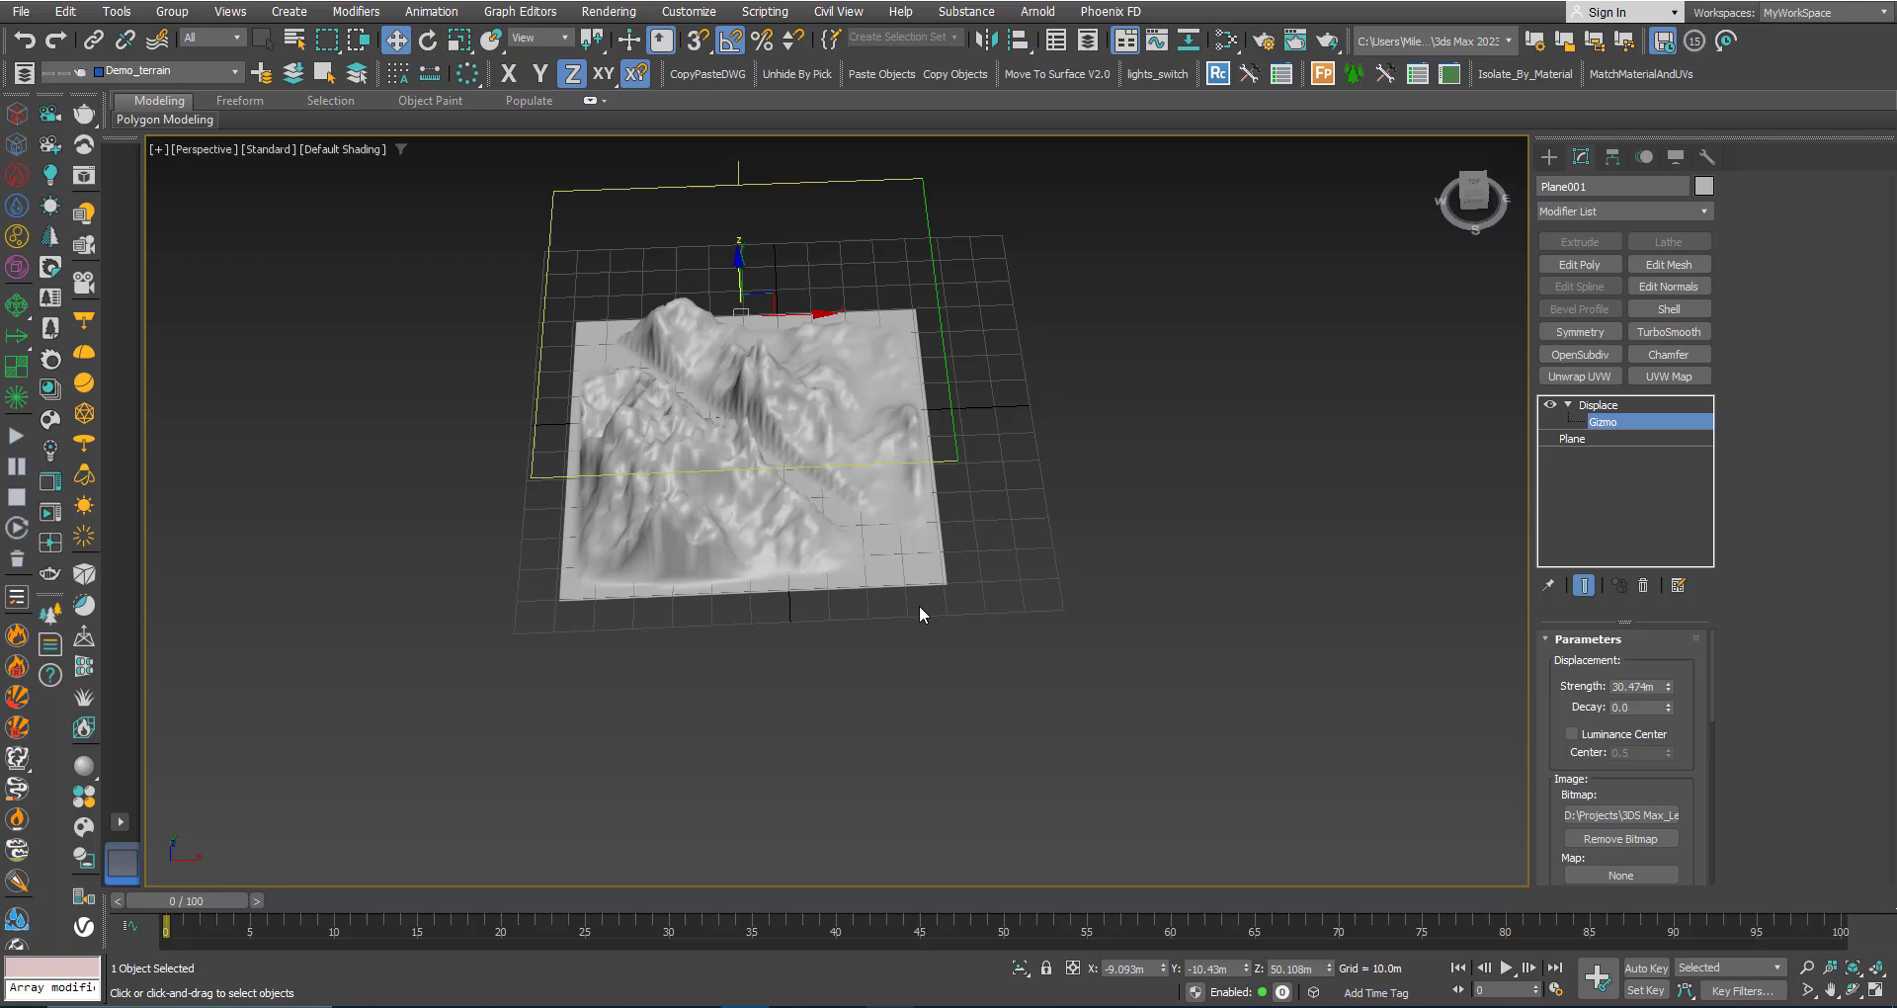
Add a TurboSmooth modifier above Displace and orbit to check the softened terrain
{"action": "scroll", "coordinate": [724, 393], "scroll_direction": "up", "scroll_amount": 3}
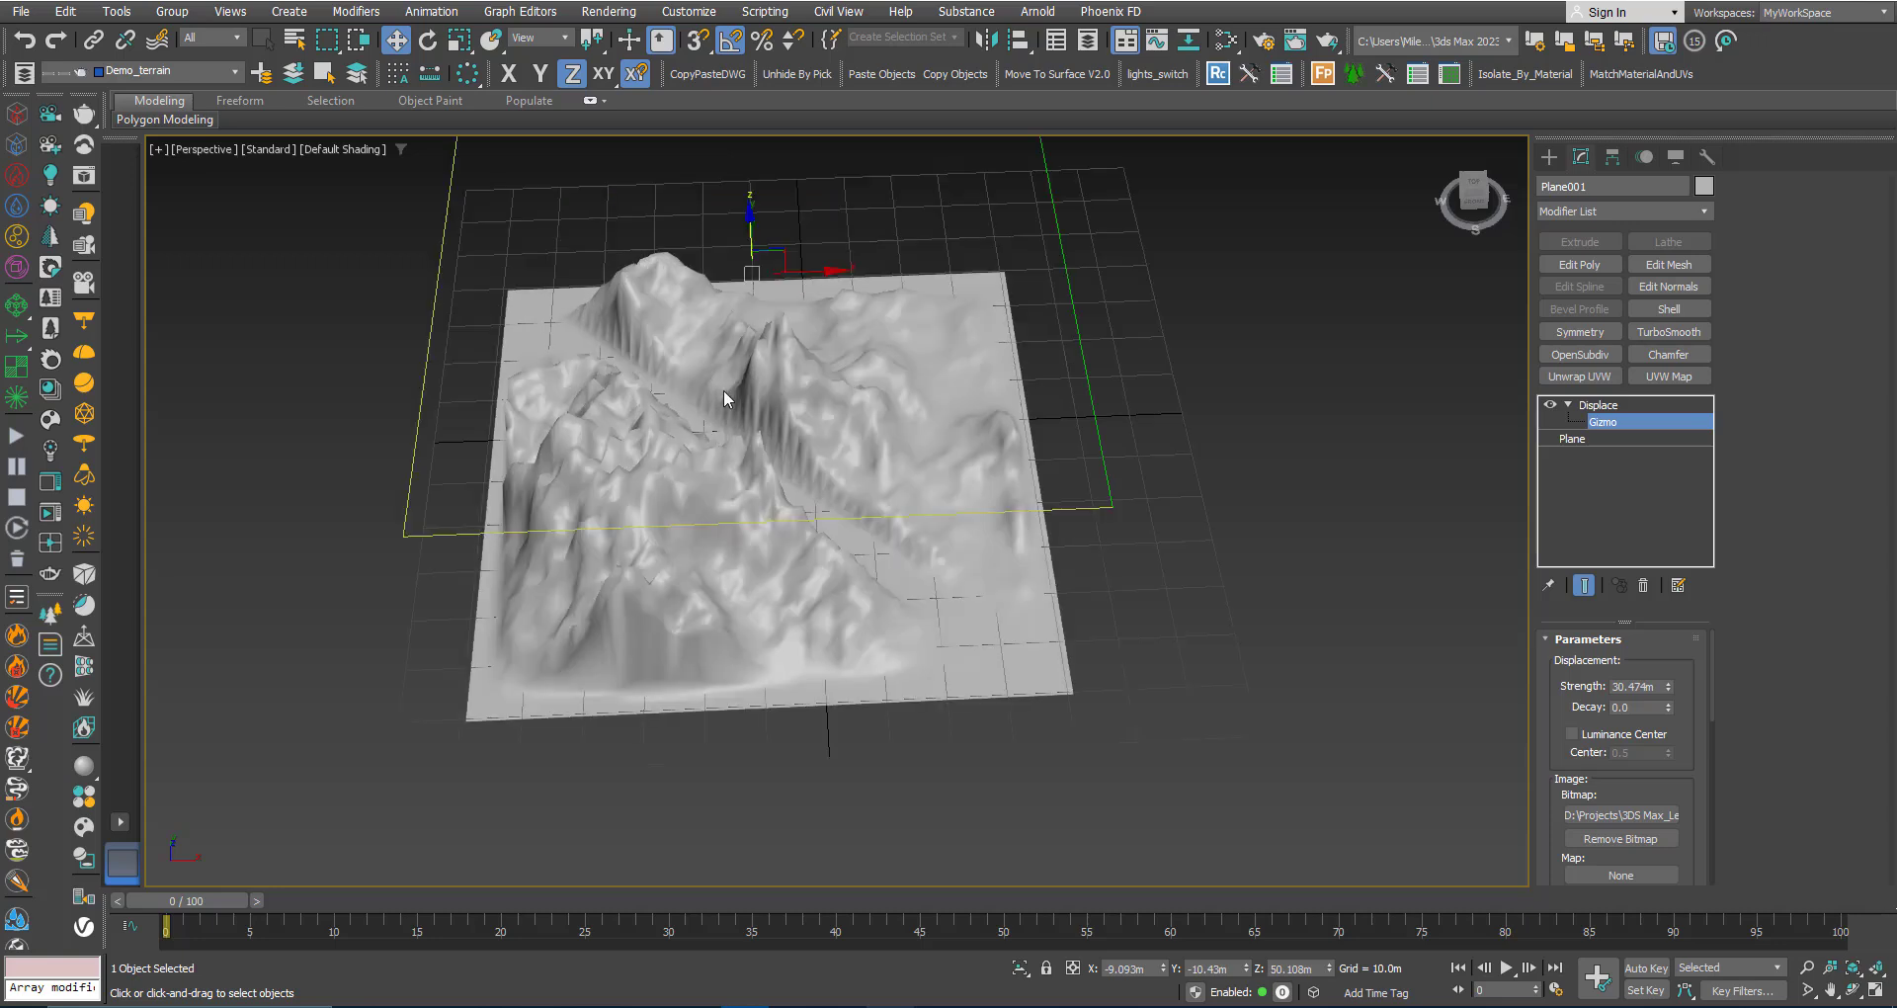
{"action": "left_click", "coordinate": [1598, 405]}
{"action": "left_click", "coordinate": [1670, 332]}
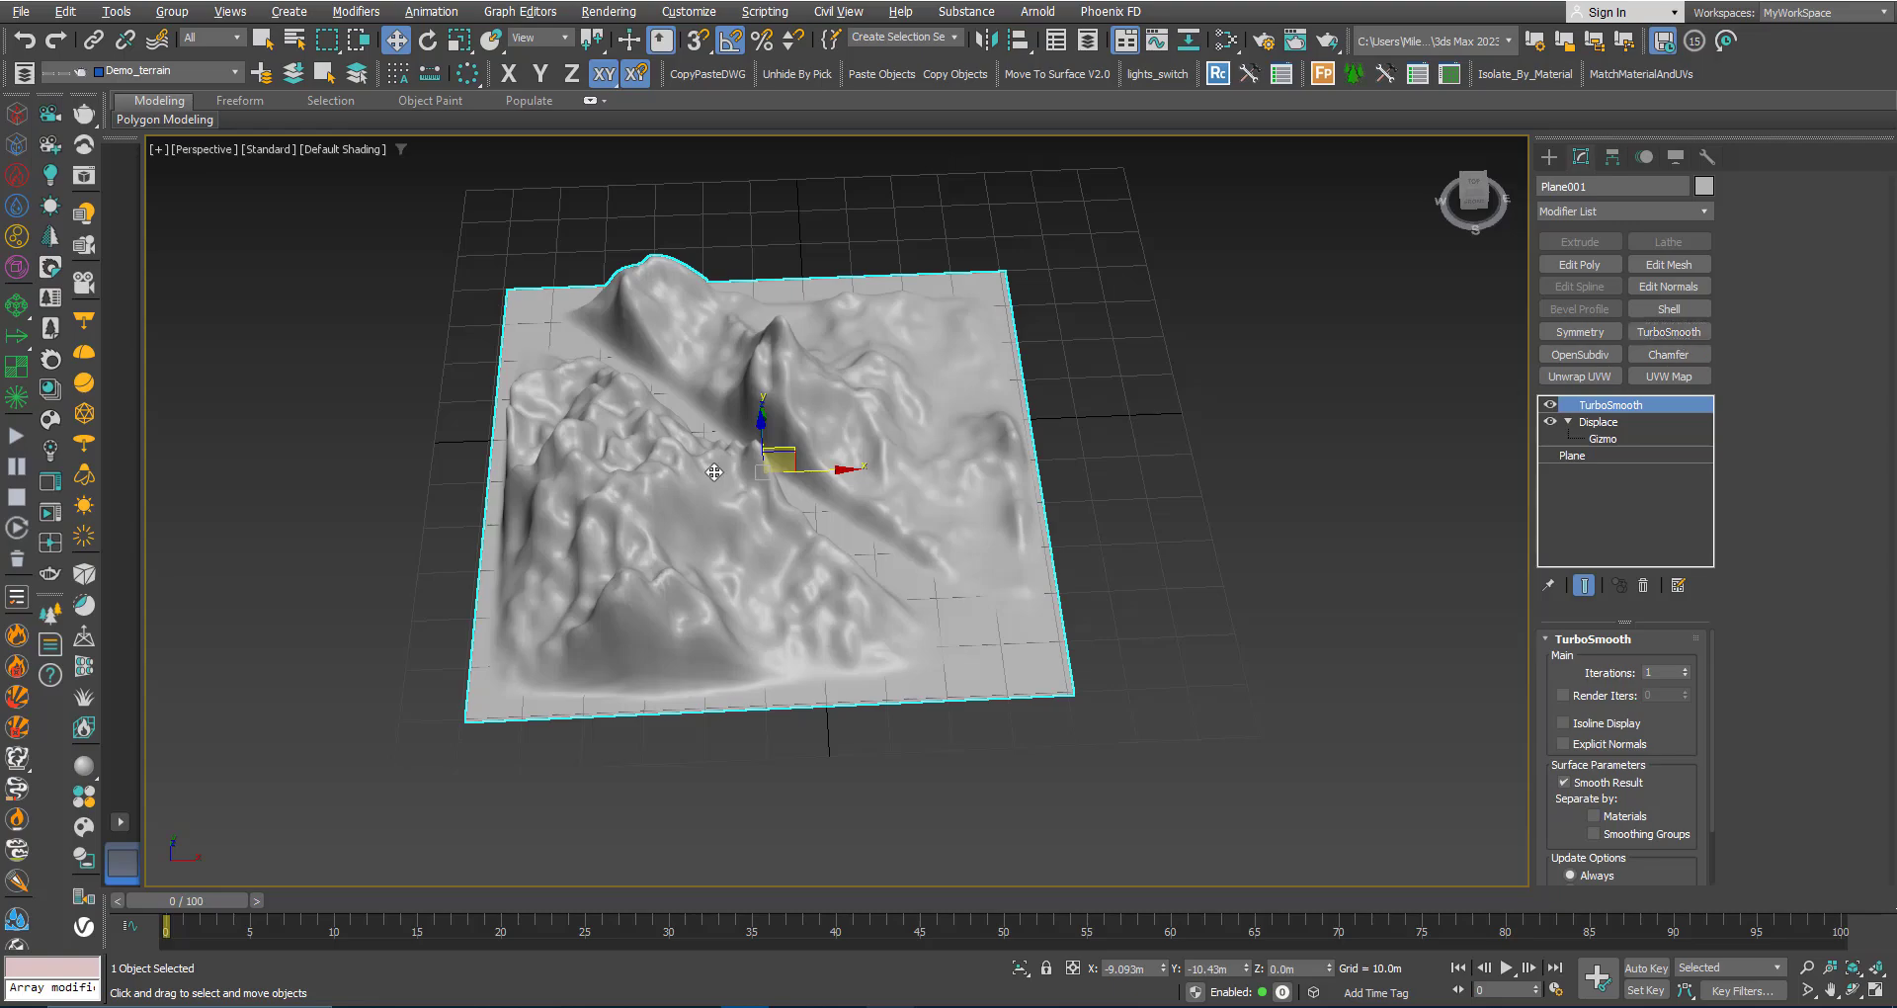
{"action": "middle_click_drag", "start_coordinate": [1291, 428], "coordinate": [1185, 553], "text": "alt"}
{"action": "scroll", "coordinate": [783, 515], "scroll_direction": "up", "scroll_amount": 3}
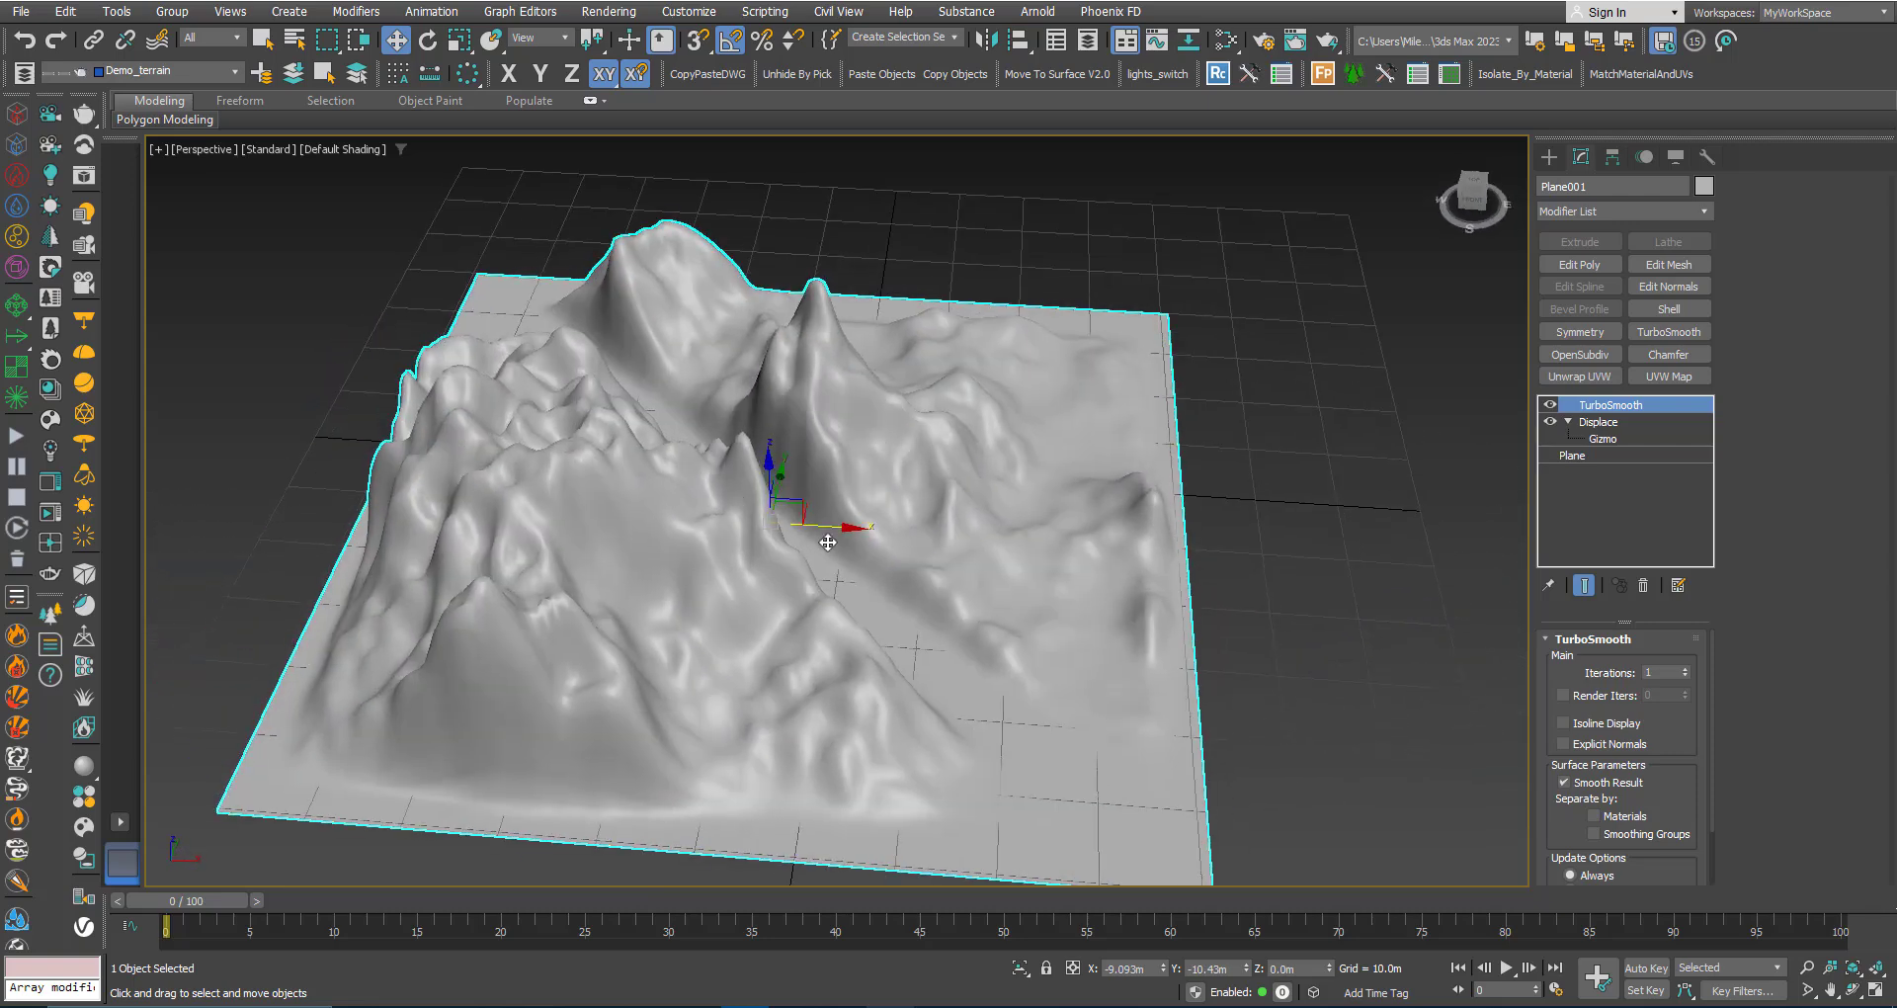
Delete the TurboSmooth modifier from the terrain's stack
{"action": "left_click", "coordinate": [1643, 586]}
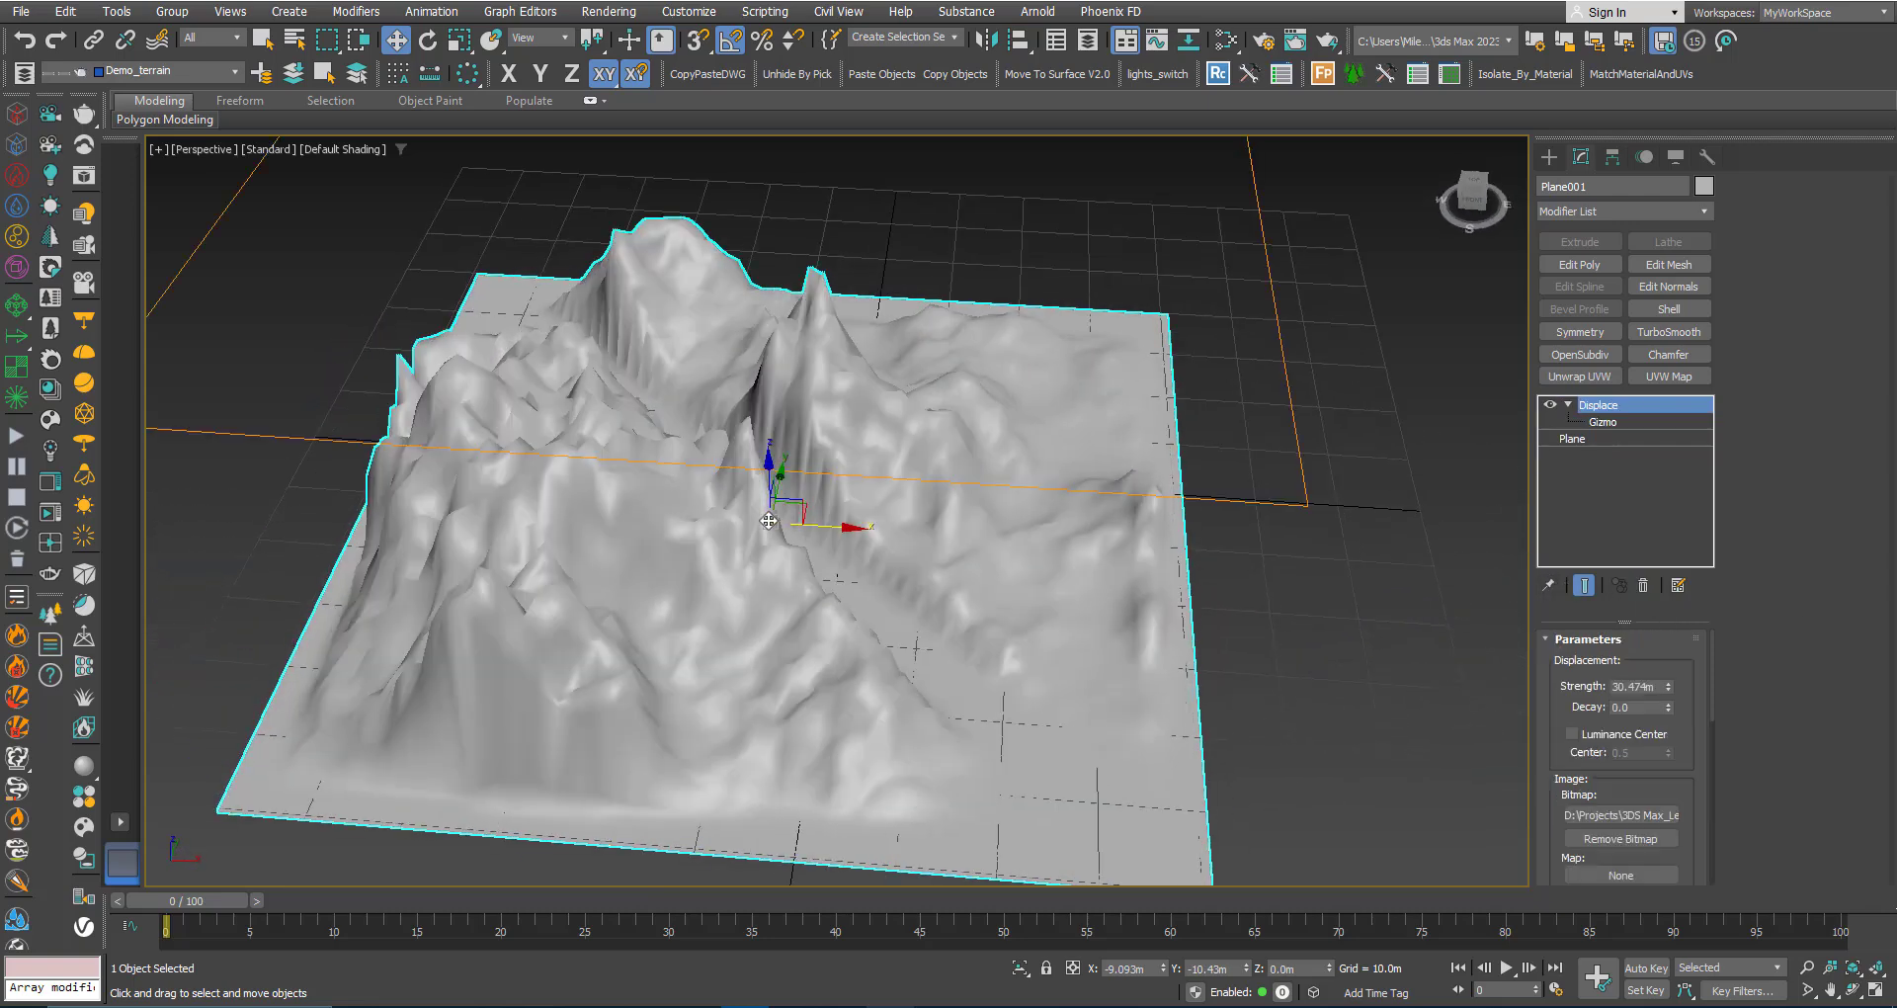
{"action": "scroll", "coordinate": [777, 575], "scroll_direction": "down", "scroll_amount": 3}
{"action": "middle_click_drag", "start_coordinate": [778, 575], "coordinate": [734, 568], "text": "alt"}
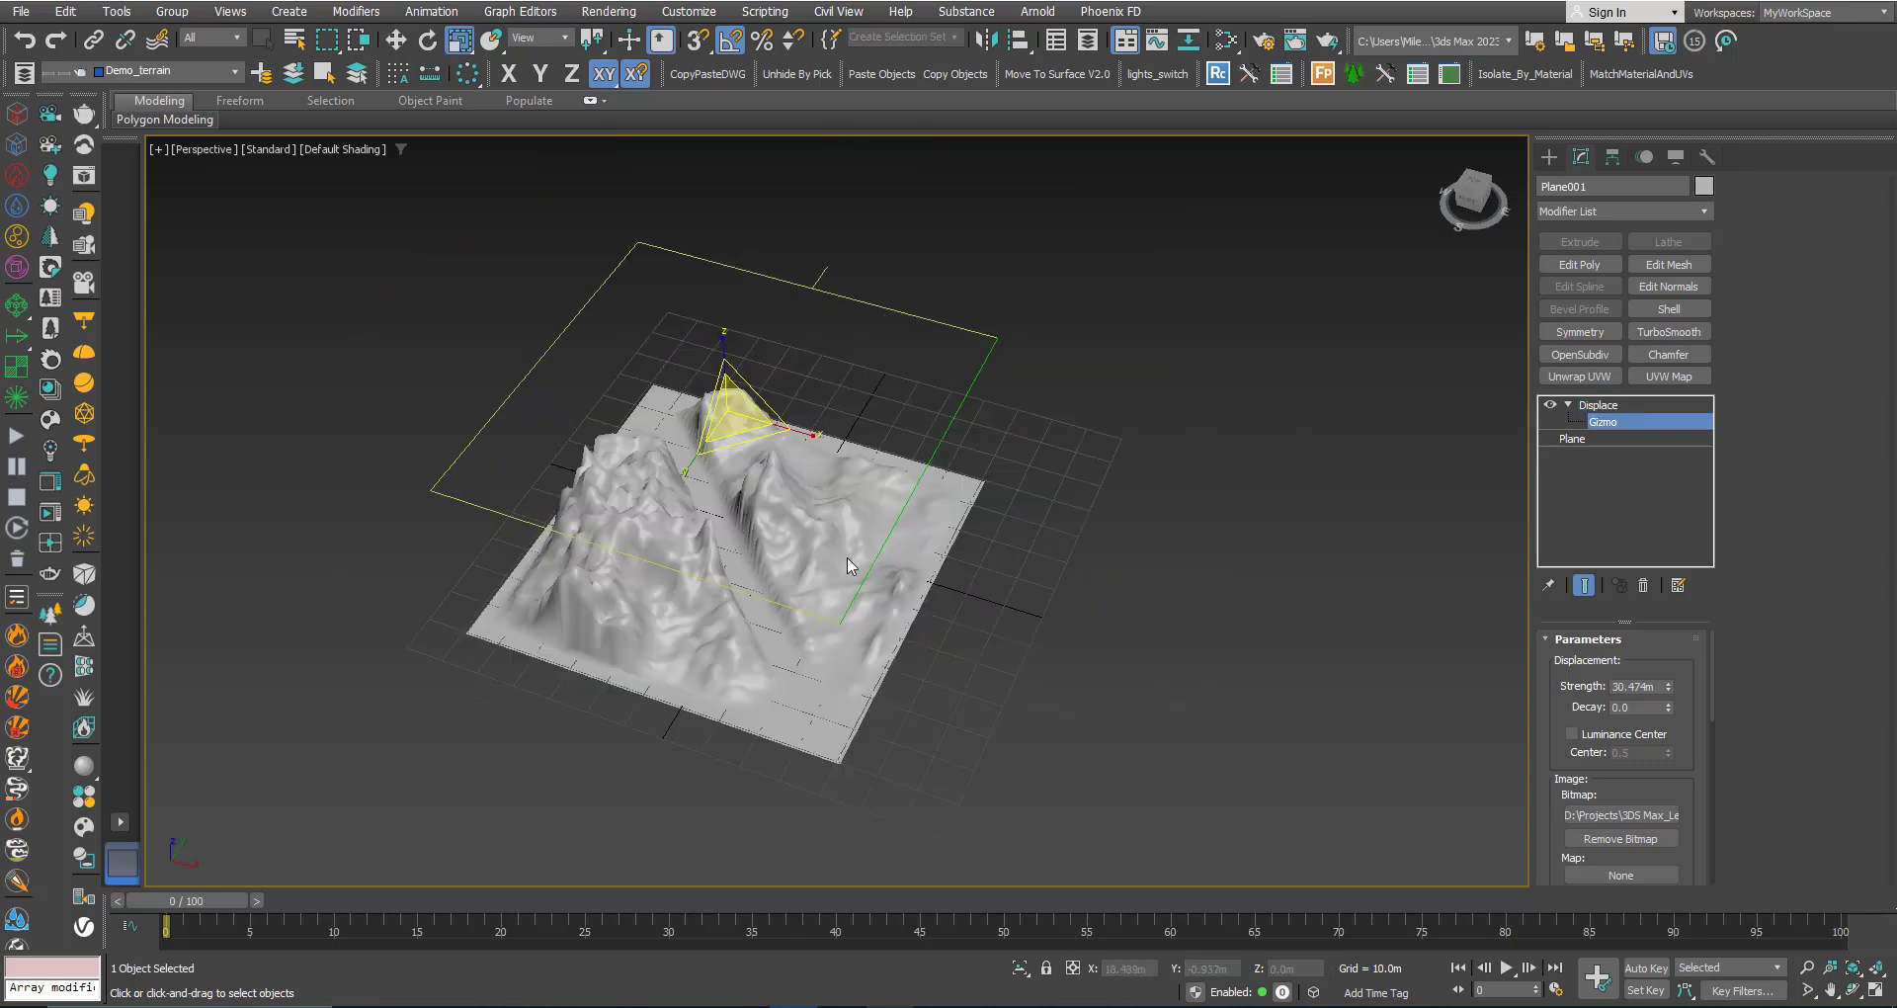
Rescale the Displace gizmo to reshape the terrain, then leave gizmo editing
{"action": "left_click_drag", "start_coordinate": [727, 402], "coordinate": [610, 304]}
{"action": "mouse_move", "coordinate": [708, 508]}
{"action": "middle_mouse_down", "text": "alt"}
{"action": "mouse_move", "coordinate": [730, 584]}
{"action": "mouse_move", "coordinate": [689, 496]}
{"action": "middle_mouse_up", "text": "alt"}
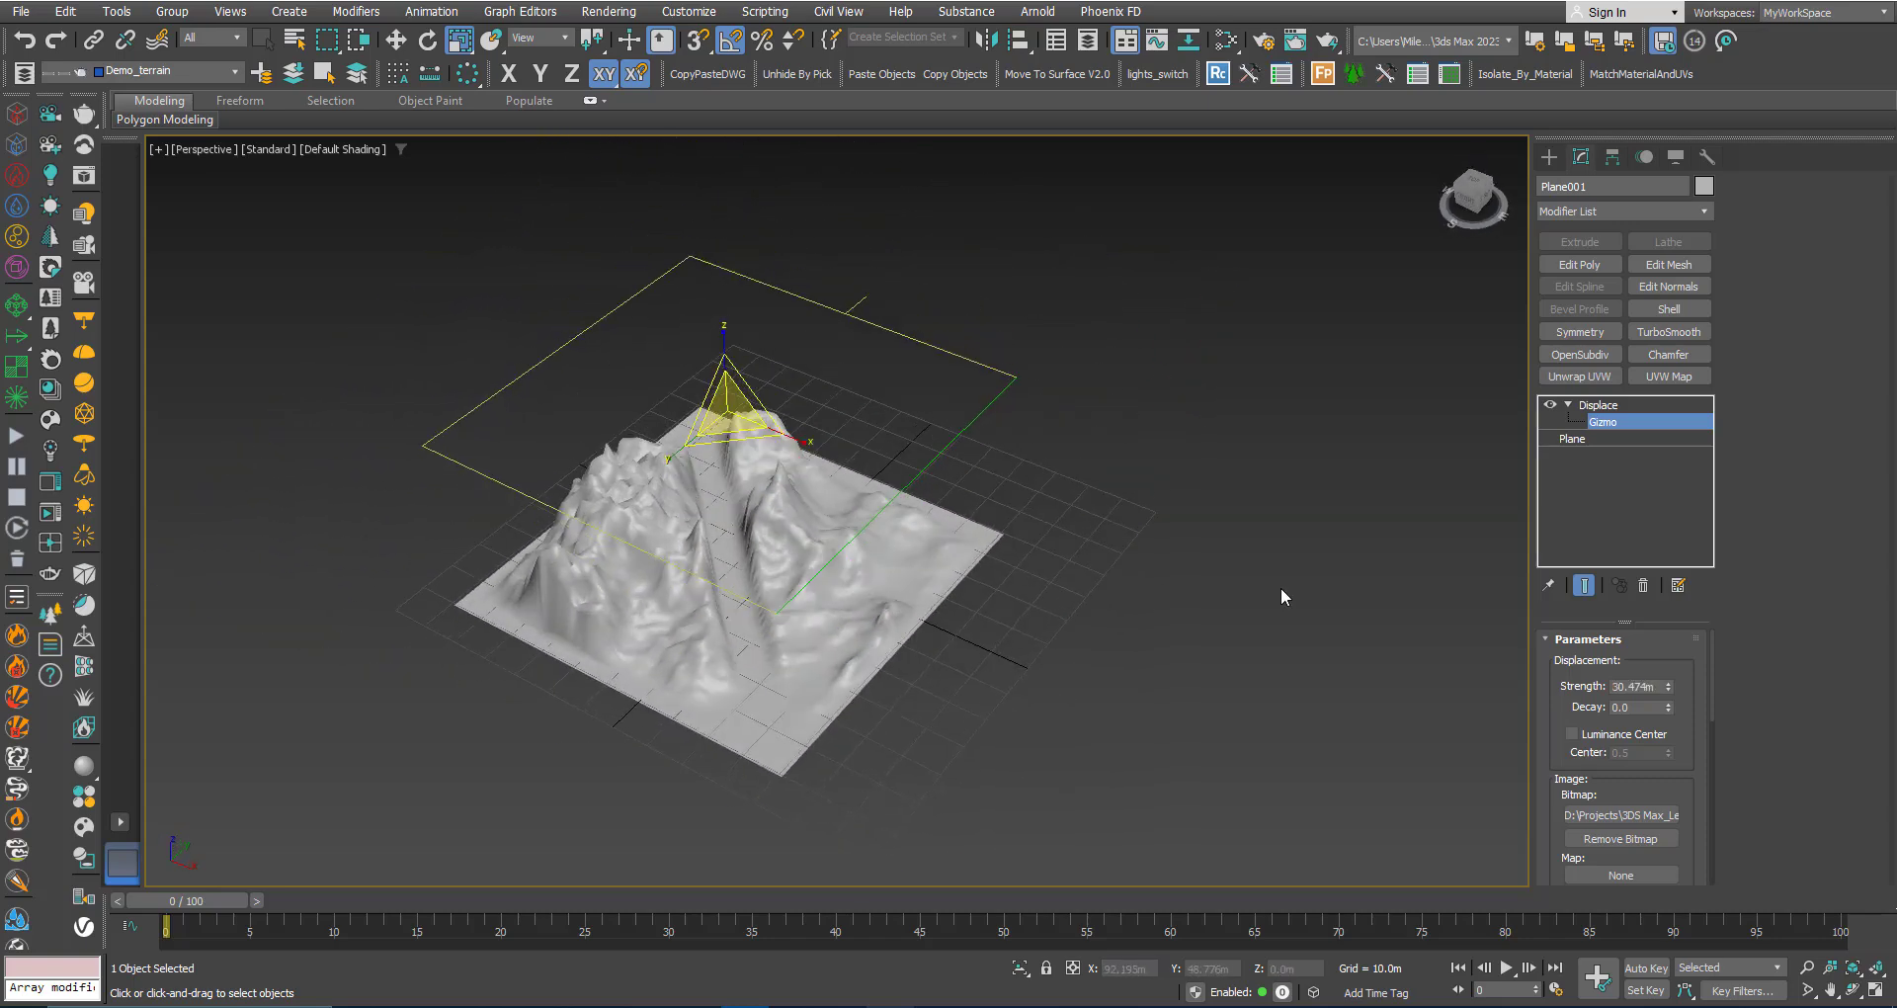
{"action": "left_click", "coordinate": [1597, 405]}
{"action": "scroll", "coordinate": [751, 562], "scroll_direction": "down", "scroll_amount": 4}
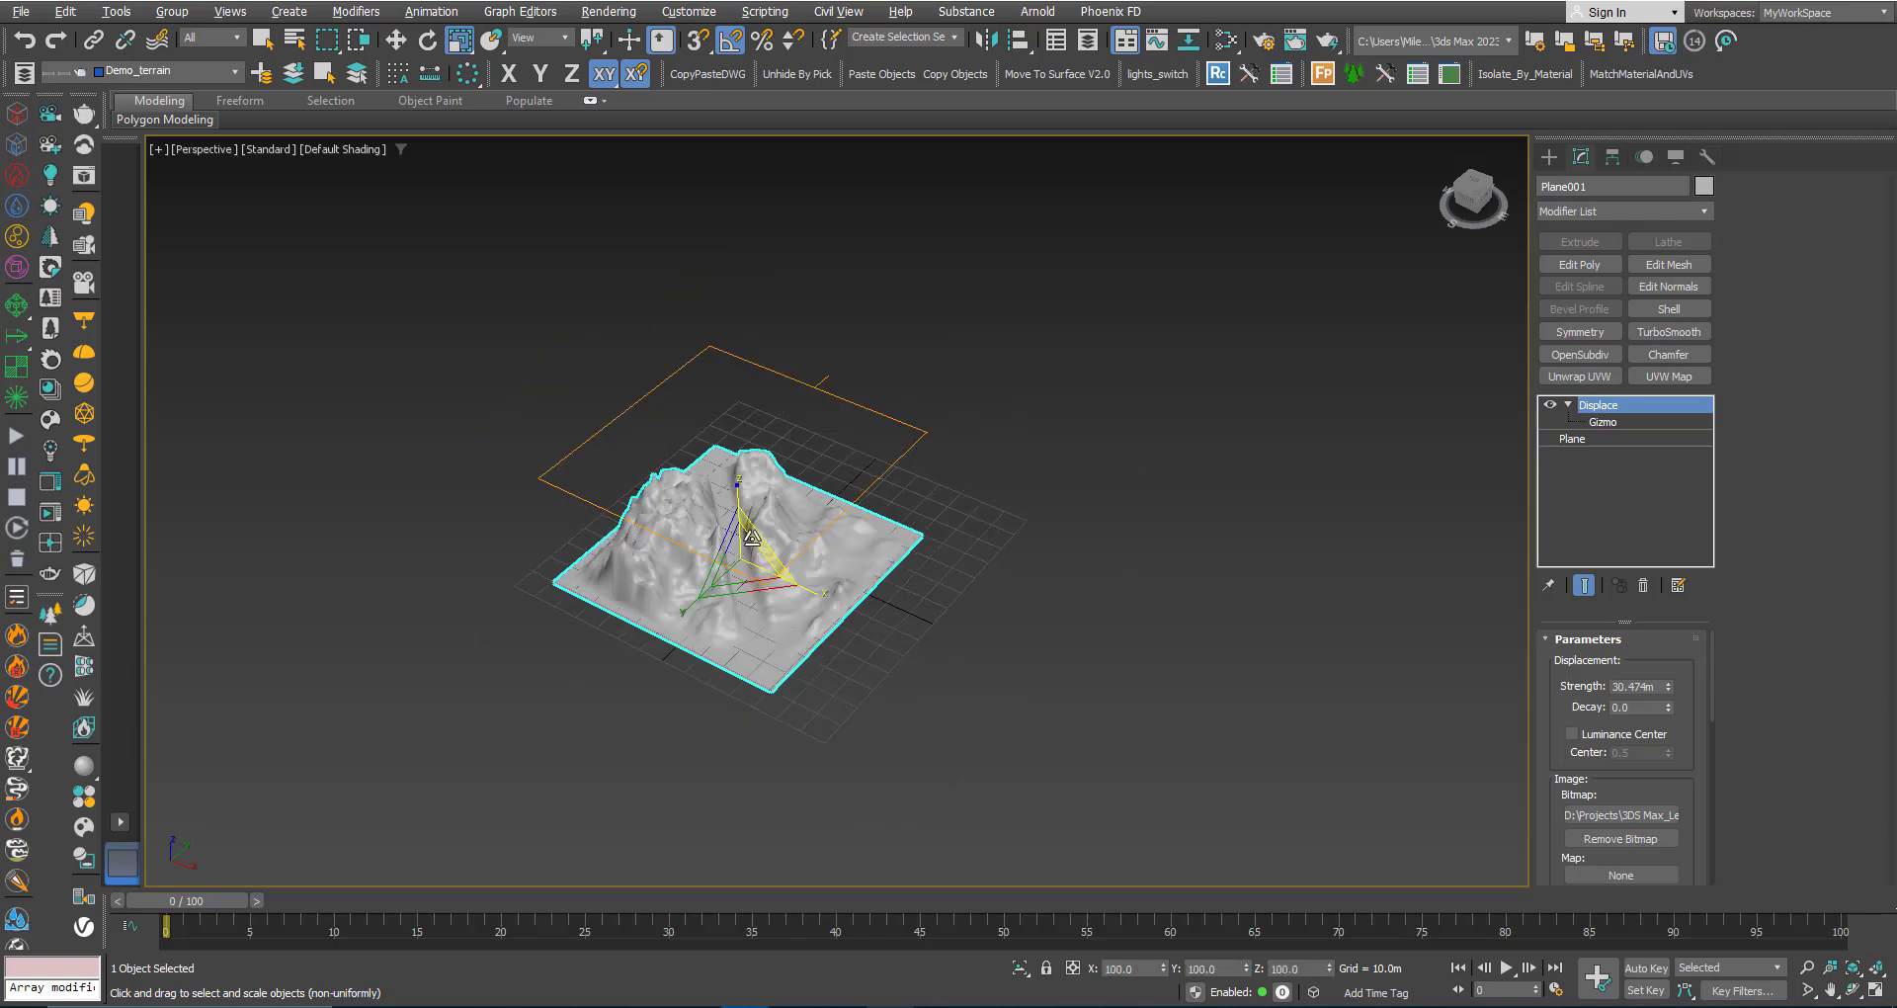
Add a second Displace modifier to the terrain
{"action": "left_click", "coordinate": [1585, 215]}
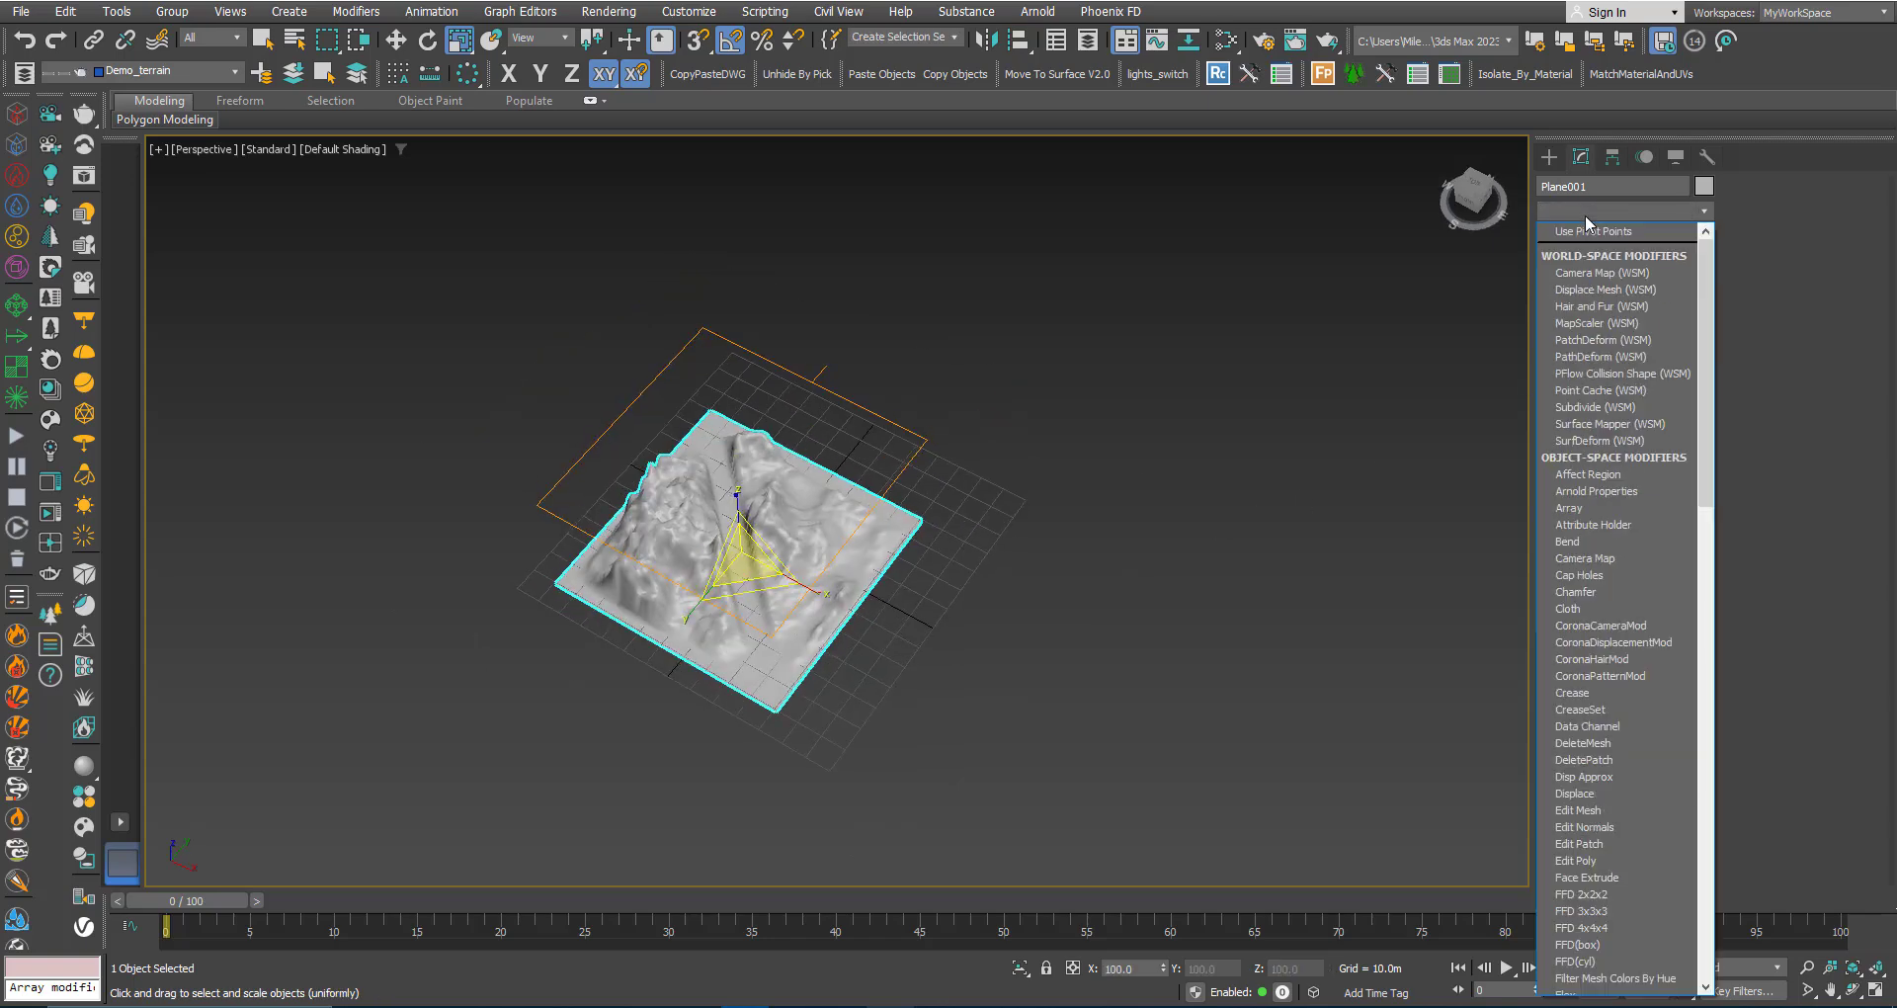
{"action": "type", "text": "de"}
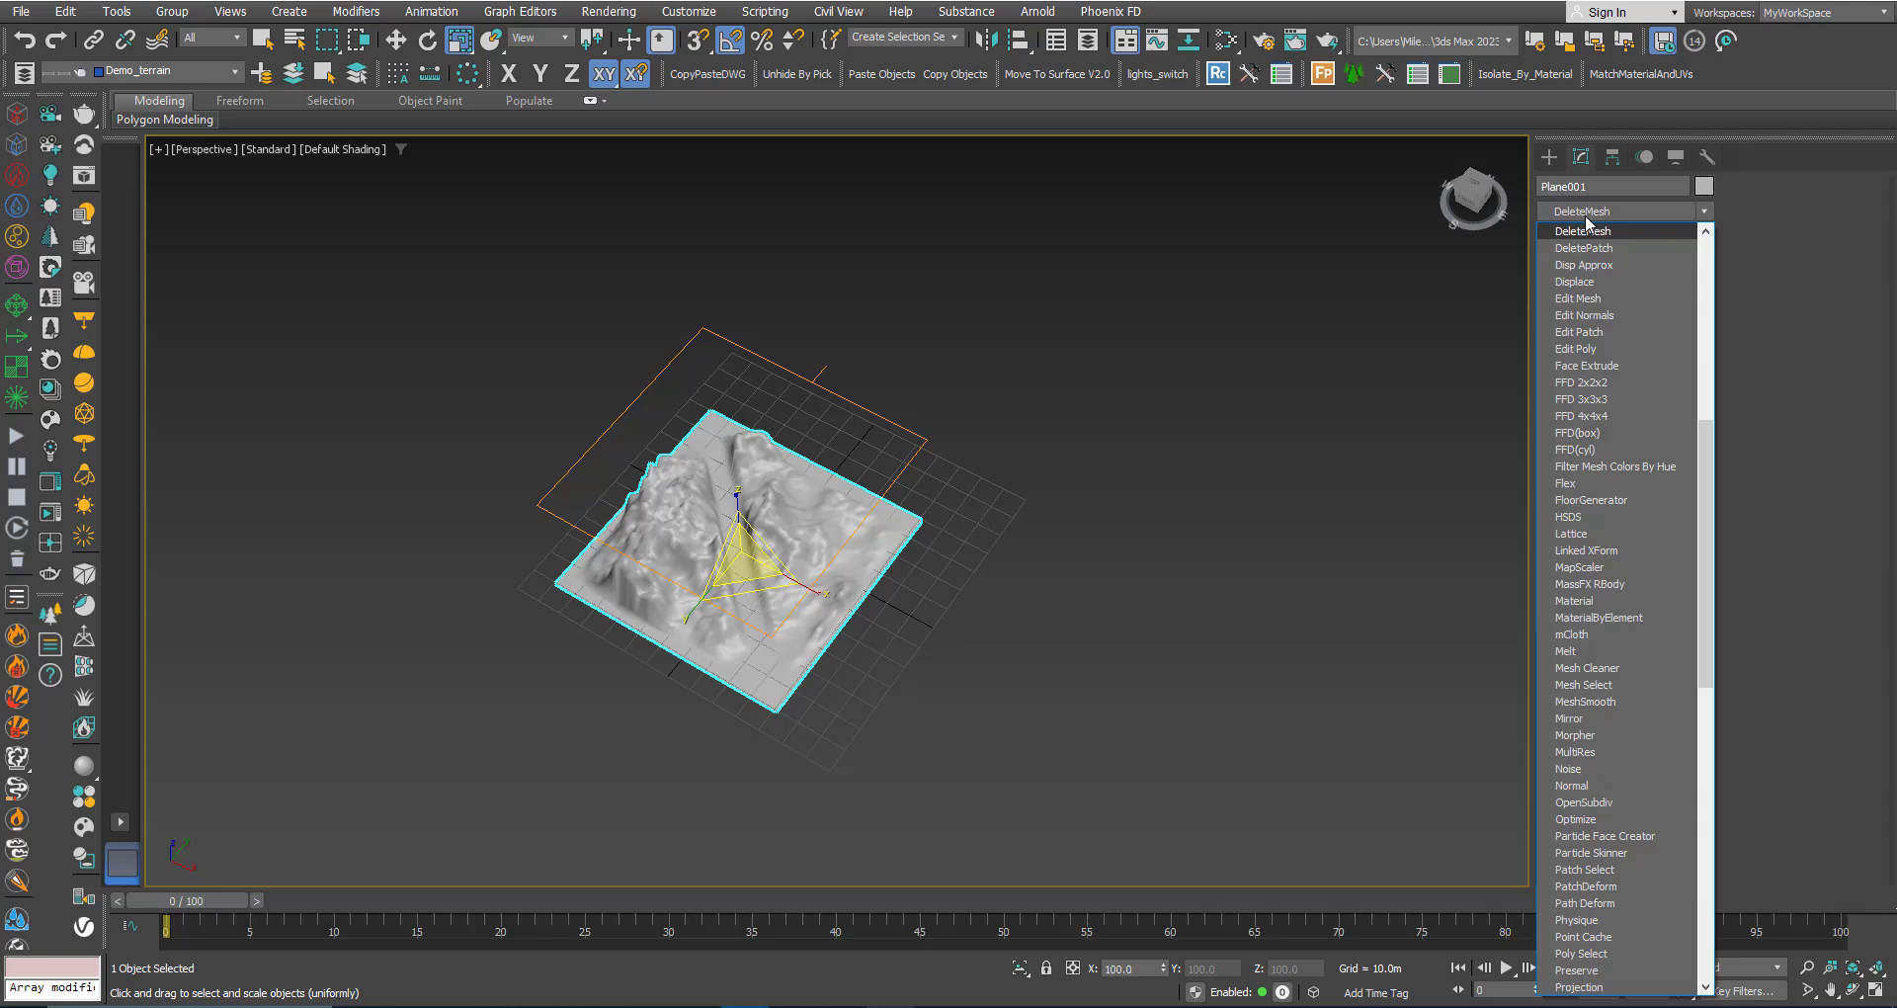
{"action": "left_click", "coordinate": [1586, 282]}
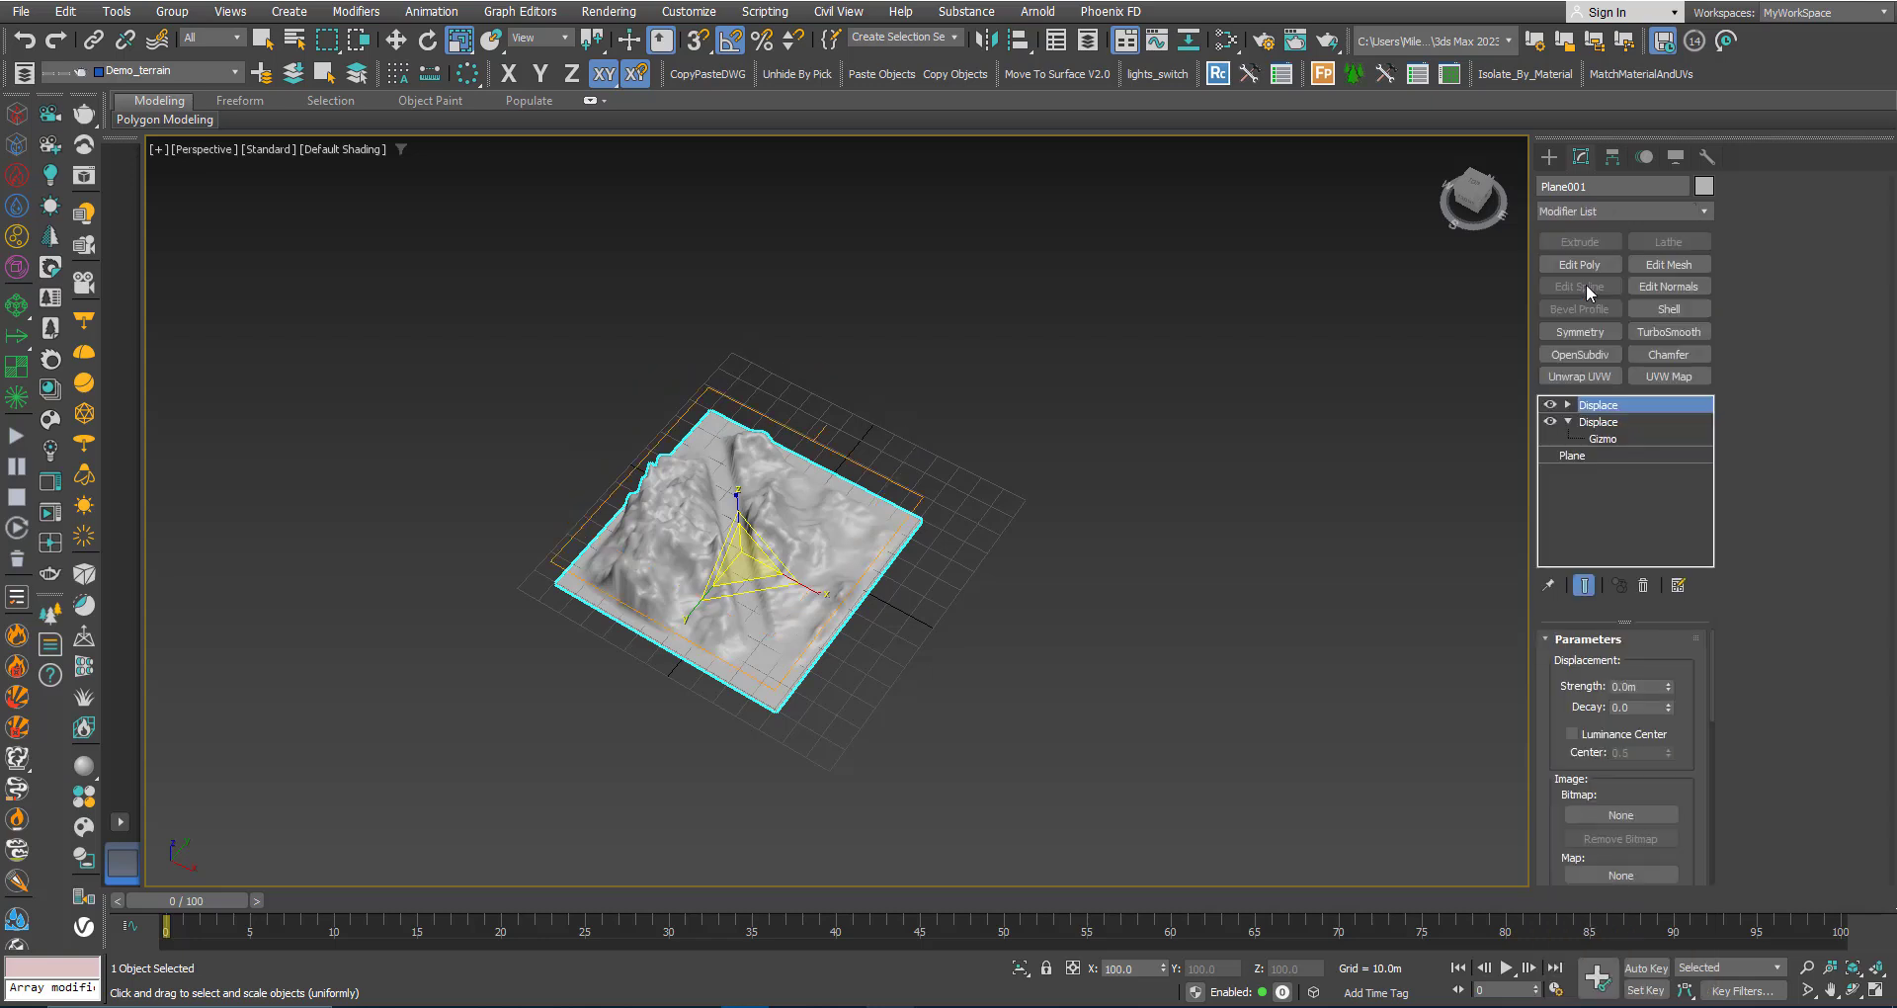
Shrink the new Displace gizmo and move it right of the central valley
{"action": "left_click", "coordinate": [1568, 406]}
{"action": "left_click", "coordinate": [1601, 422]}
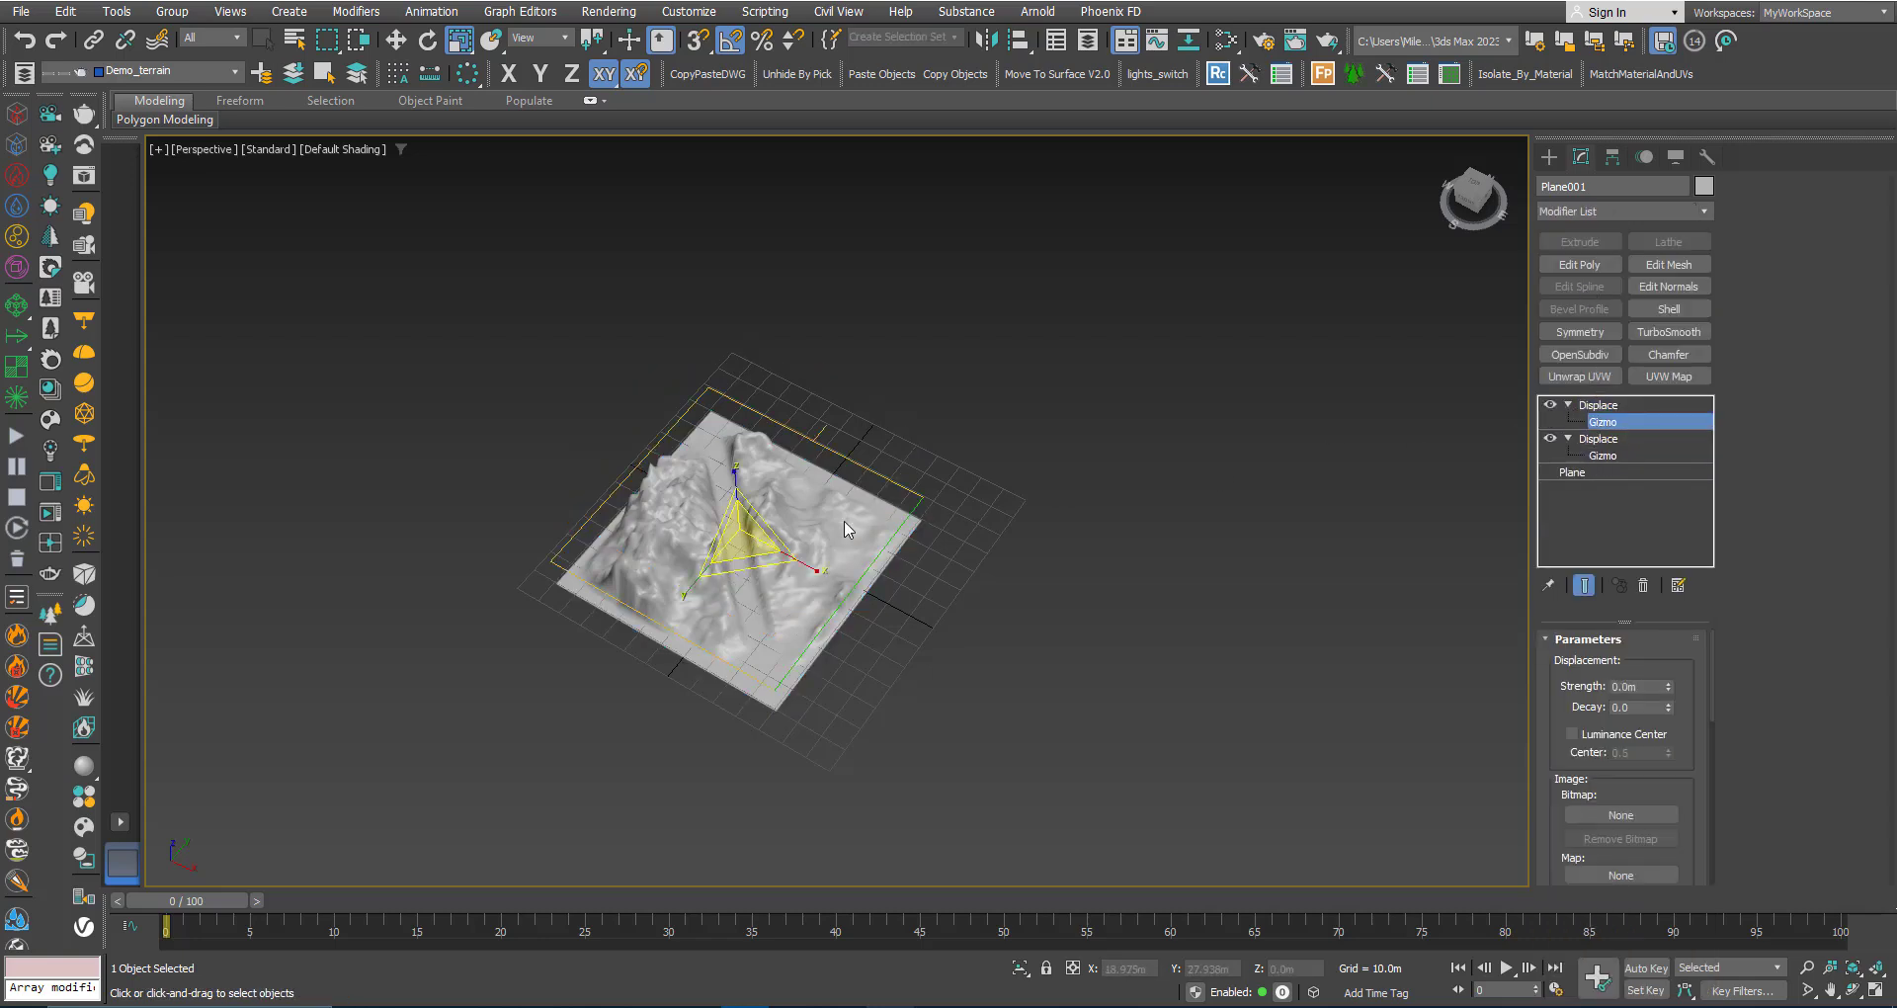
{"action": "scroll", "coordinate": [702, 559], "scroll_direction": "up", "scroll_amount": 3}
{"action": "left_click_drag", "start_coordinate": [756, 539], "coordinate": [777, 798]}
{"action": "scroll", "coordinate": [754, 585], "scroll_direction": "up", "scroll_amount": 2}
{"action": "key", "text": "w"}
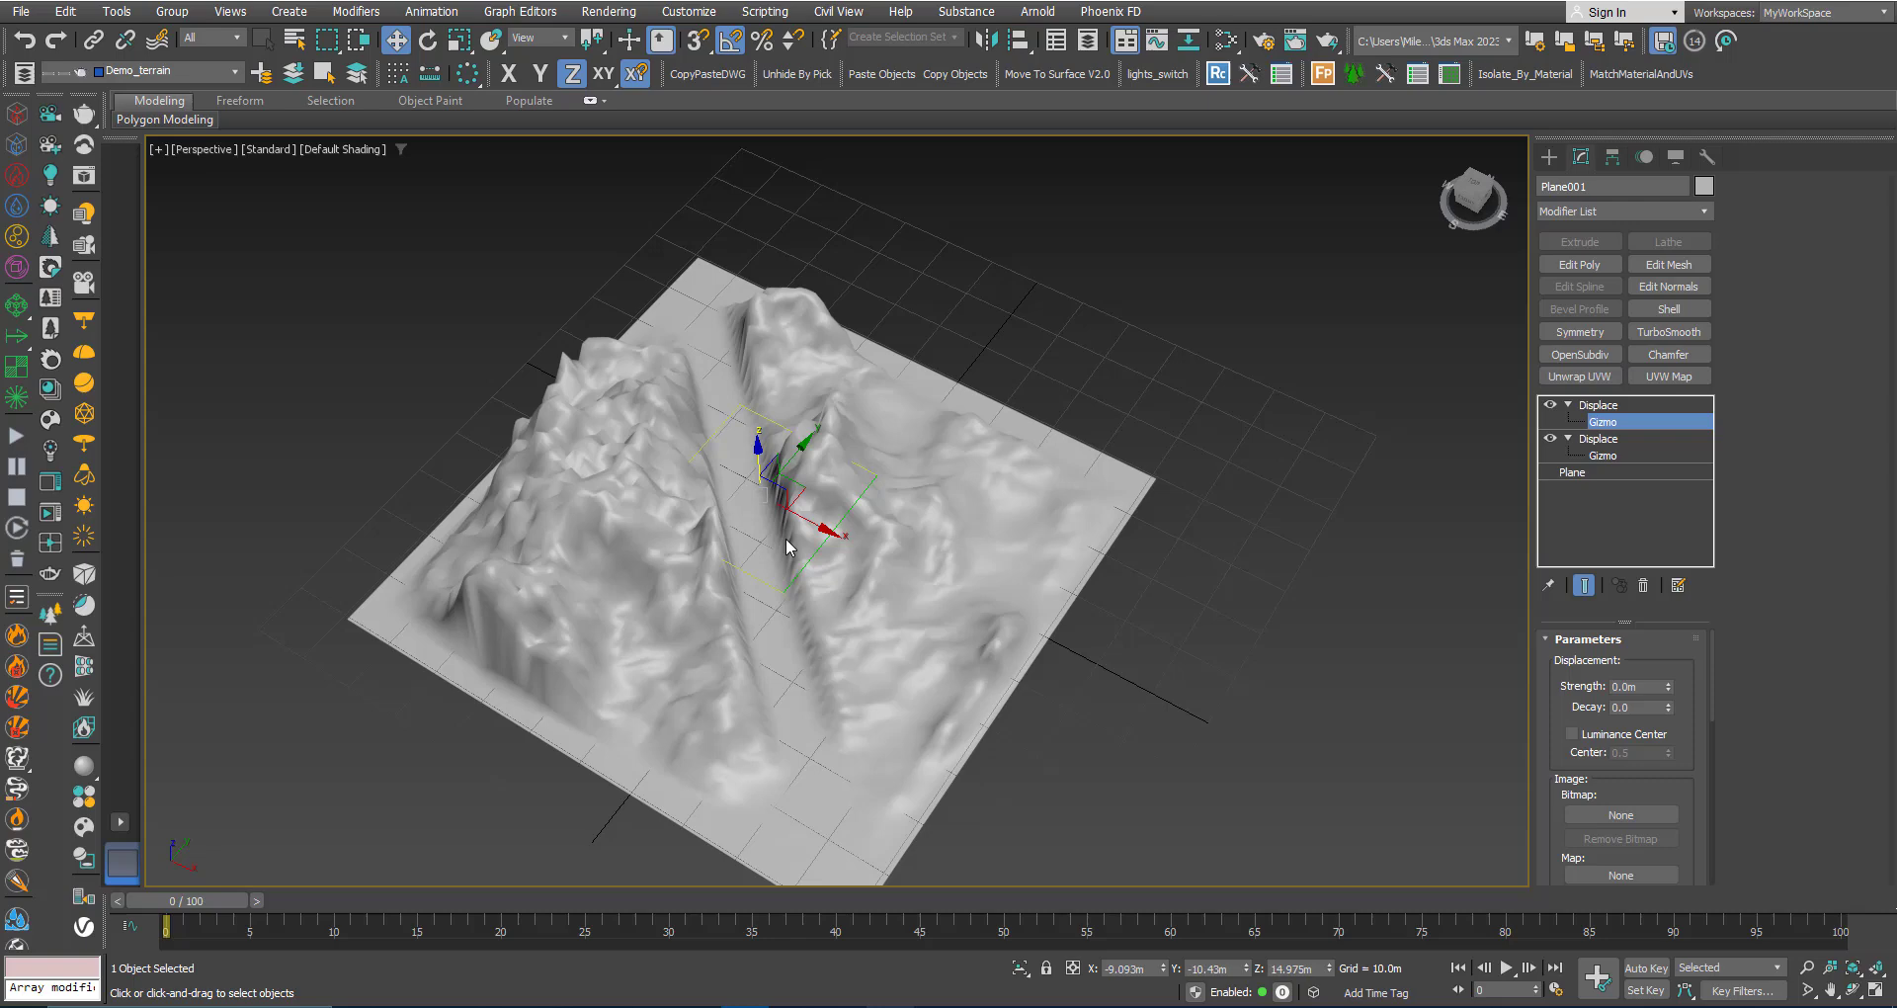
{"action": "left_click_drag", "start_coordinate": [795, 499], "coordinate": [1059, 496]}
{"action": "middle_click_drag", "start_coordinate": [942, 562], "coordinate": [850, 525]}
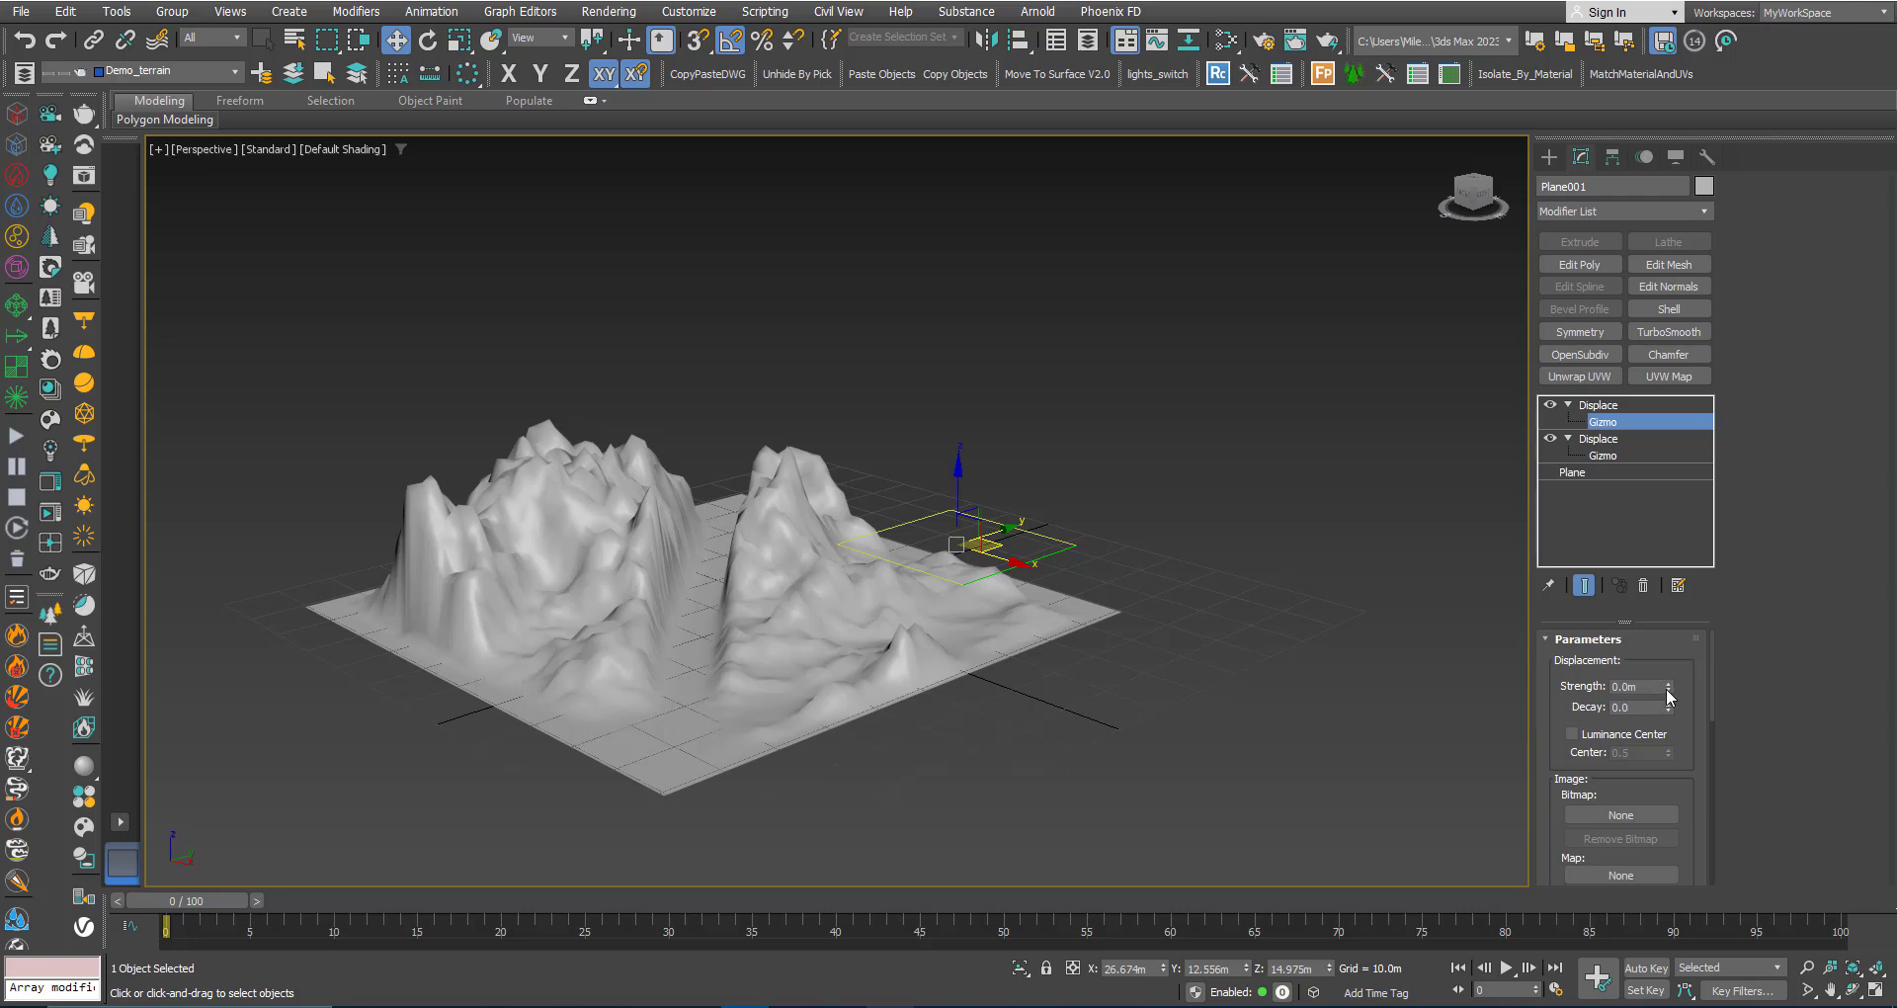
Raise the second Displace strength and slide its gizmo along Y and back along X
{"action": "left_click_drag", "start_coordinate": [1668, 695], "coordinate": [1675, 614]}
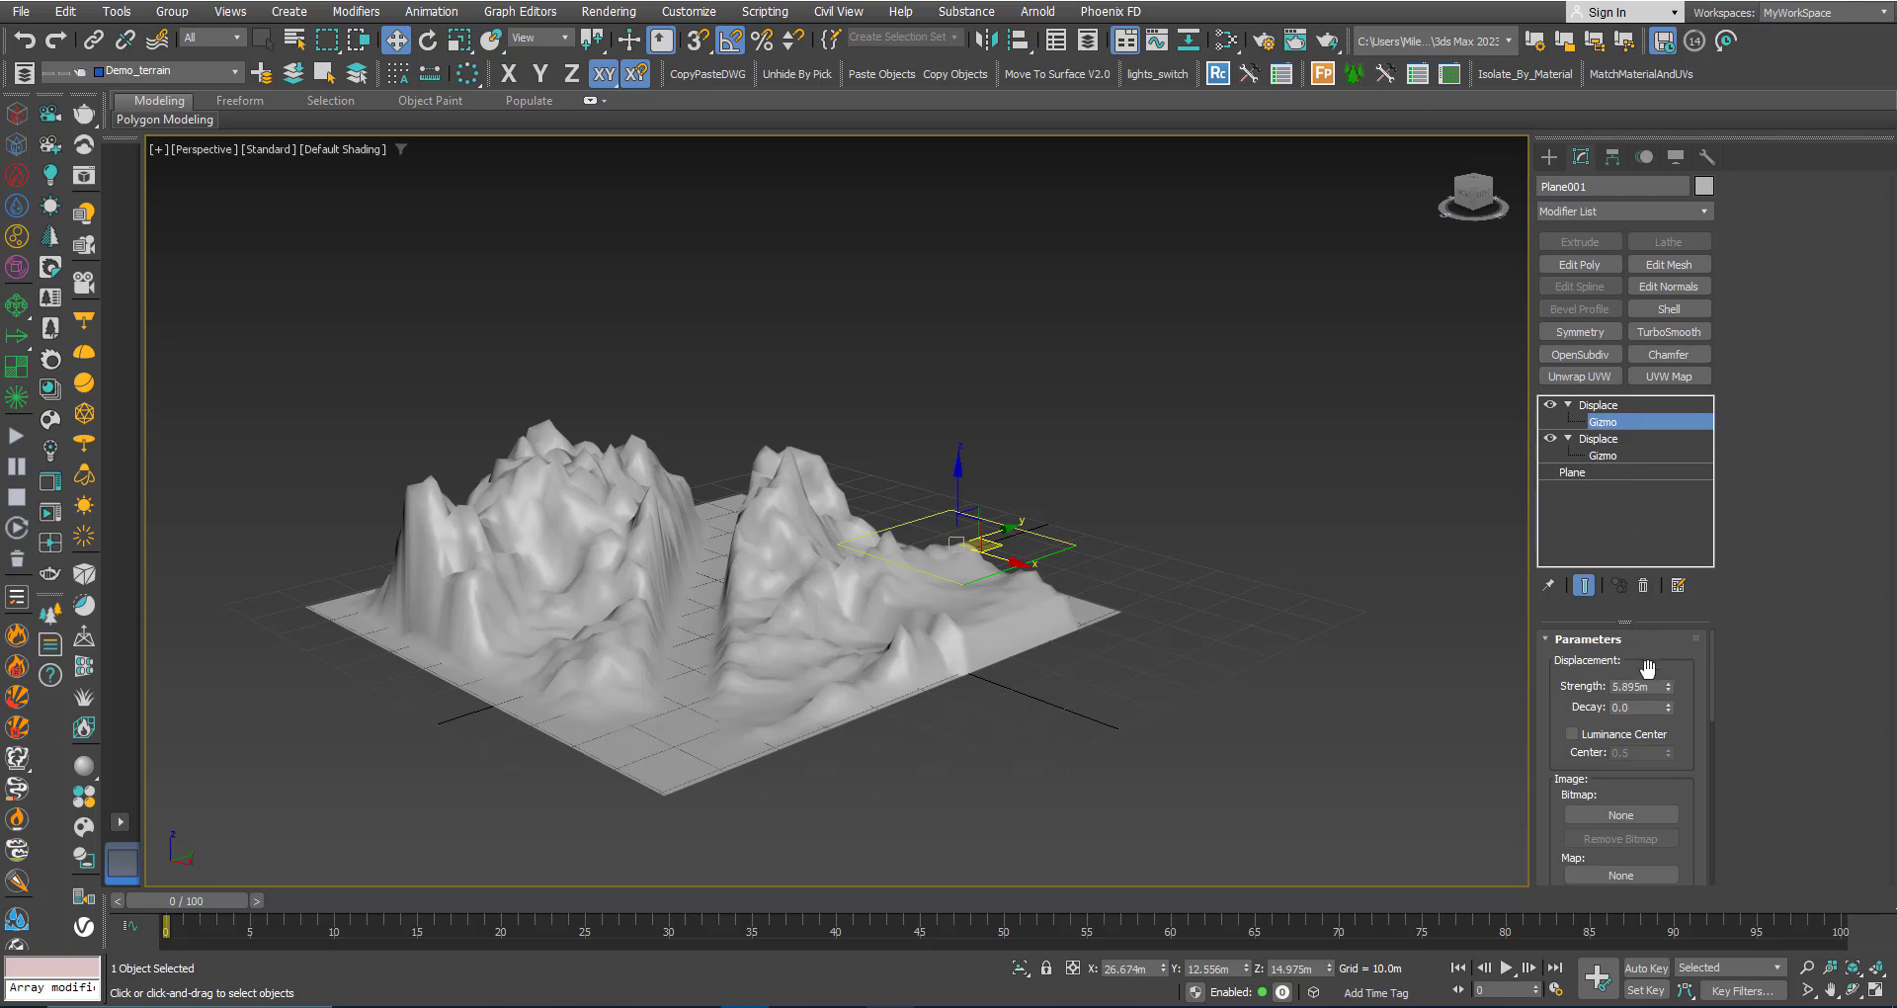
{"action": "middle_click_drag", "start_coordinate": [818, 592], "coordinate": [768, 640], "text": "alt"}
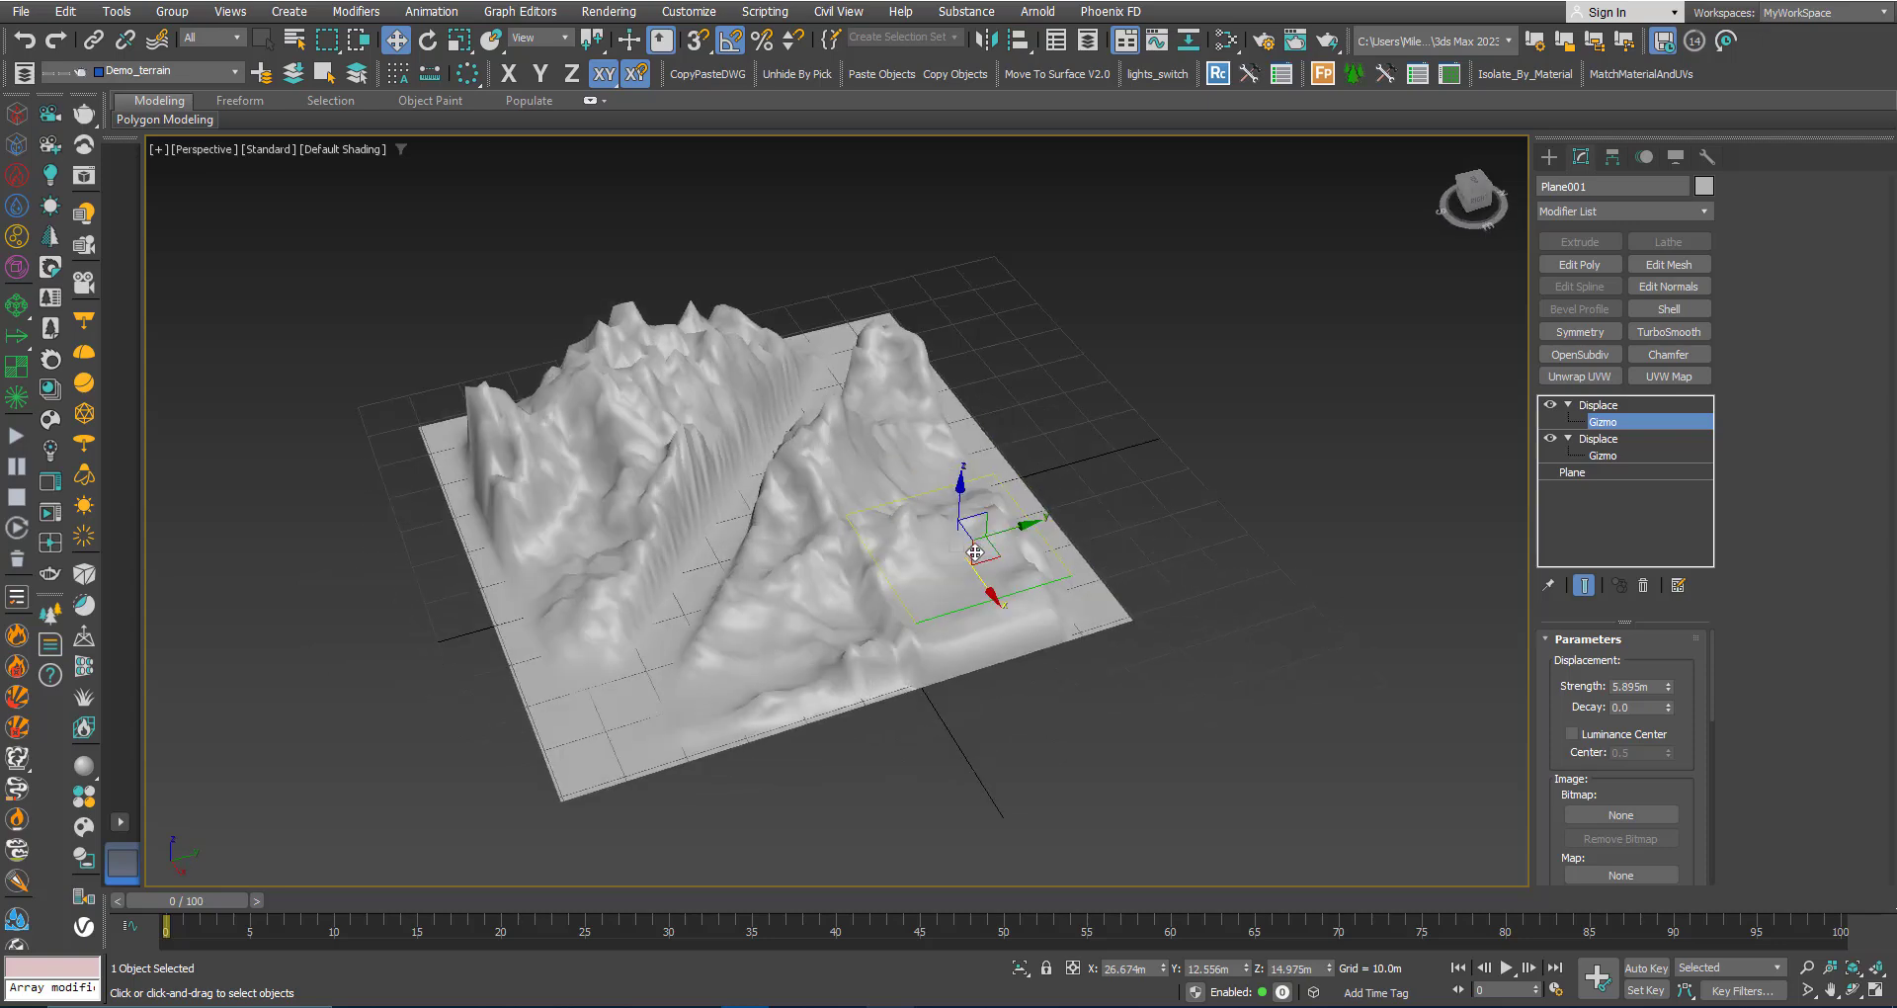
{"action": "scroll", "coordinate": [940, 611], "scroll_direction": "up", "scroll_amount": 3}
{"action": "middle_click_drag", "start_coordinate": [940, 603], "coordinate": [1001, 559], "text": "alt"}
{"action": "left_click_drag", "start_coordinate": [985, 537], "coordinate": [1044, 534]}
{"action": "left_click_drag", "start_coordinate": [1018, 593], "coordinate": [1016, 561]}
{"action": "middle_click_drag", "start_coordinate": [1017, 561], "coordinate": [1055, 542], "text": "alt"}
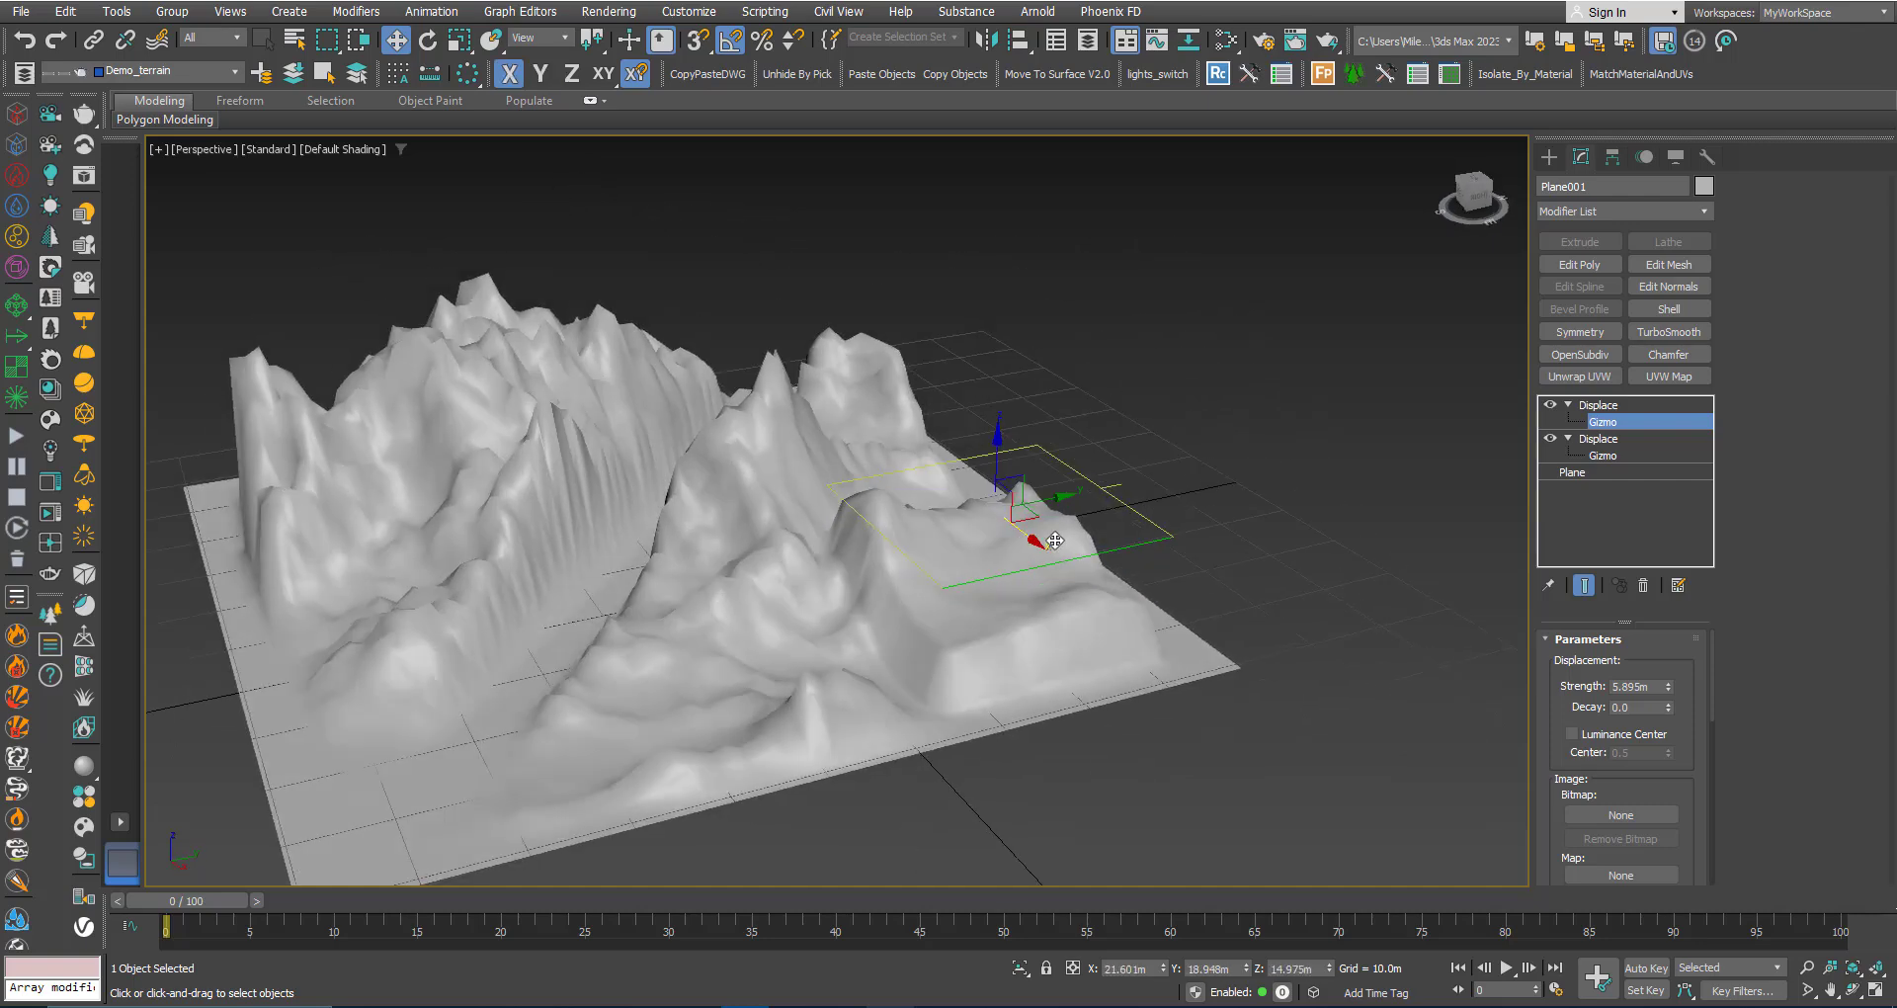
Scale the second Displace gizmo down to 75% and rotate it about its Y axis
{"action": "key", "text": "r"}
{"action": "left_click_drag", "start_coordinate": [991, 505], "coordinate": [966, 459]}
{"action": "middle_click_drag", "start_coordinate": [970, 568], "coordinate": [950, 571], "text": "alt"}
{"action": "key", "text": "e"}
{"action": "left_click_drag", "start_coordinate": [1008, 490], "coordinate": [1014, 667]}
Move the gizmo toward the terrain centre, keeping the strength at 5.895m
{"action": "key", "text": "w"}
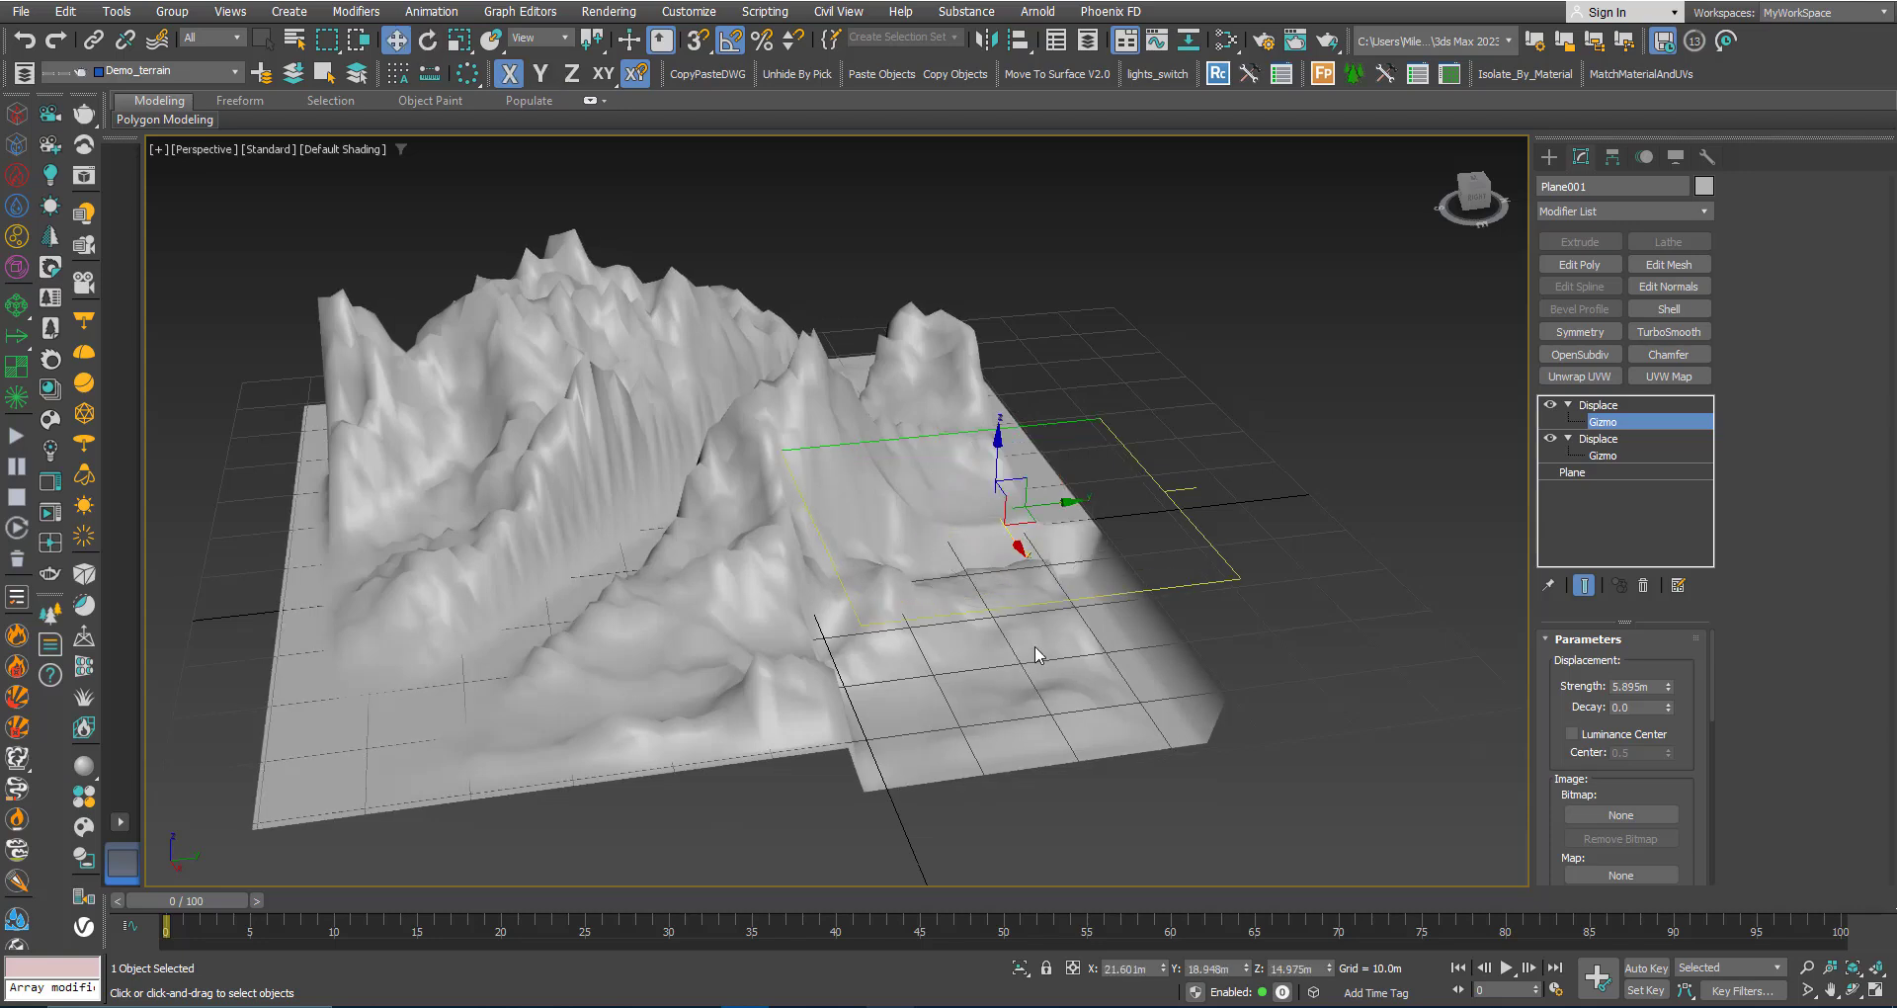
{"action": "left_click_drag", "start_coordinate": [1018, 518], "coordinate": [709, 463]}
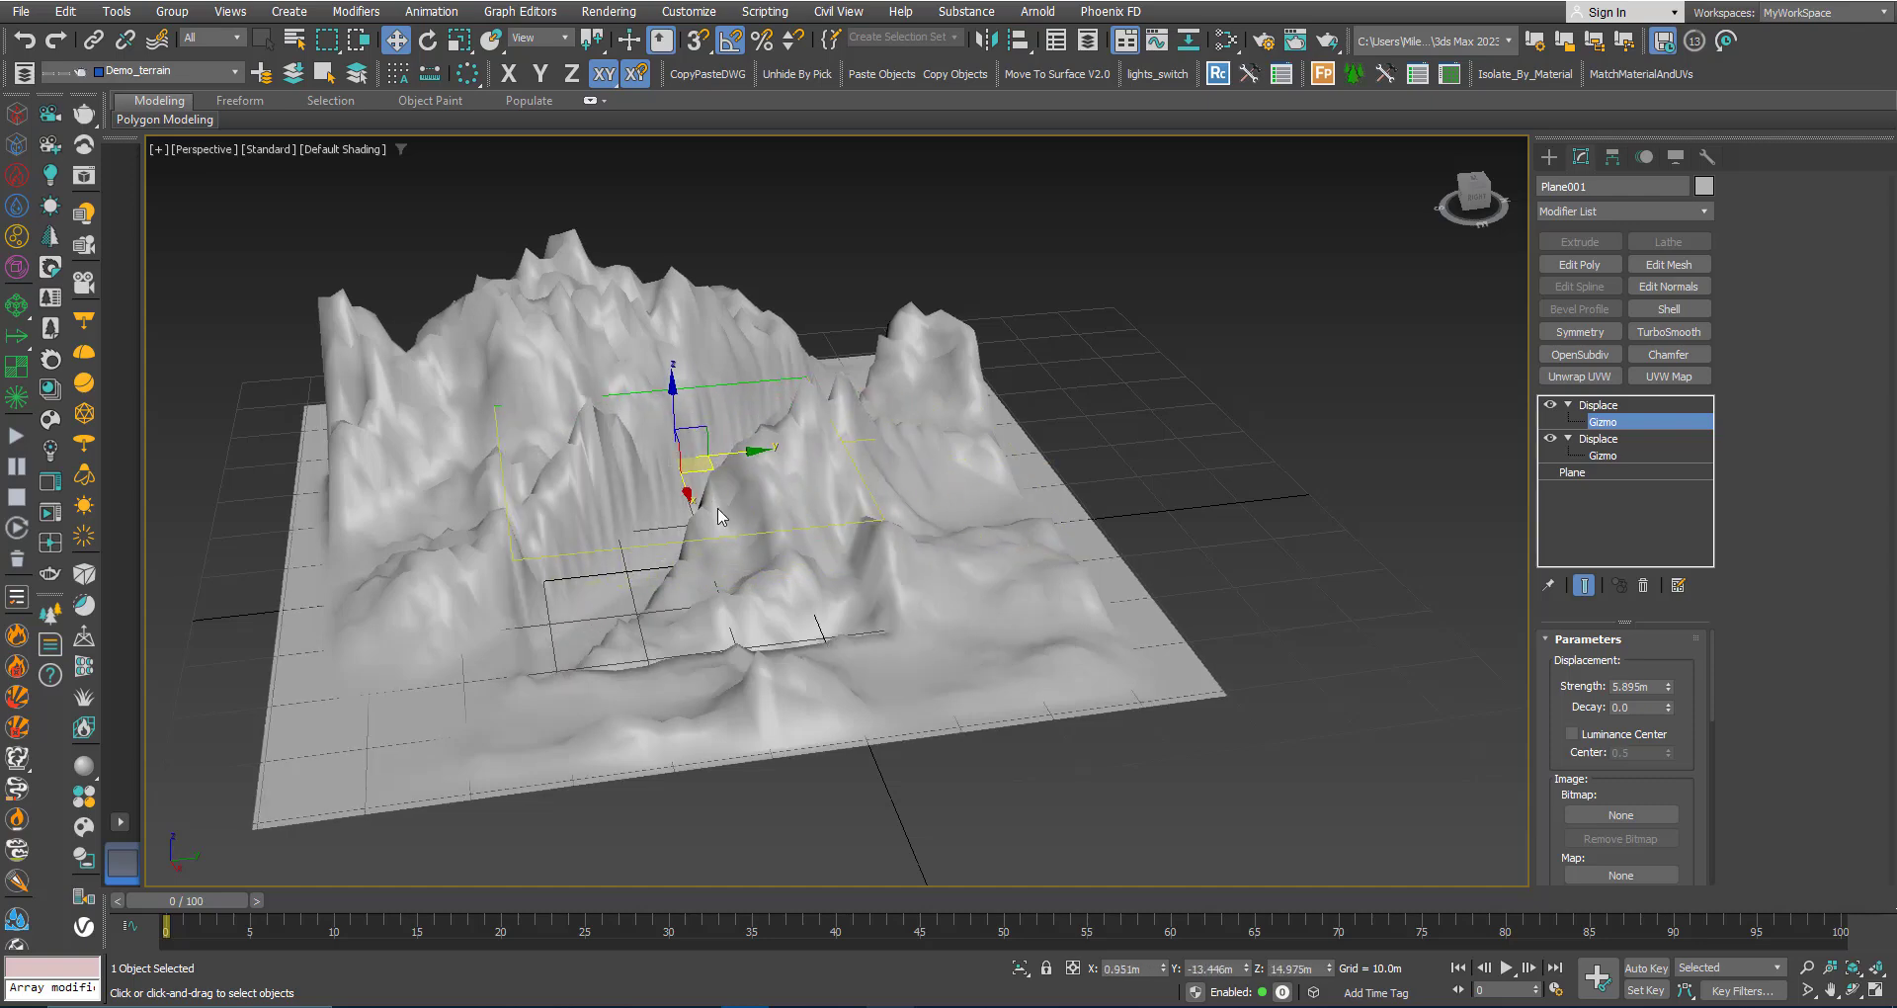
{"action": "middle_click_drag", "start_coordinate": [739, 578], "coordinate": [776, 568], "text": "alt"}
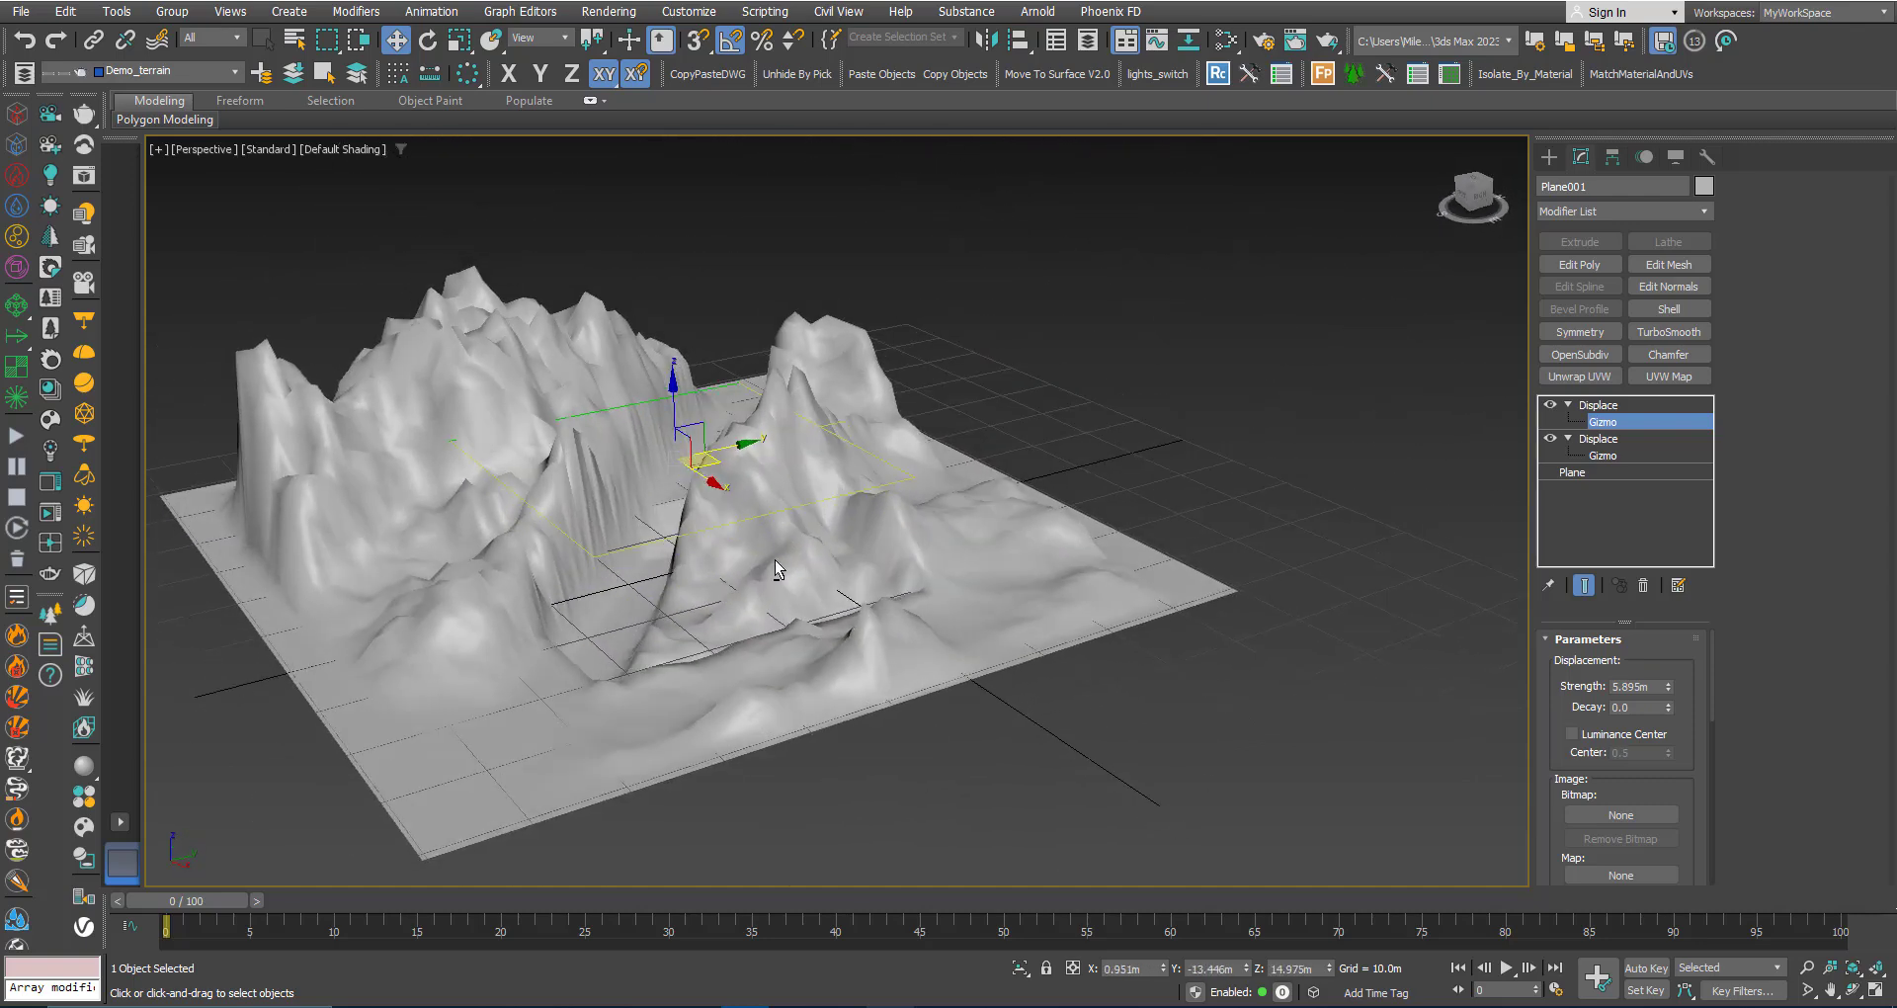
{"action": "left_click_drag", "start_coordinate": [1670, 687], "coordinate": [1640, 701]}
{"action": "right_click", "coordinate": [1640, 701]}
Move the gizmo toward the terrain's right side, shrinking it slightly
{"action": "left_click_drag", "start_coordinate": [702, 460], "coordinate": [934, 554]}
{"action": "key", "text": "r"}
{"action": "middle_click_drag", "start_coordinate": [921, 585], "coordinate": [891, 642], "text": "alt"}
{"action": "key", "text": "w"}
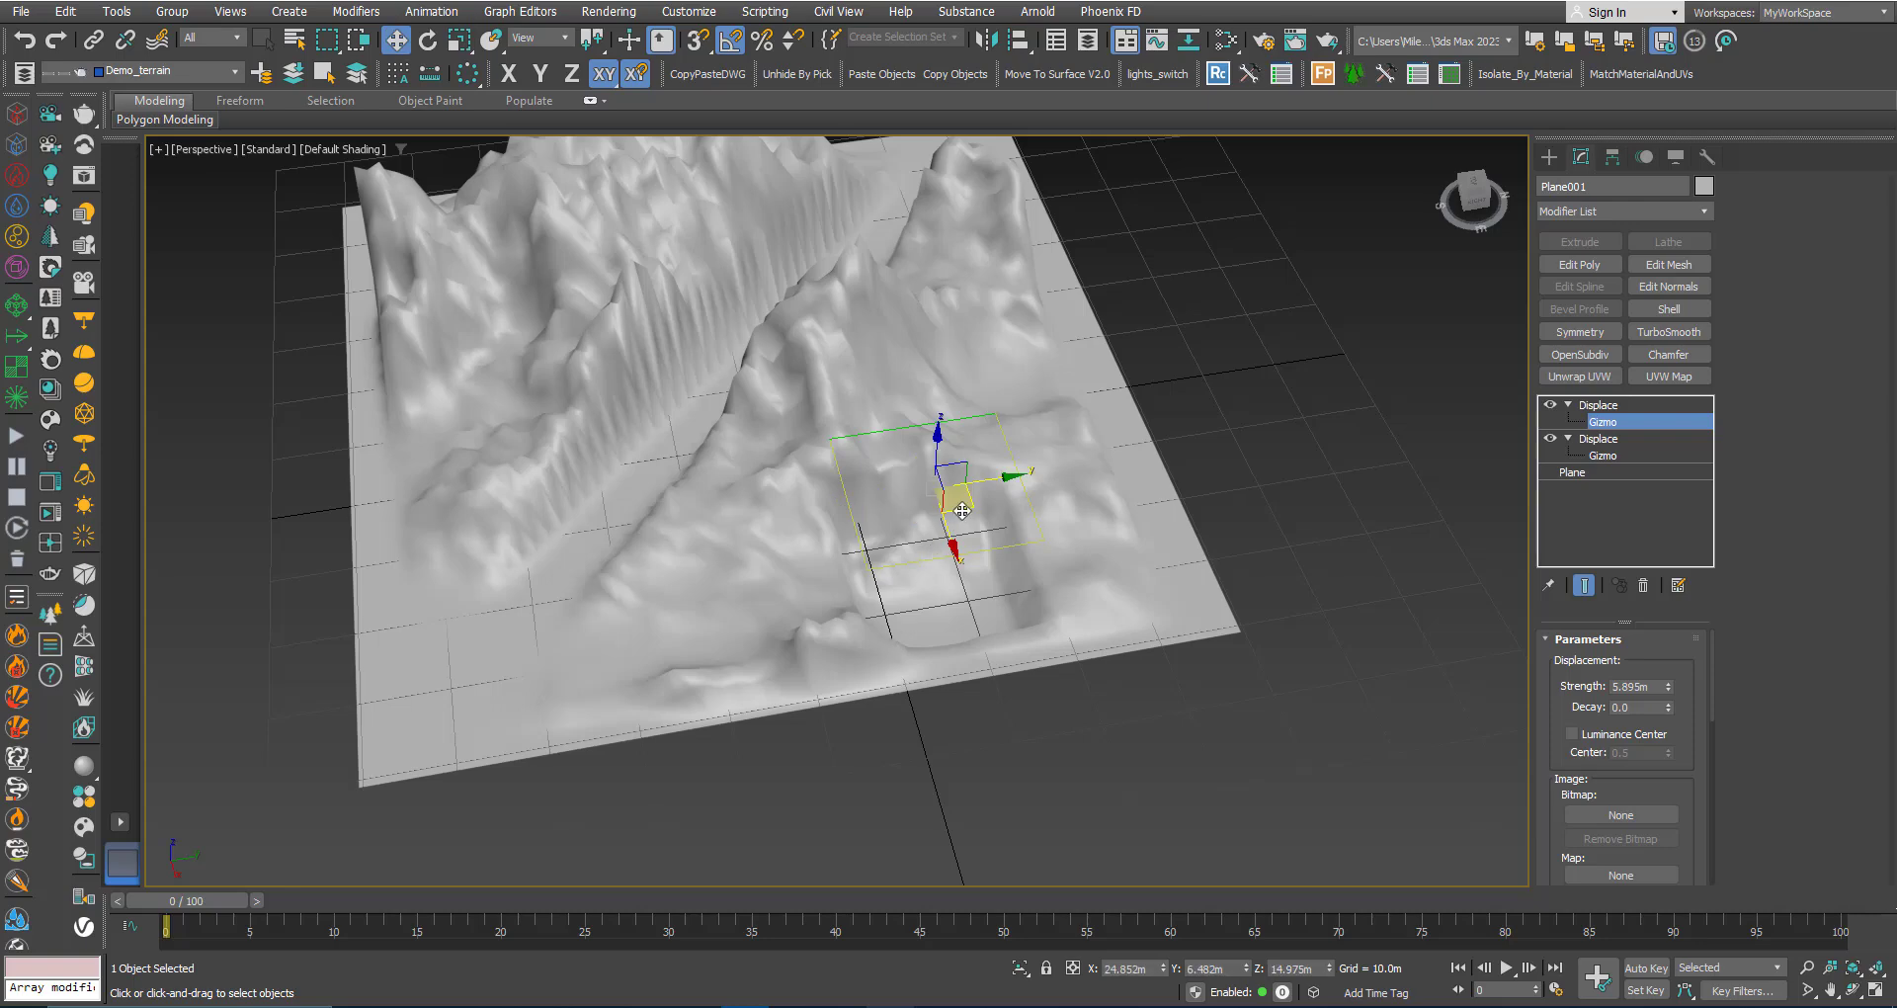
{"action": "left_click_drag", "start_coordinate": [961, 504], "coordinate": [1133, 481]}
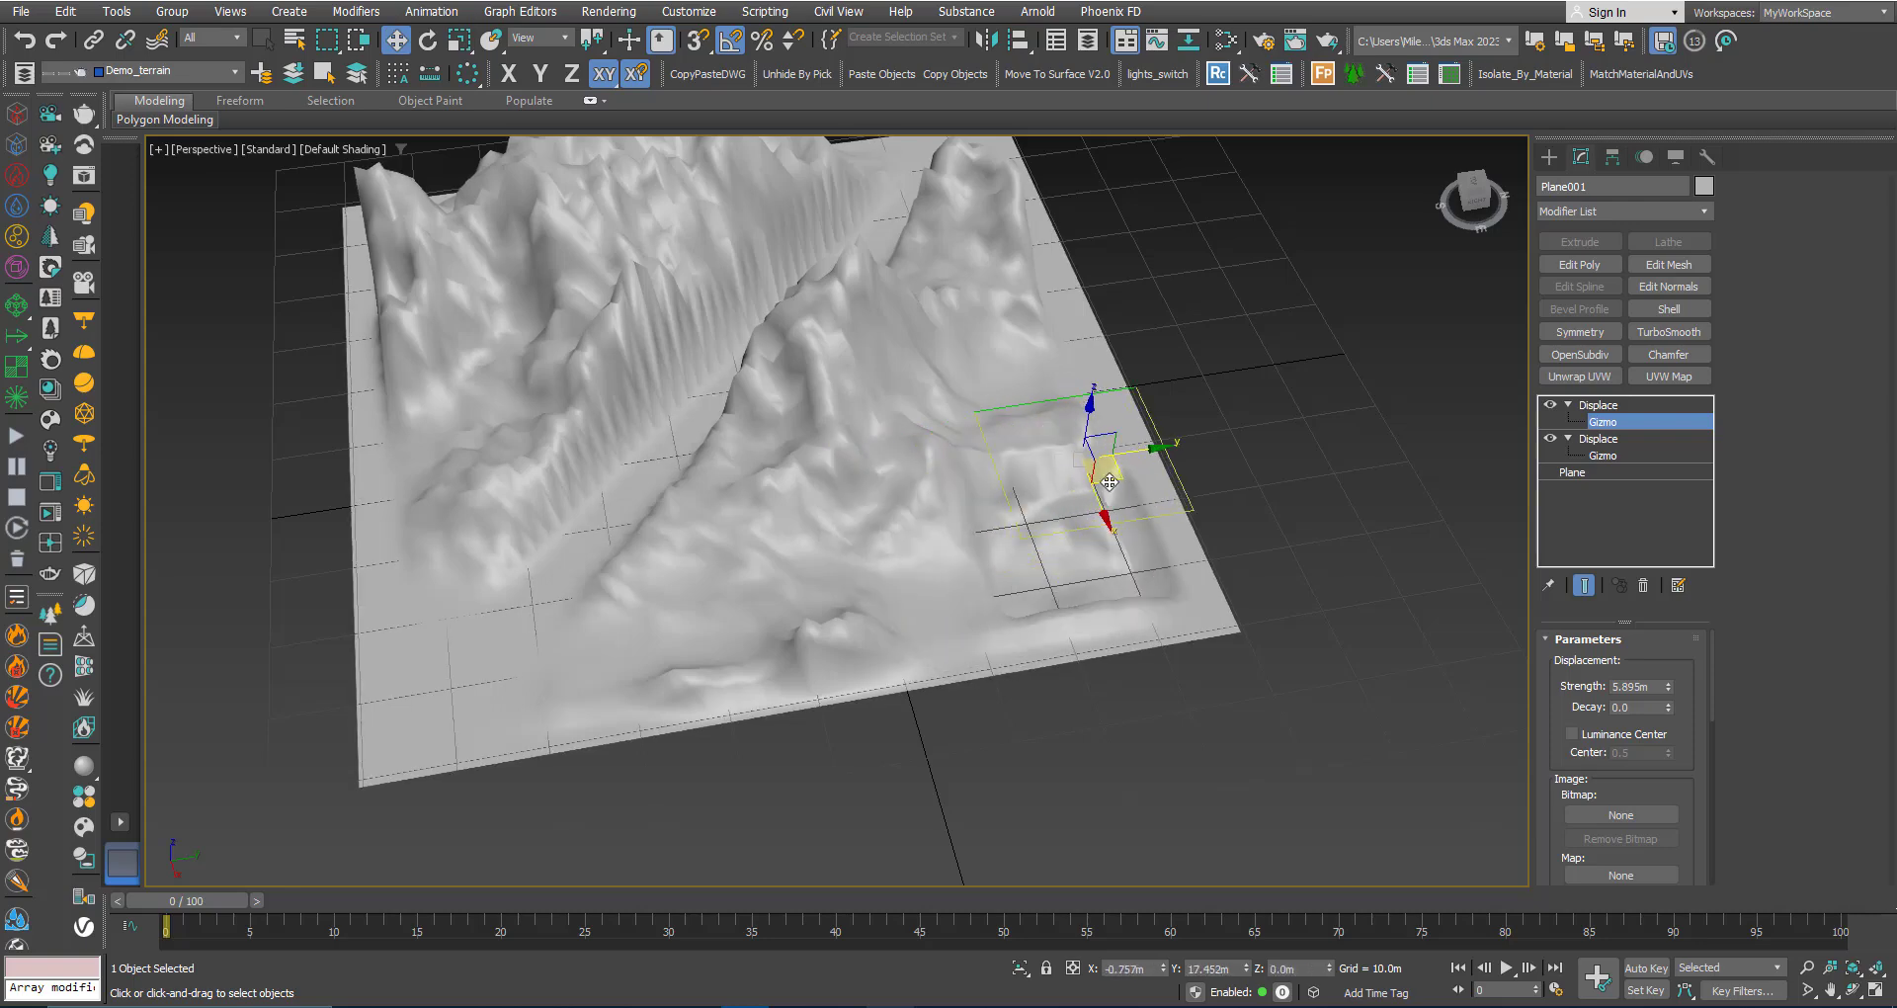
Nudge the gizmo along Y, hide the perspective grid, and reframe the terrain
{"action": "middle_click_drag", "start_coordinate": [1127, 494], "coordinate": [1033, 534], "text": "alt"}
{"action": "left_click_drag", "start_coordinate": [1178, 488], "coordinate": [1209, 486]}
{"action": "middle_click_drag", "start_coordinate": [1209, 486], "coordinate": [911, 494], "text": "alt"}
{"action": "key", "text": "g"}
{"action": "middle_click_drag", "start_coordinate": [1146, 572], "coordinate": [1371, 623], "text": "alt"}
{"action": "scroll", "coordinate": [954, 615], "scroll_direction": "down", "scroll_amount": 5}
{"action": "middle_click_drag", "start_coordinate": [899, 479], "coordinate": [1018, 610]}
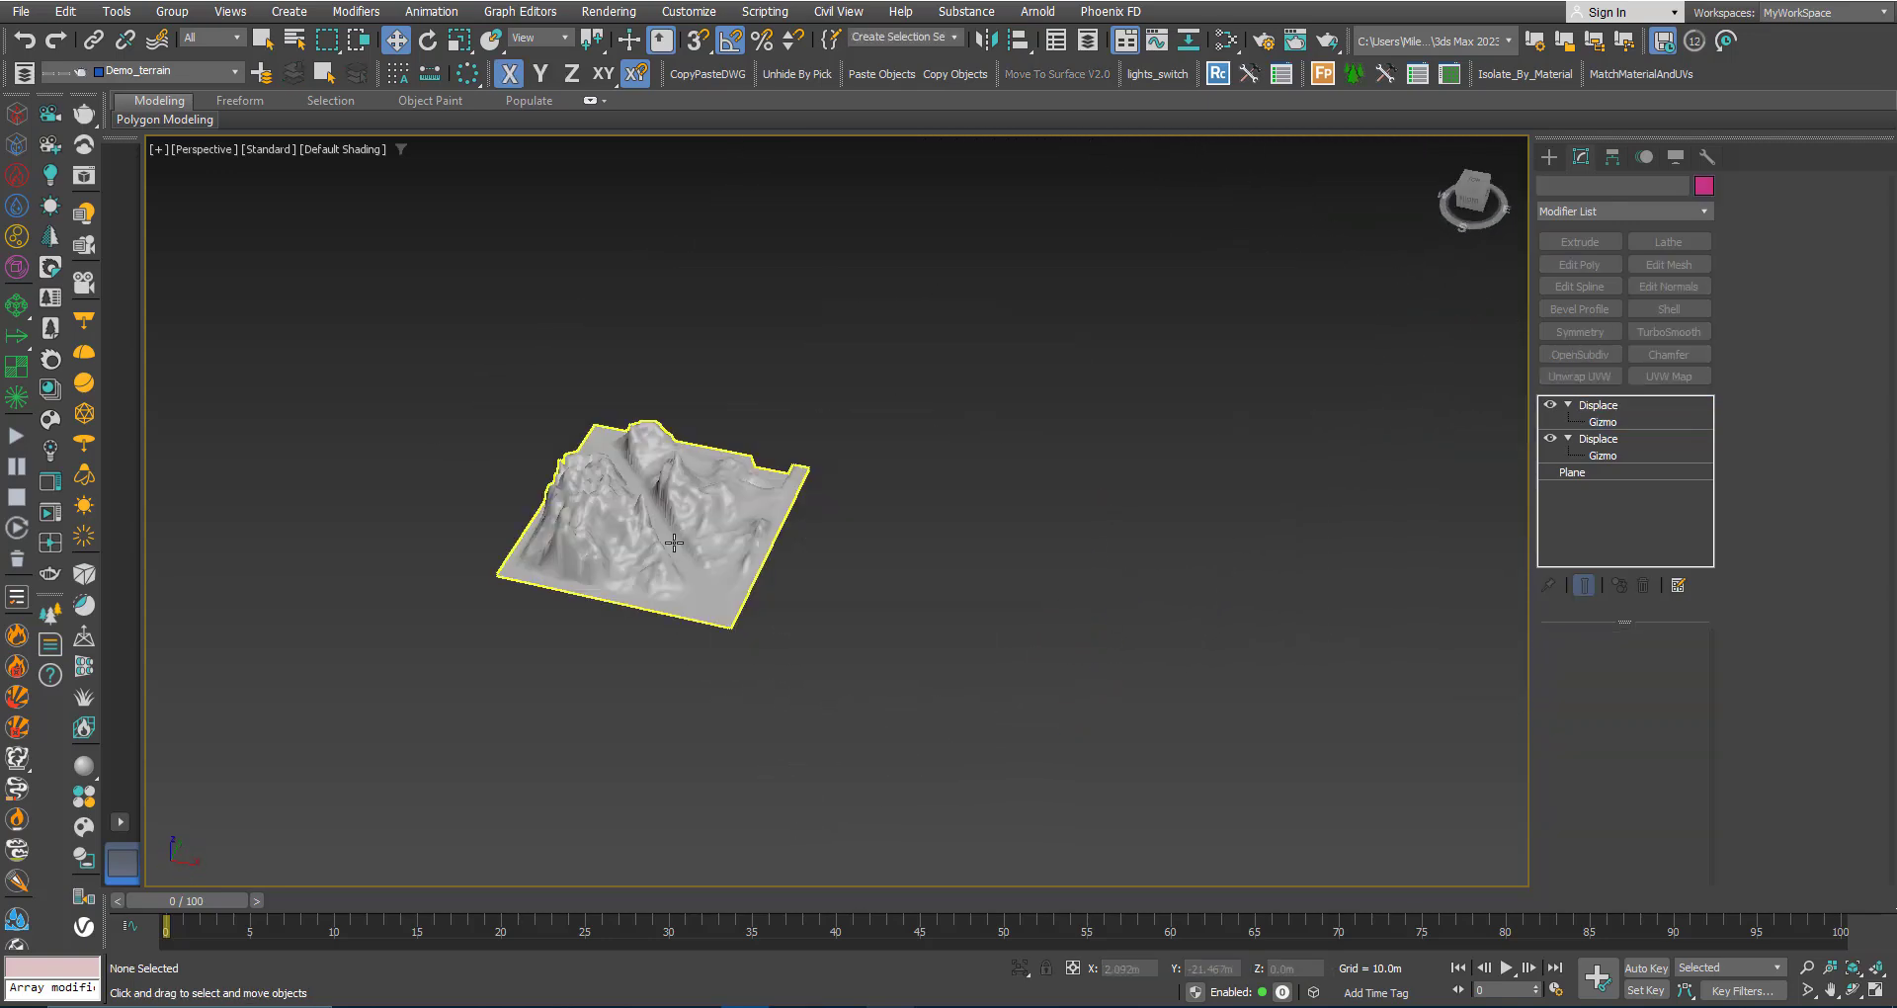
Clone the terrain plane as a copy off to the right along X
{"action": "left_click", "coordinate": [676, 546]}
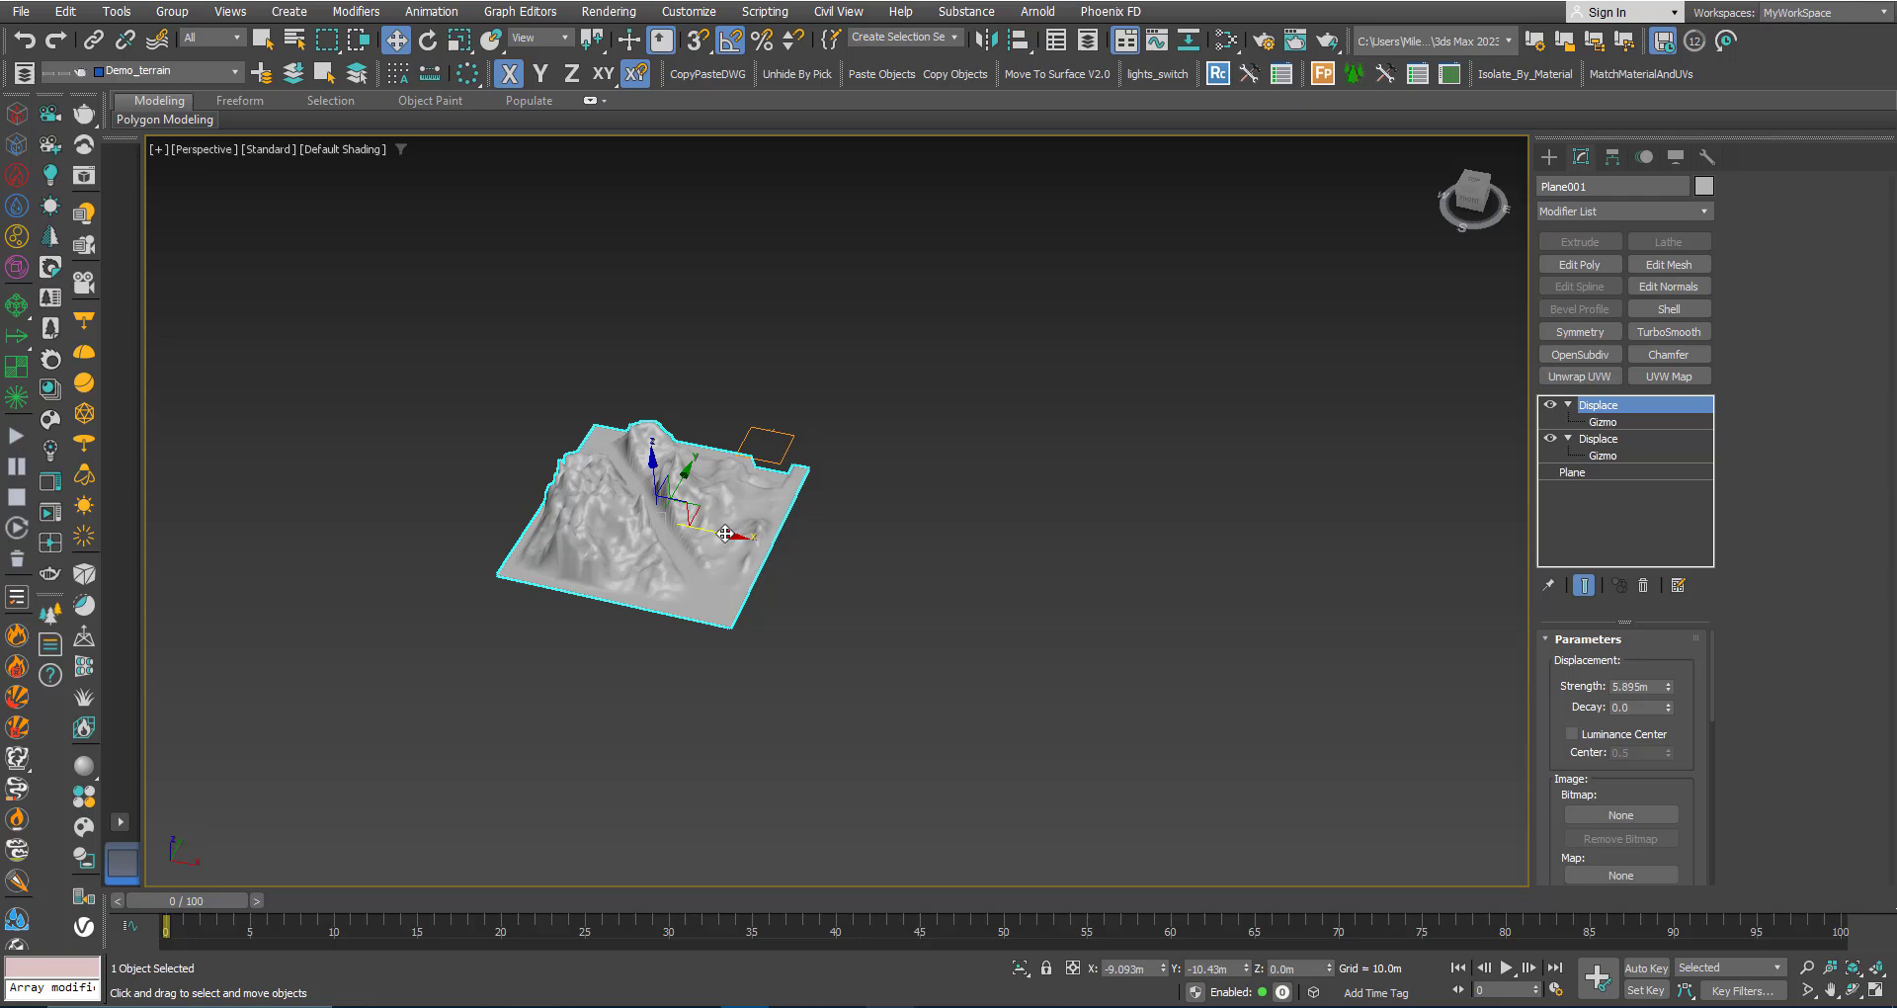
{"action": "left_click_drag", "start_coordinate": [727, 538], "coordinate": [1159, 576], "text": "shift"}
{"action": "left_click", "coordinate": [947, 586]}
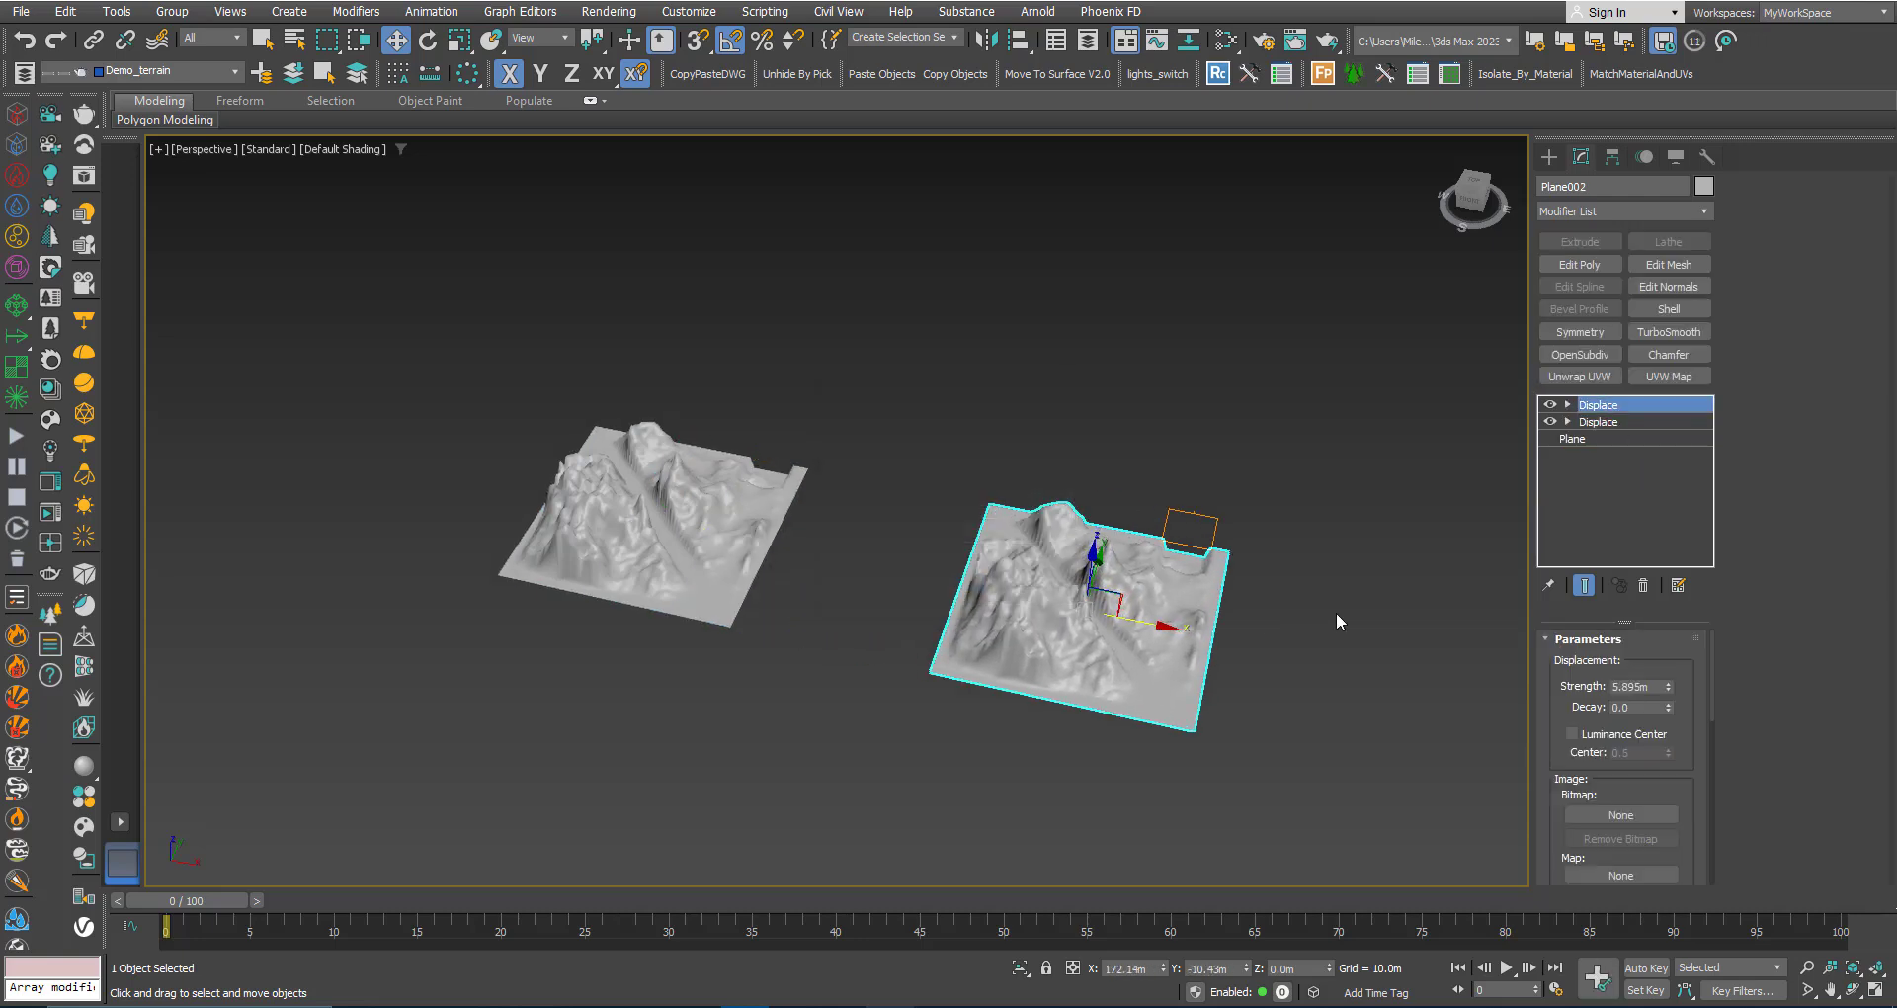
Delete one Displace from the copy and remove its heightmap bitmap
{"action": "left_click", "coordinate": [1643, 585]}
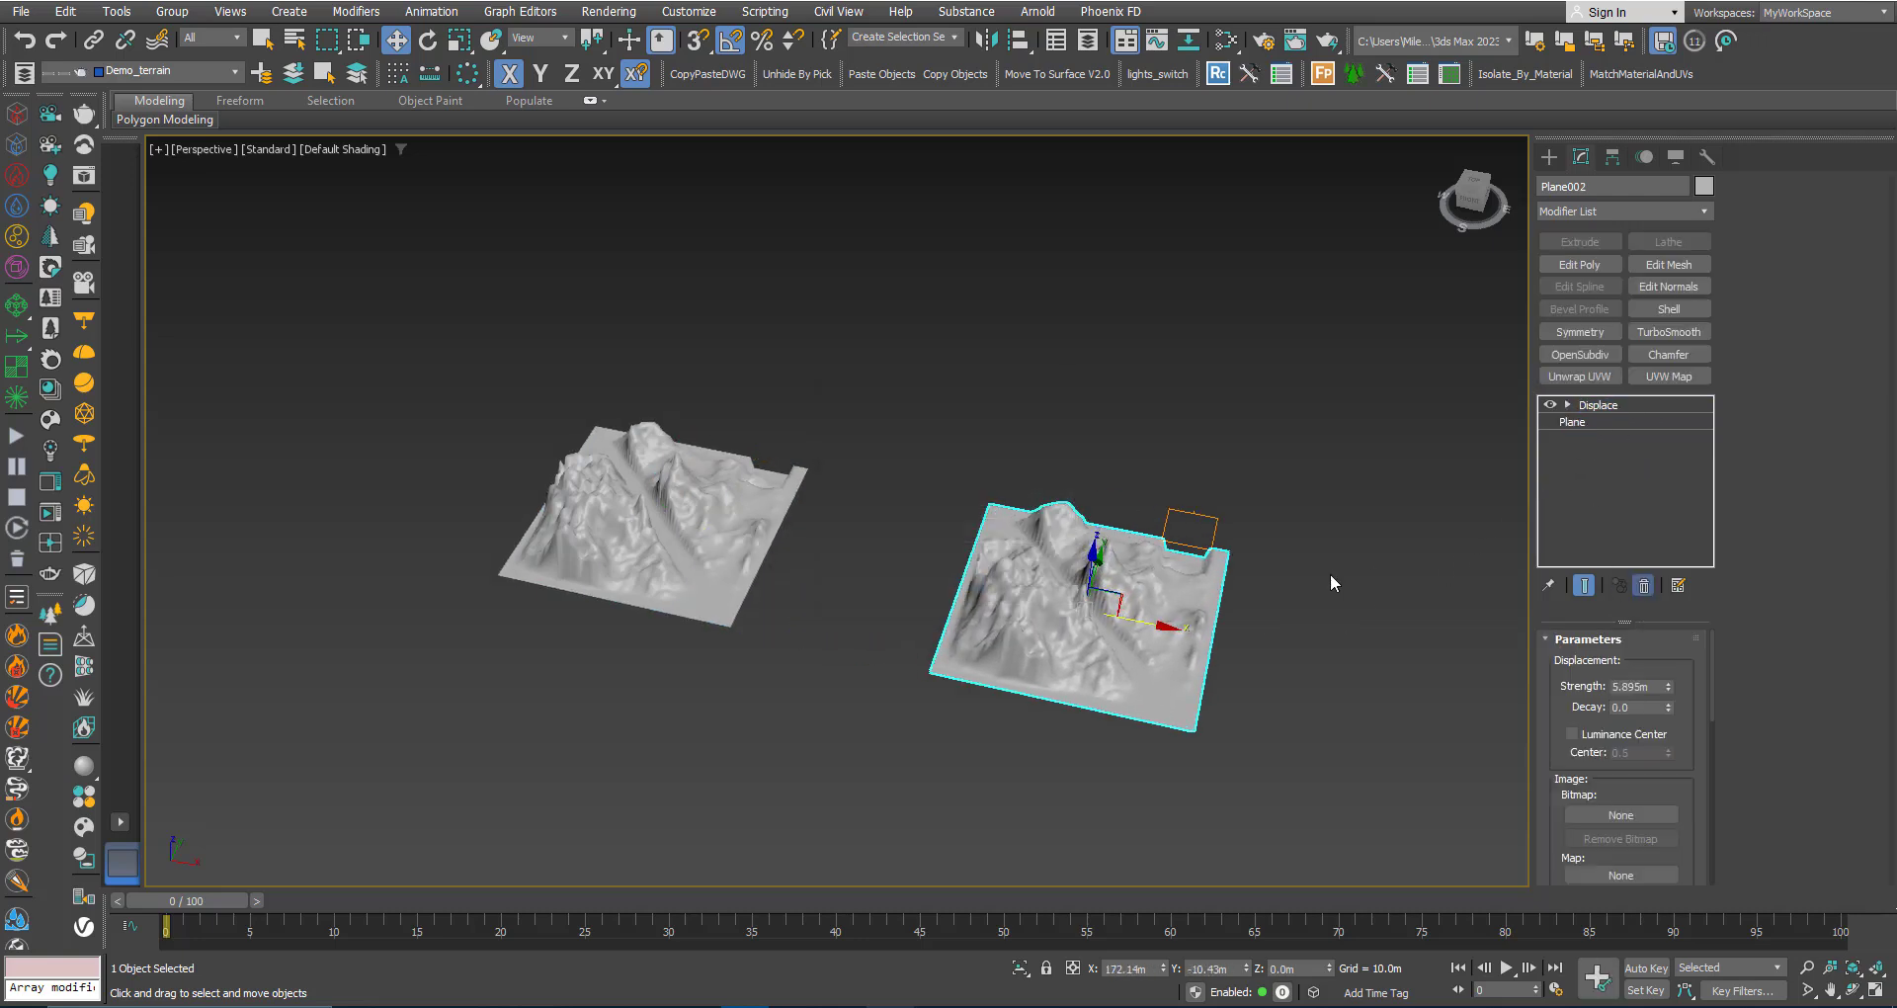
{"action": "scroll", "coordinate": [1107, 605], "scroll_direction": "up", "scroll_amount": 3}
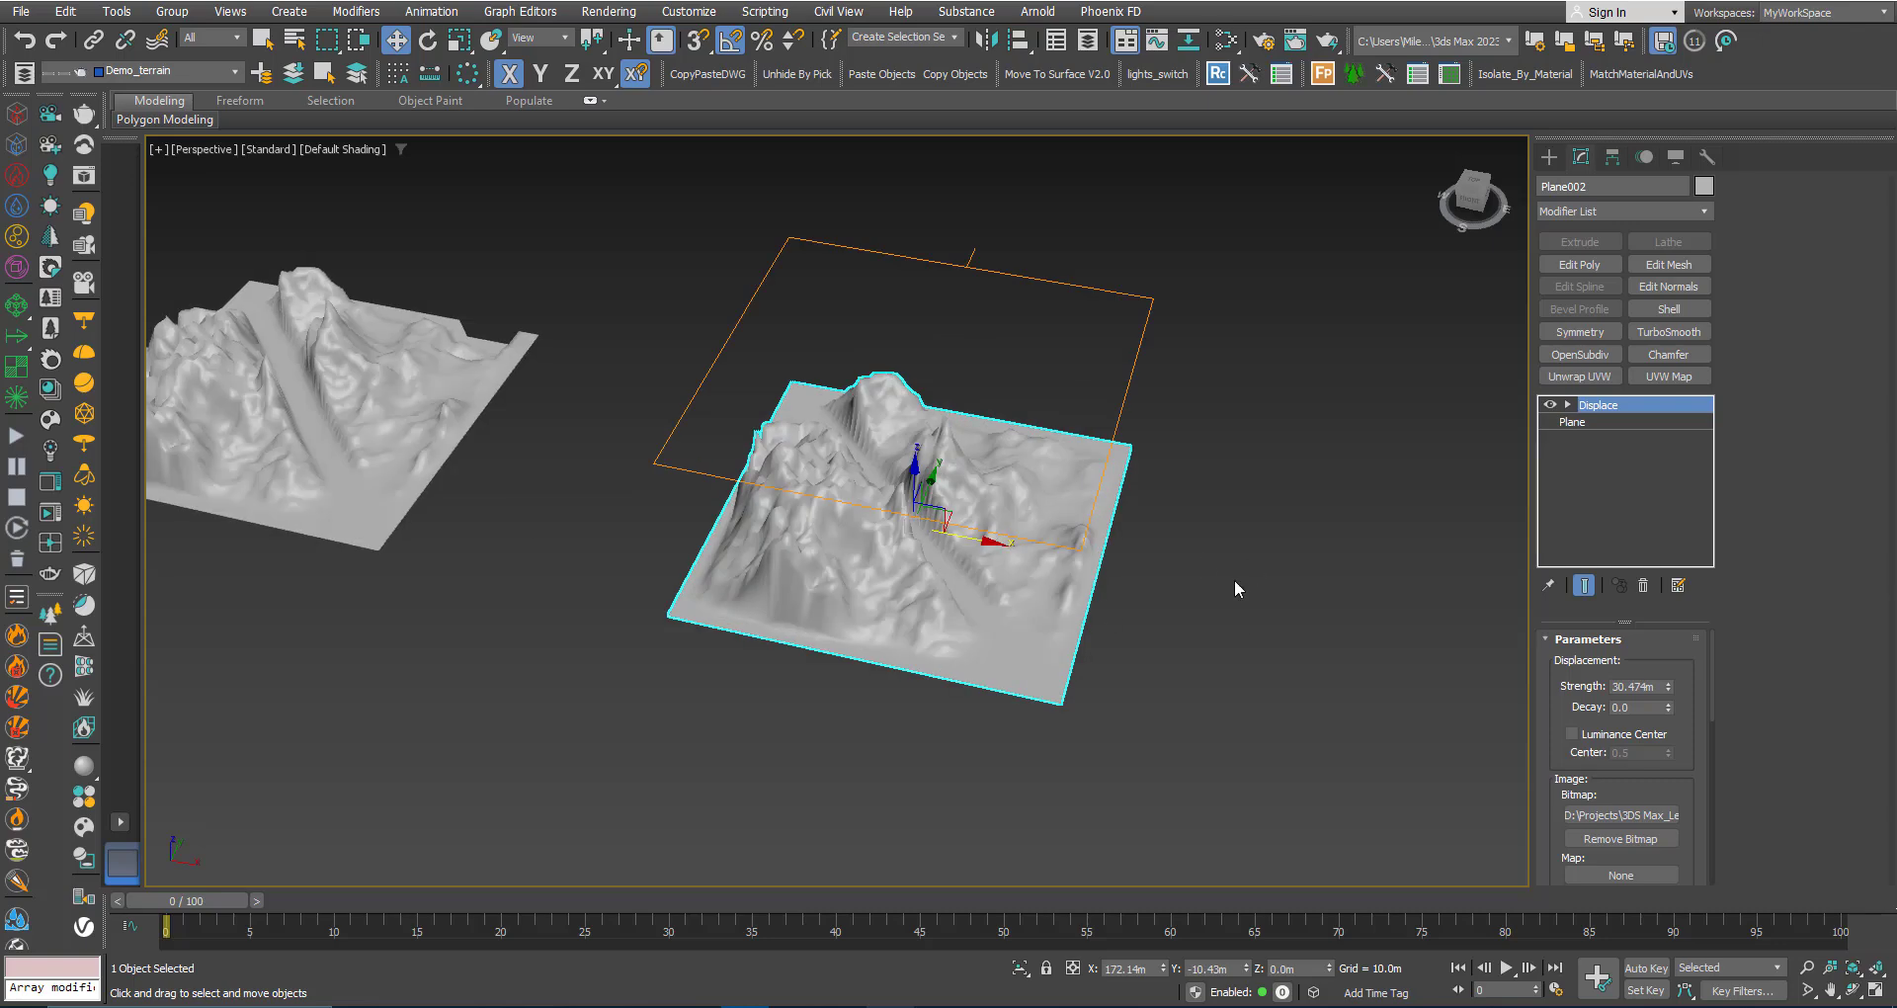
{"action": "scroll", "coordinate": [998, 533], "scroll_direction": "up", "scroll_amount": 3}
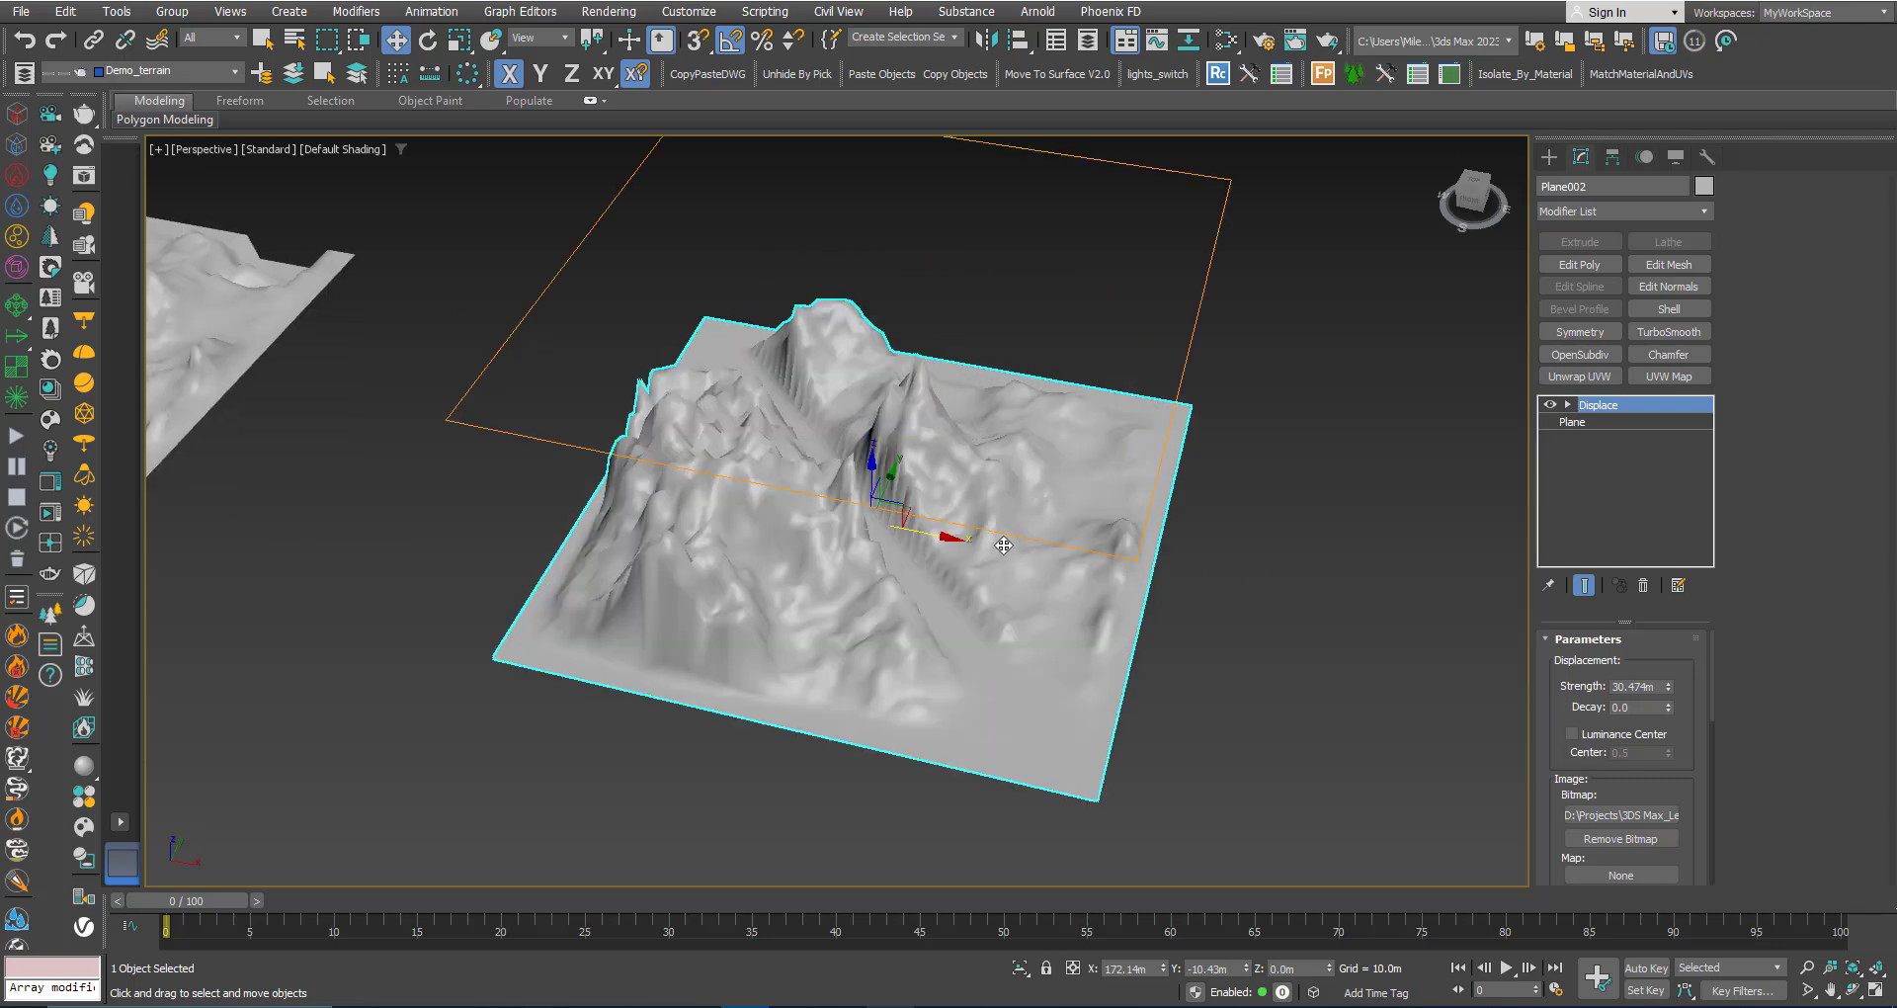
{"action": "scroll", "coordinate": [988, 630], "scroll_direction": "down", "scroll_amount": 3}
{"action": "scroll", "coordinate": [1565, 775], "scroll_direction": "down", "scroll_amount": 2}
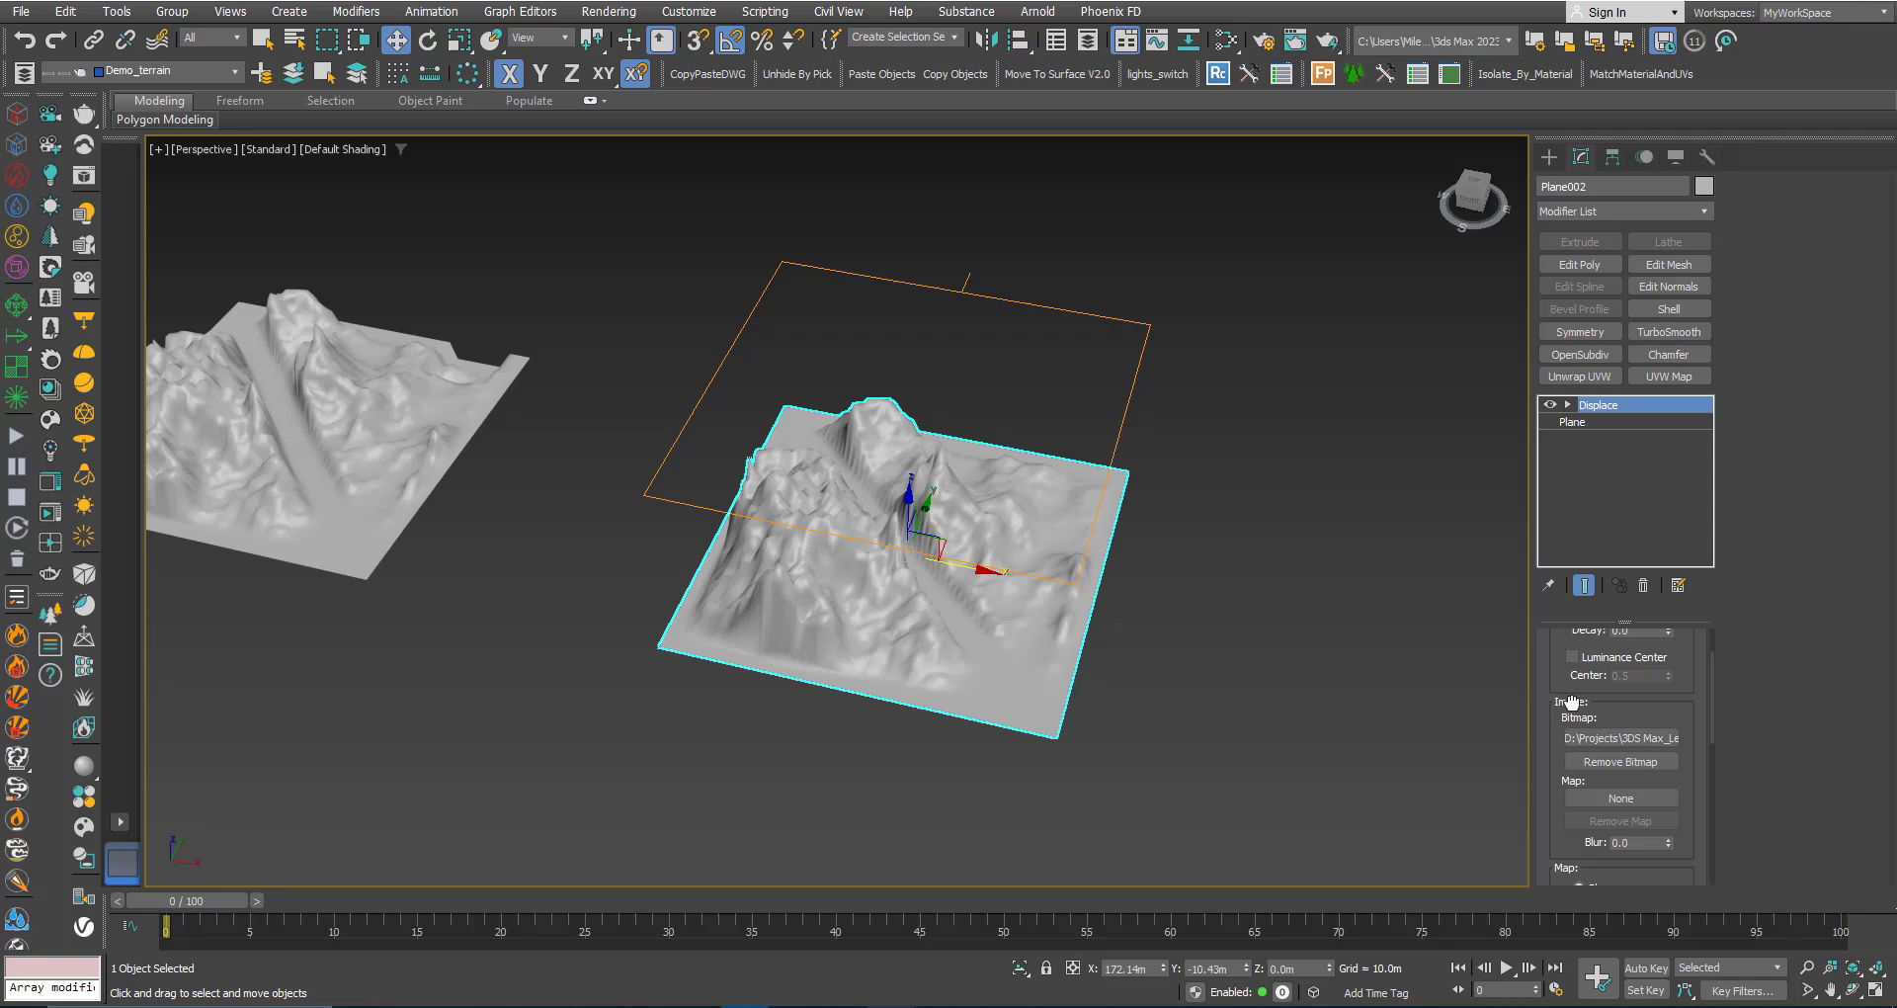
{"action": "left_click", "coordinate": [1584, 762]}
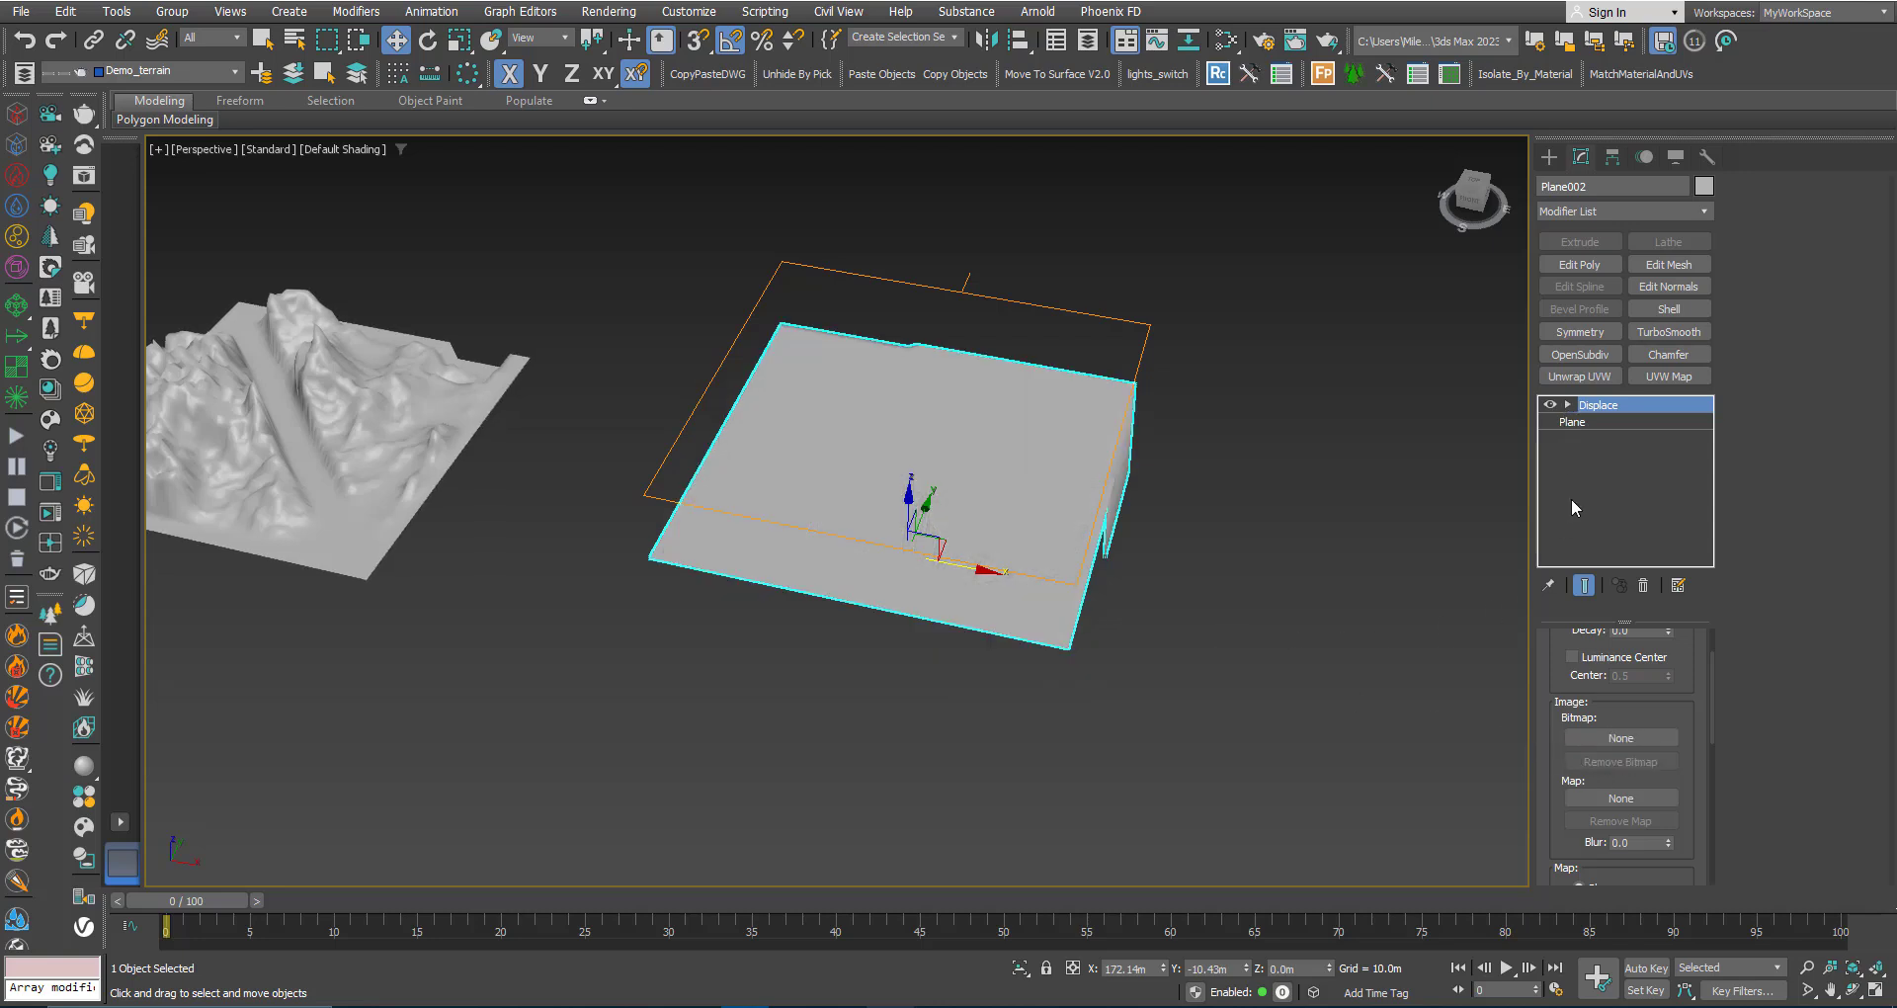
Reset the copy's displacement strength to 0
{"action": "scroll", "coordinate": [1566, 712], "scroll_direction": "up", "scroll_amount": 2}
{"action": "right_click", "coordinate": [1668, 686]}
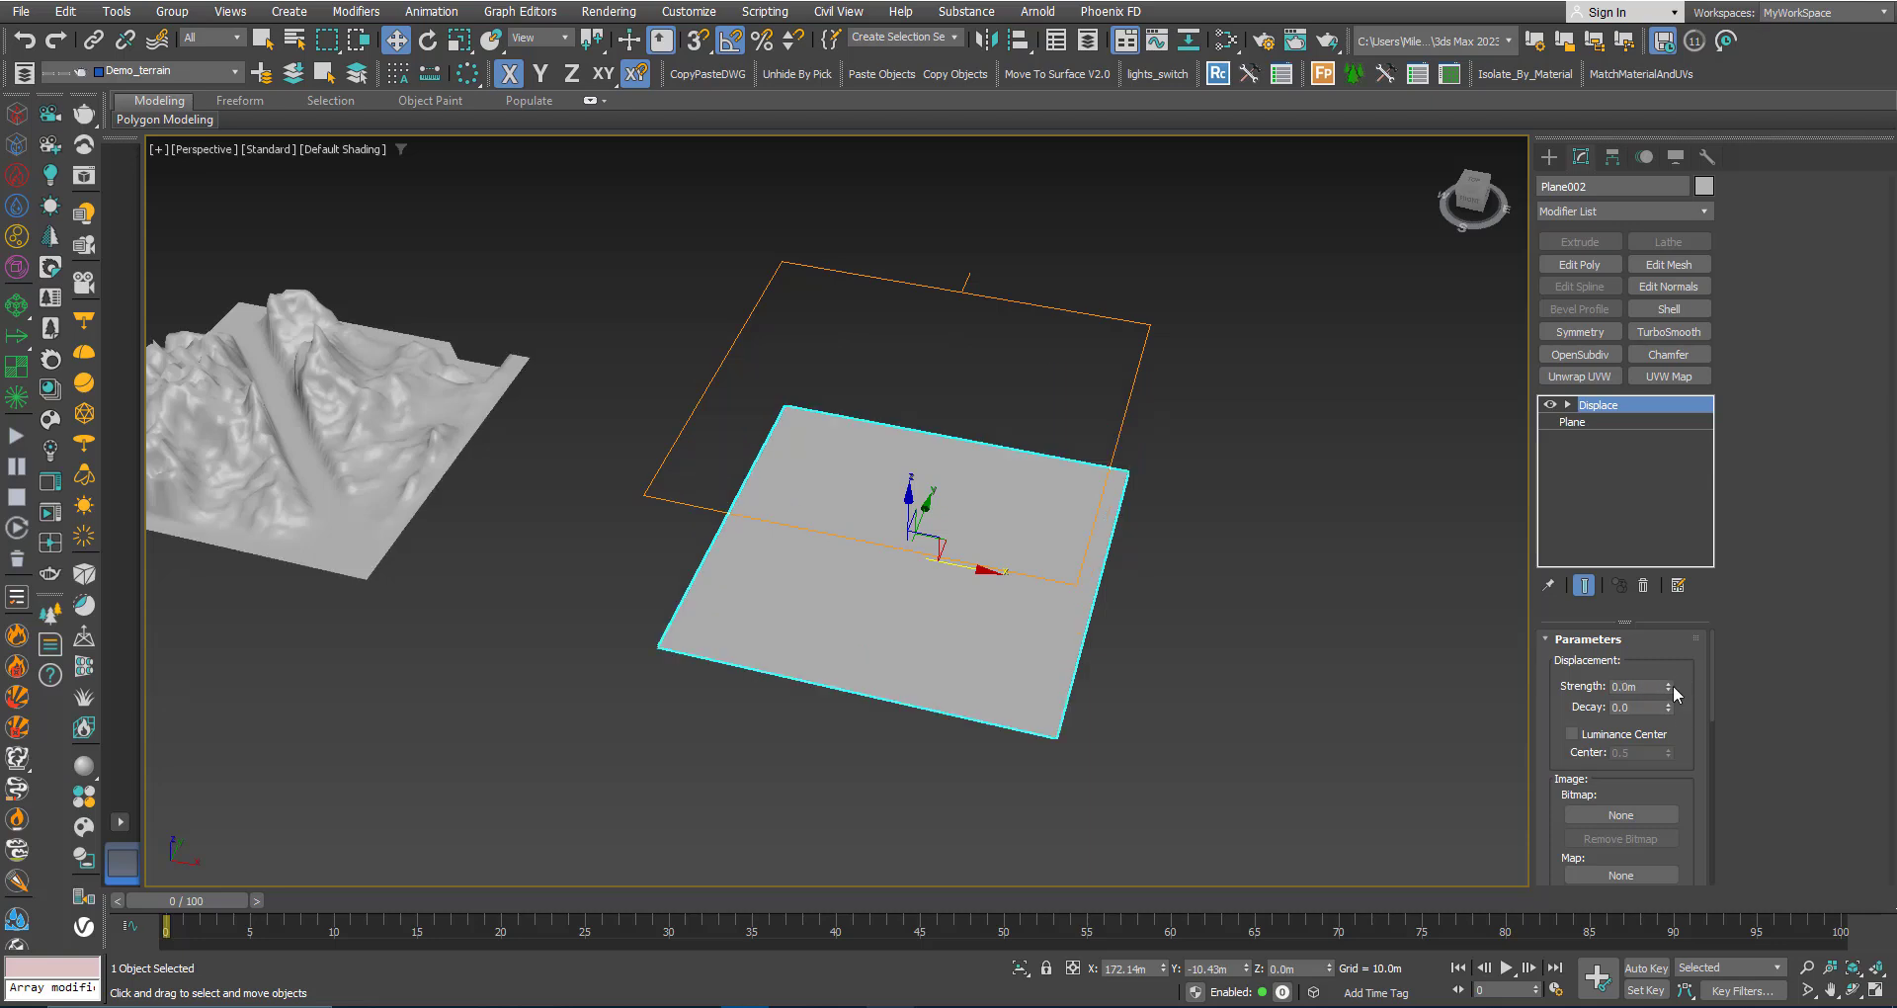
{"action": "middle_click_drag", "start_coordinate": [1207, 613], "coordinate": [1125, 591], "text": "alt"}
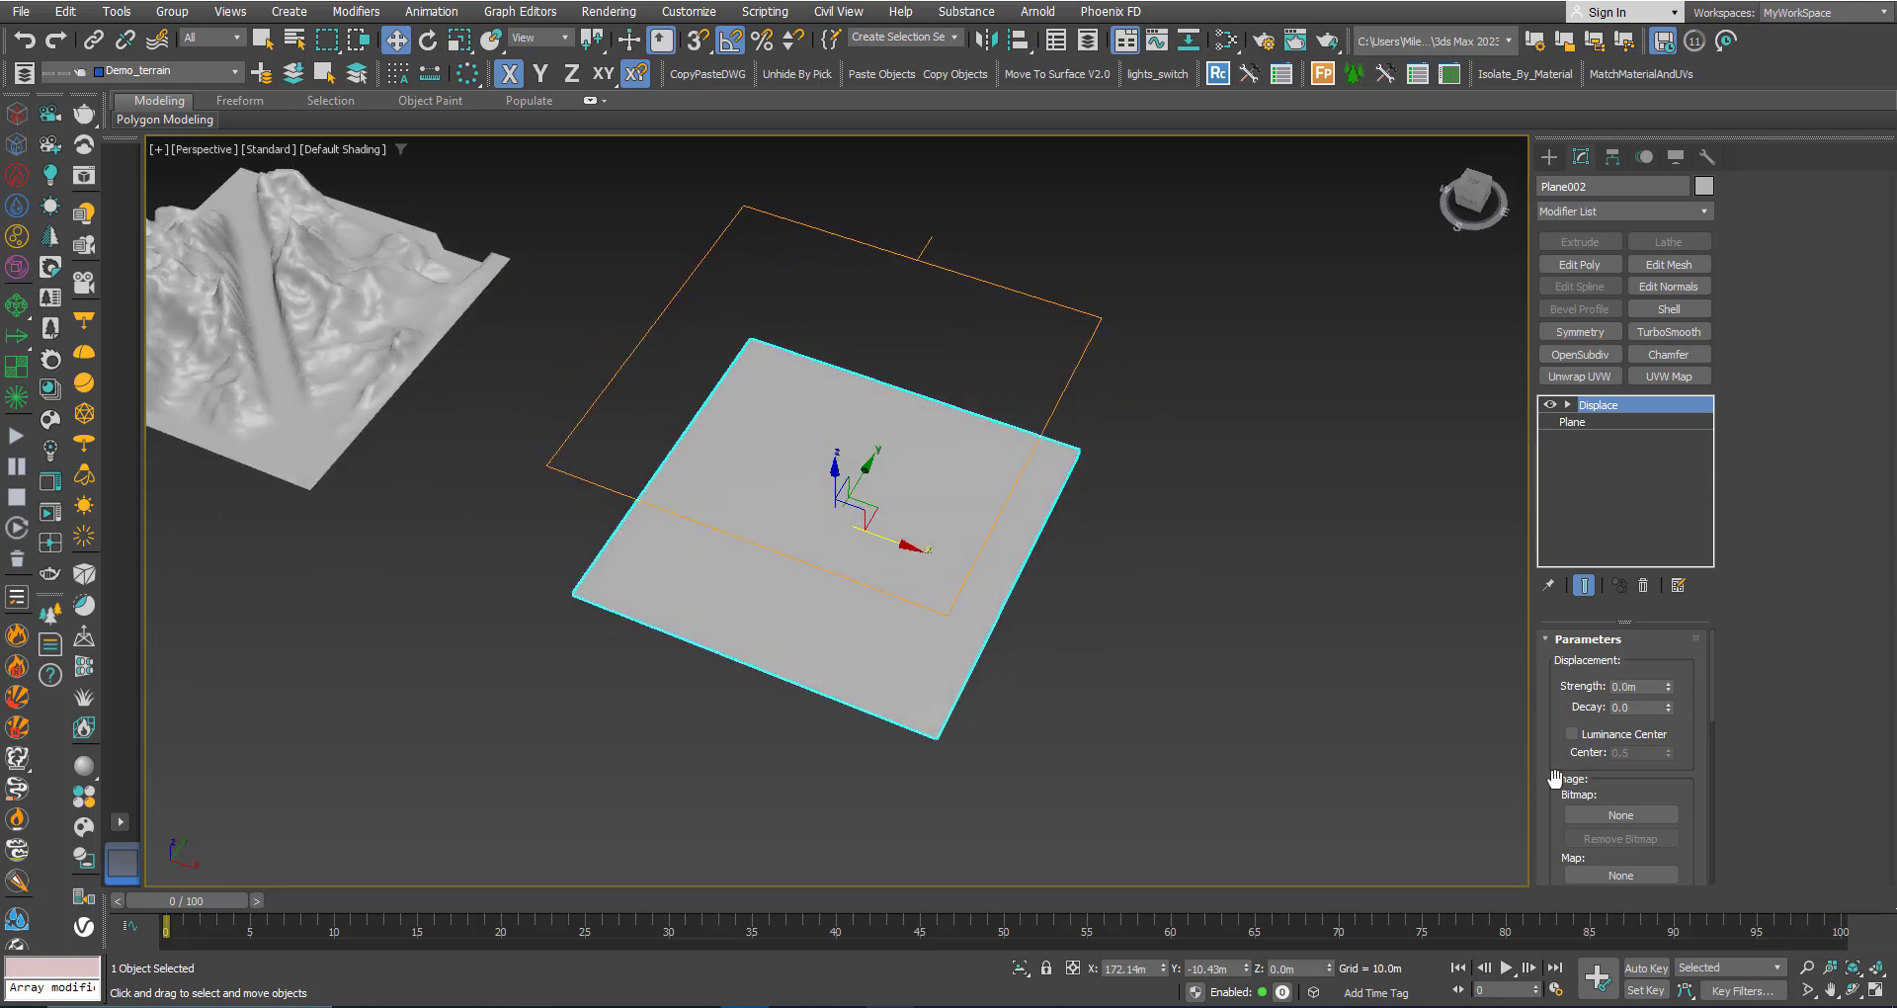
Fit the Displace gizmo to the copied plane and enter its Gizmo level
{"action": "scroll", "coordinate": [1590, 781], "scroll_direction": "down", "scroll_amount": 2}
{"action": "left_click_drag", "start_coordinate": [1586, 595], "coordinate": [1578, 380]}
{"action": "scroll", "coordinate": [1569, 494], "scroll_direction": "down", "scroll_amount": 3}
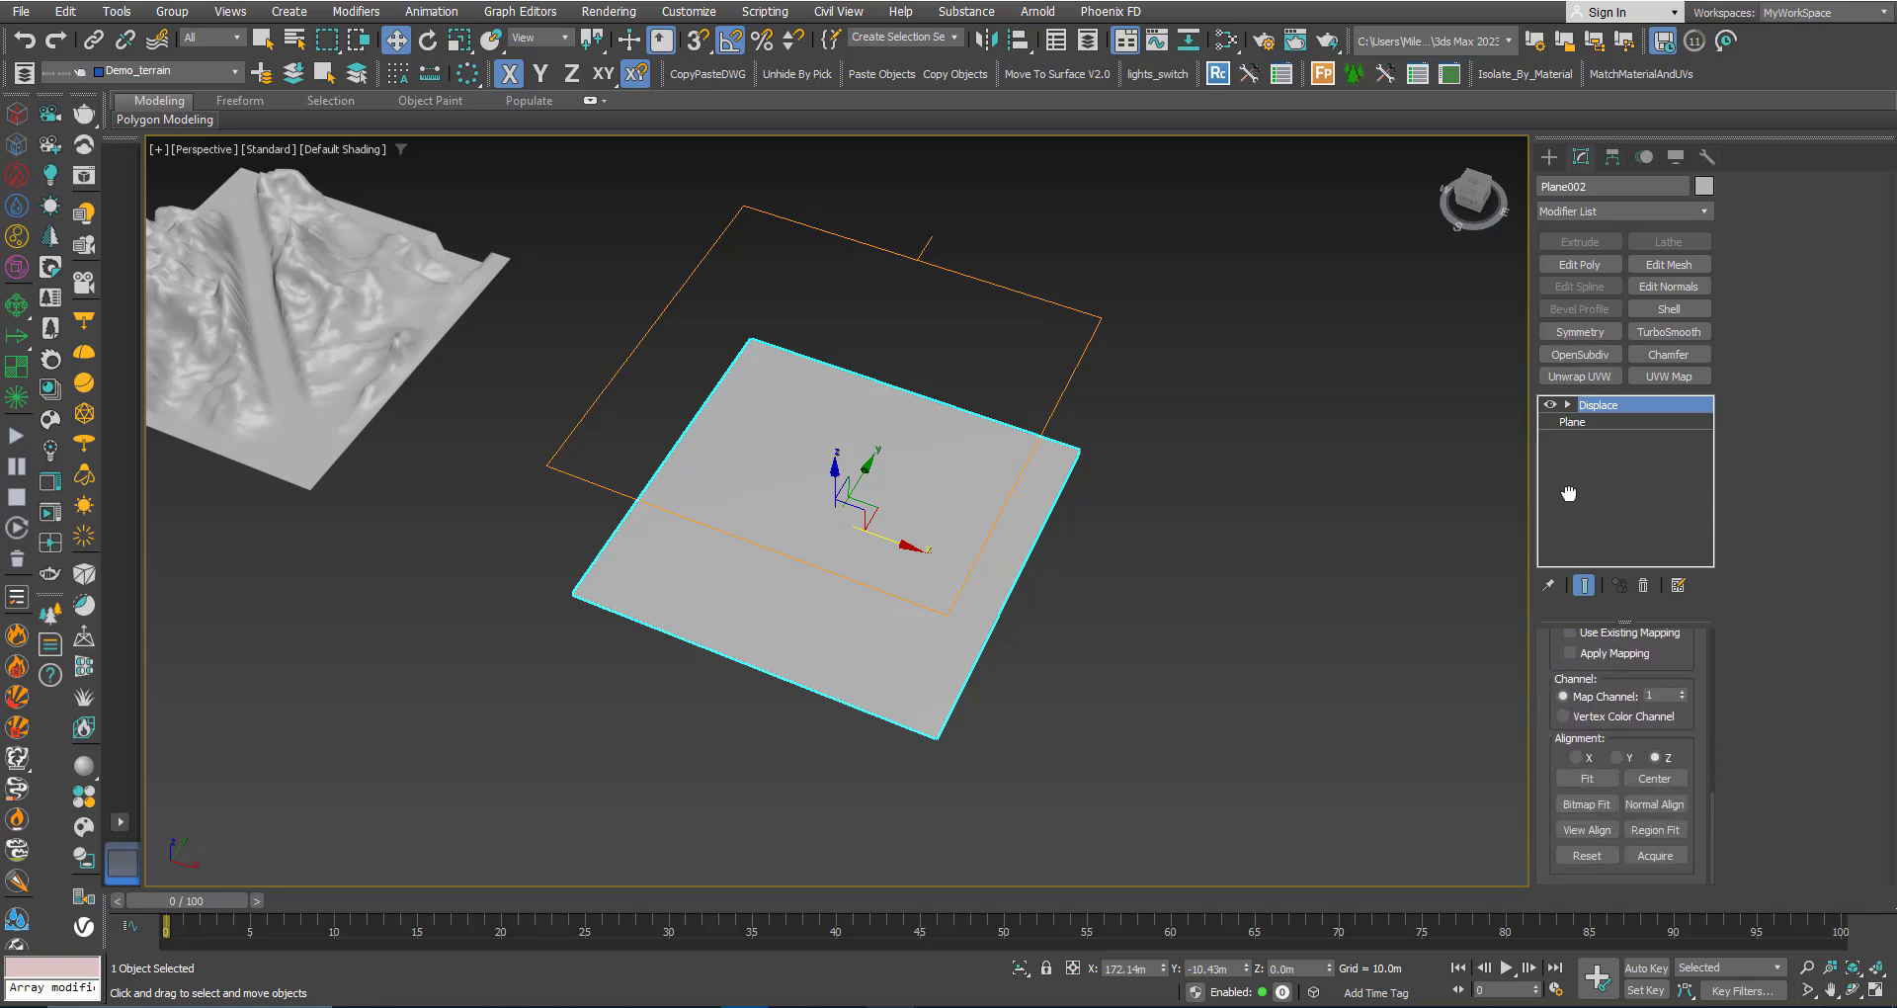
{"action": "left_click", "coordinate": [1588, 780]}
{"action": "left_click", "coordinate": [1571, 778]}
{"action": "middle_click_drag", "start_coordinate": [949, 656], "coordinate": [895, 576], "text": "alt"}
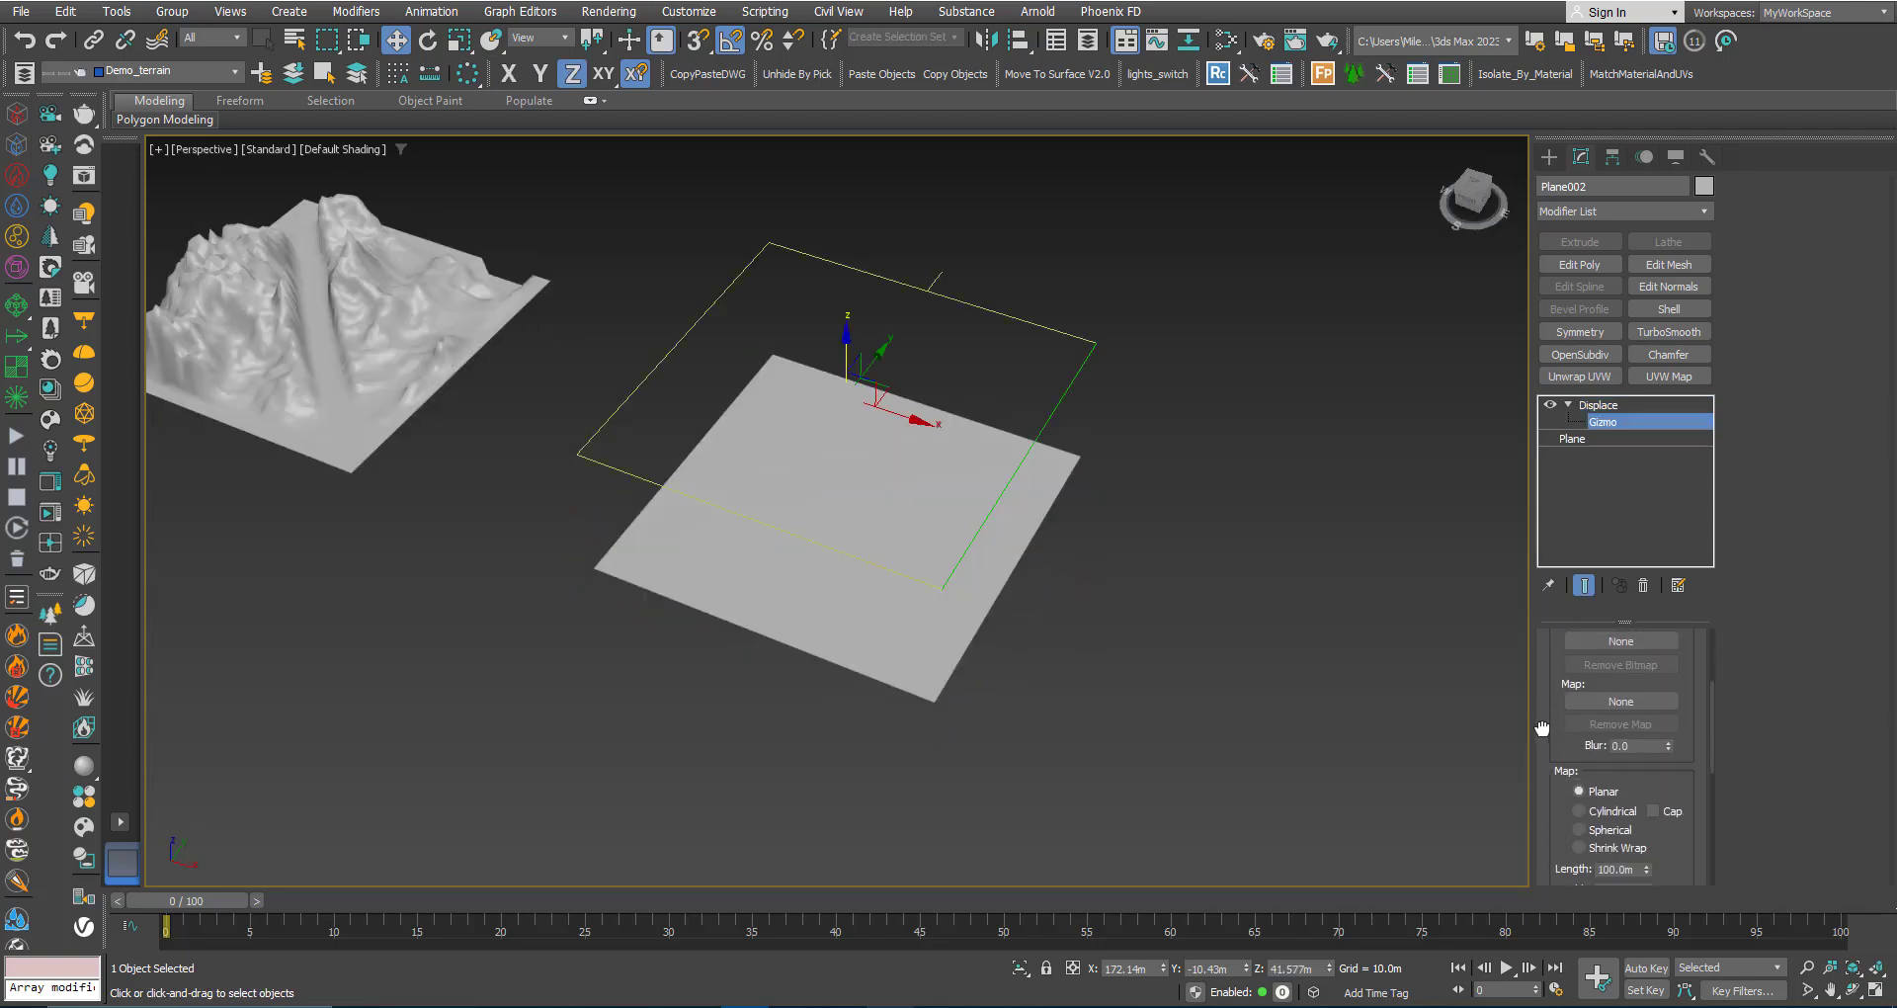
{"action": "left_click_drag", "start_coordinate": [1542, 720], "coordinate": [1541, 805]}
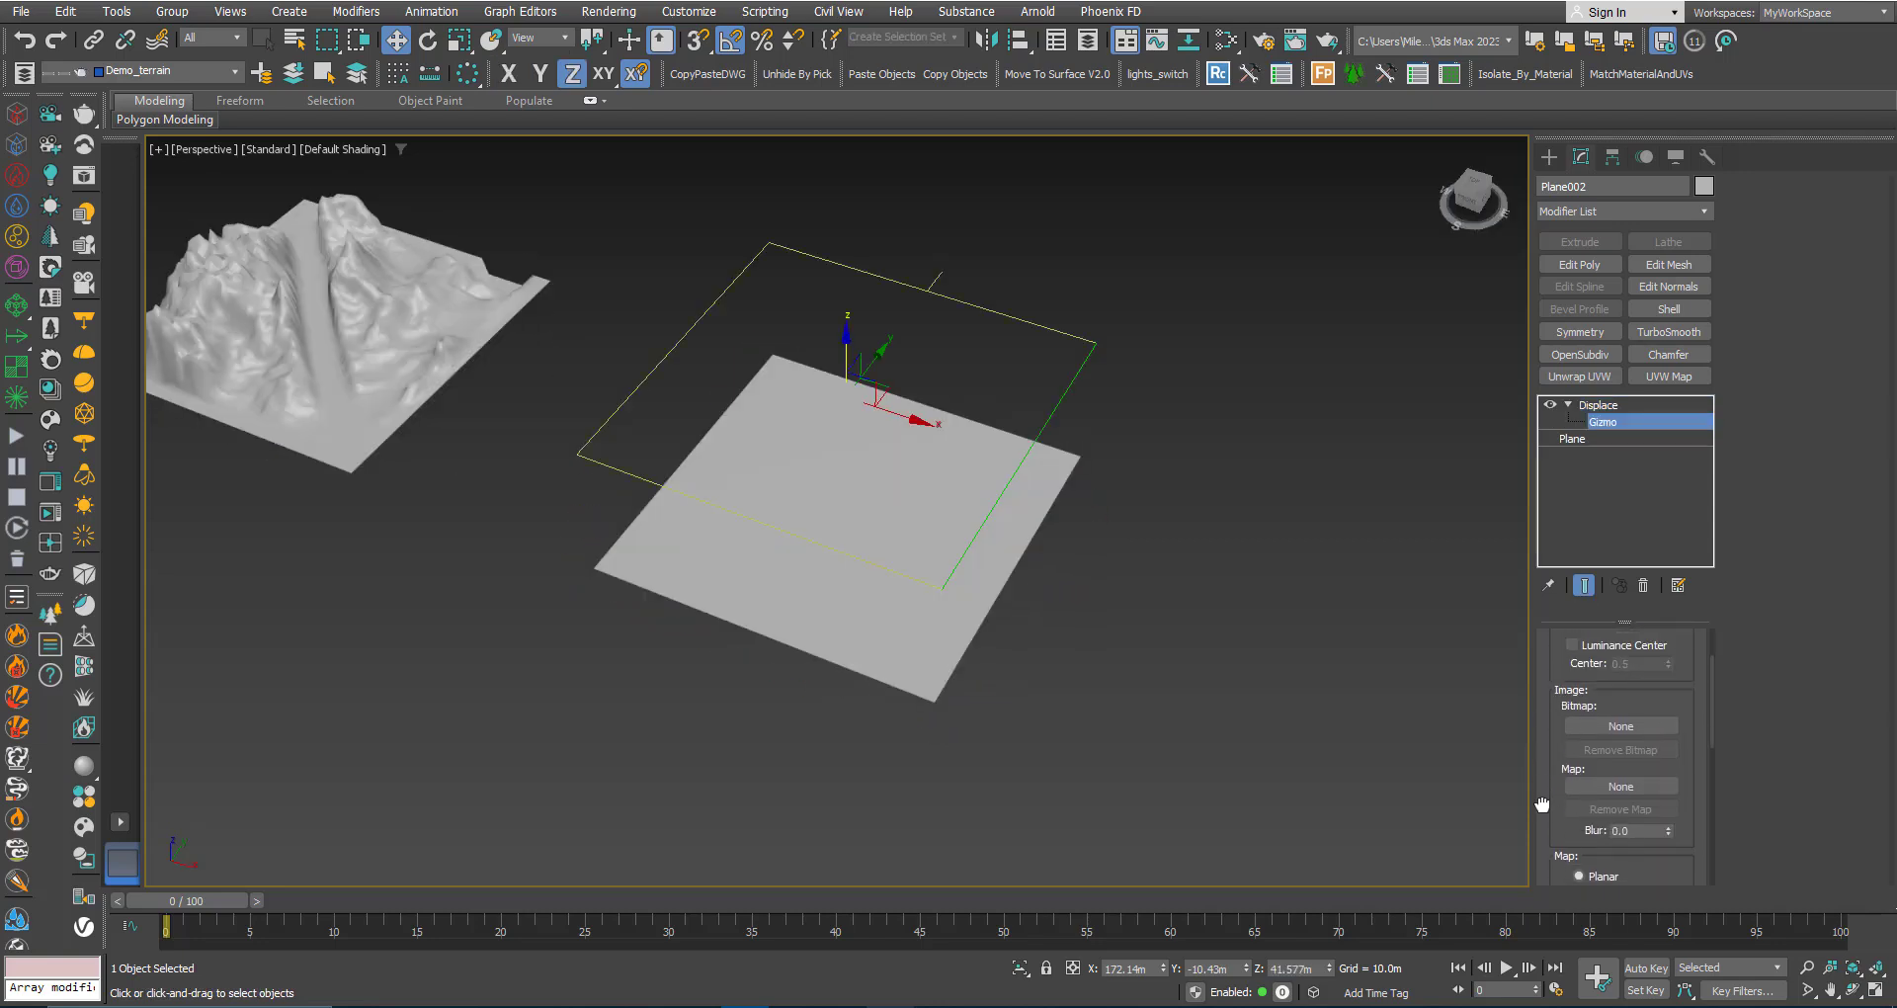
Assign a Checker map from the Material/Map Browser as the copy's Displace map
{"action": "left_click", "coordinate": [1609, 785]}
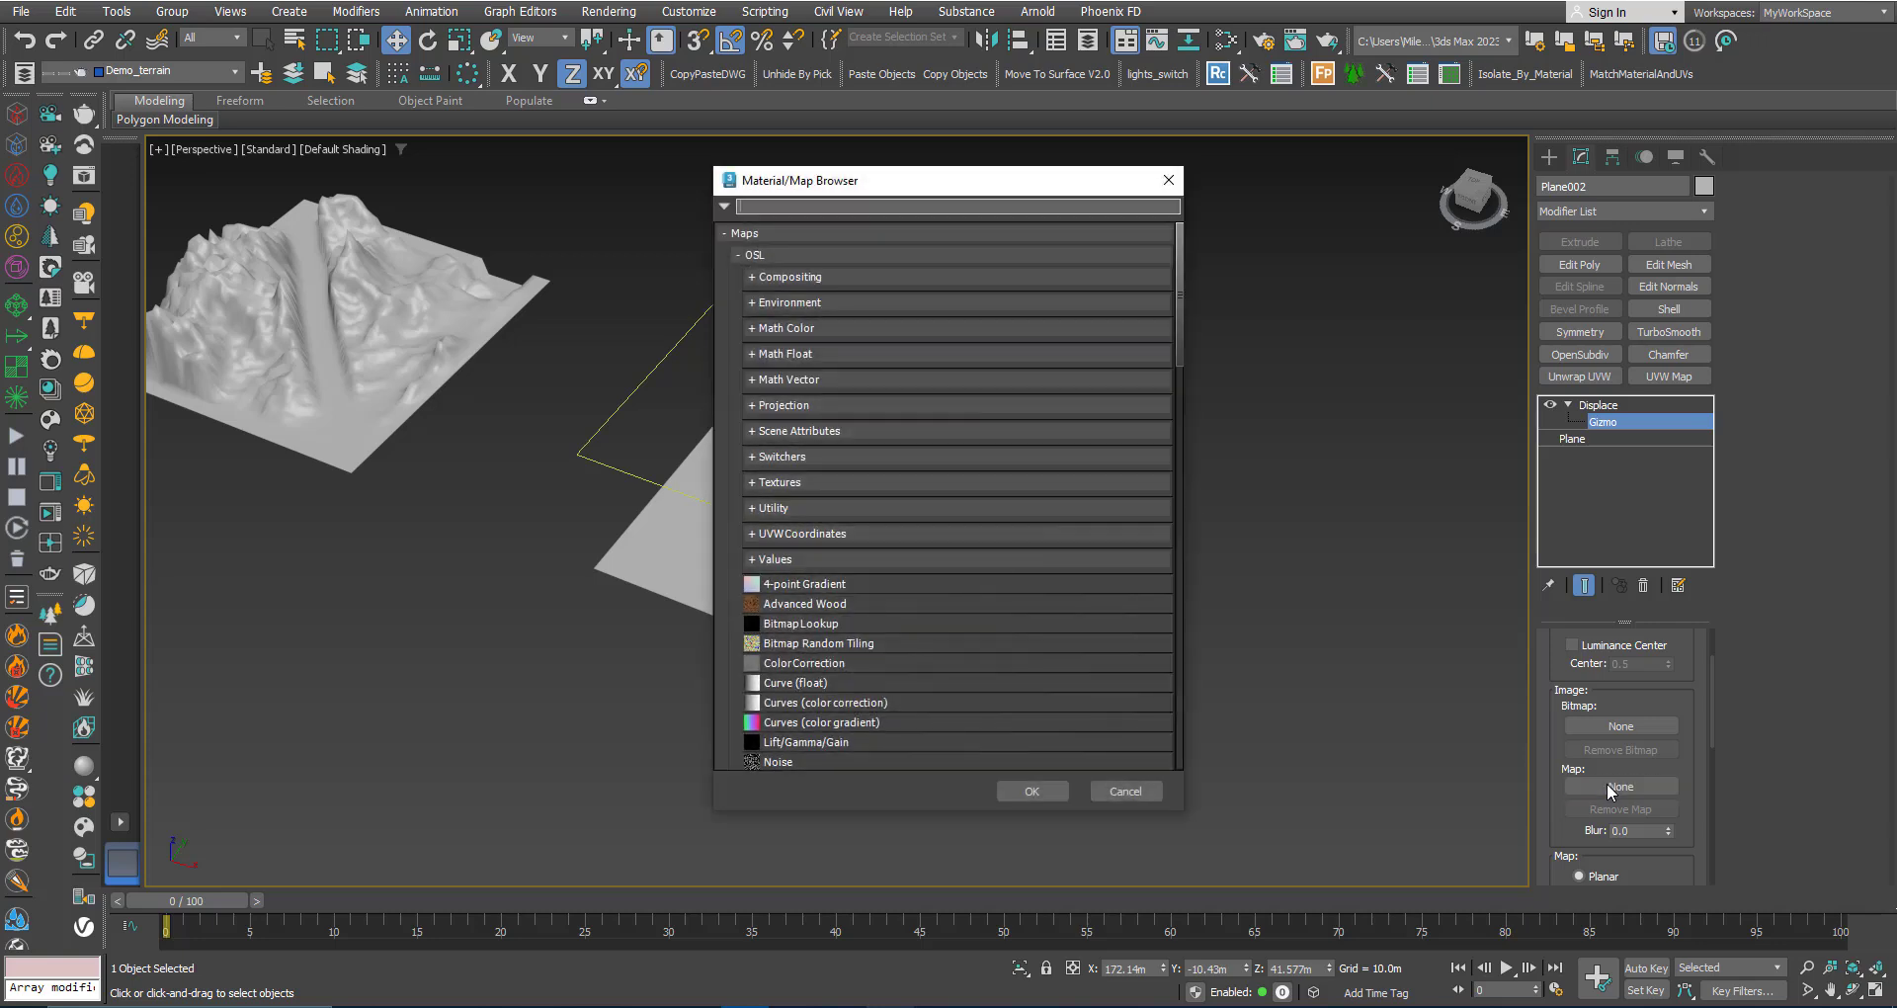
{"action": "scroll", "coordinate": [832, 555], "scroll_direction": "down", "scroll_amount": 2}
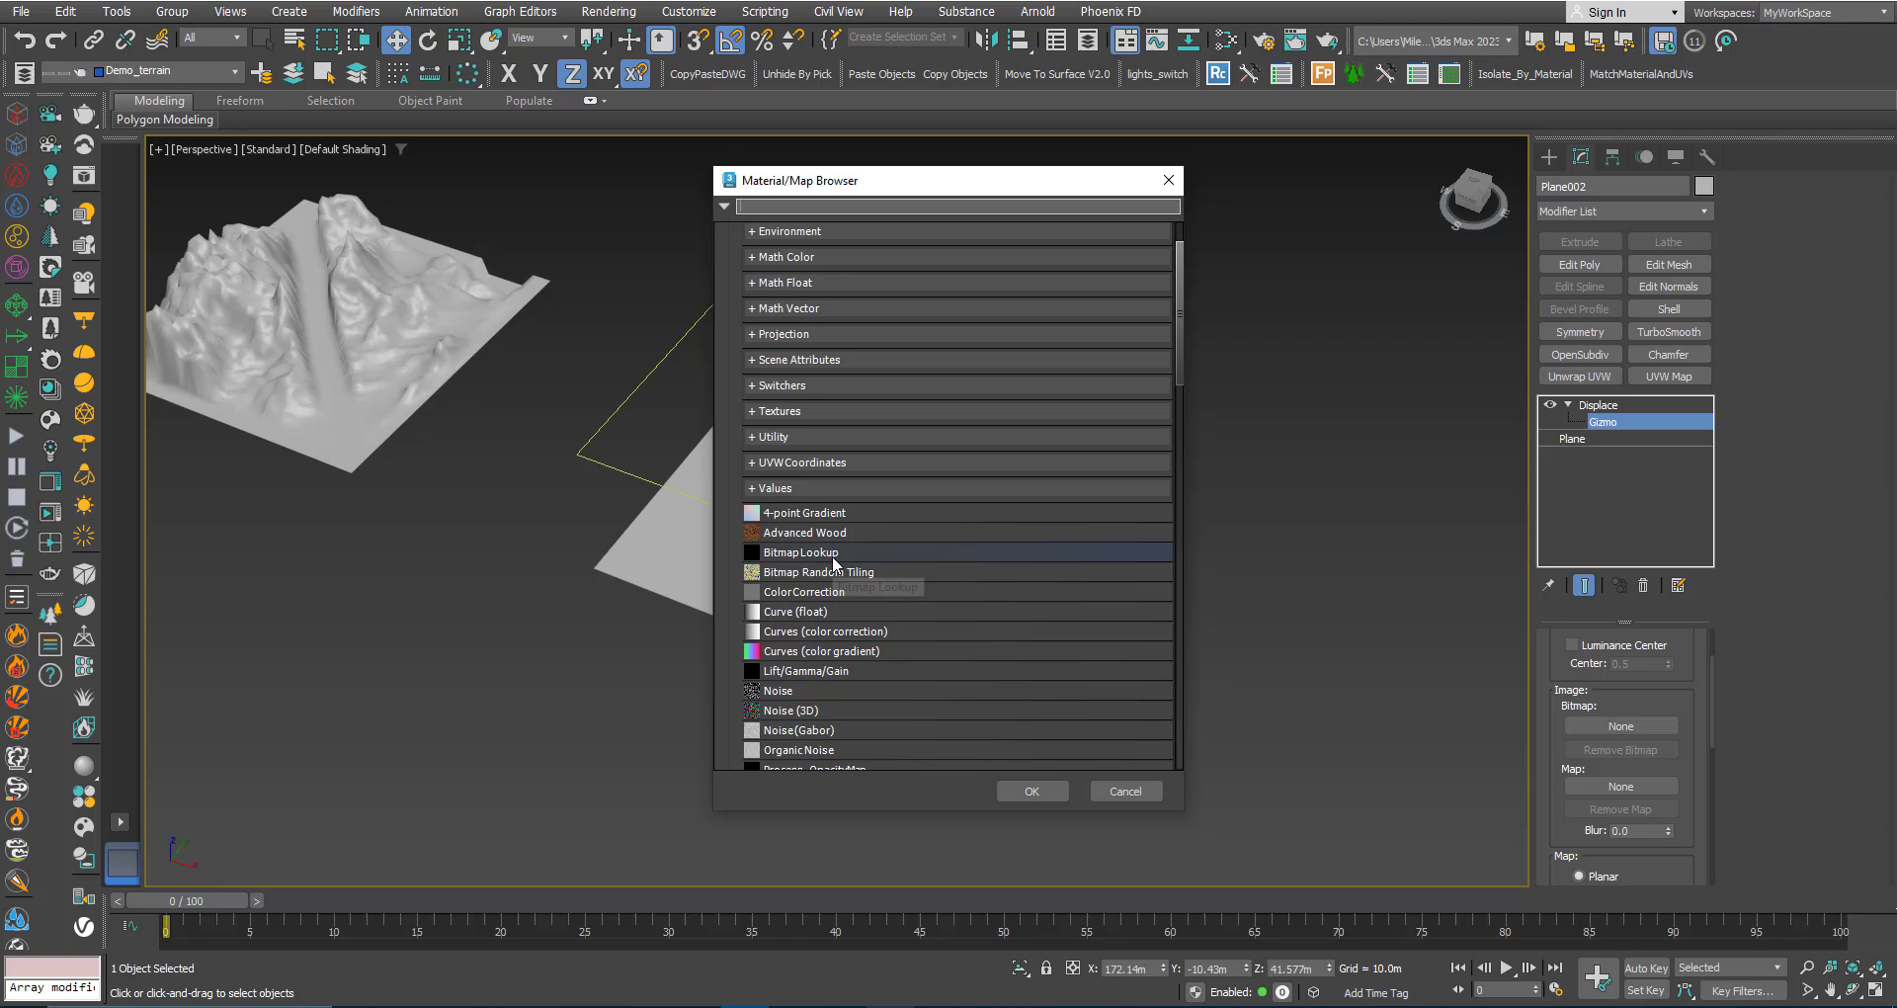
{"action": "scroll", "coordinate": [834, 577], "scroll_direction": "up", "scroll_amount": 2}
{"action": "left_click", "coordinate": [758, 256]}
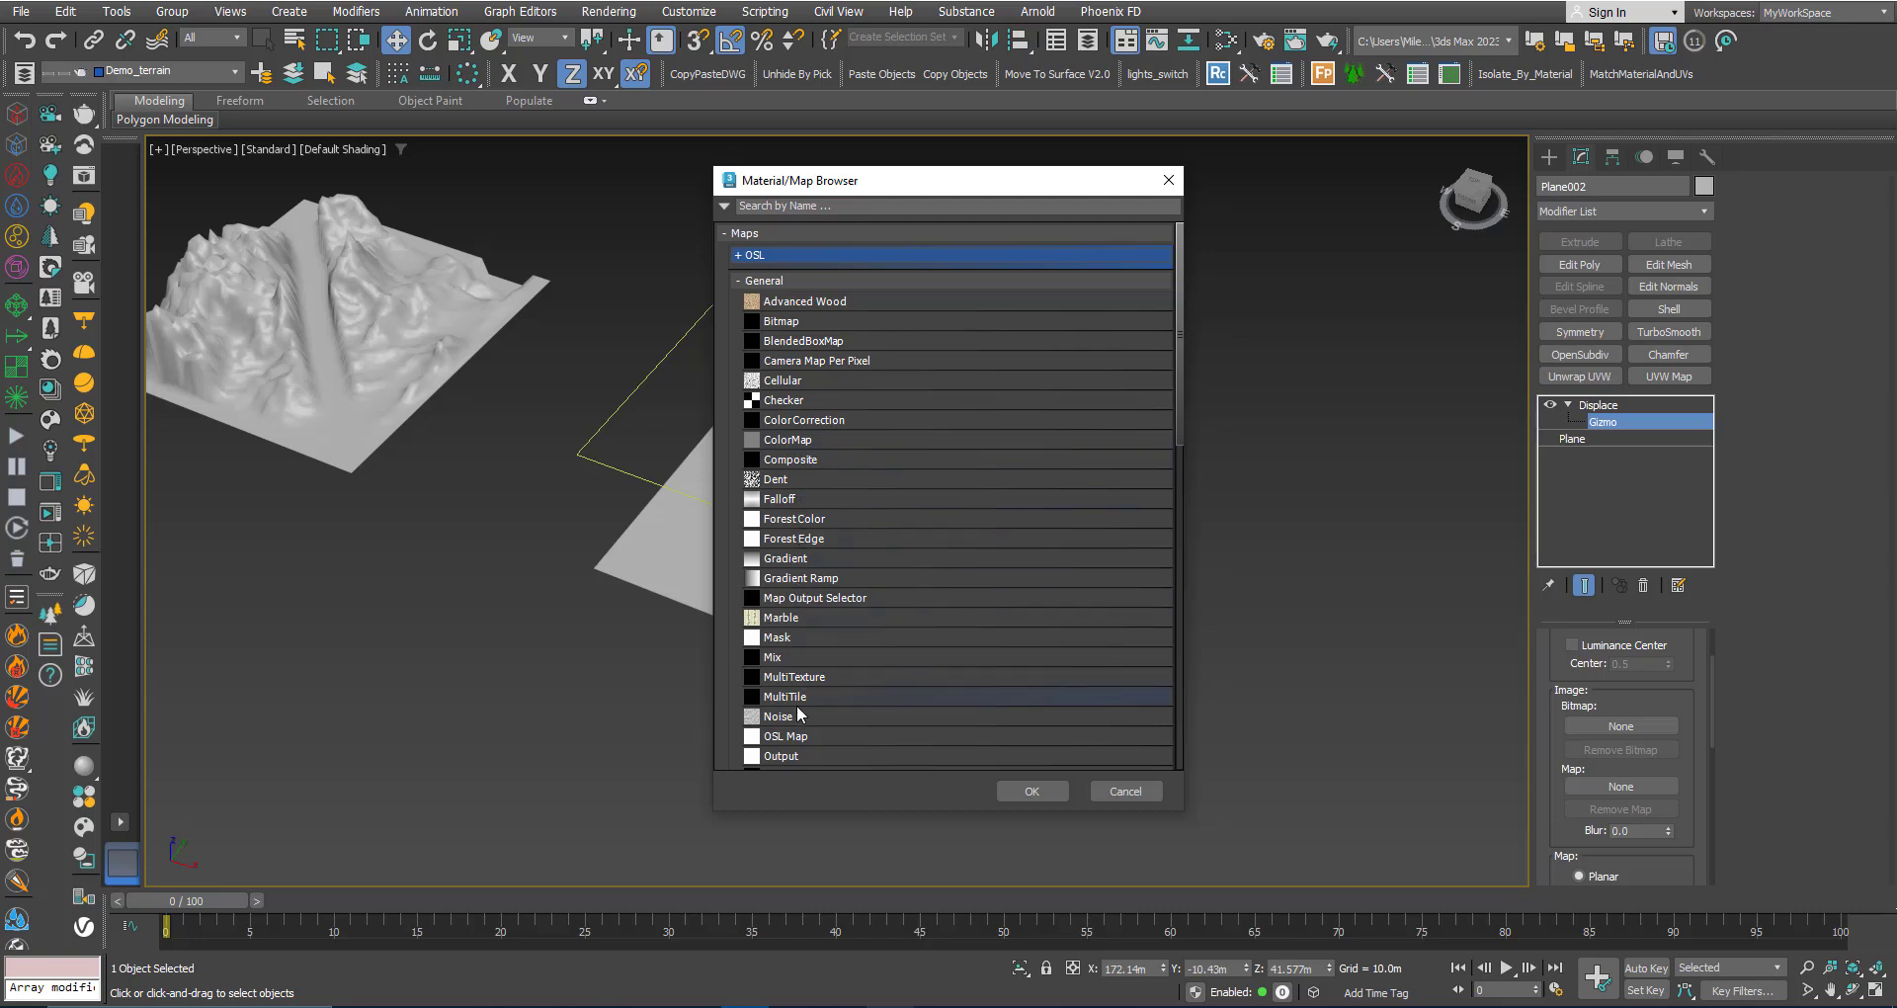
{"action": "double_click", "coordinate": [771, 400]}
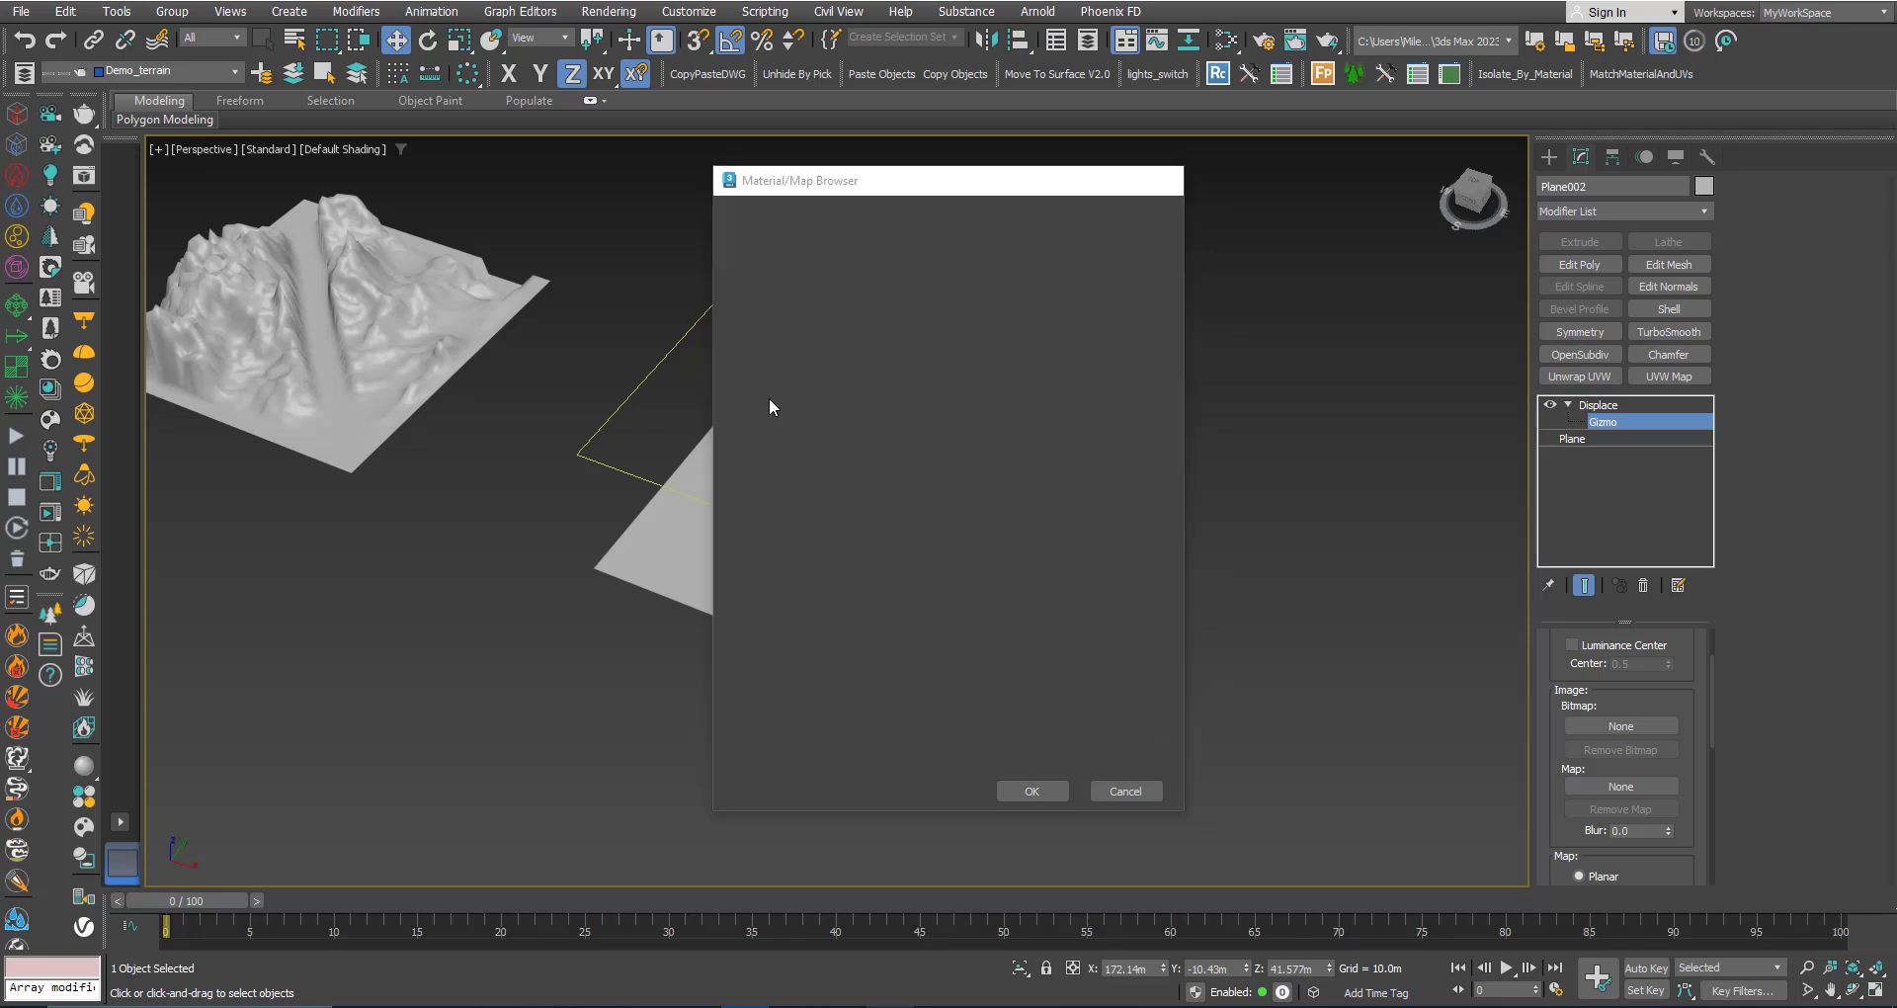
Raise the copy's displacement strength to 10.716m and orbit to inspect the checker steps
{"action": "scroll", "coordinate": [1557, 767], "scroll_direction": "up", "scroll_amount": 3}
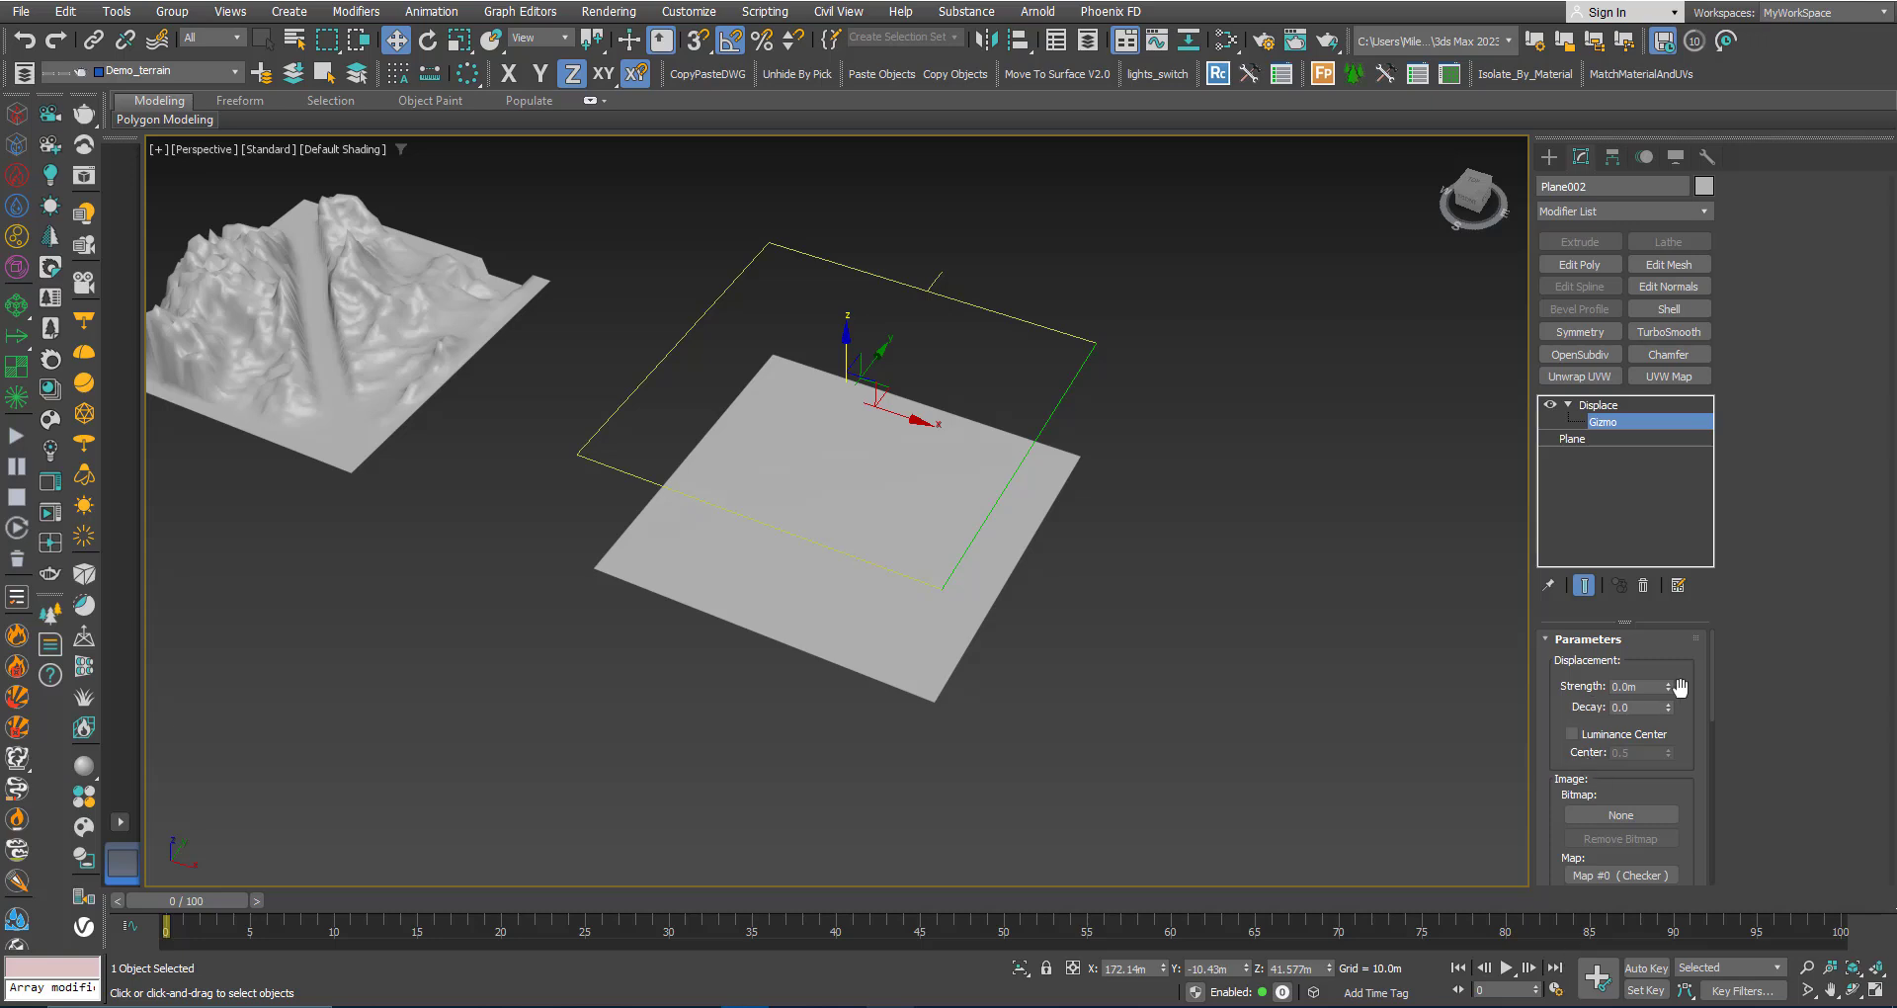
{"action": "left_click_drag", "start_coordinate": [1668, 686], "coordinate": [1684, 324]}
{"action": "middle_click_drag", "start_coordinate": [779, 459], "coordinate": [794, 498], "text": "alt"}
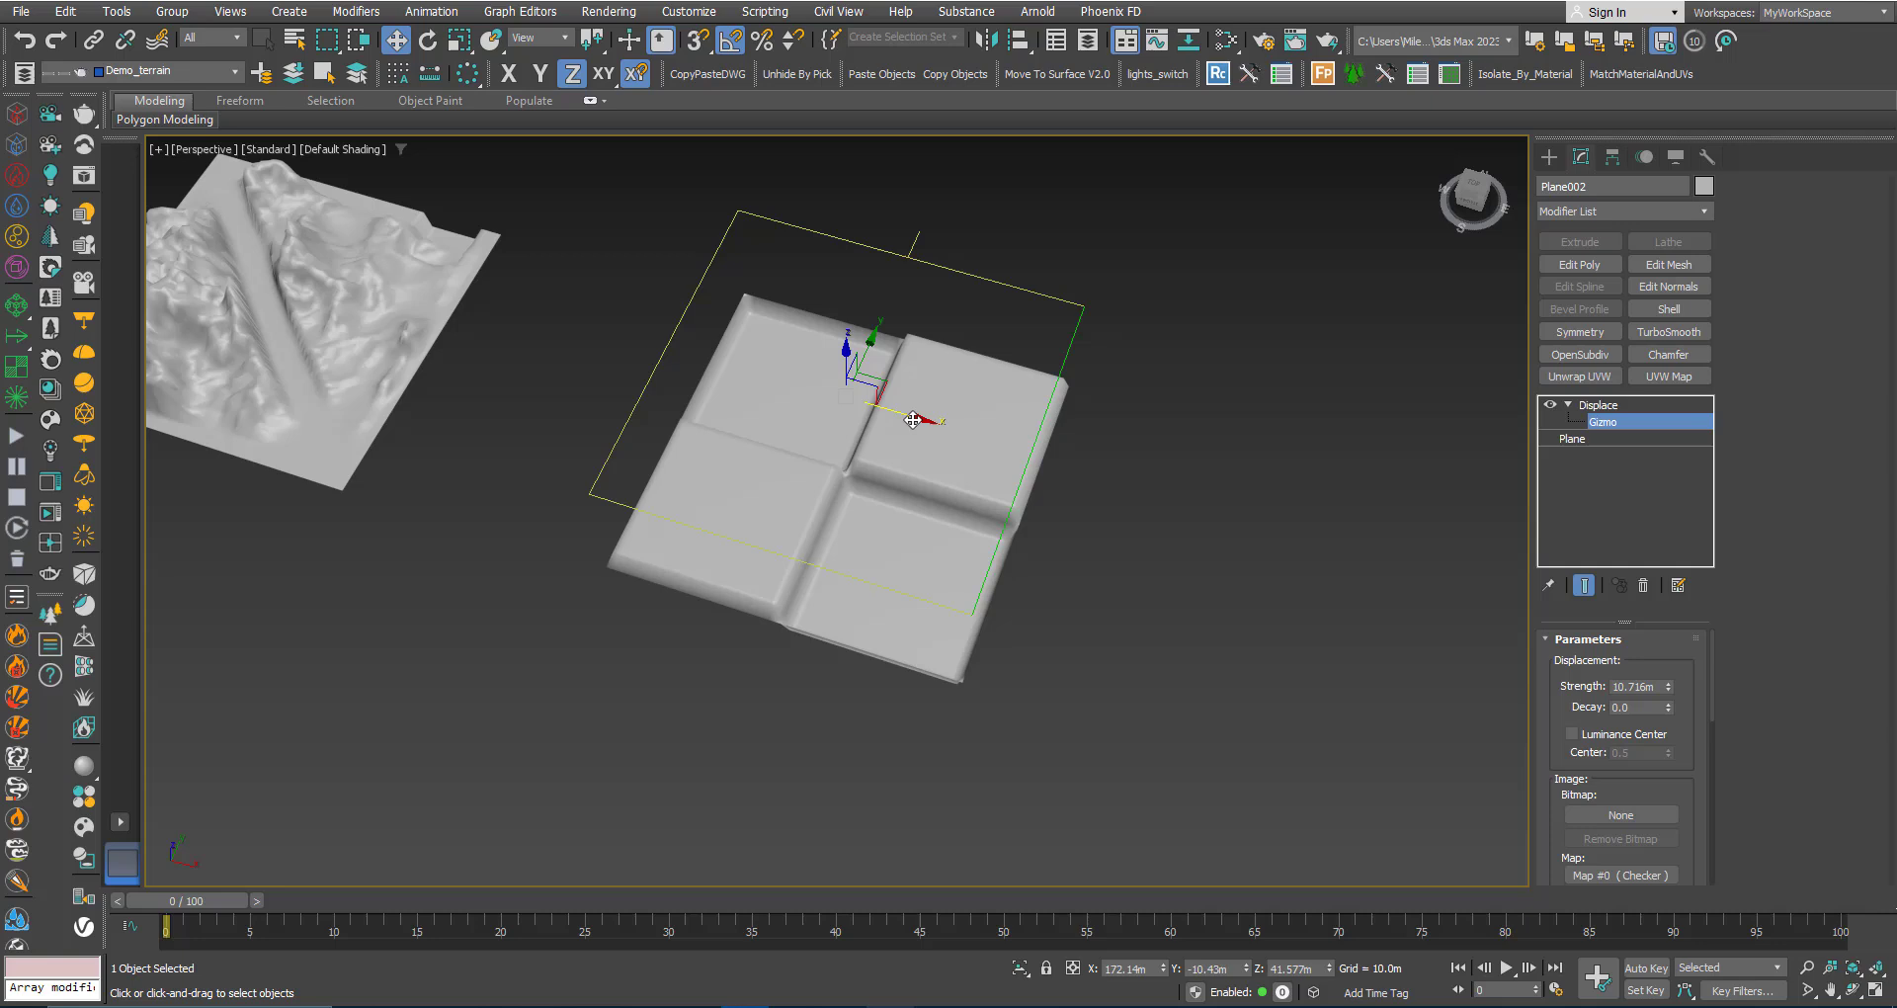
{"action": "scroll", "coordinate": [906, 415], "scroll_direction": "up", "scroll_amount": 2}
{"action": "scroll", "coordinate": [902, 466], "scroll_direction": "down", "scroll_amount": 2}
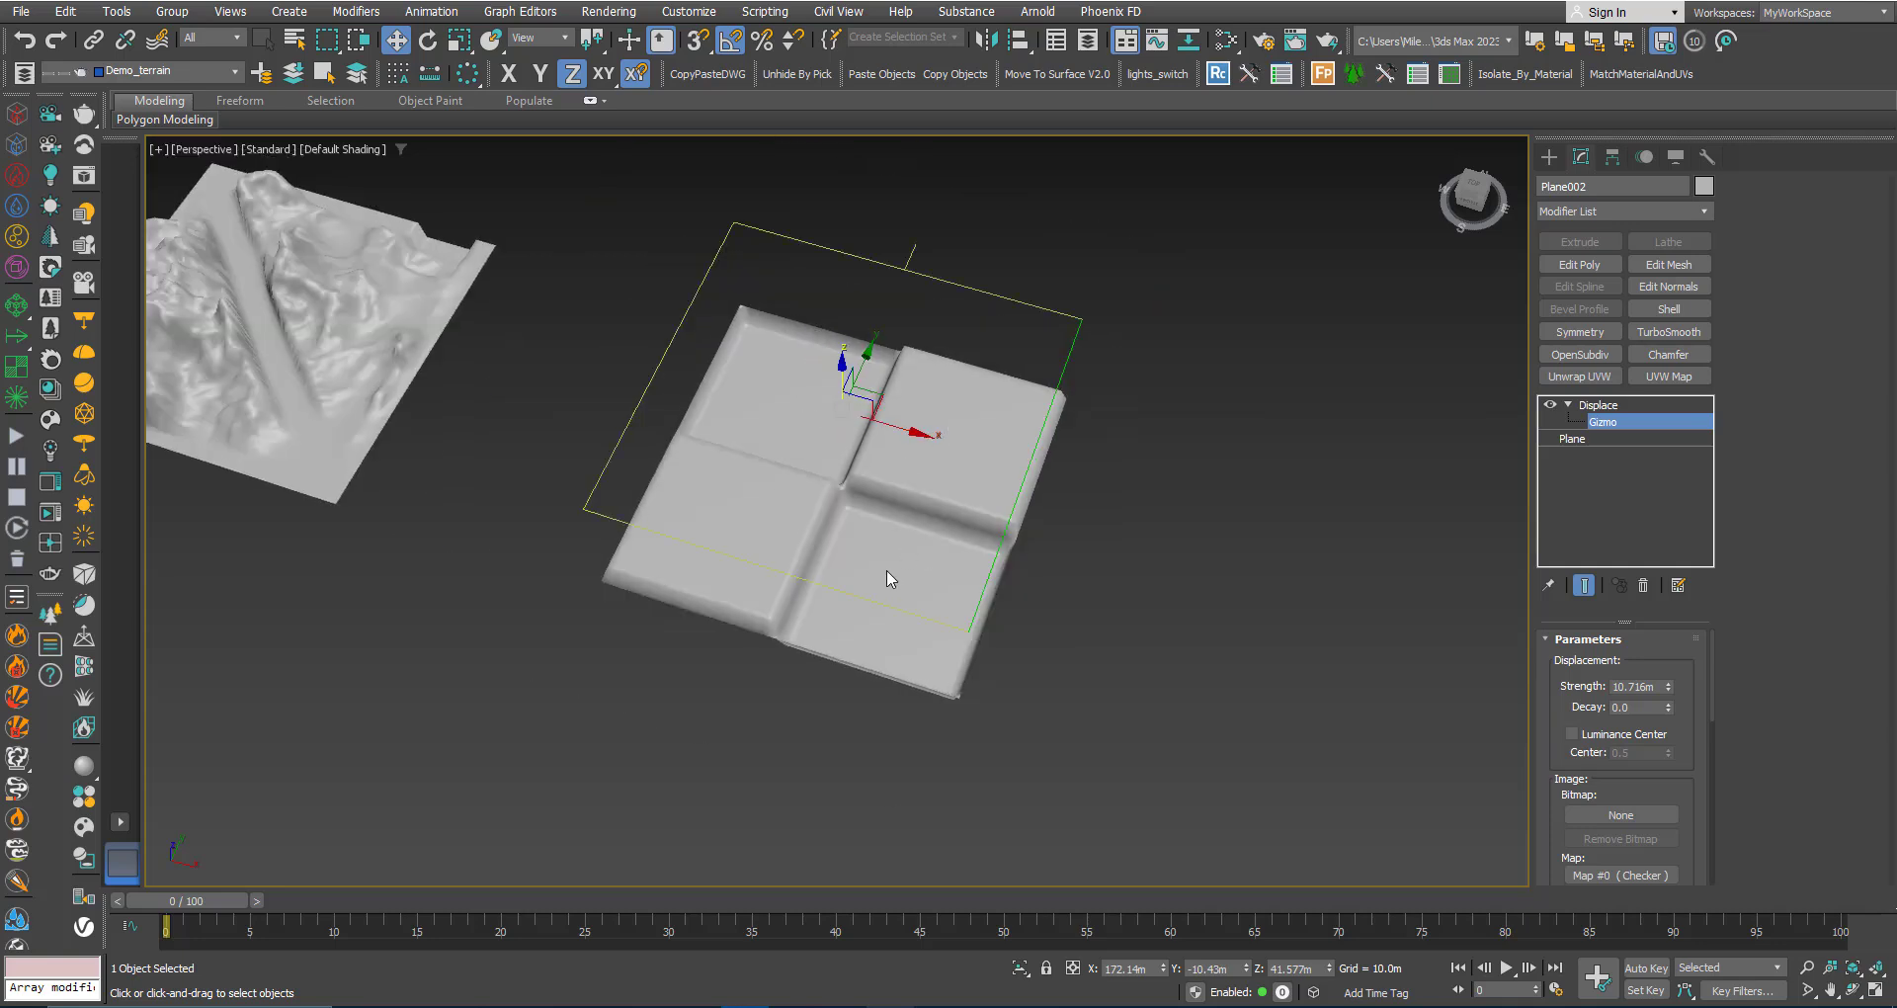
{"action": "middle_click_drag", "start_coordinate": [888, 573], "coordinate": [866, 537], "text": "alt"}
{"action": "left_click_drag", "start_coordinate": [1557, 739], "coordinate": [1556, 648]}
{"action": "middle_click_drag", "start_coordinate": [1373, 724], "coordinate": [1364, 686]}
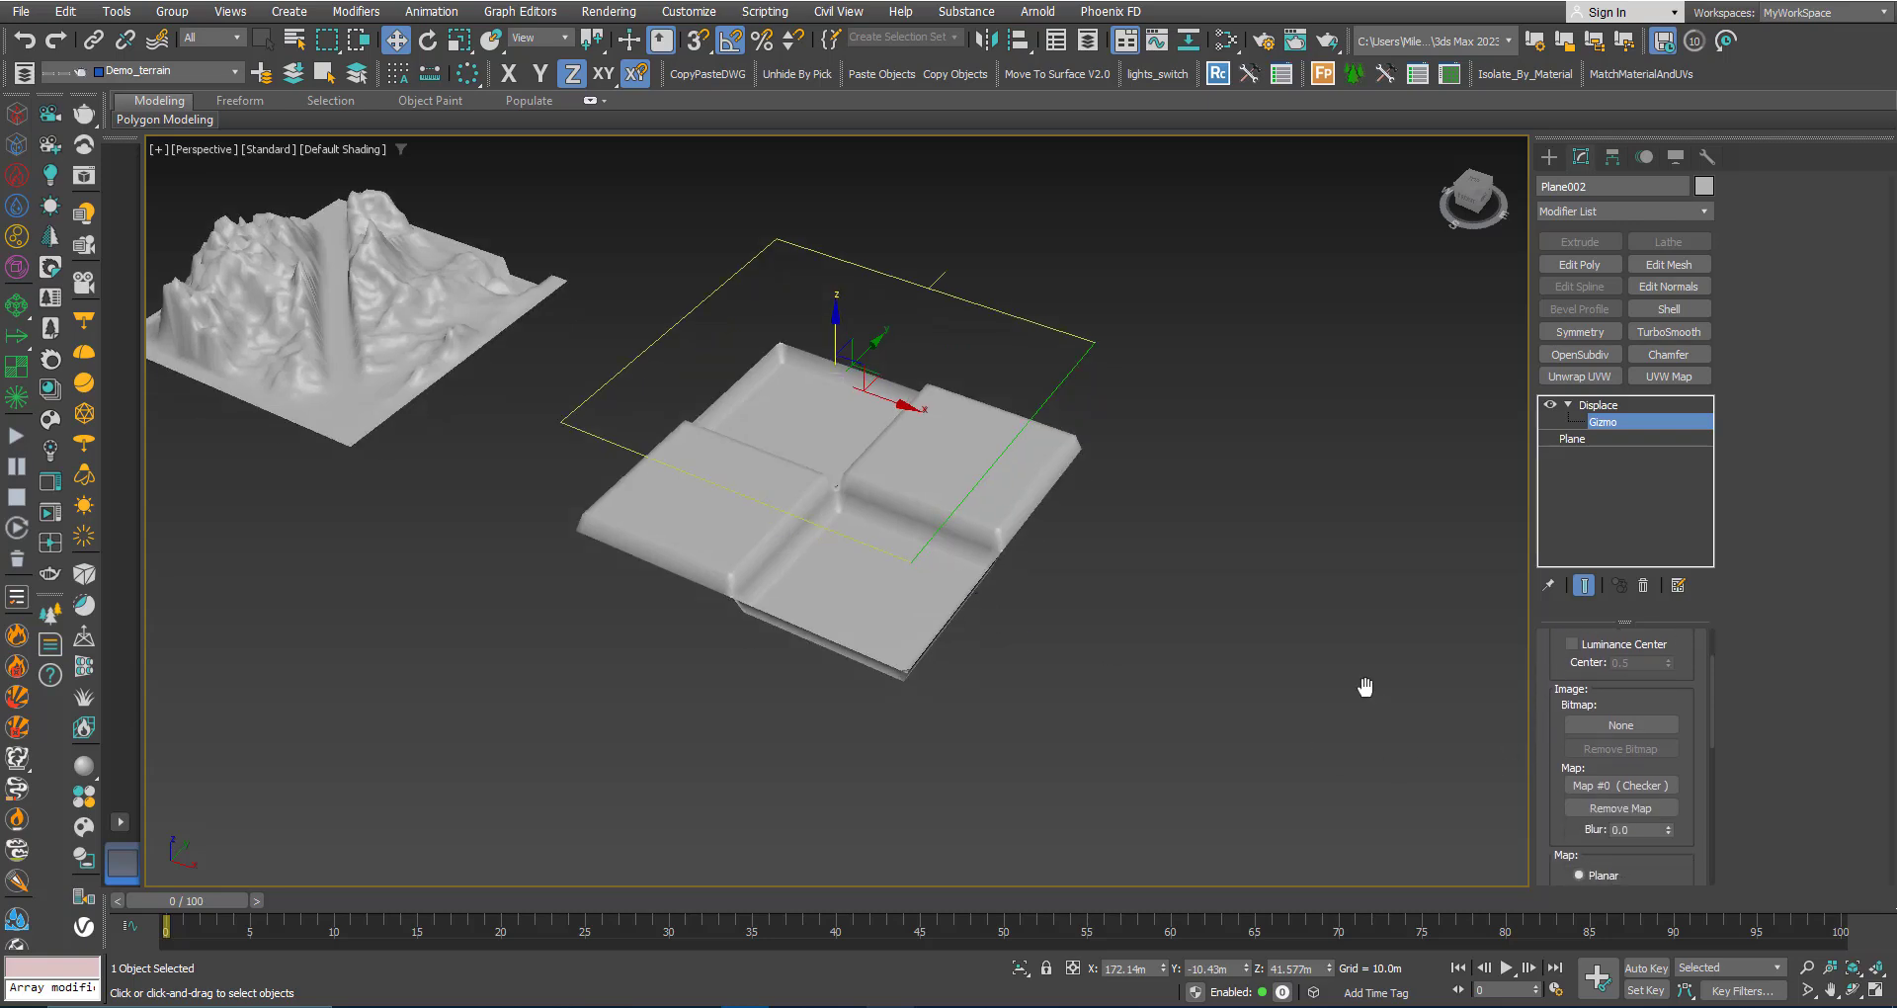
Instance the Checker map into a slot of the Compact Material Editor
{"action": "key", "text": "m"}
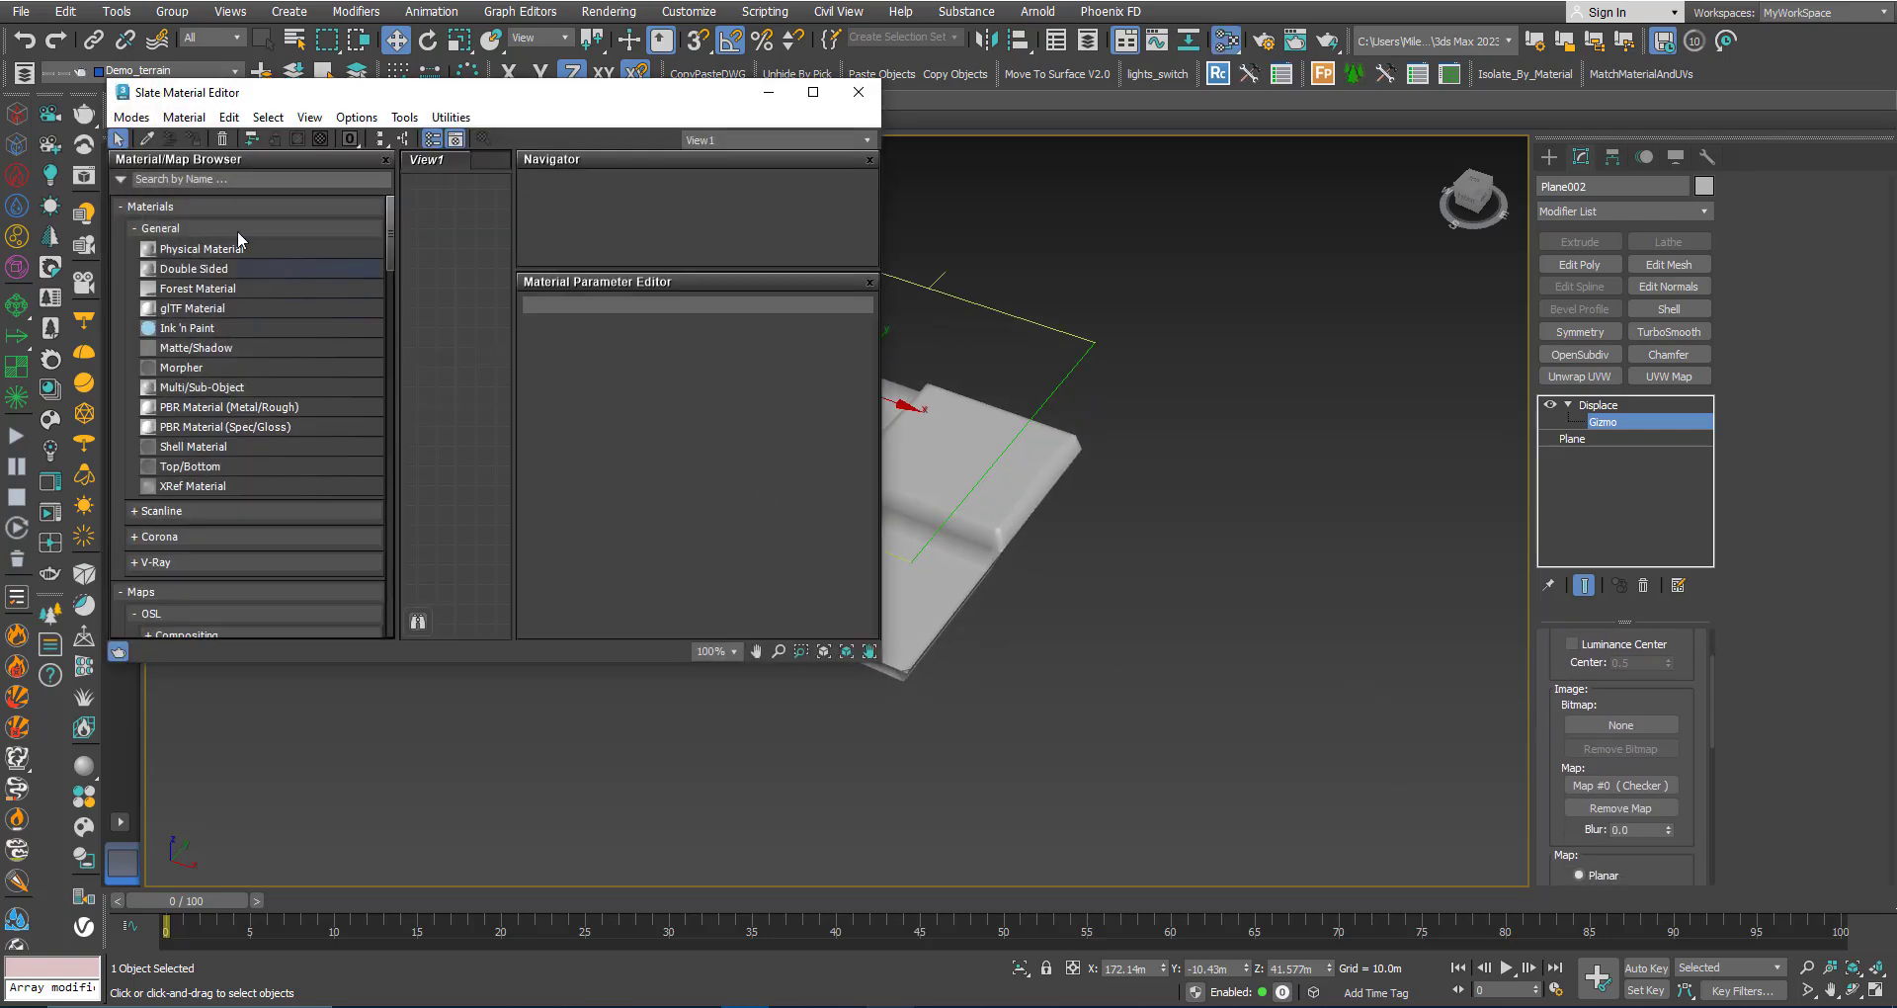
{"action": "left_click", "coordinate": [132, 117]}
{"action": "left_click", "coordinate": [168, 135]}
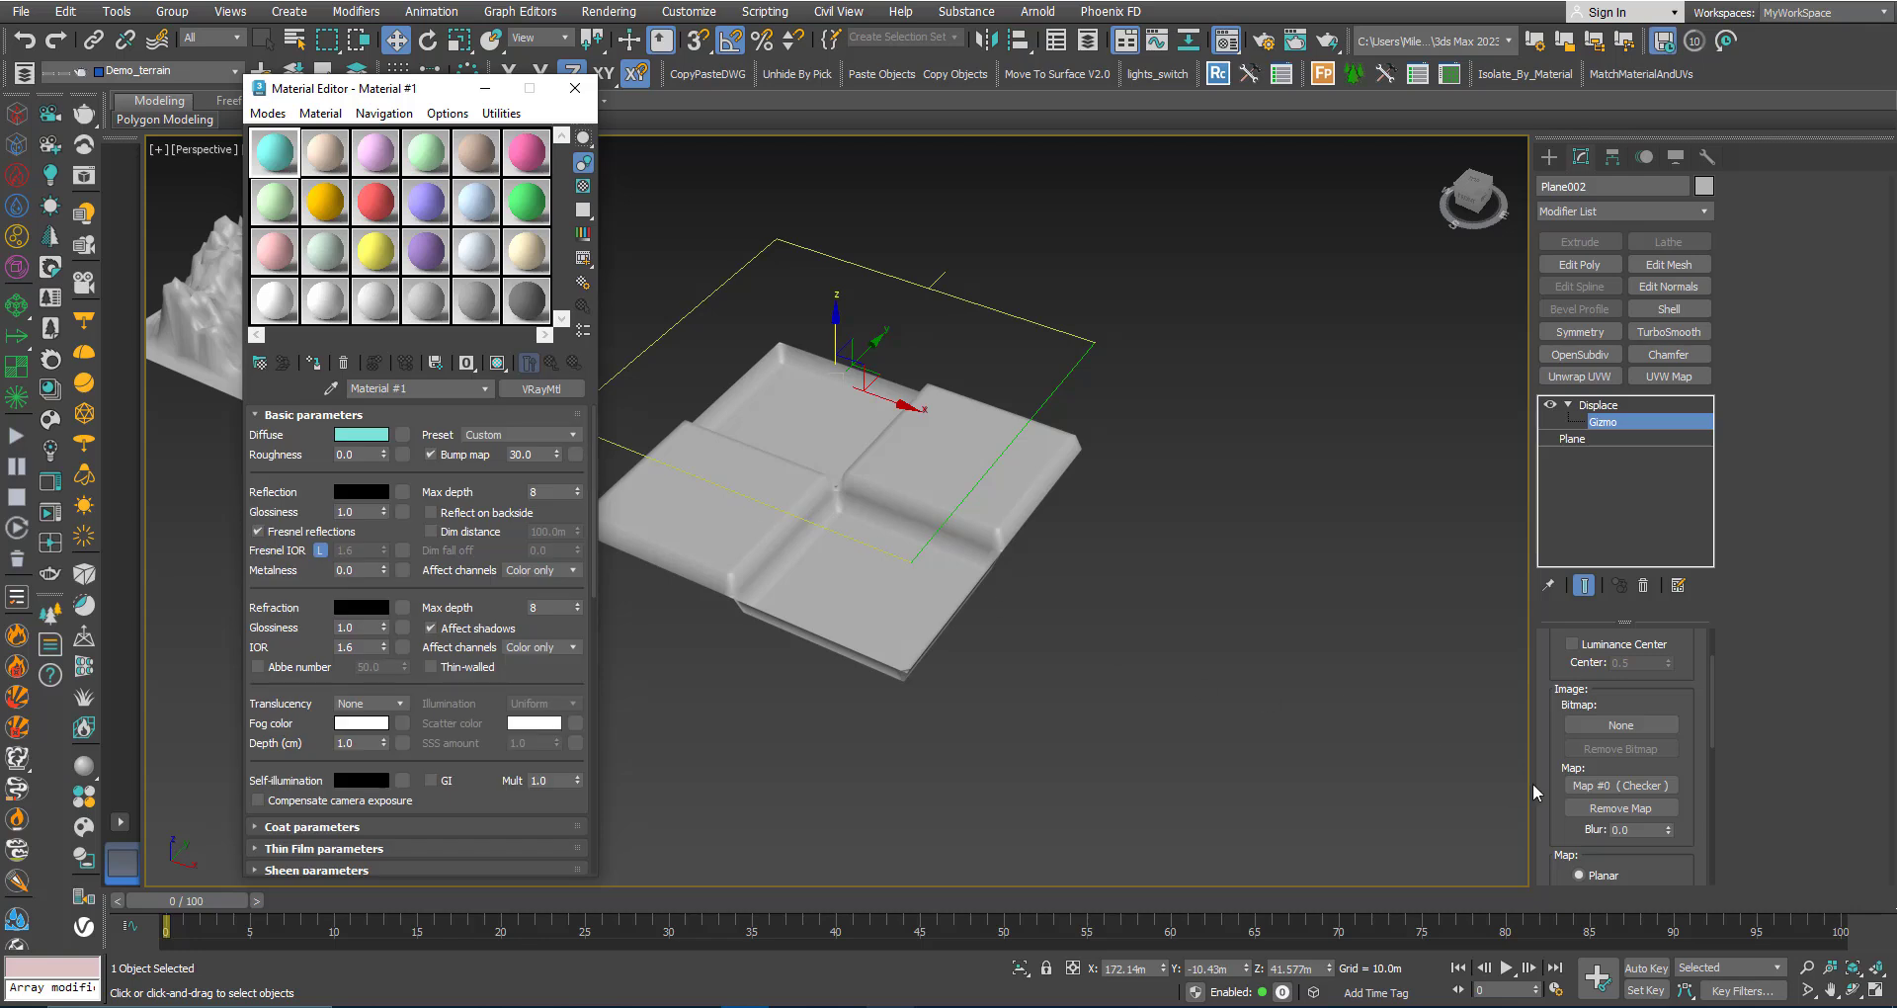
{"action": "left_click_drag", "start_coordinate": [1598, 789], "coordinate": [267, 312]}
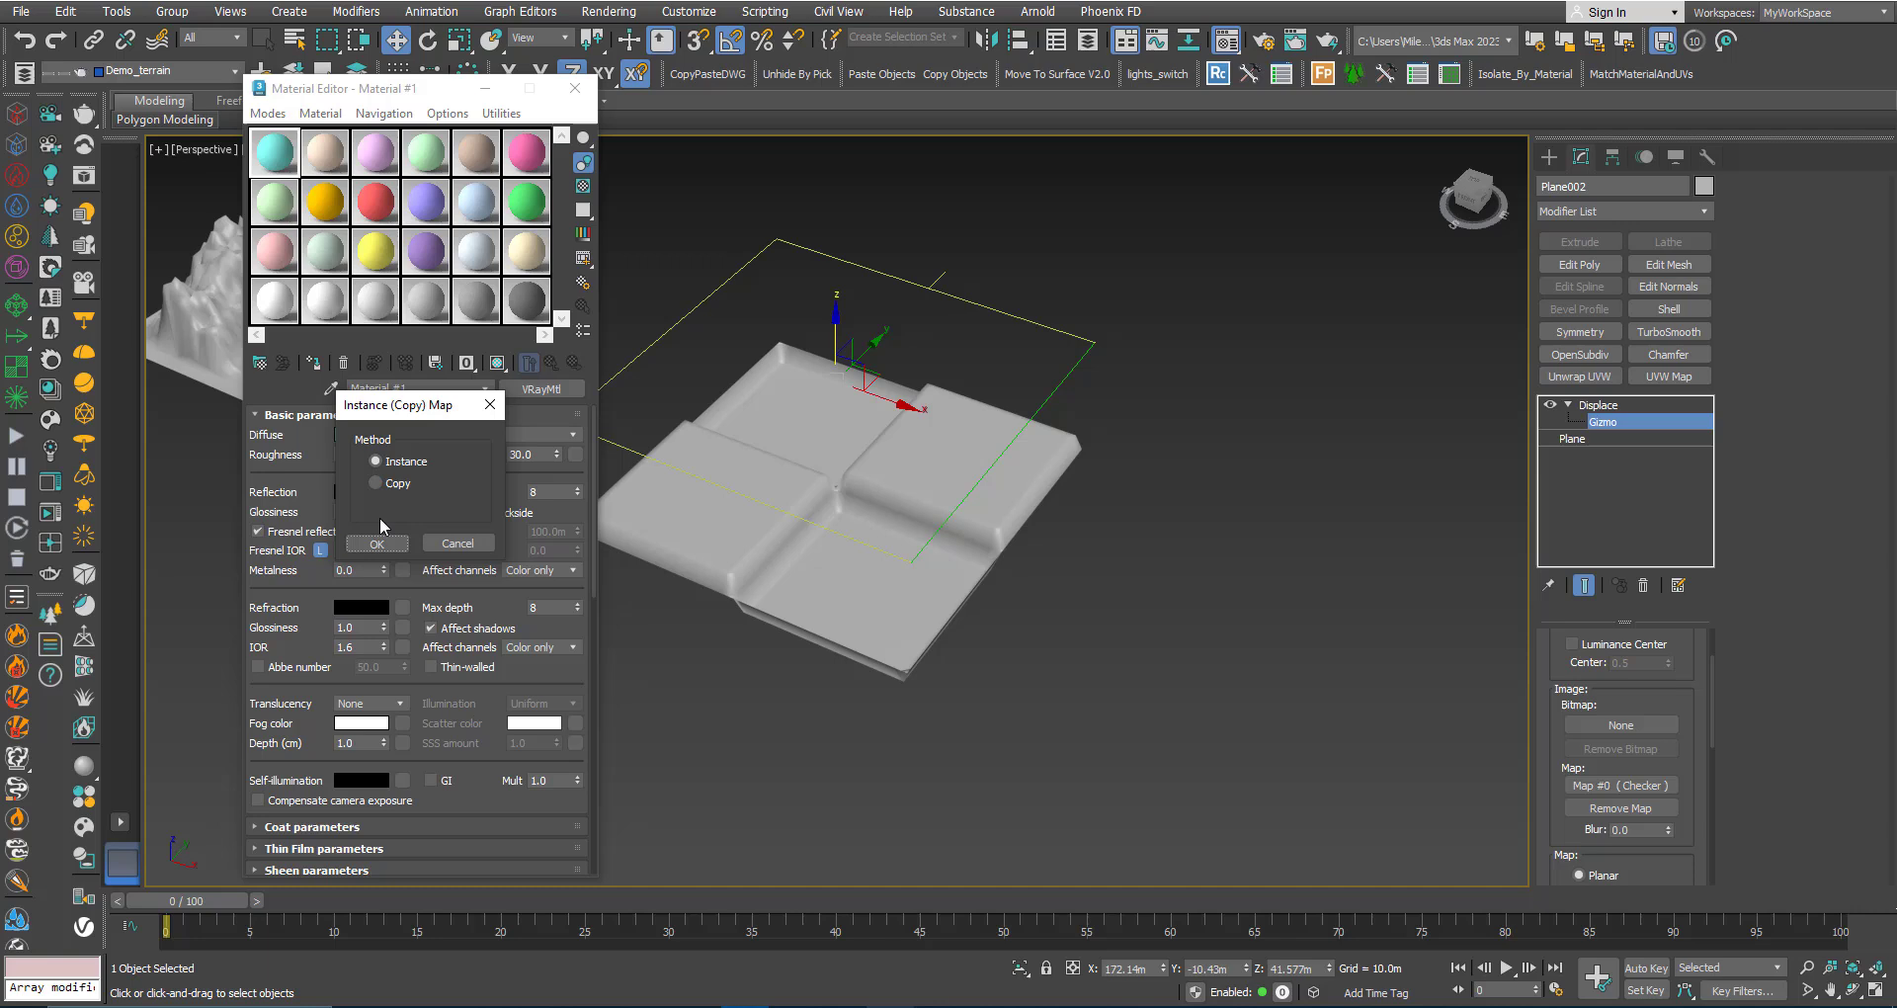
{"action": "left_click", "coordinate": [374, 545]}
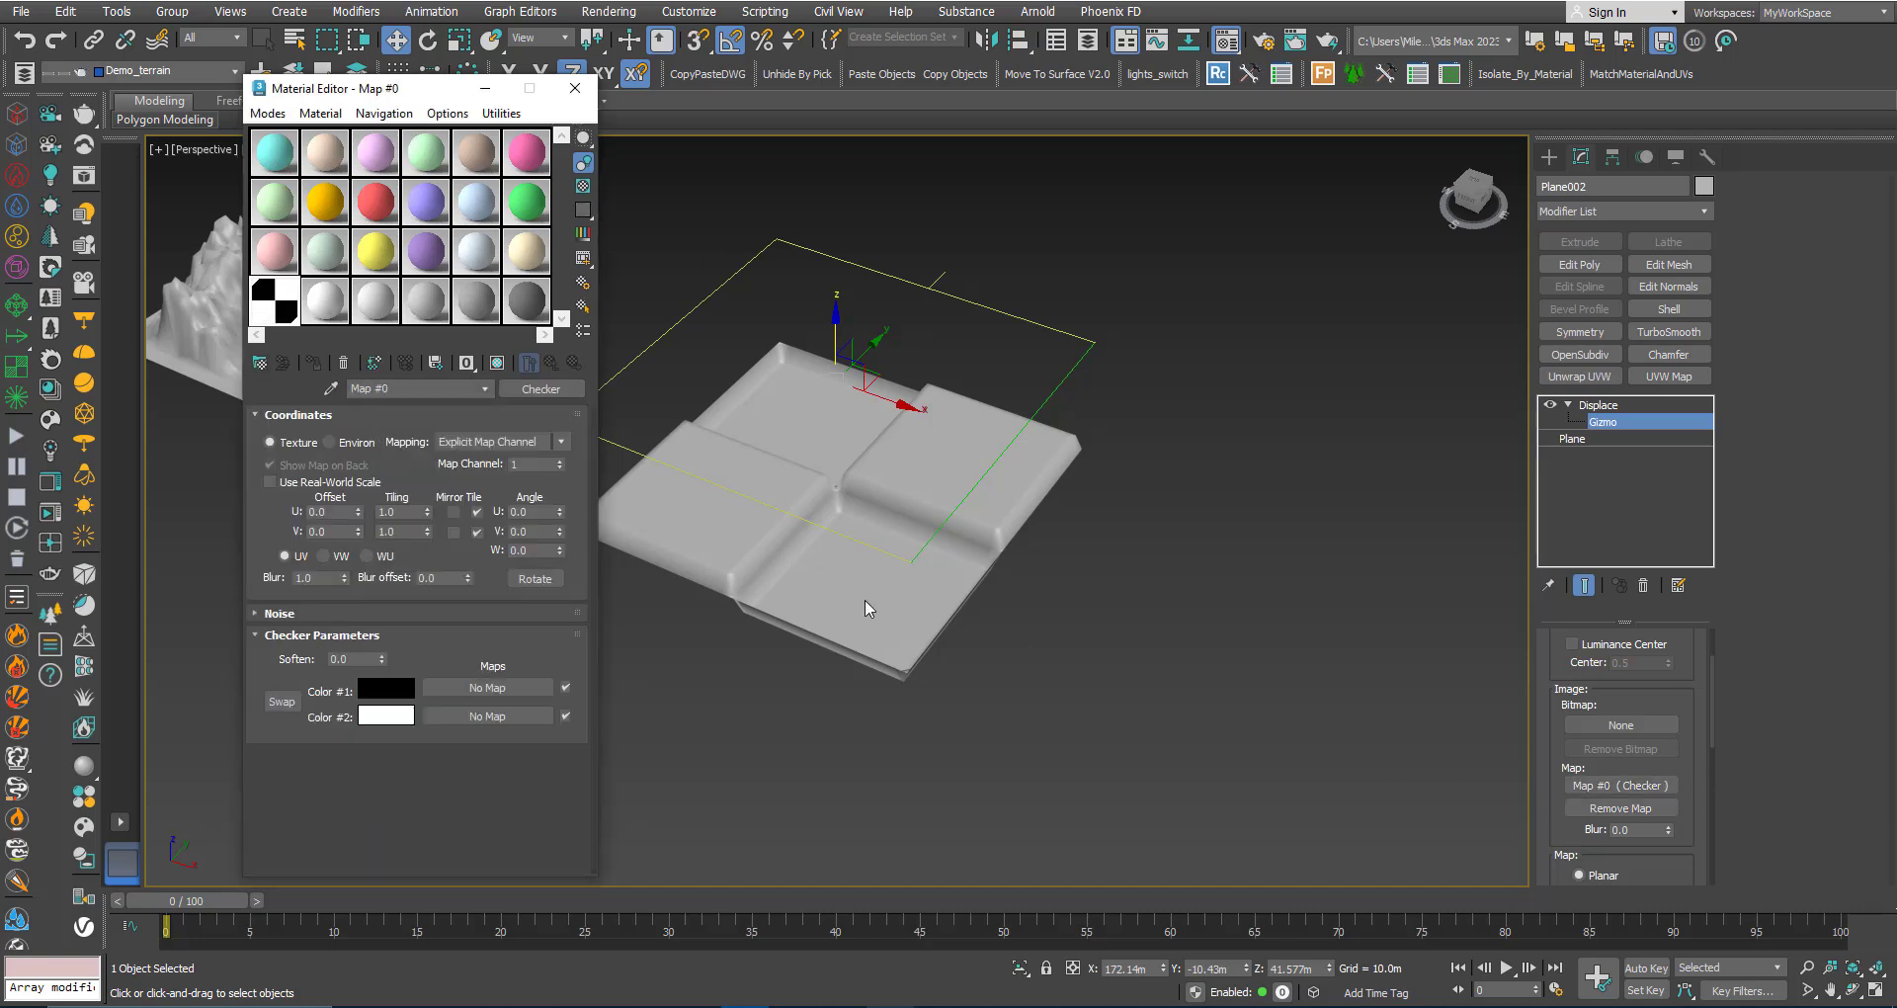
{"action": "middle_click_drag", "start_coordinate": [864, 599], "coordinate": [932, 626]}
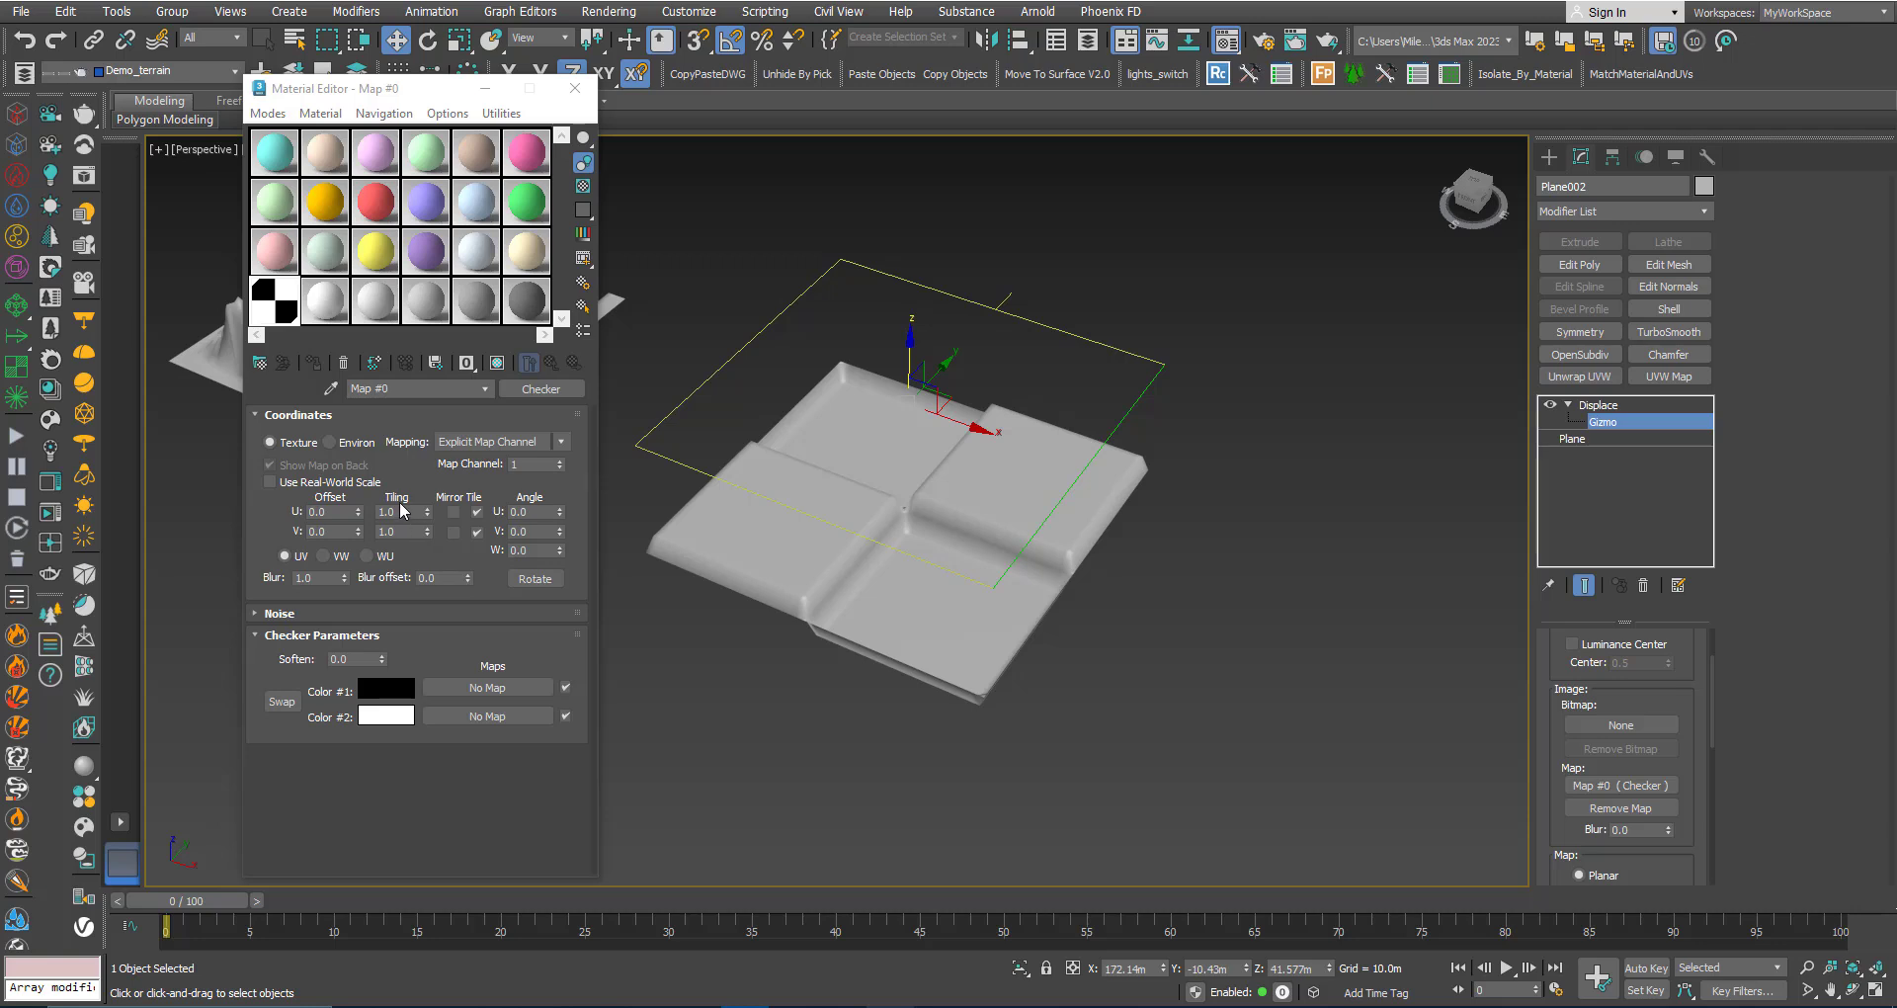
Set the Checker's U and V tiling to 4 and orbit to inspect
{"action": "left_click", "coordinate": [417, 512]}
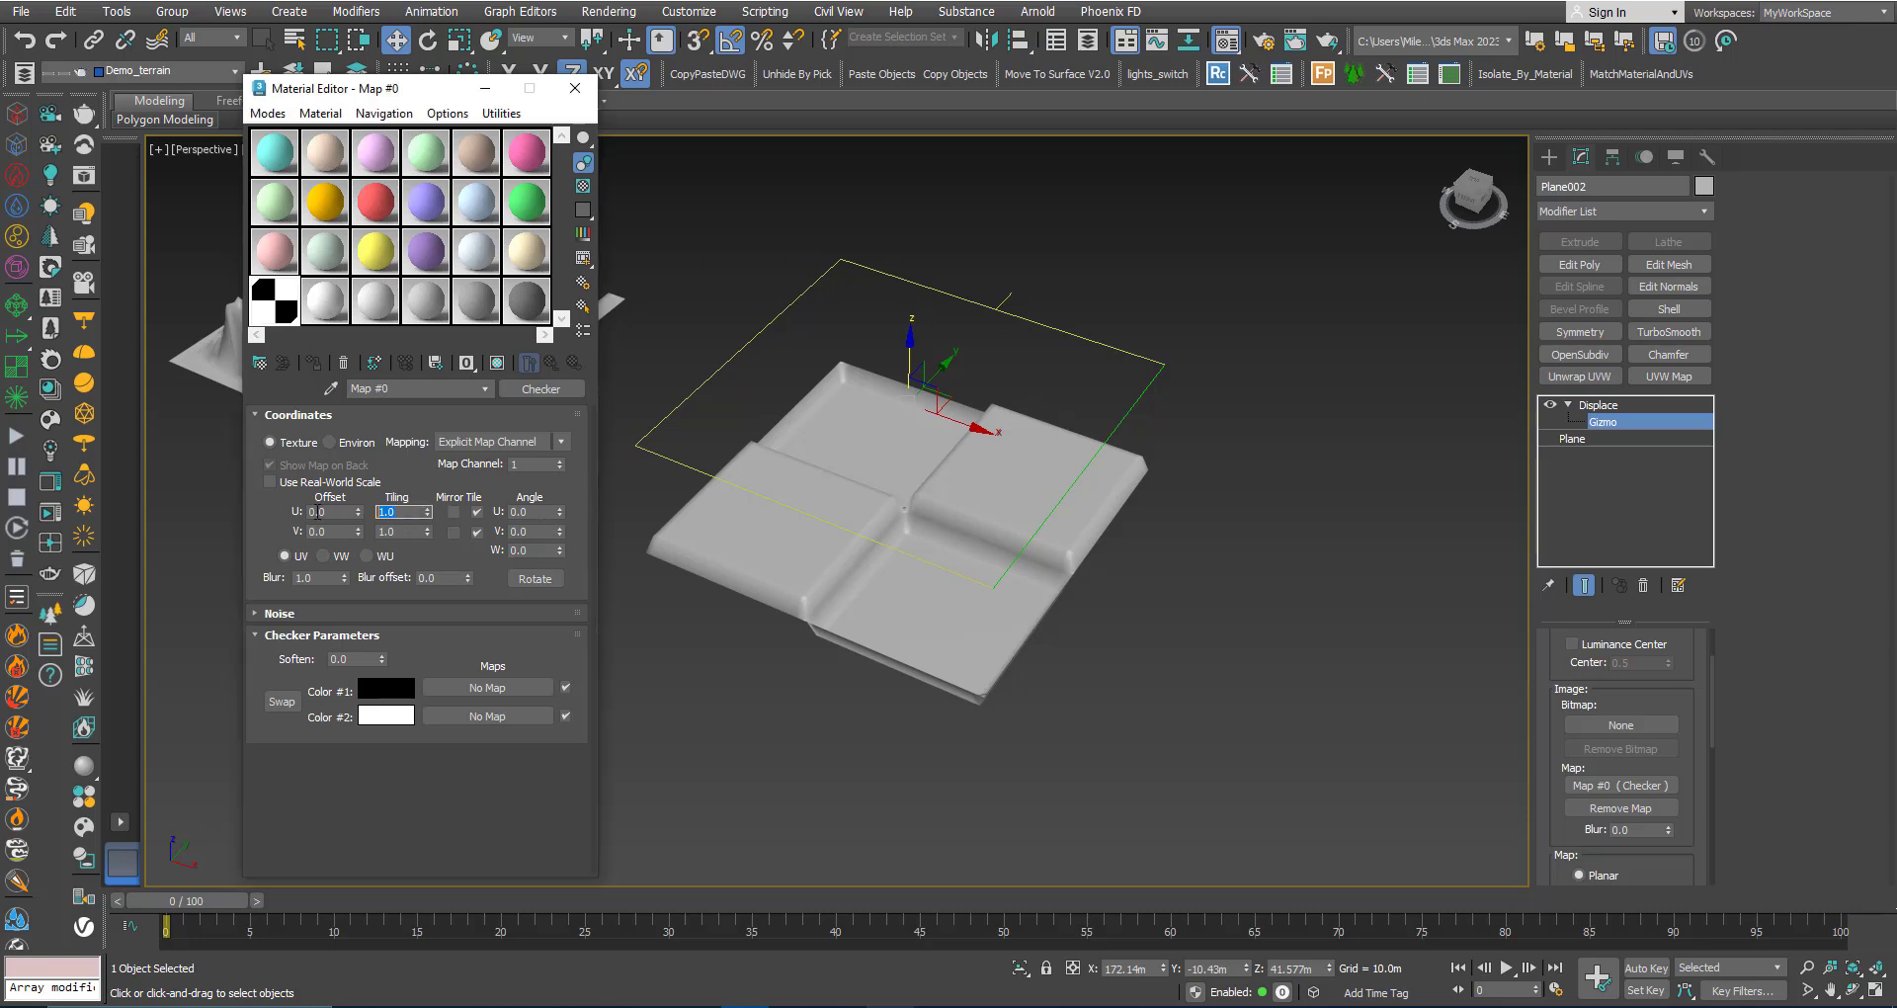
{"action": "key", "text": "Tab"}
{"action": "type", "text": "4"}
{"action": "left_click", "coordinate": [399, 512]}
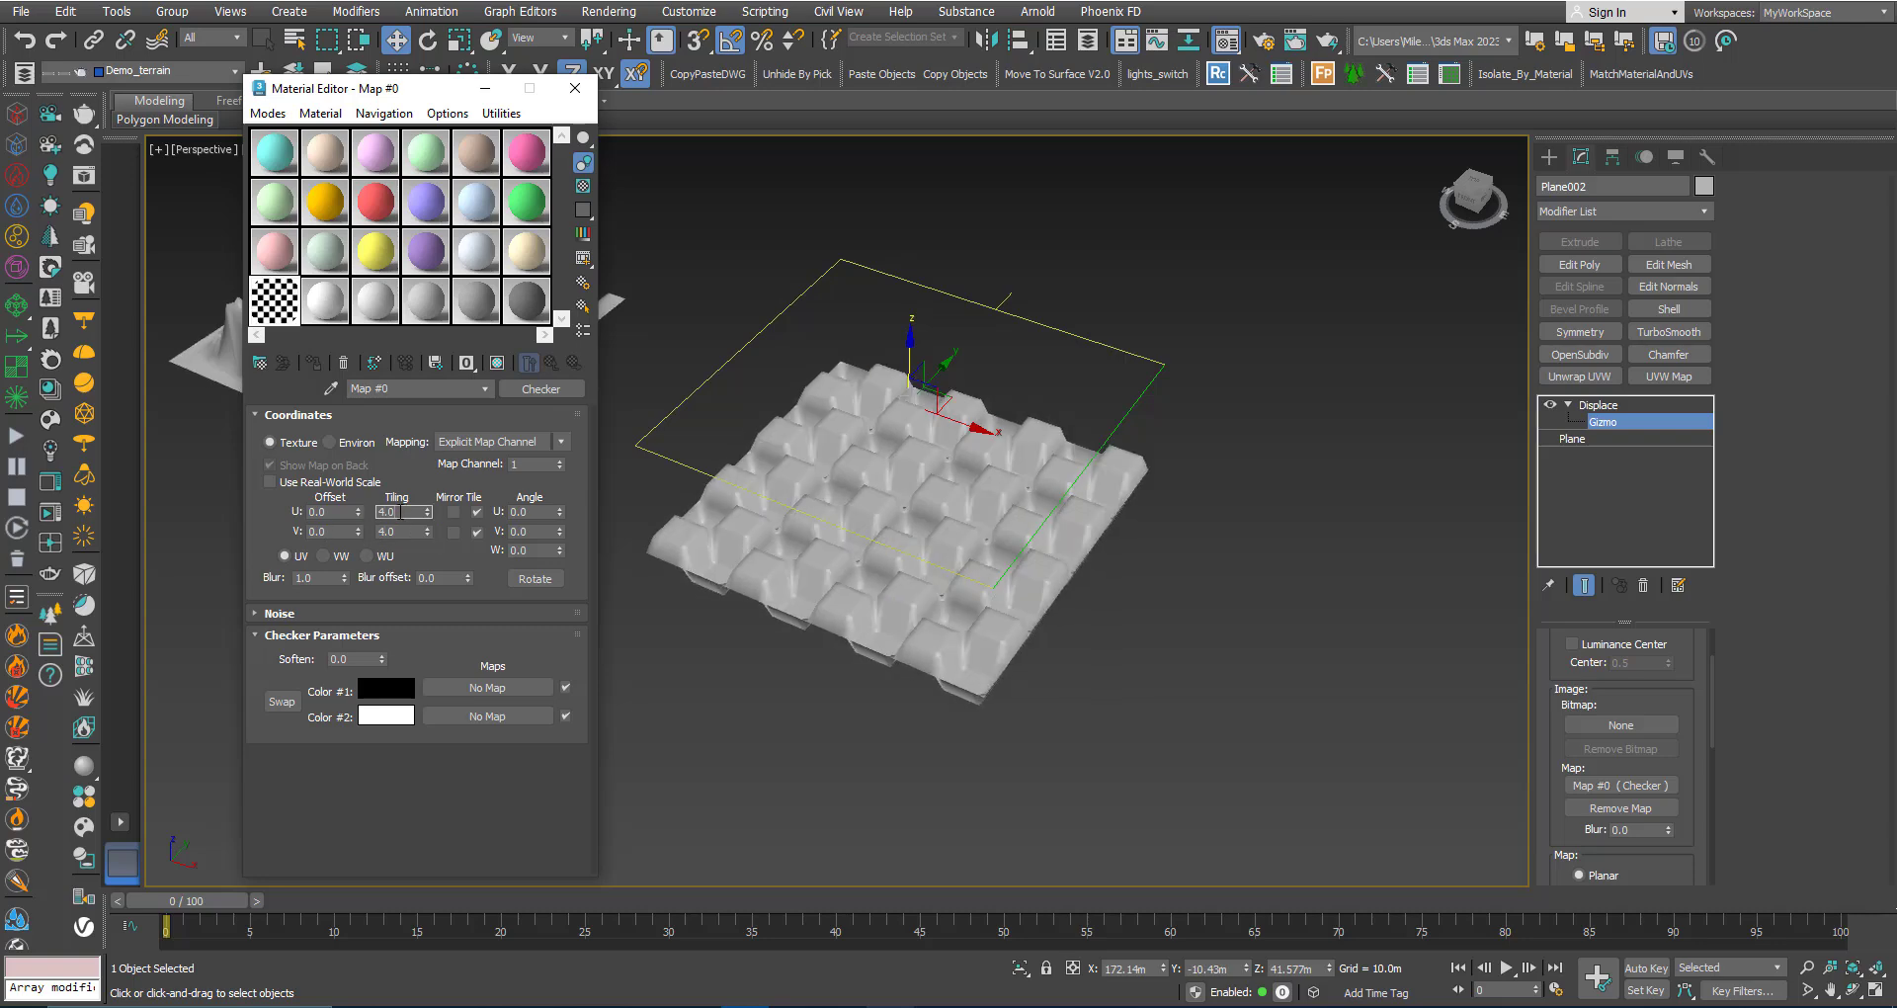
{"action": "mouse_move", "coordinate": [833, 536]}
{"action": "middle_mouse_down", "text": "alt"}
{"action": "mouse_move", "coordinate": [856, 541]}
{"action": "mouse_move", "coordinate": [750, 514]}
{"action": "mouse_move", "coordinate": [859, 561]}
{"action": "mouse_move", "coordinate": [856, 593]}
{"action": "mouse_move", "coordinate": [860, 534]}
{"action": "middle_mouse_up", "text": "alt"}
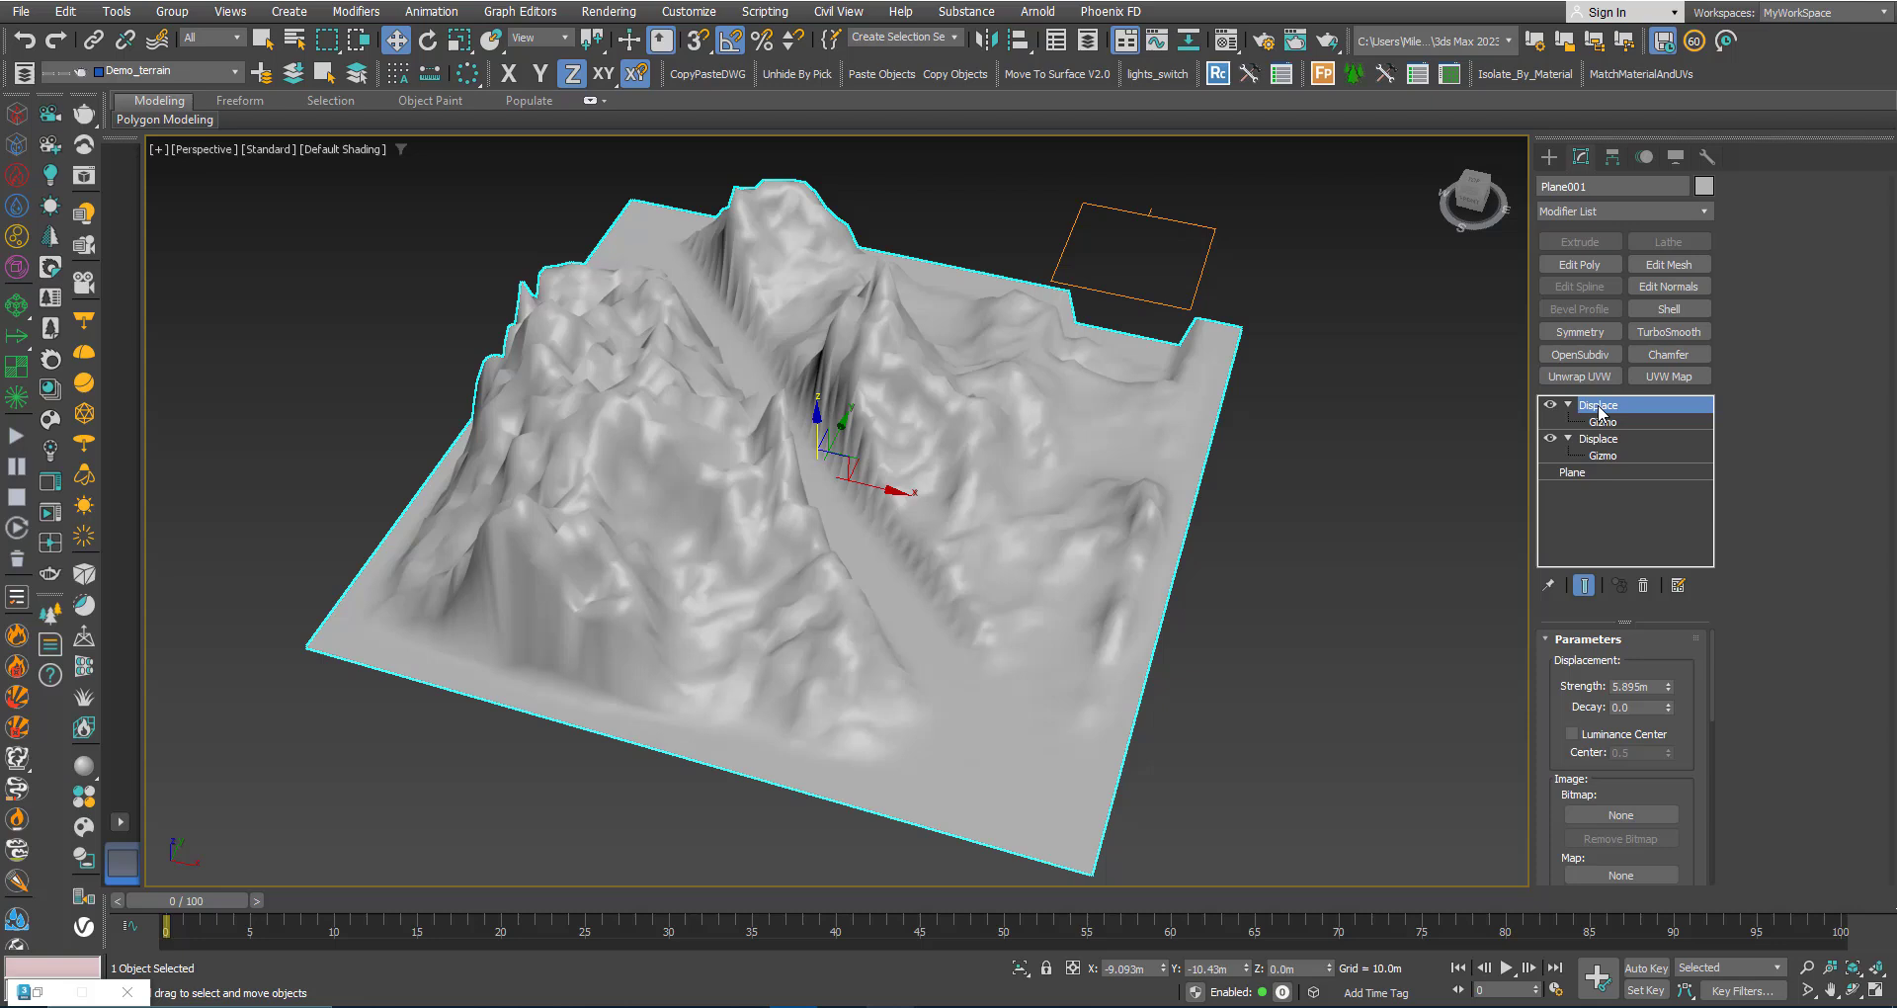
Delete the terrain's top Displace and add a UVW Map beneath the remaining Displace
{"action": "left_click", "coordinate": [1644, 588]}
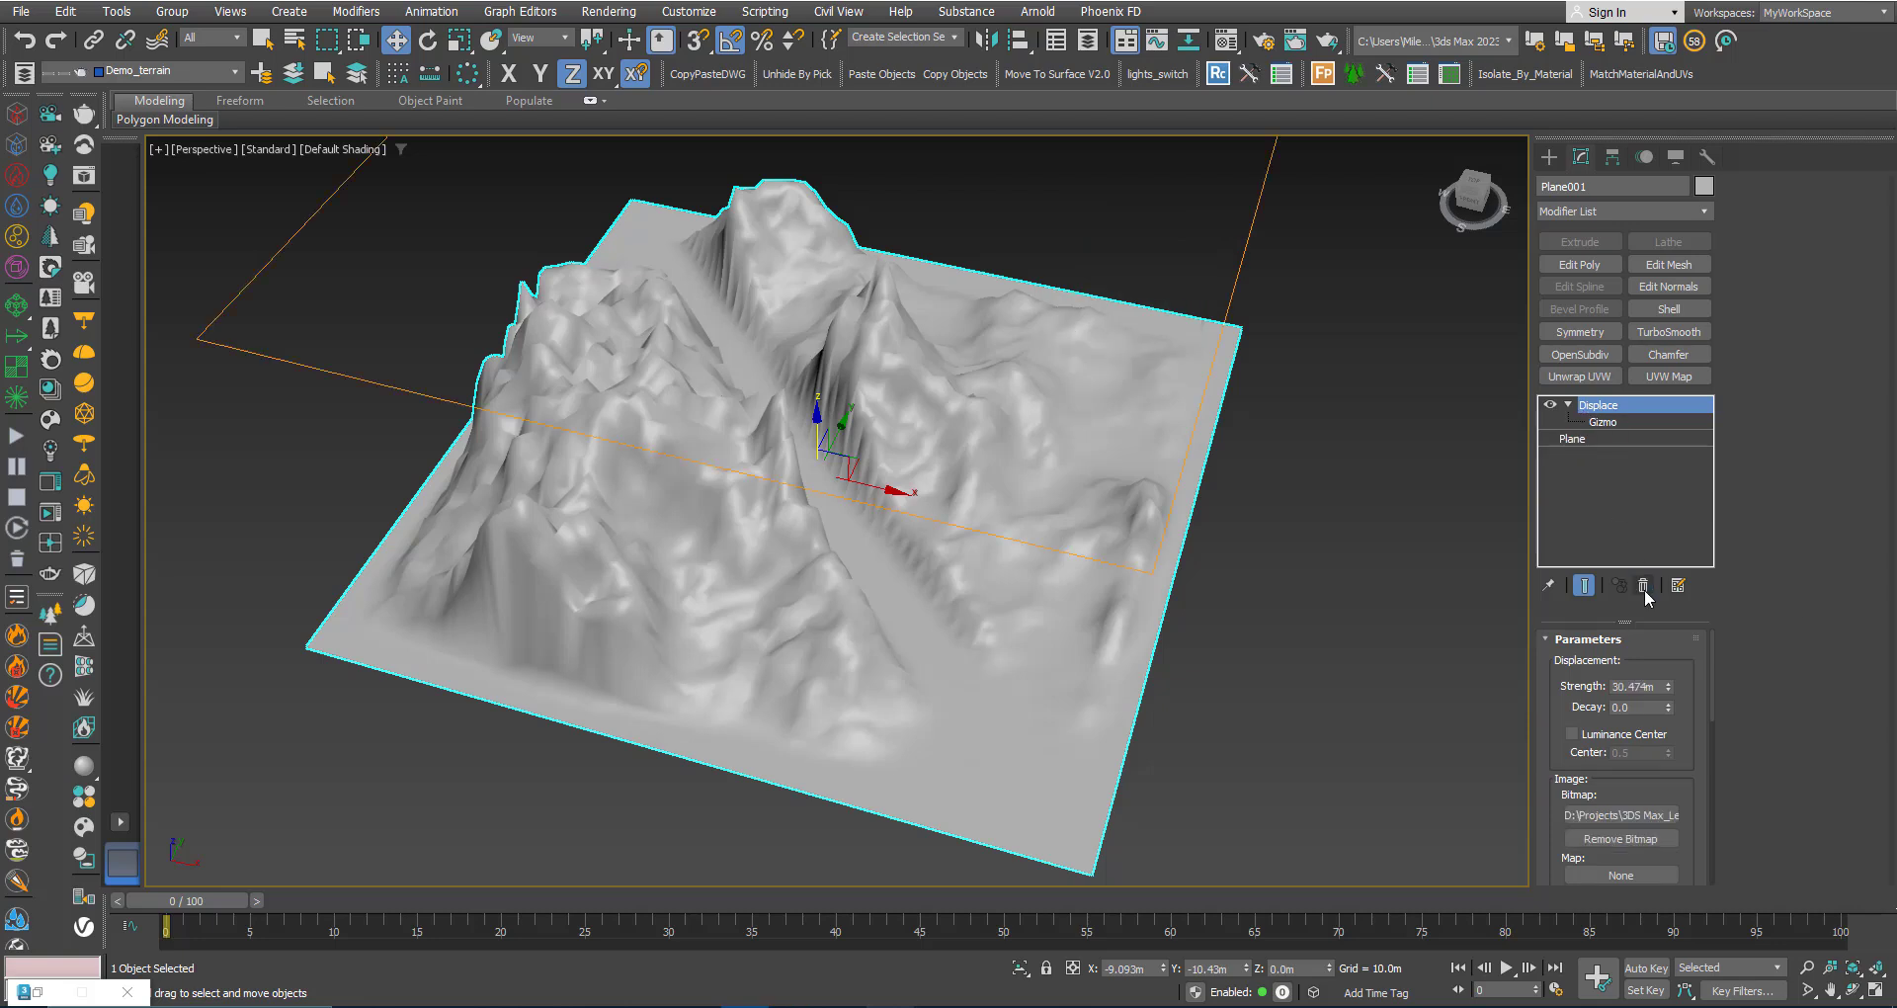
{"action": "left_click", "coordinate": [1571, 441]}
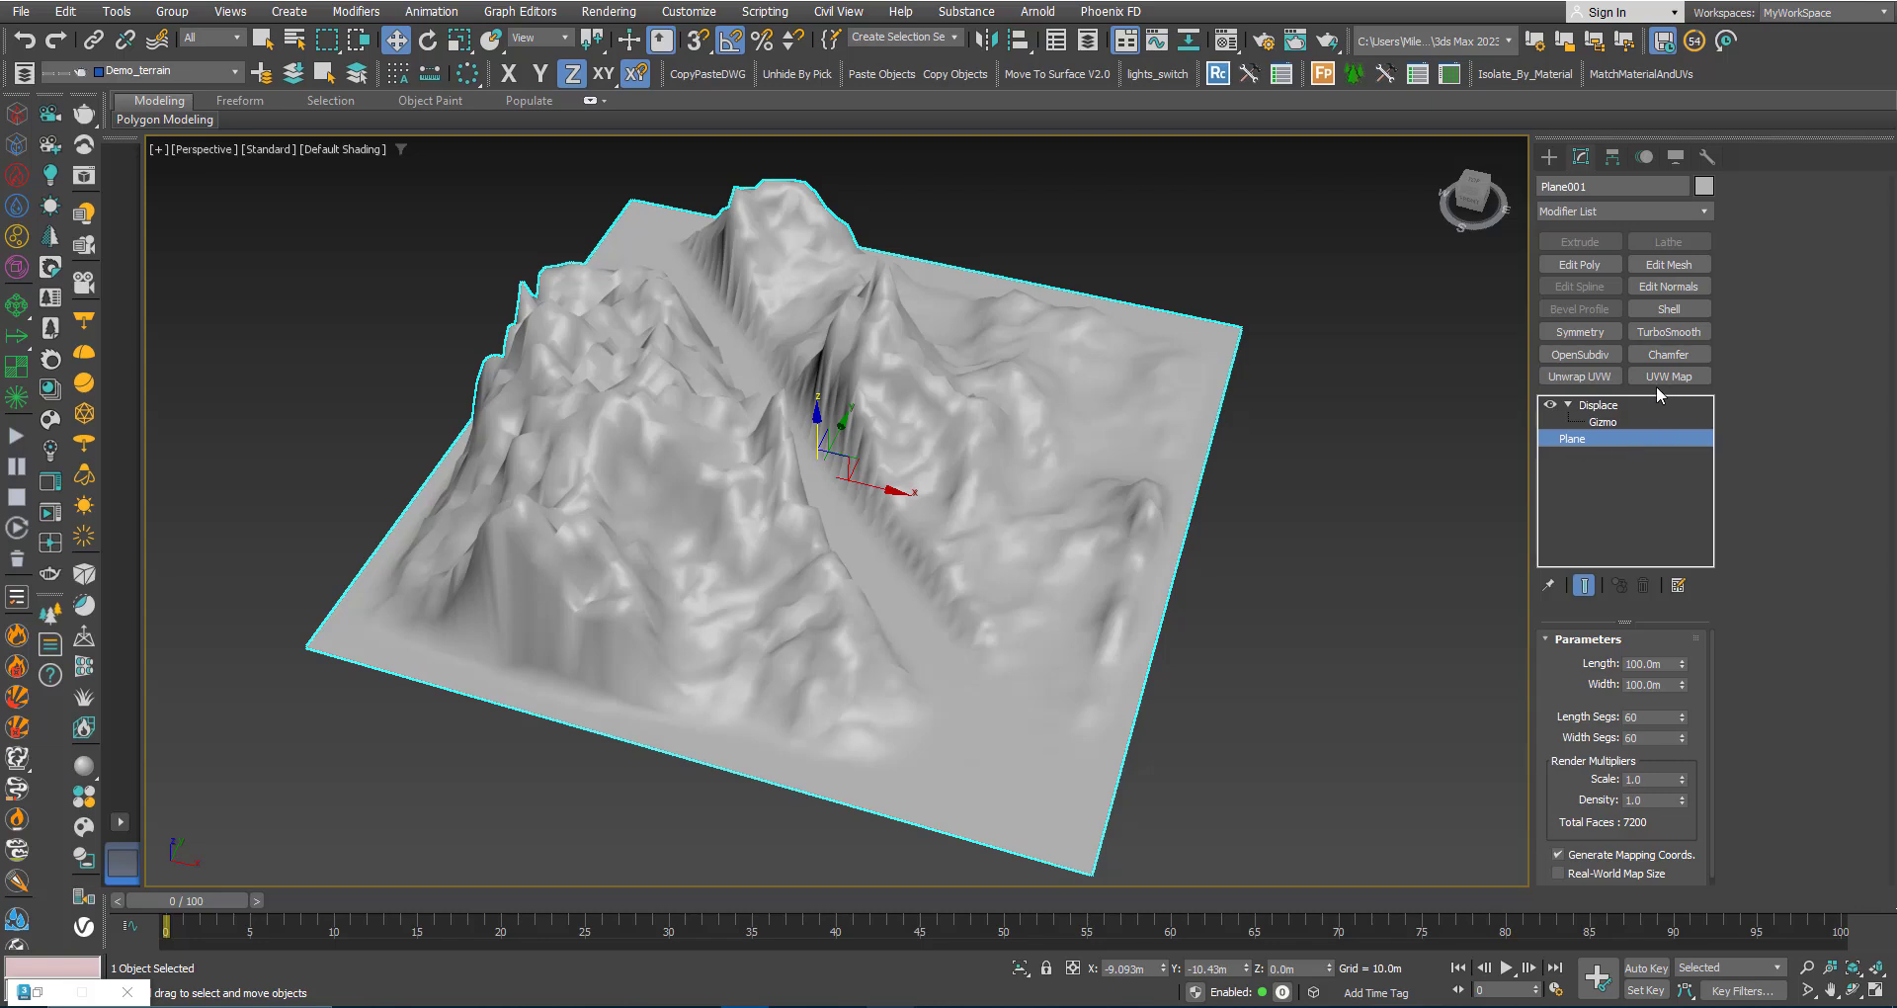
{"action": "left_click", "coordinate": [1652, 374]}
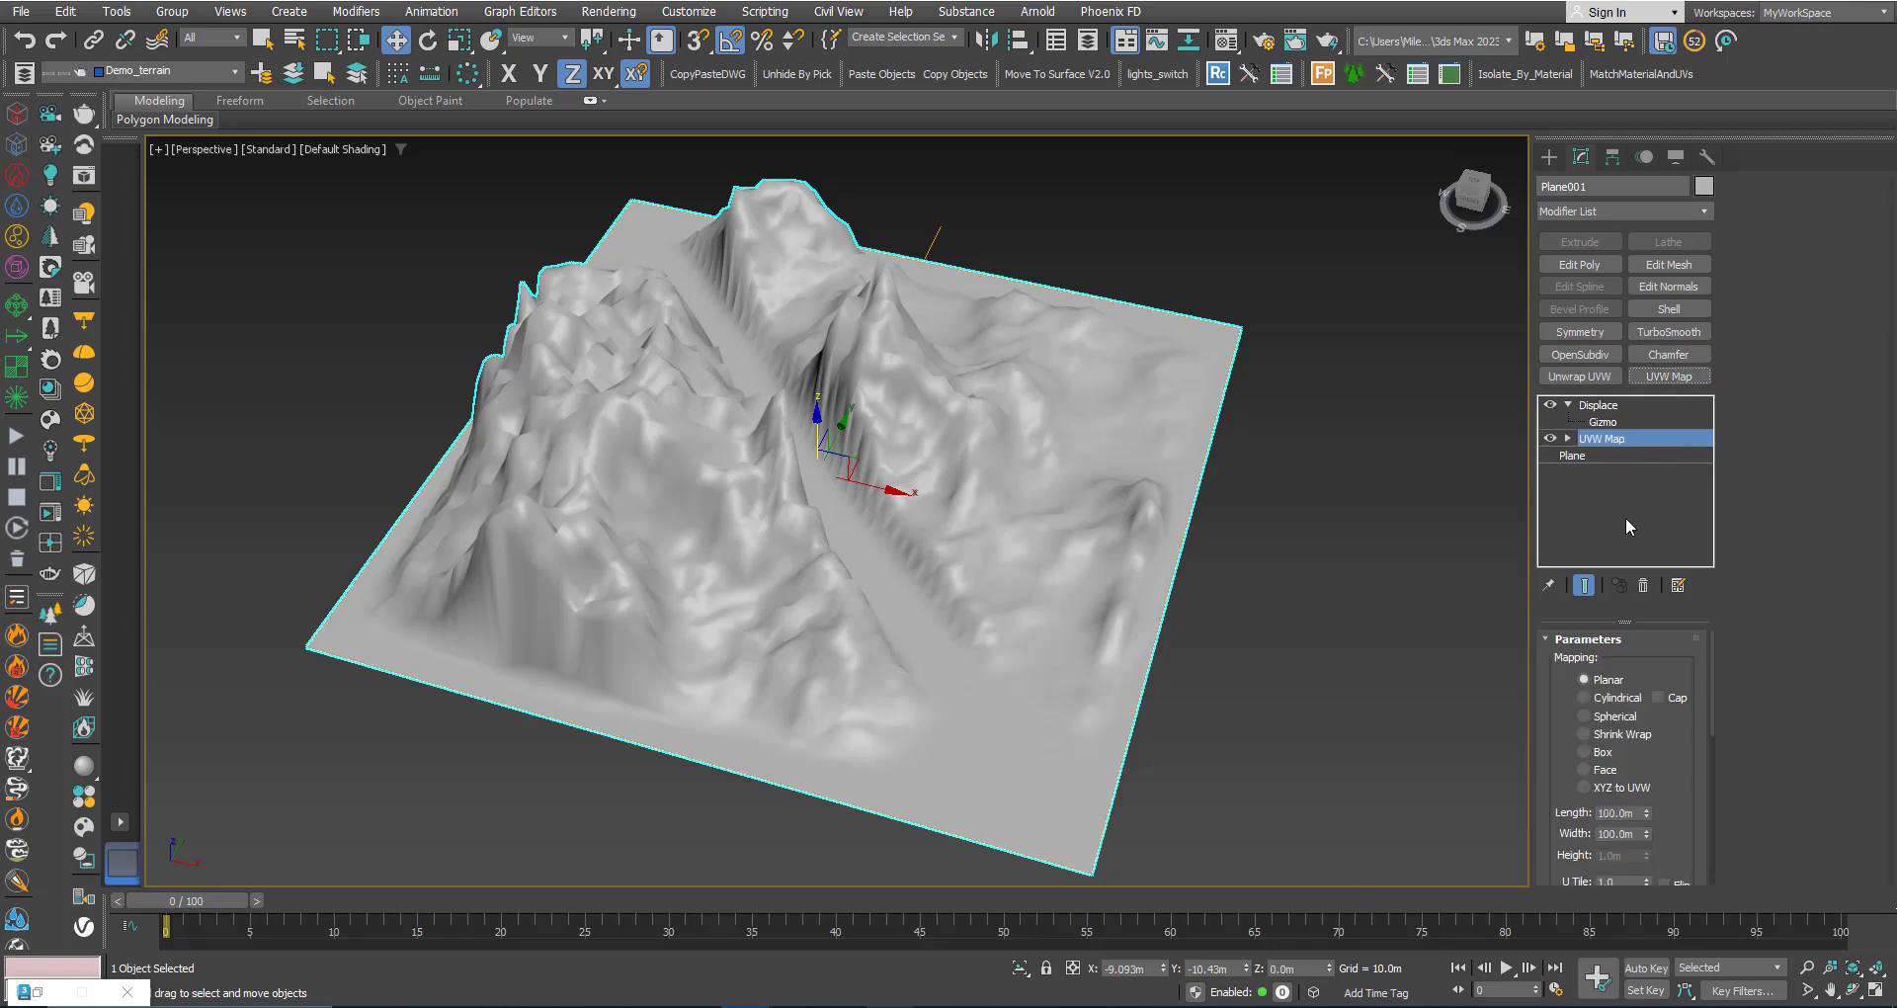
{"action": "scroll", "coordinate": [1571, 741], "scroll_direction": "down", "scroll_amount": 3}
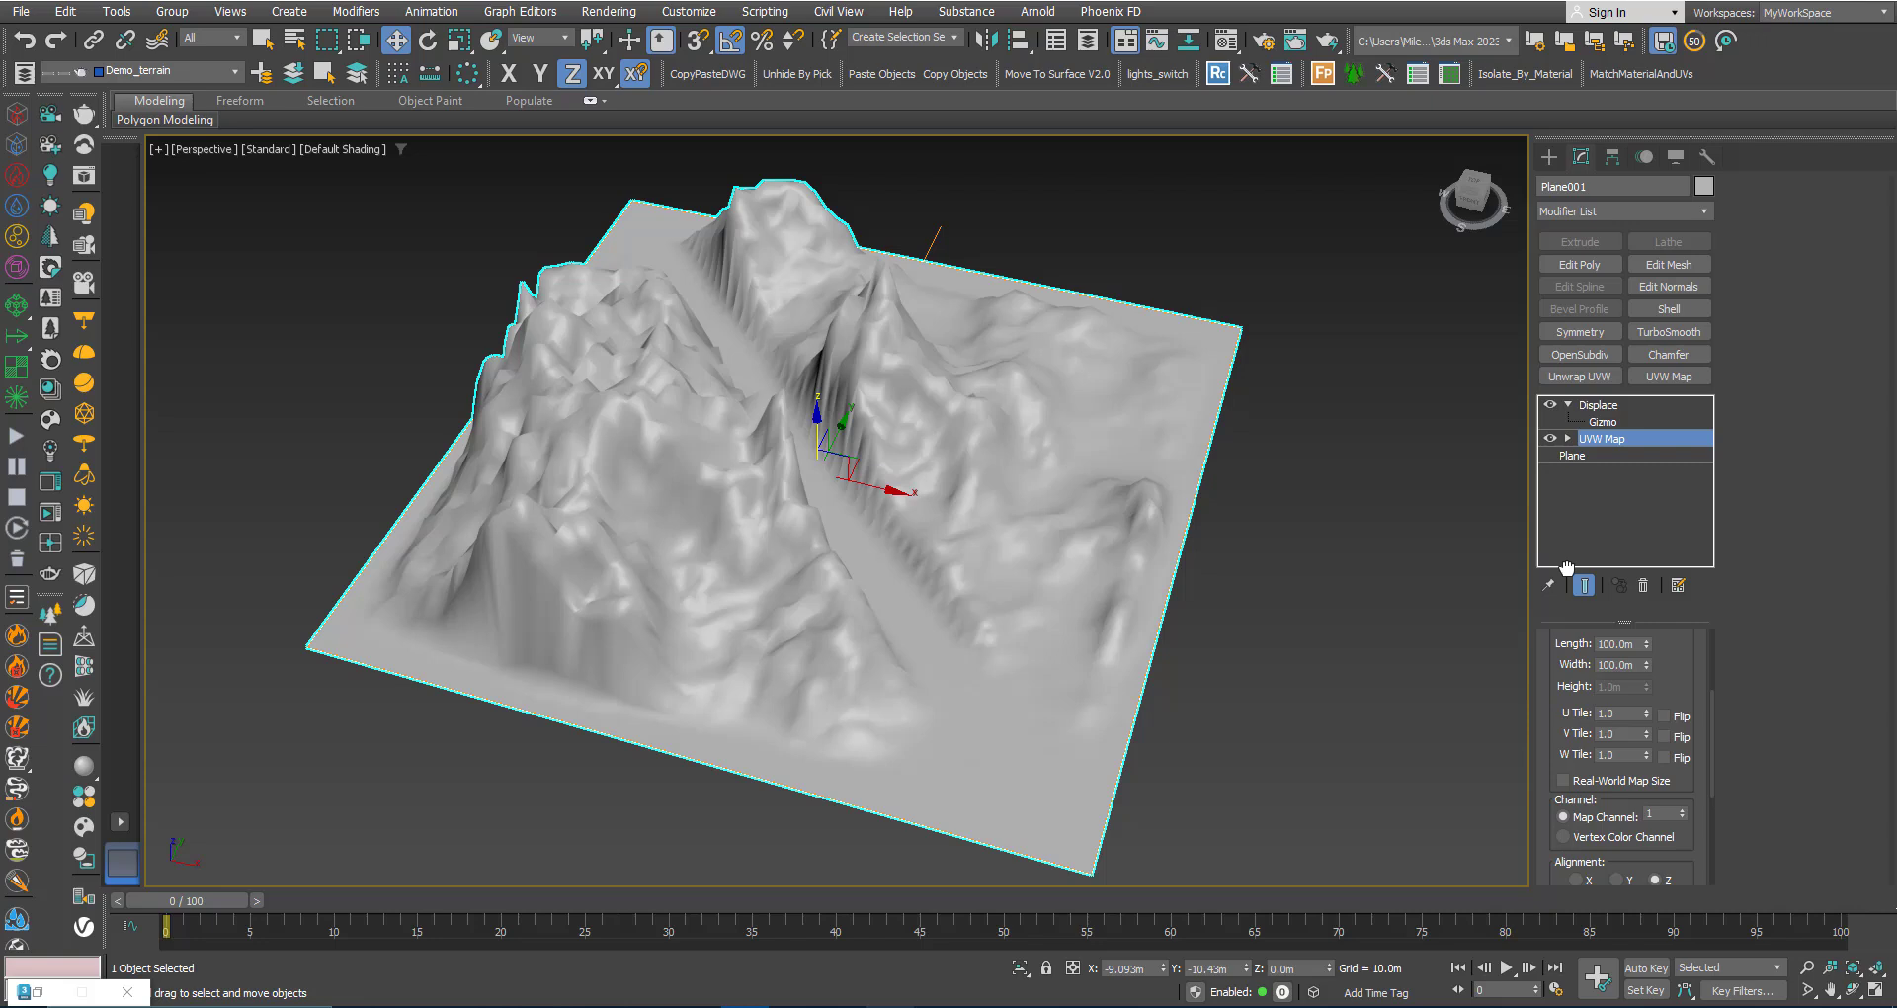
{"action": "left_click", "coordinate": [1600, 405]}
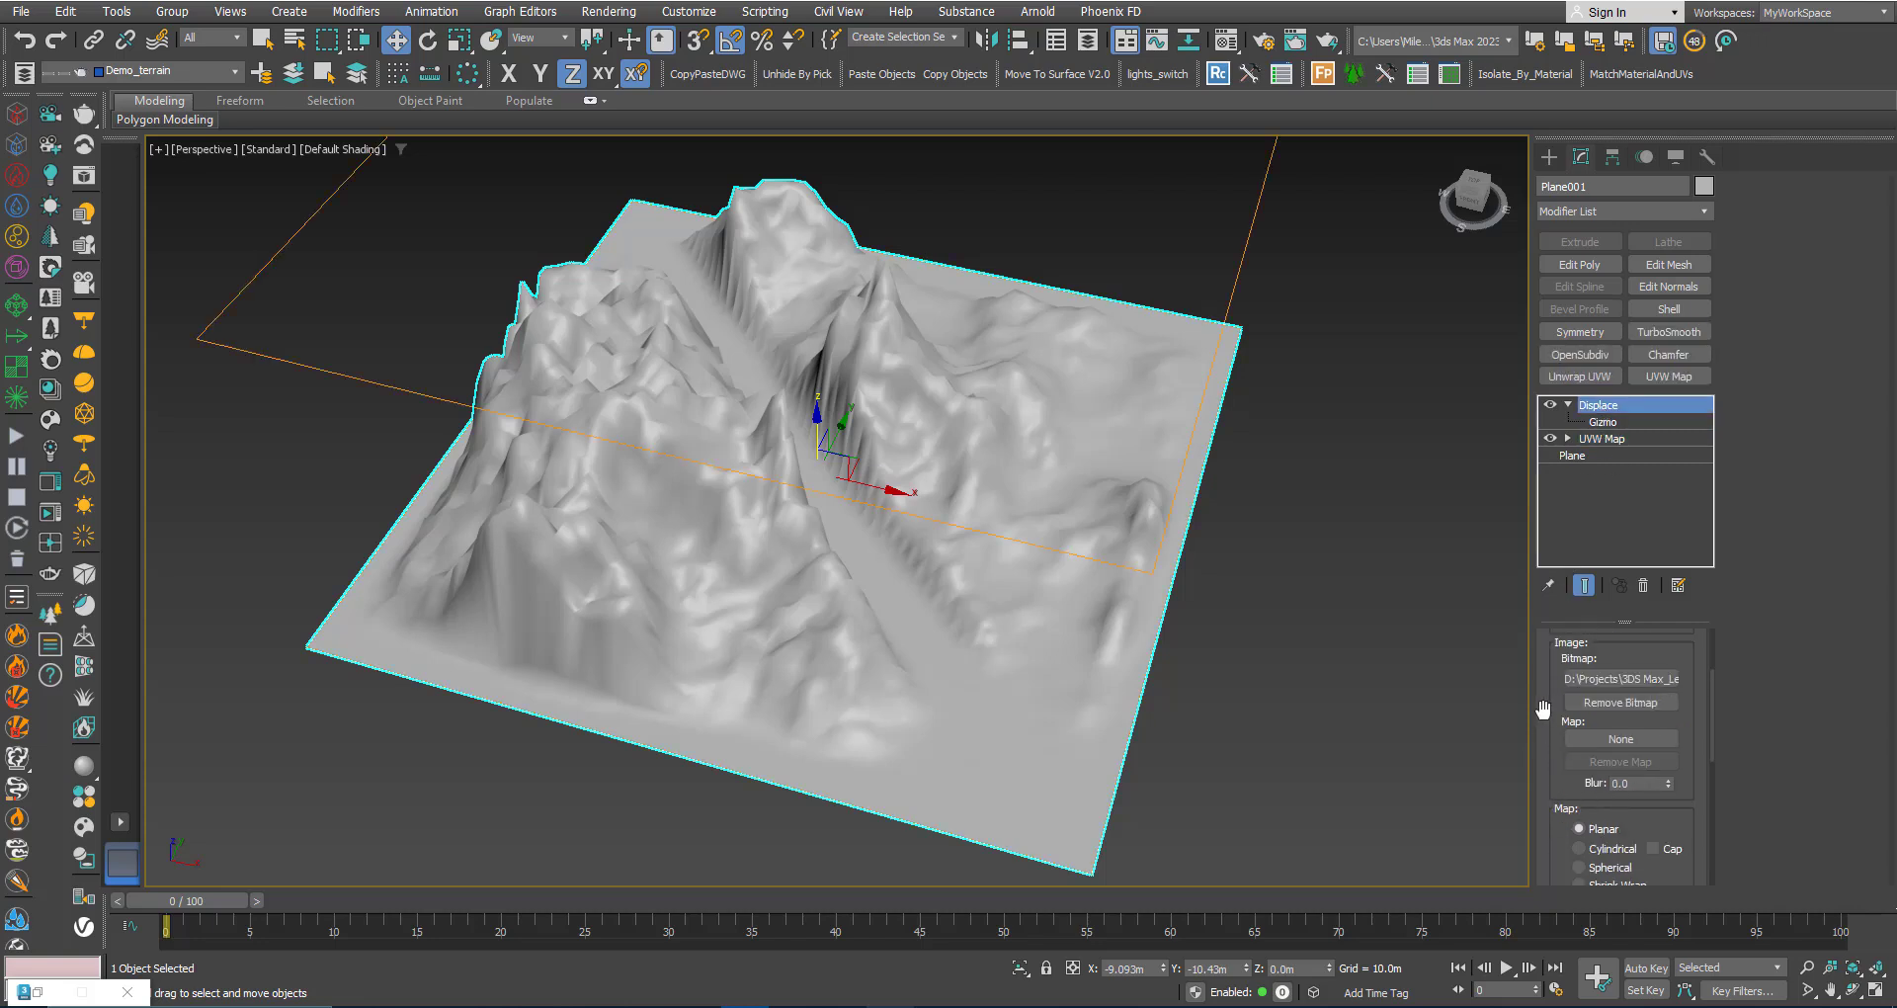
{"action": "left_click", "coordinate": [1596, 439]}
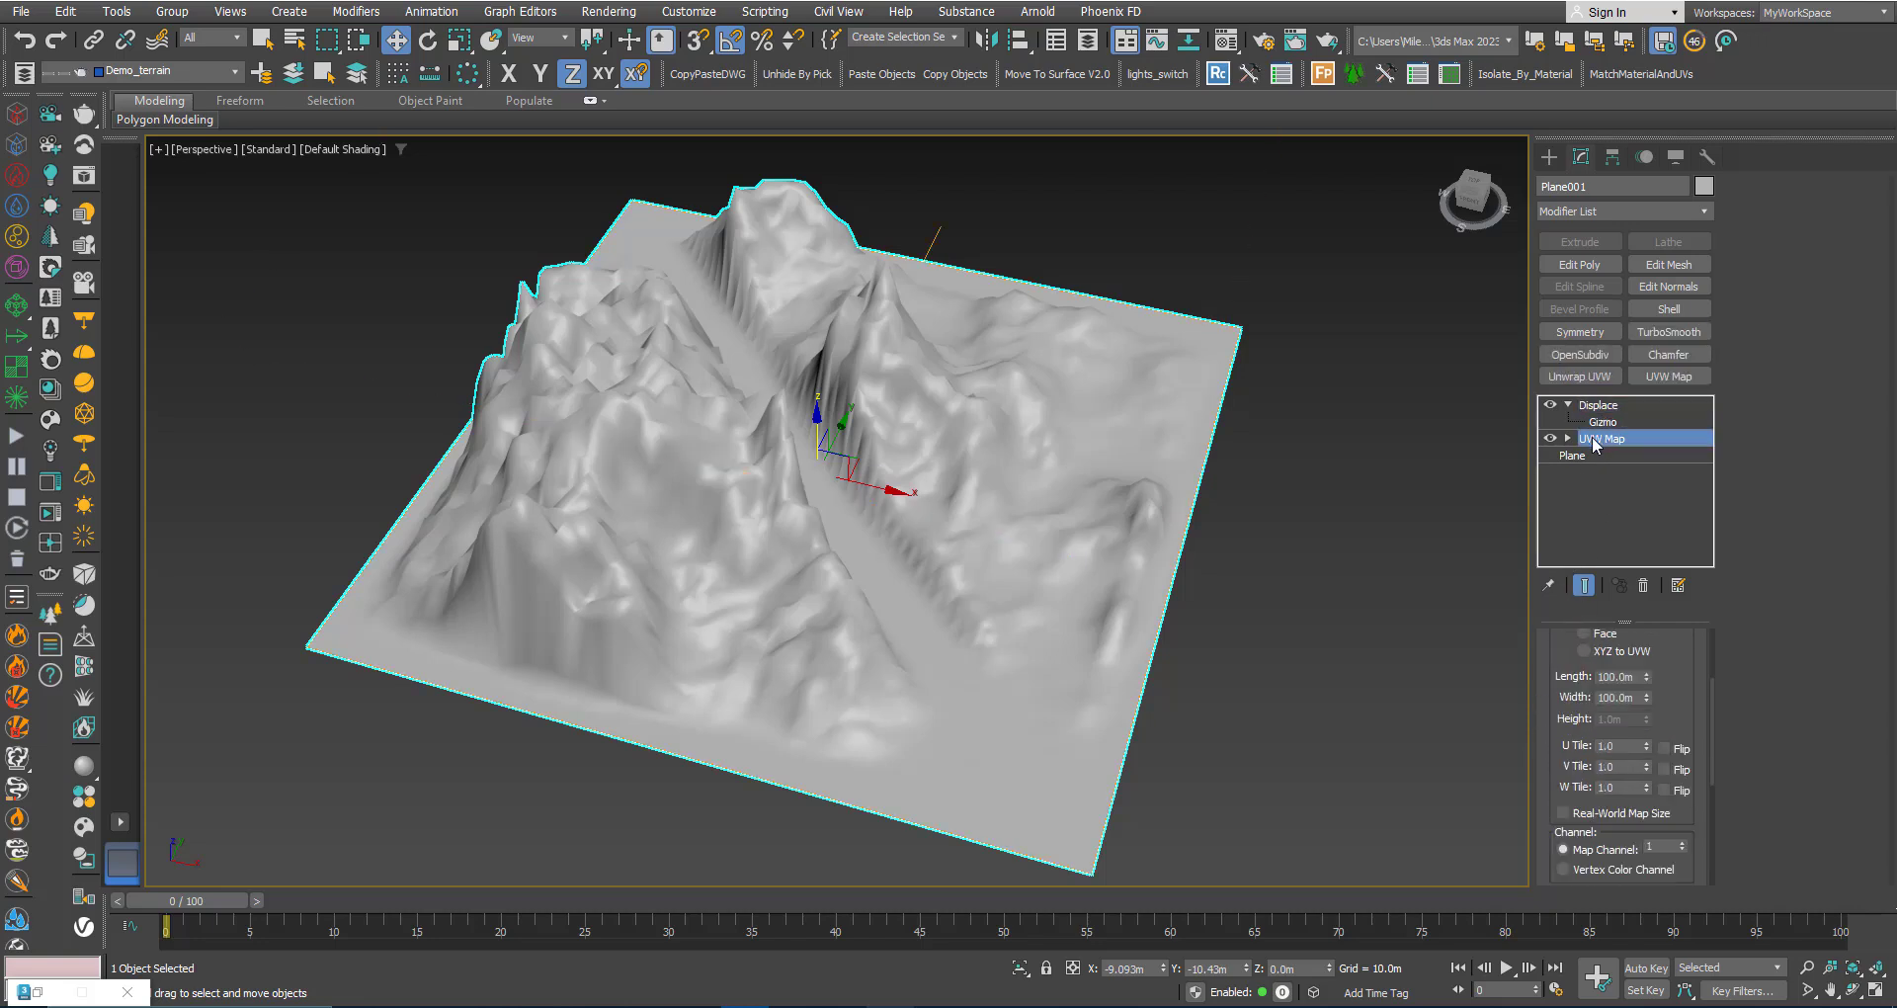
{"action": "left_click", "coordinate": [1568, 437]}
Raise the UVW Map gizmo above the terrain and scale it down to 45%
{"action": "left_click", "coordinate": [1602, 454]}
{"action": "scroll", "coordinate": [804, 559], "scroll_direction": "down", "scroll_amount": 5}
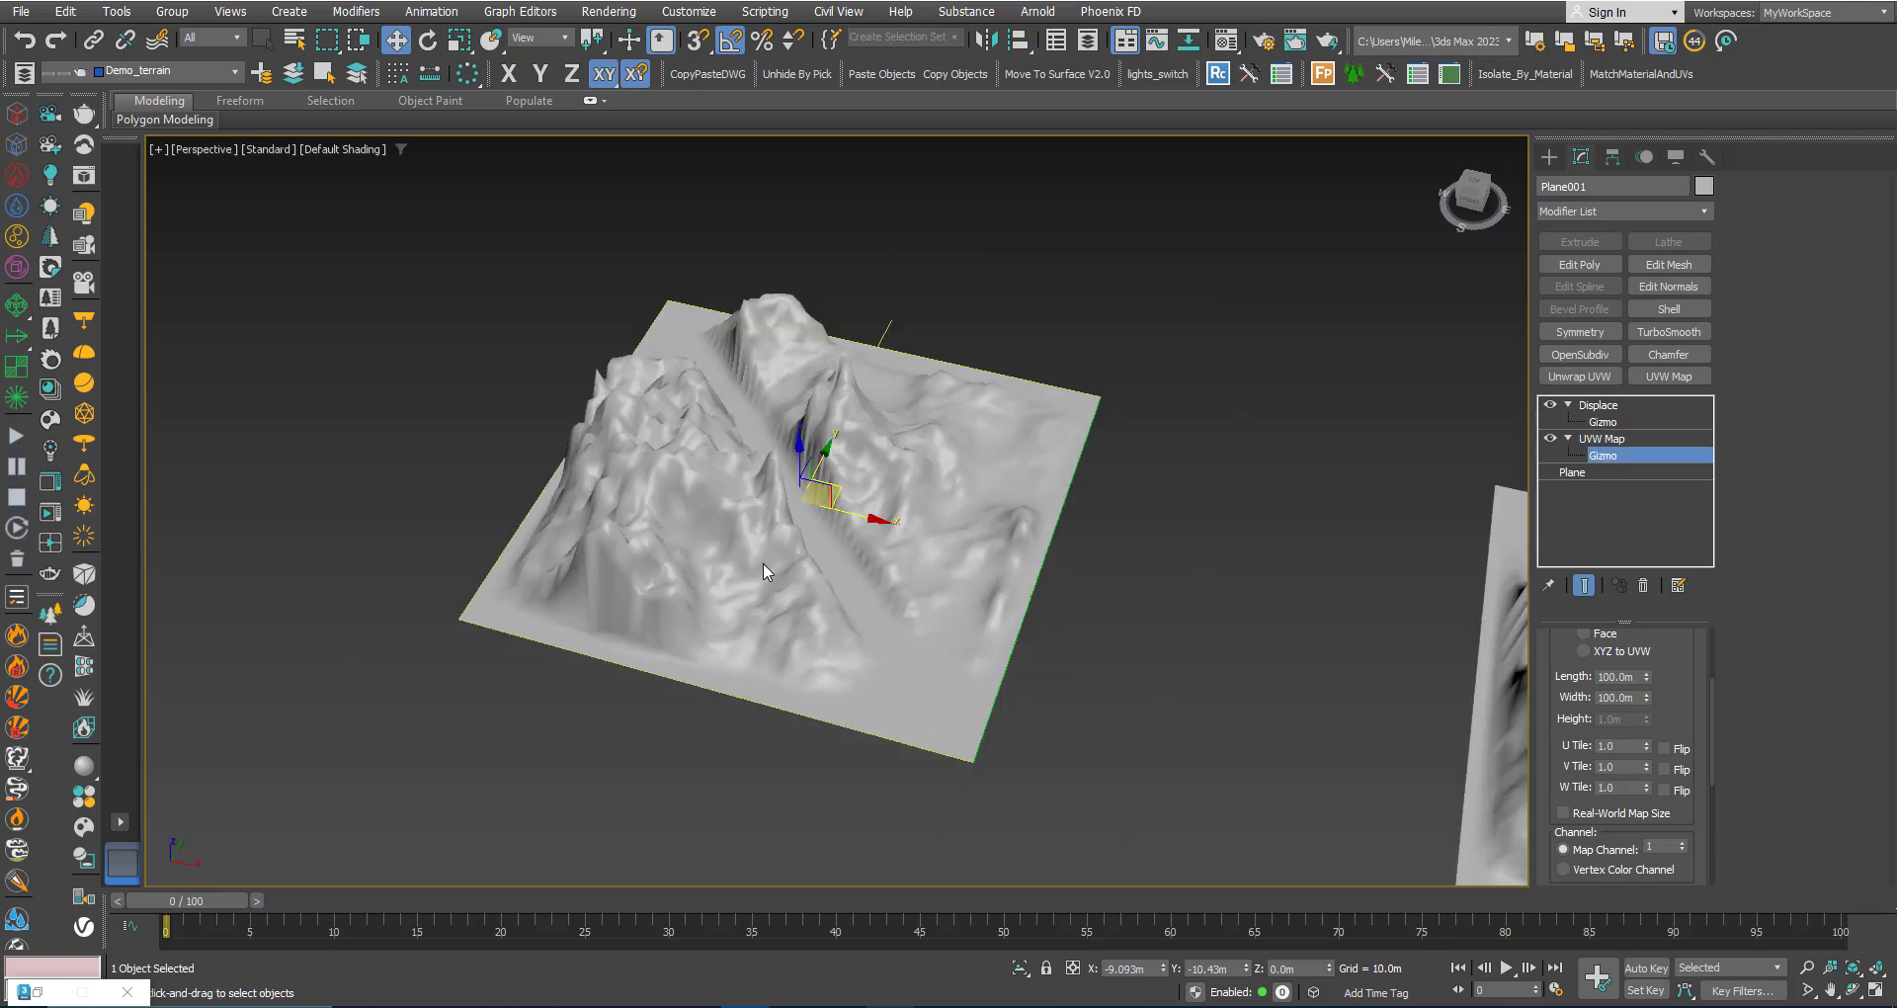
{"action": "scroll", "coordinate": [755, 563], "scroll_direction": "up", "scroll_amount": 4}
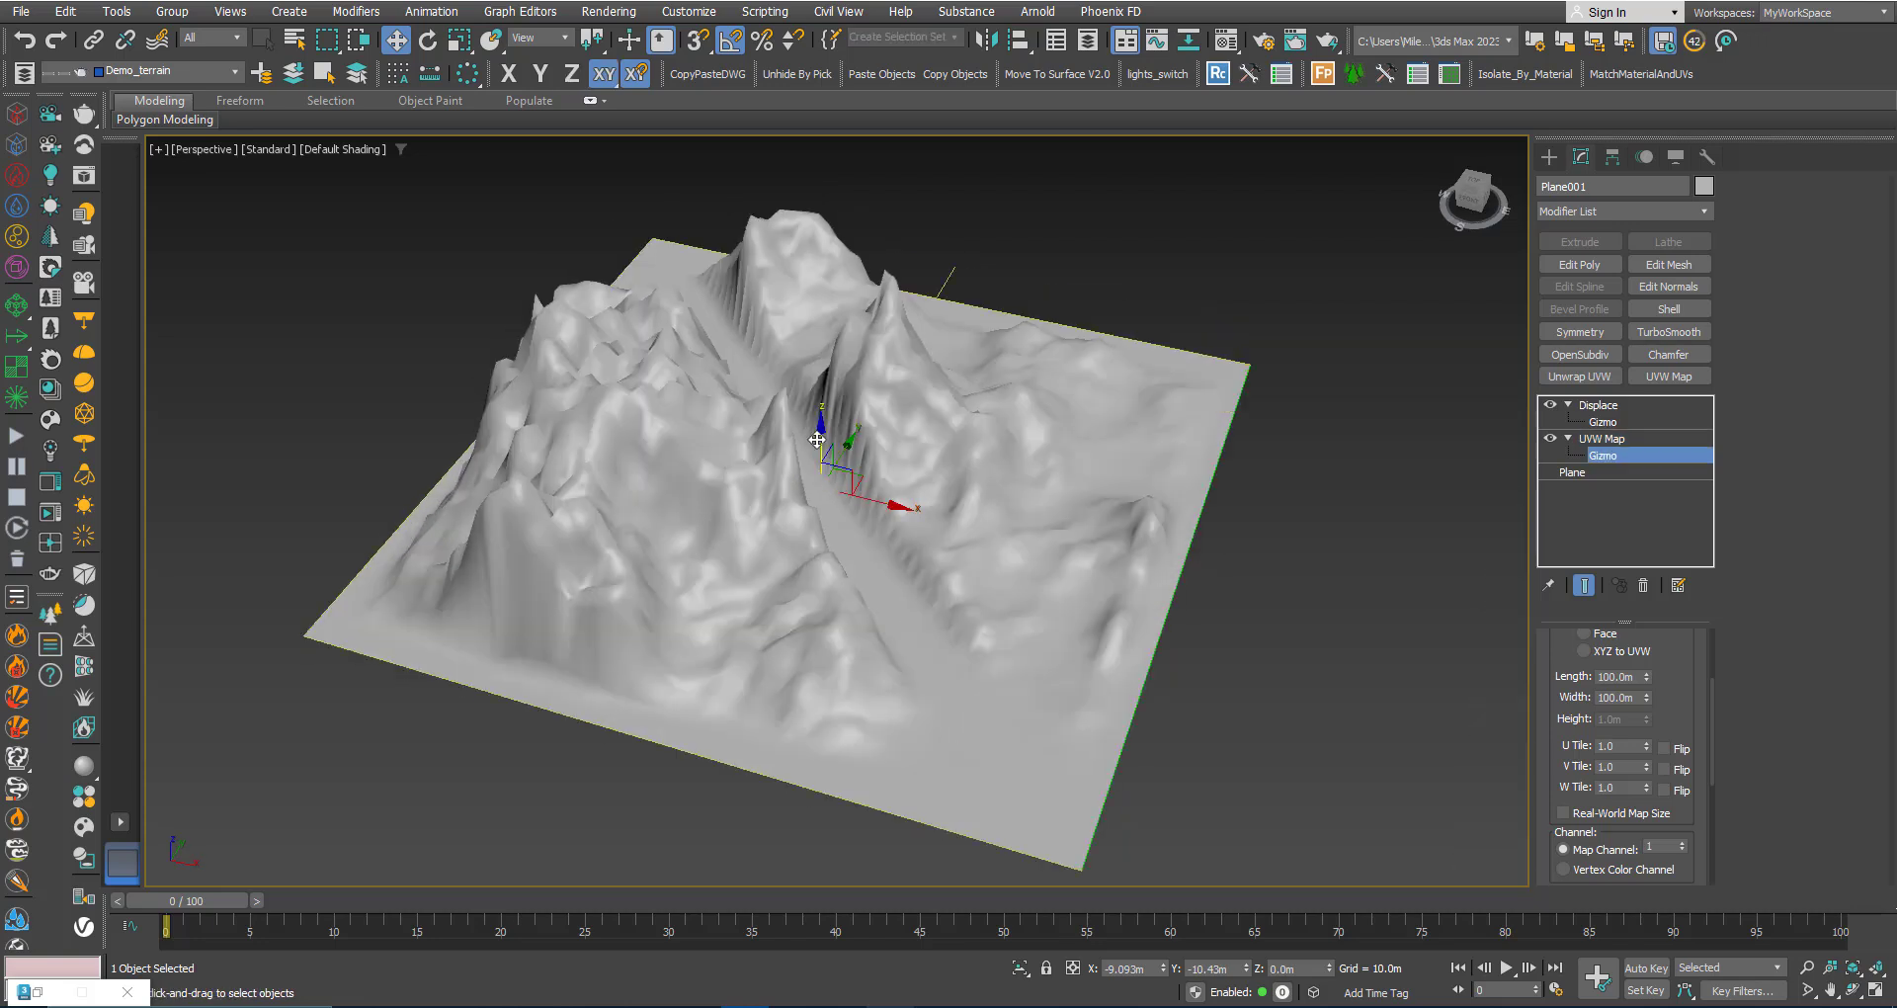
{"action": "left_click_drag", "start_coordinate": [818, 447], "coordinate": [840, 268]}
{"action": "left_click_drag", "start_coordinate": [1588, 741], "coordinate": [1588, 544]}
{"action": "scroll", "coordinate": [779, 586], "scroll_direction": "down", "scroll_amount": 3}
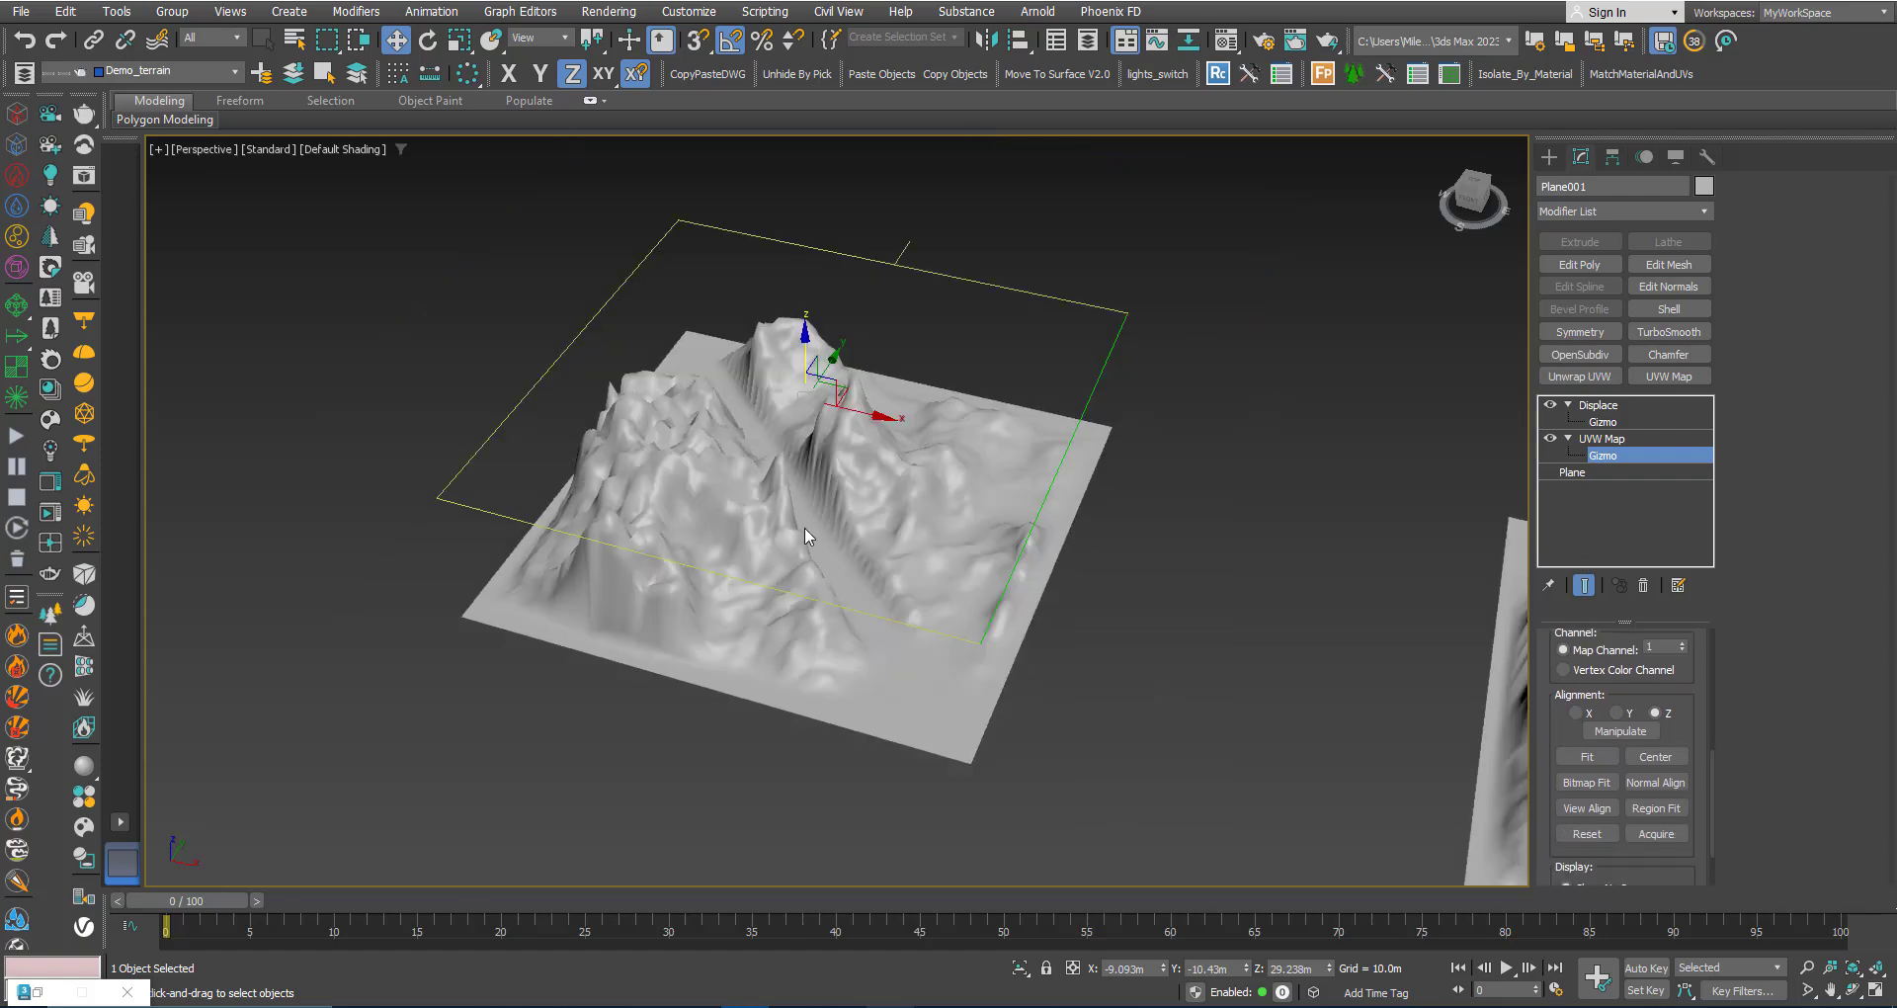
{"action": "scroll", "coordinate": [804, 525], "scroll_direction": "up", "scroll_amount": 3}
{"action": "key", "text": "r"}
{"action": "left_click_drag", "start_coordinate": [825, 341], "coordinate": [813, 455]}
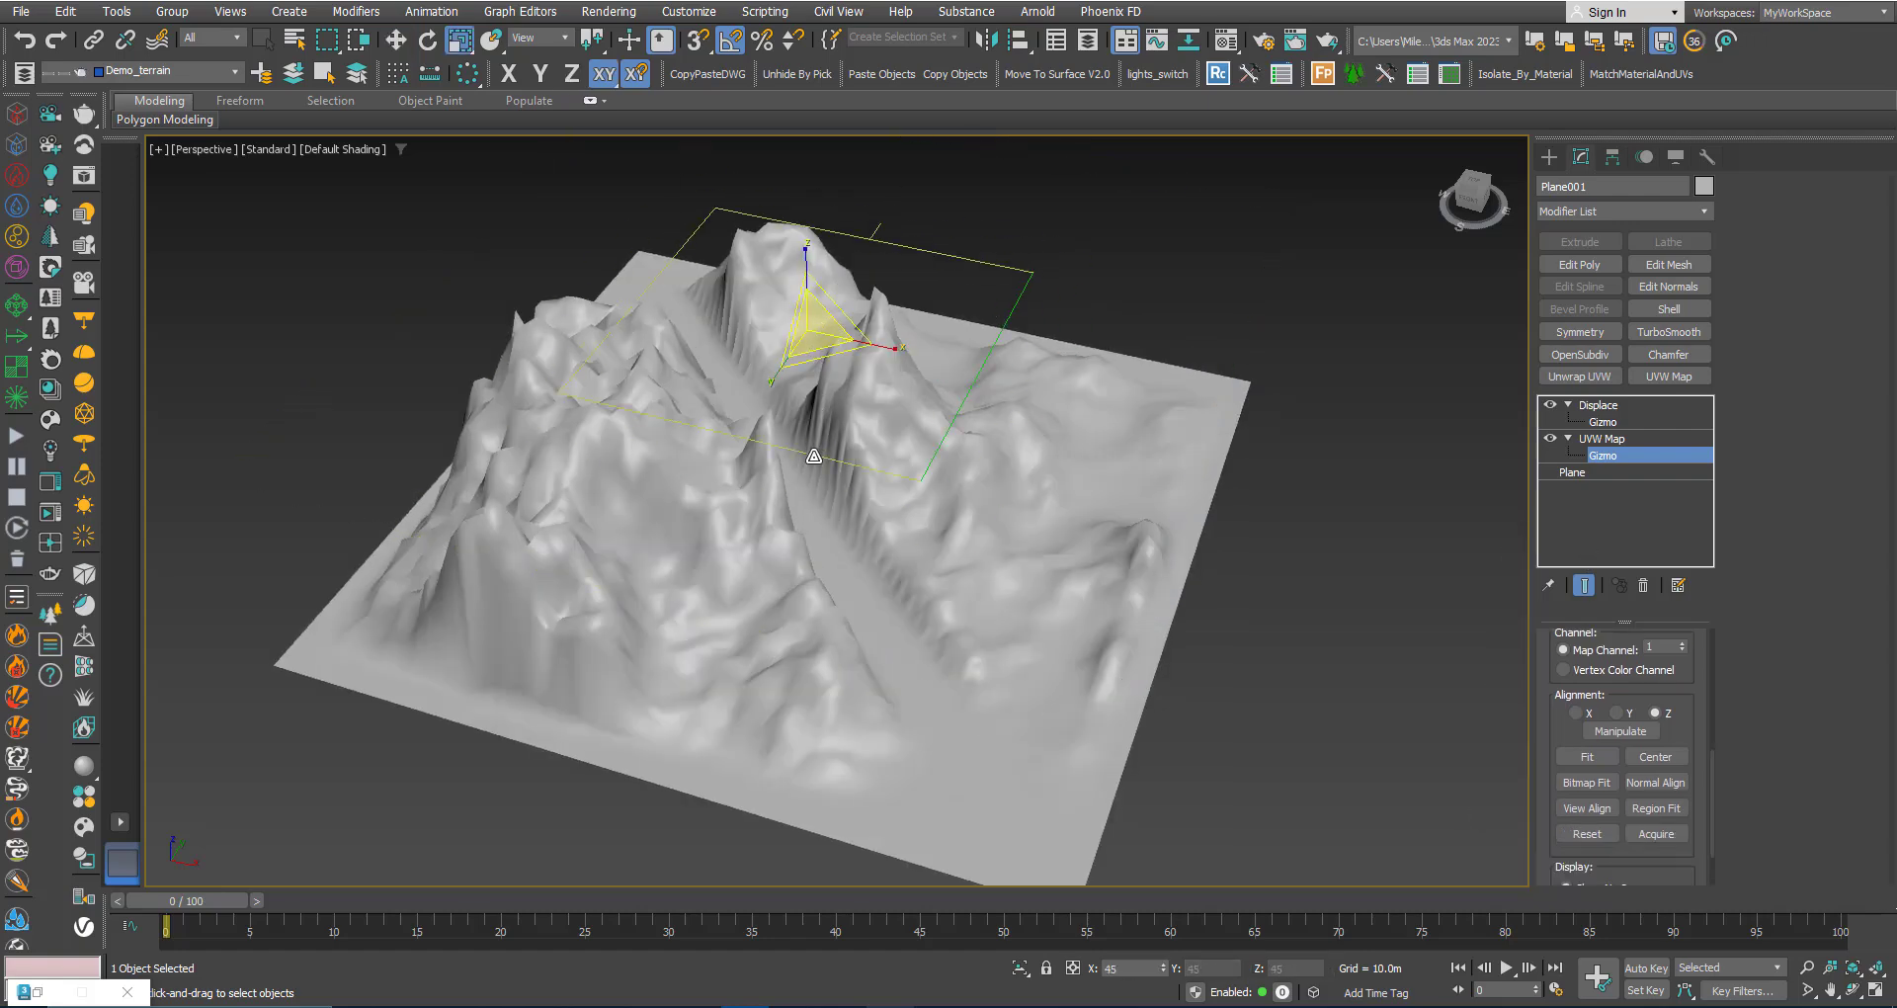
Move the shrunken UVW Map gizmo in XY over the terrain's central valley
{"action": "middle_click_drag", "start_coordinate": [750, 494], "coordinate": [754, 678], "text": "alt"}
{"action": "key", "text": "w"}
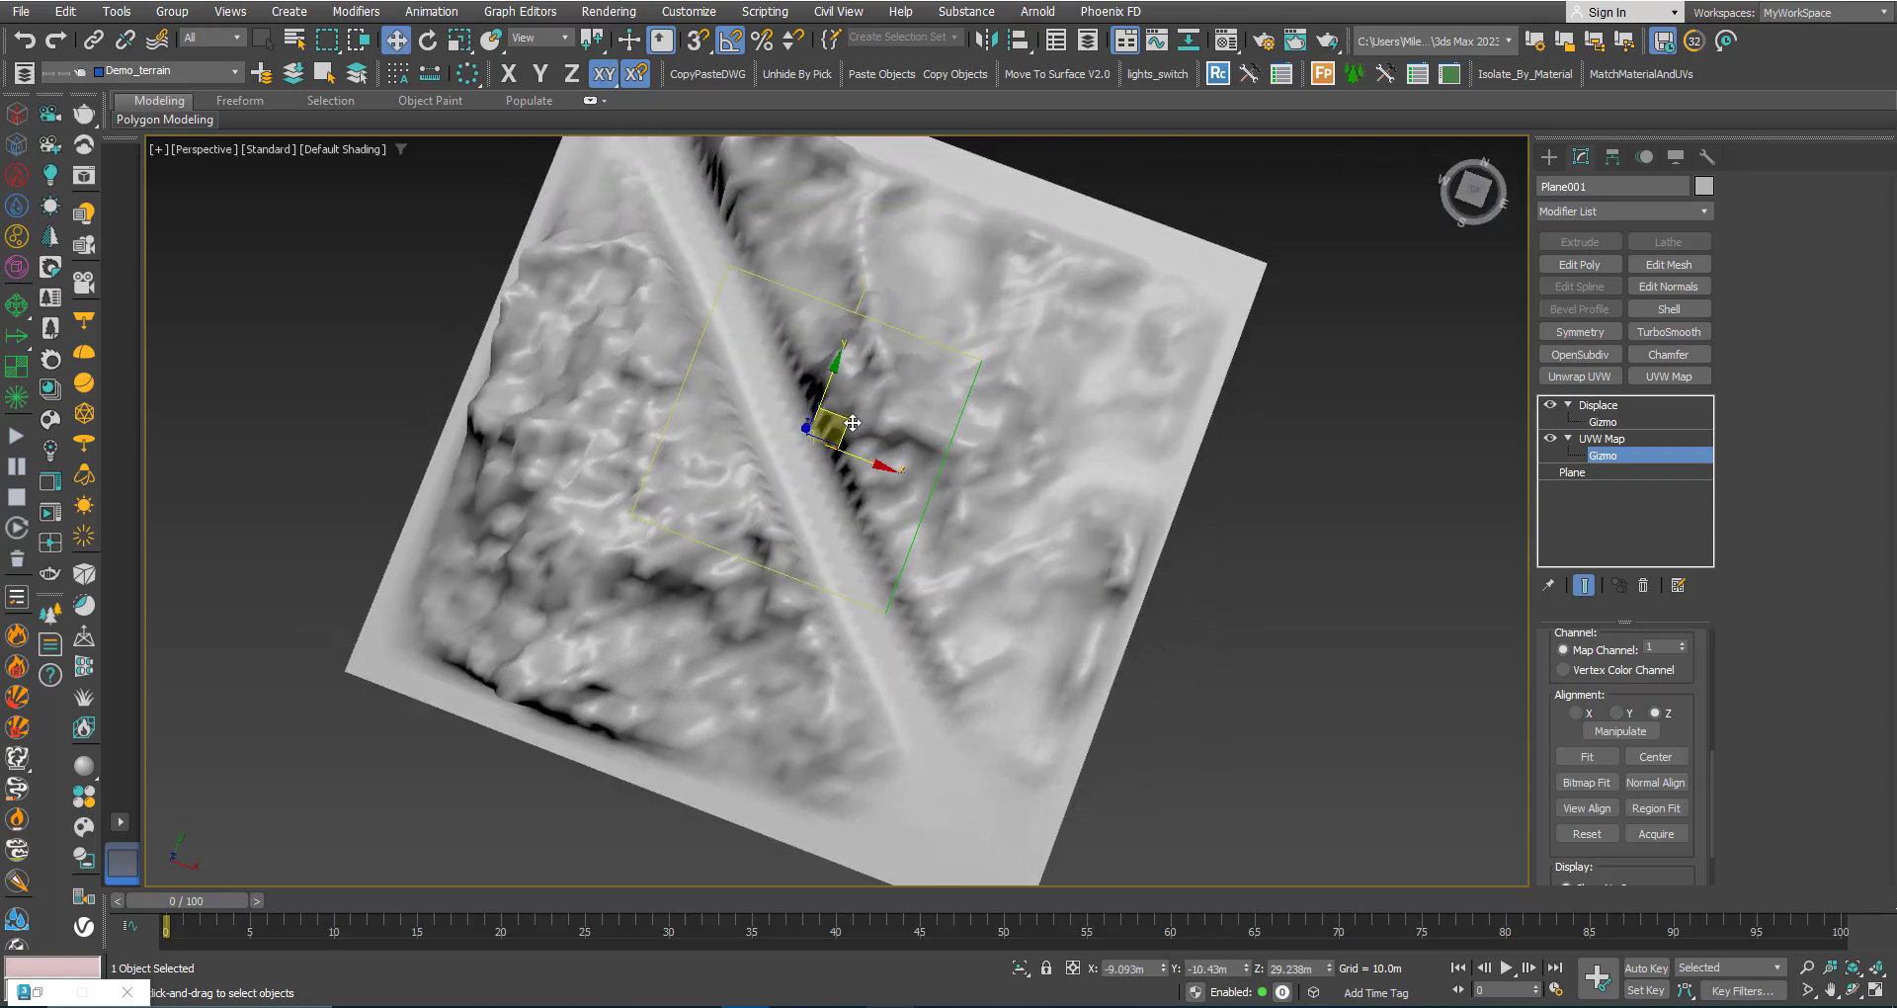
{"action": "left_click_drag", "start_coordinate": [840, 435], "coordinate": [1033, 388]}
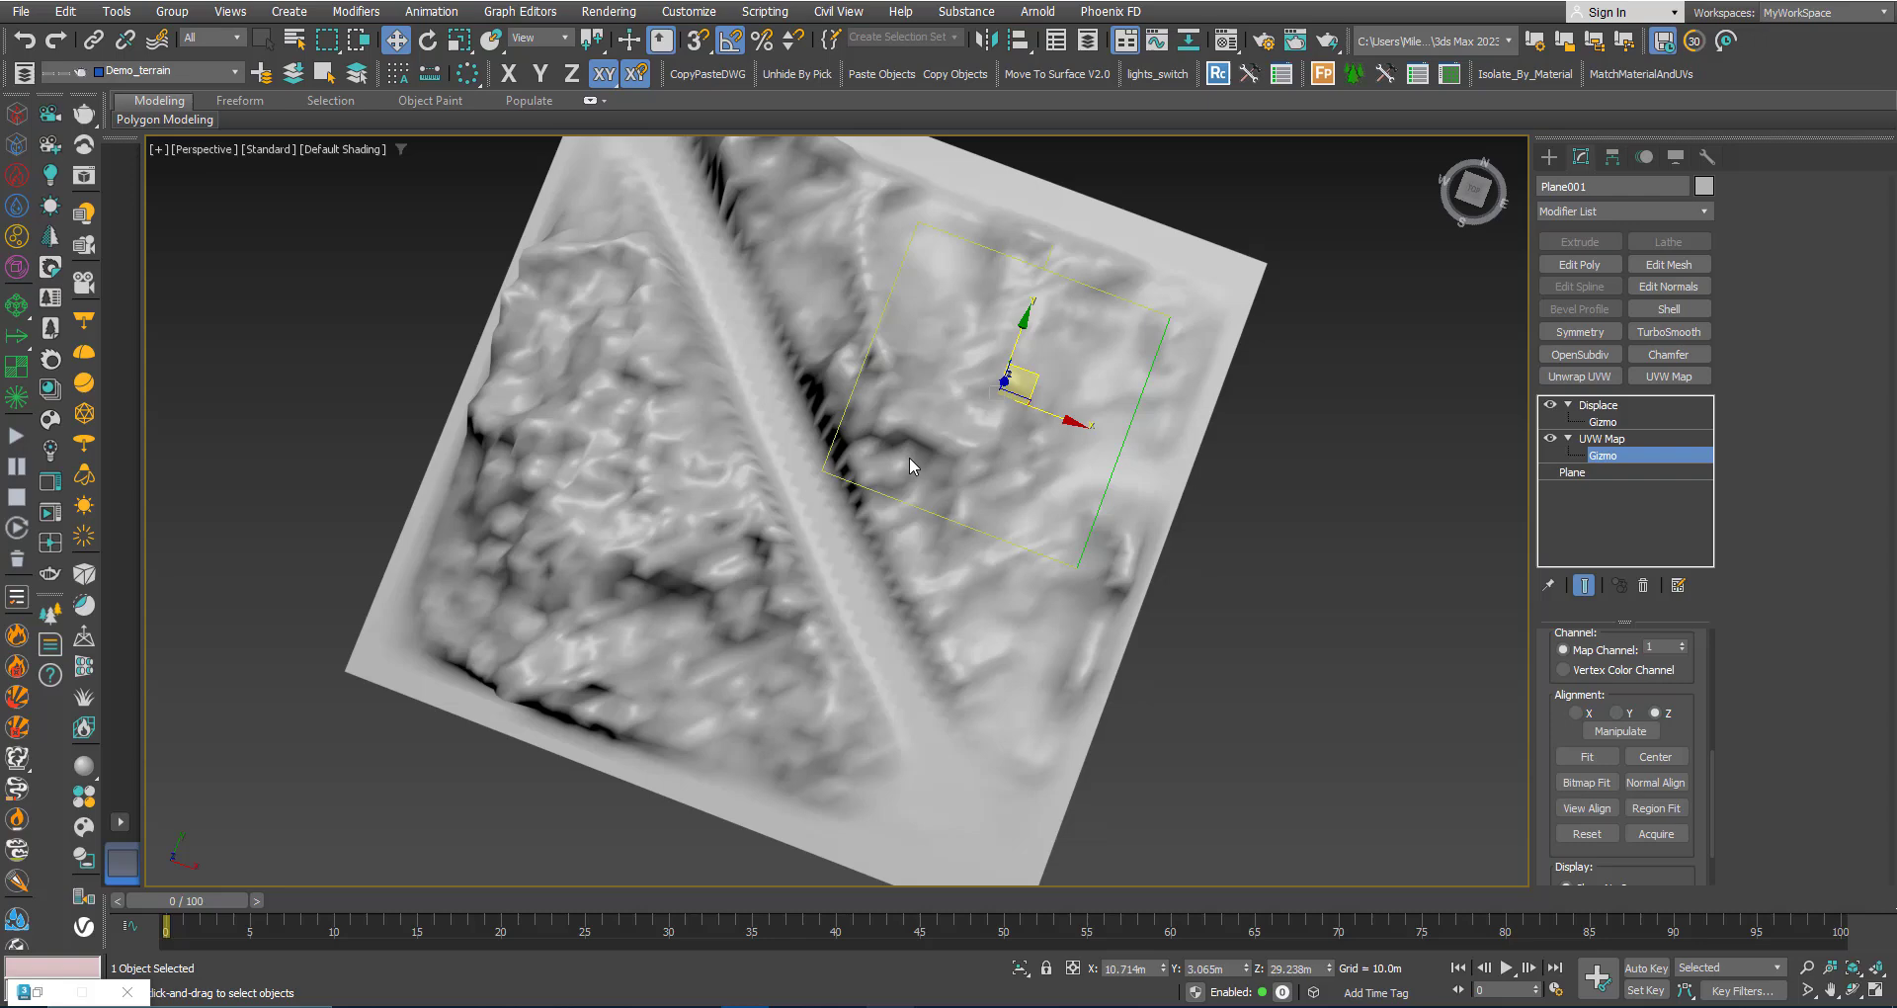
{"action": "middle_click_drag", "start_coordinate": [909, 457], "coordinate": [859, 362], "text": "alt"}
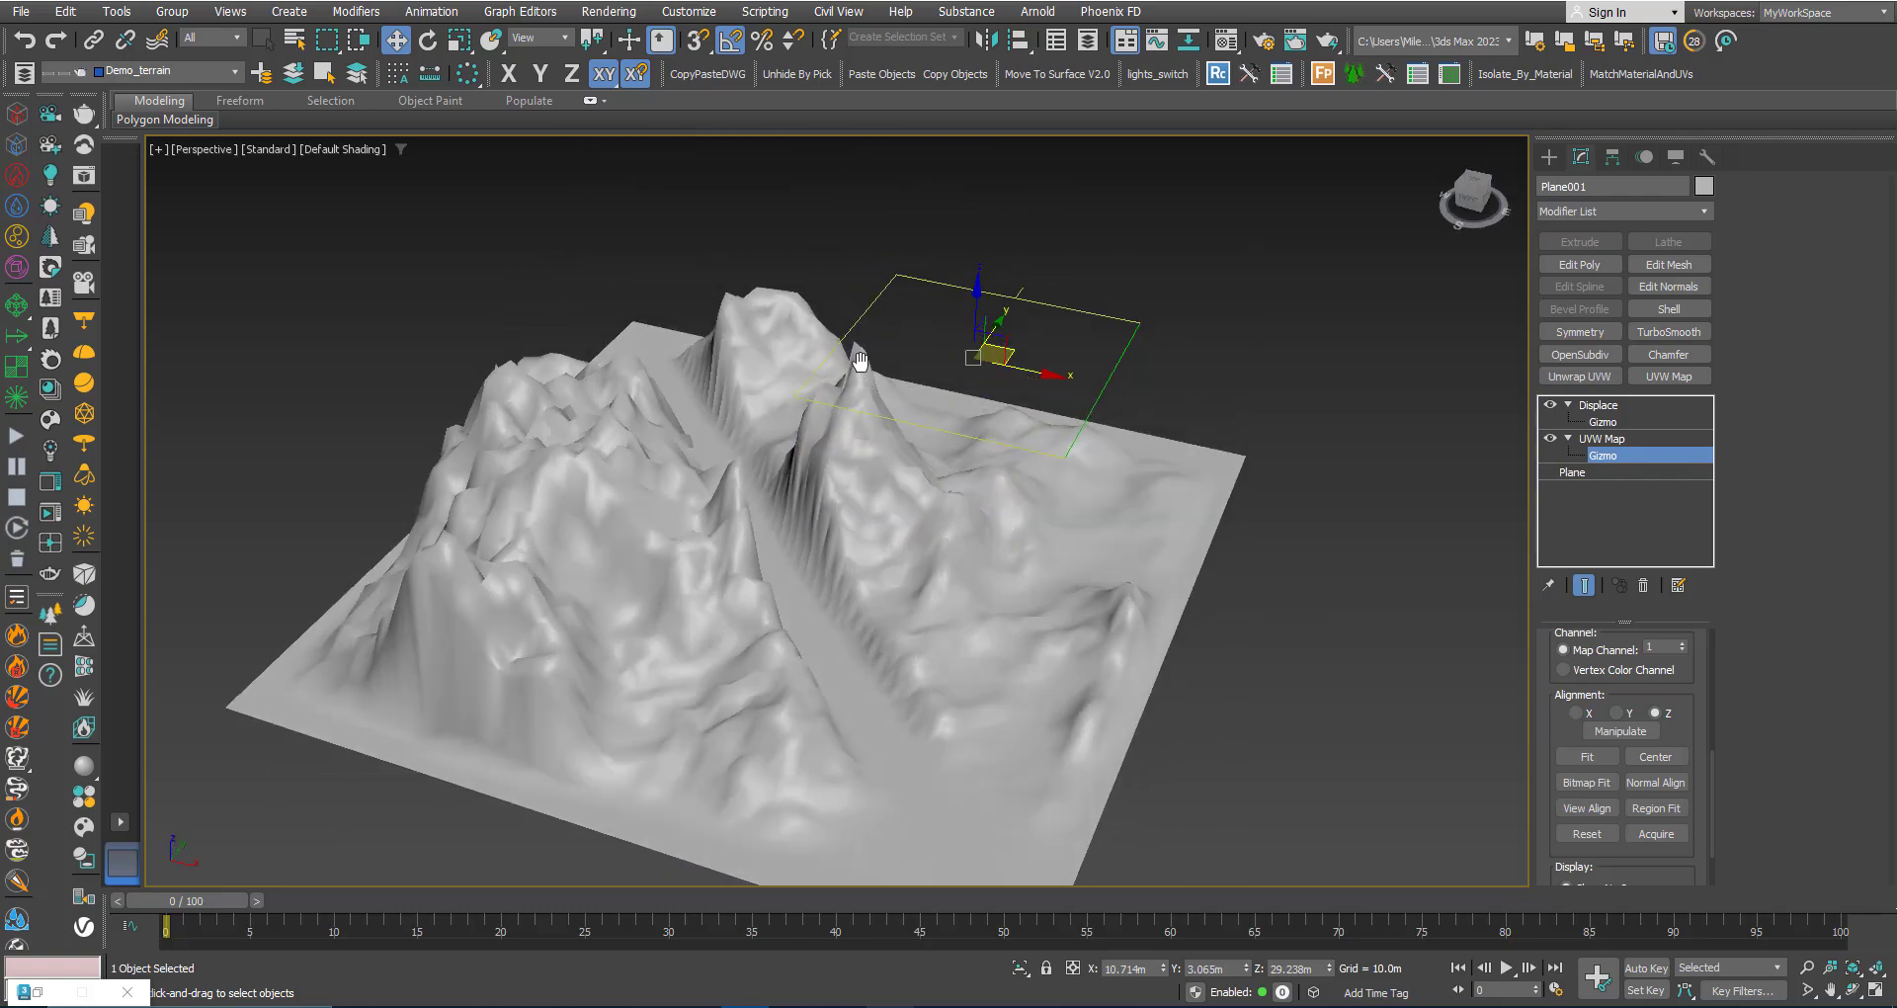
{"action": "middle_click_drag", "start_coordinate": [1267, 465], "coordinate": [983, 577], "text": "alt"}
{"action": "left_click_drag", "start_coordinate": [1017, 338], "coordinate": [887, 427]}
{"action": "middle_click_drag", "start_coordinate": [888, 427], "coordinate": [803, 318], "text": "alt"}
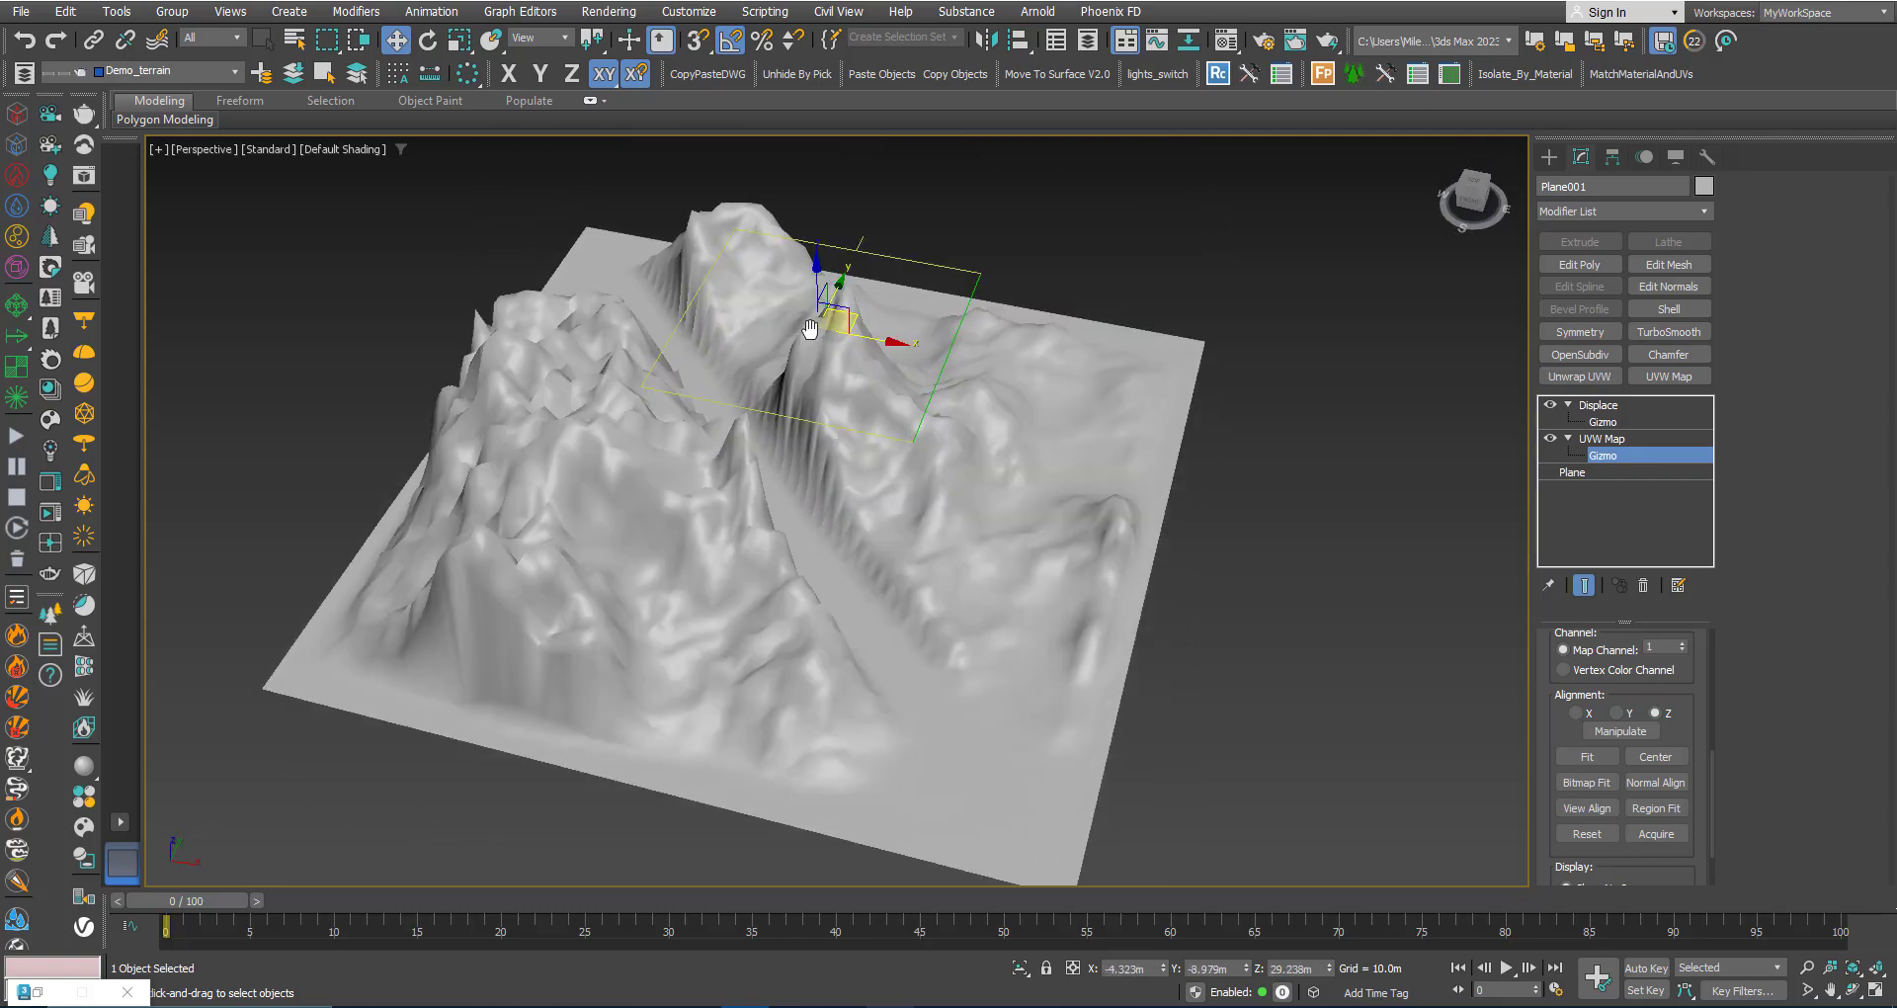
{"action": "scroll", "coordinate": [779, 464], "scroll_direction": "down", "scroll_amount": 2}
{"action": "scroll", "coordinate": [785, 397], "scroll_direction": "up", "scroll_amount": 2}
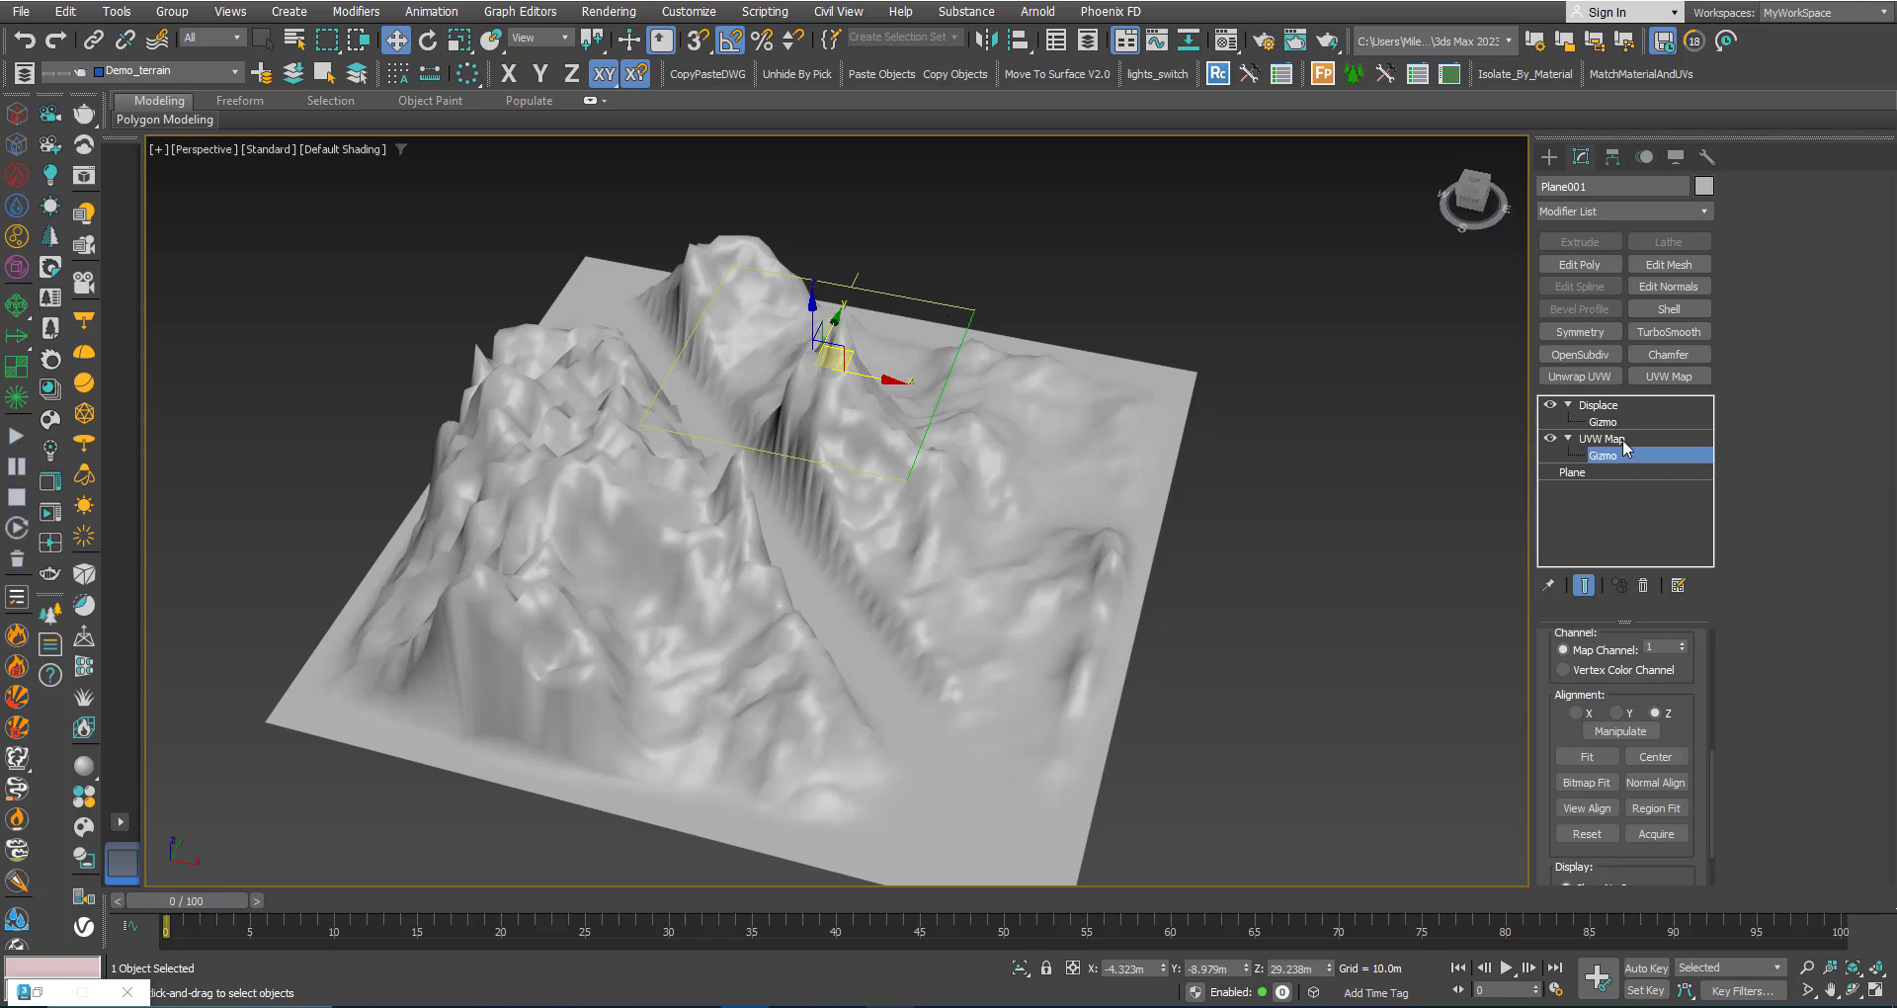
{"action": "left_click", "coordinate": [1593, 407]}
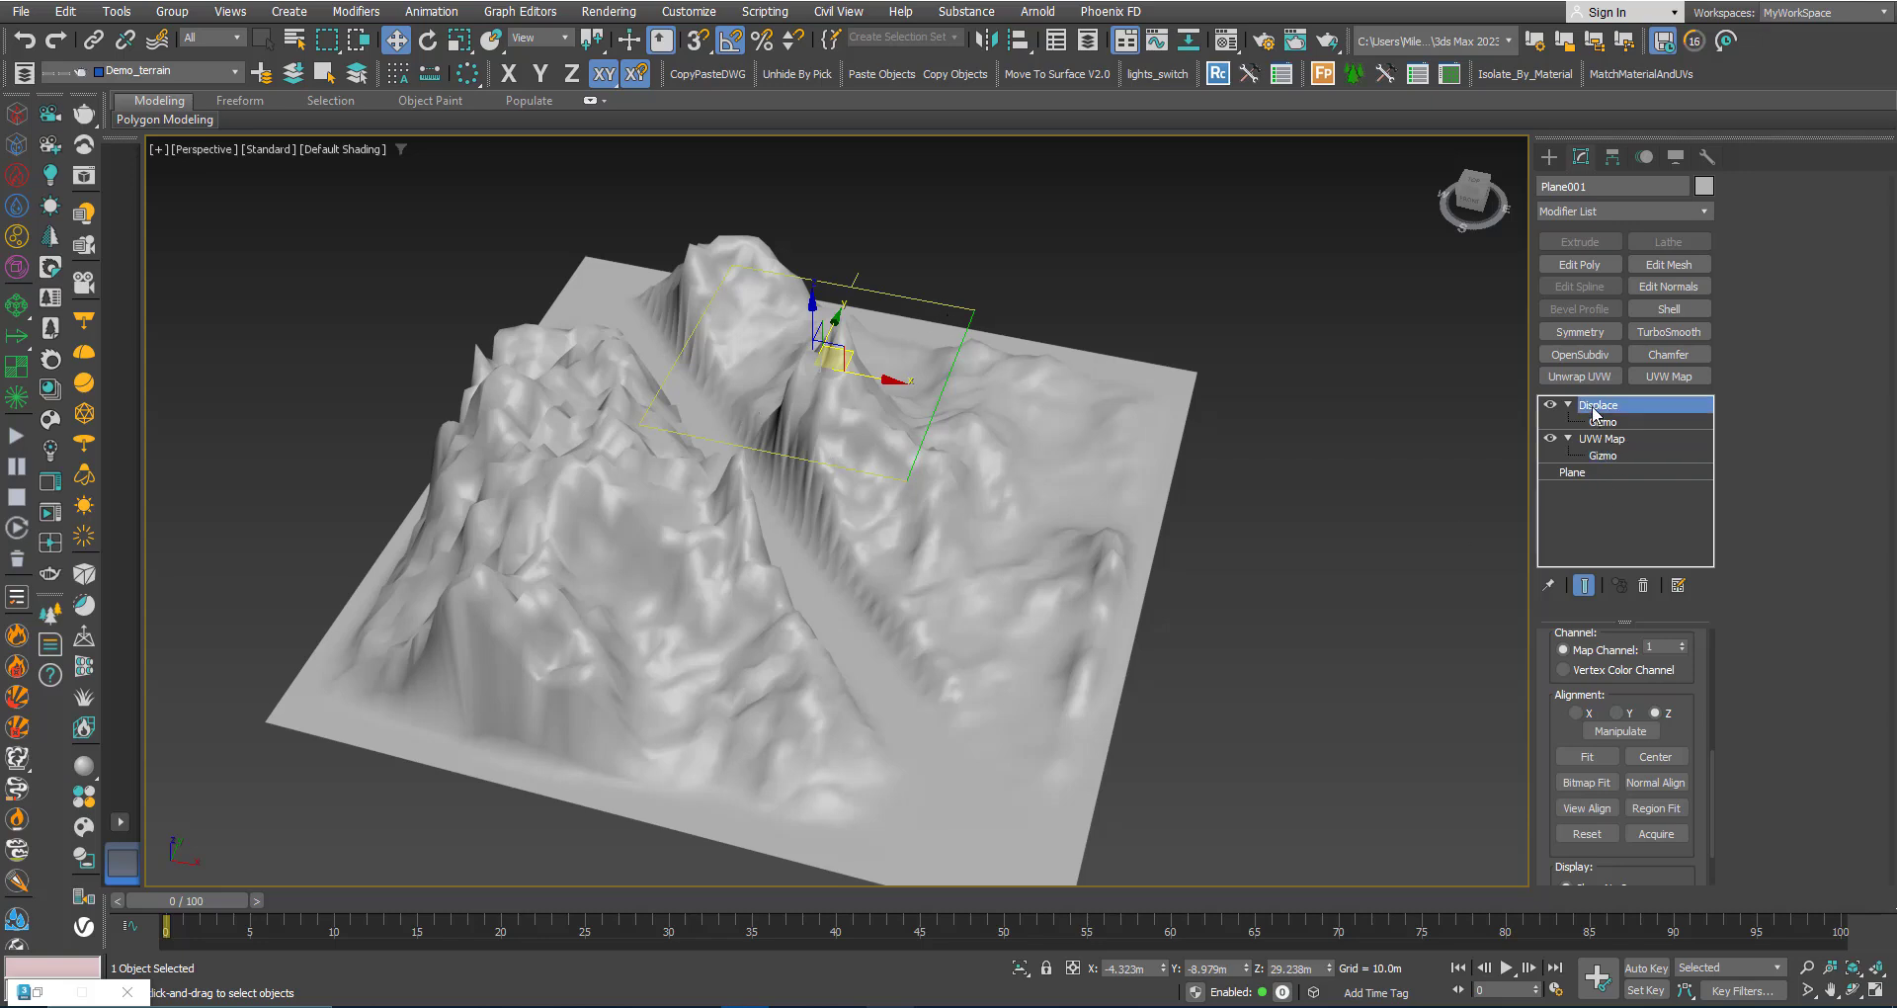
Turn on Use Existing Mapping in the terrain's Displace modifier
{"action": "left_click_drag", "start_coordinate": [1557, 747], "coordinate": [1565, 510]}
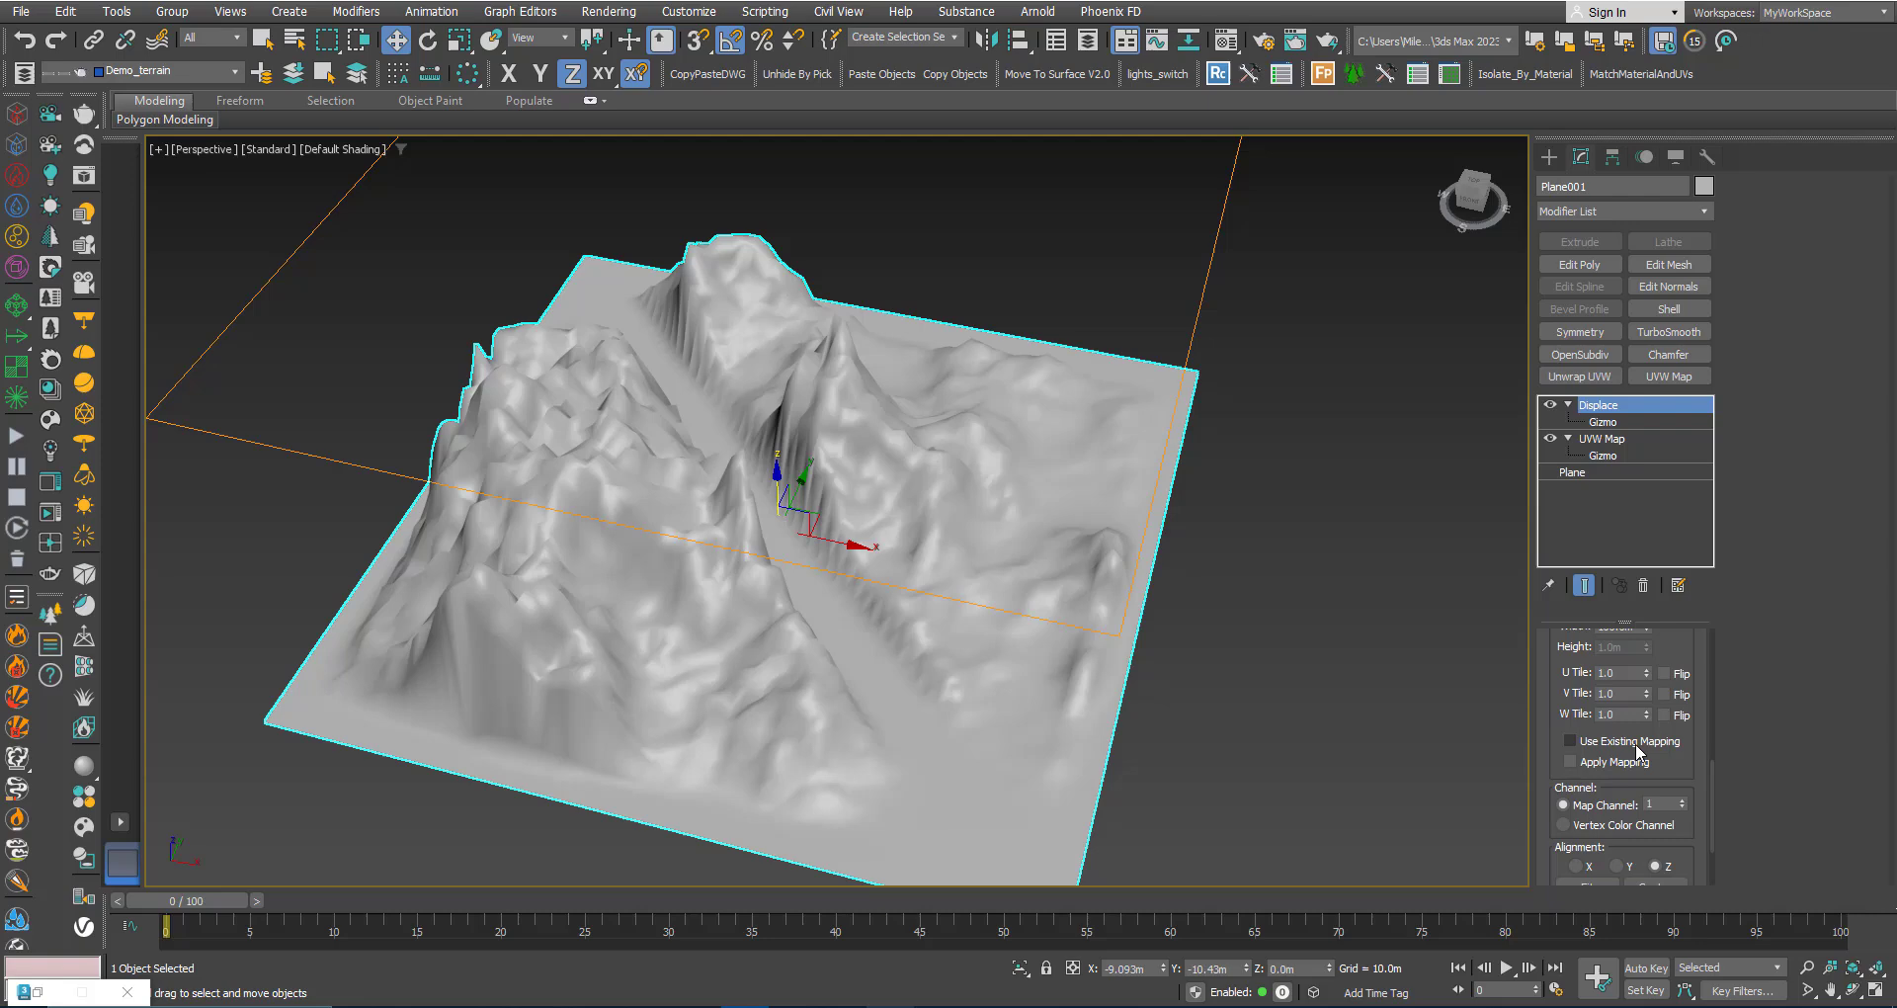
{"action": "left_click", "coordinate": [1570, 741]}
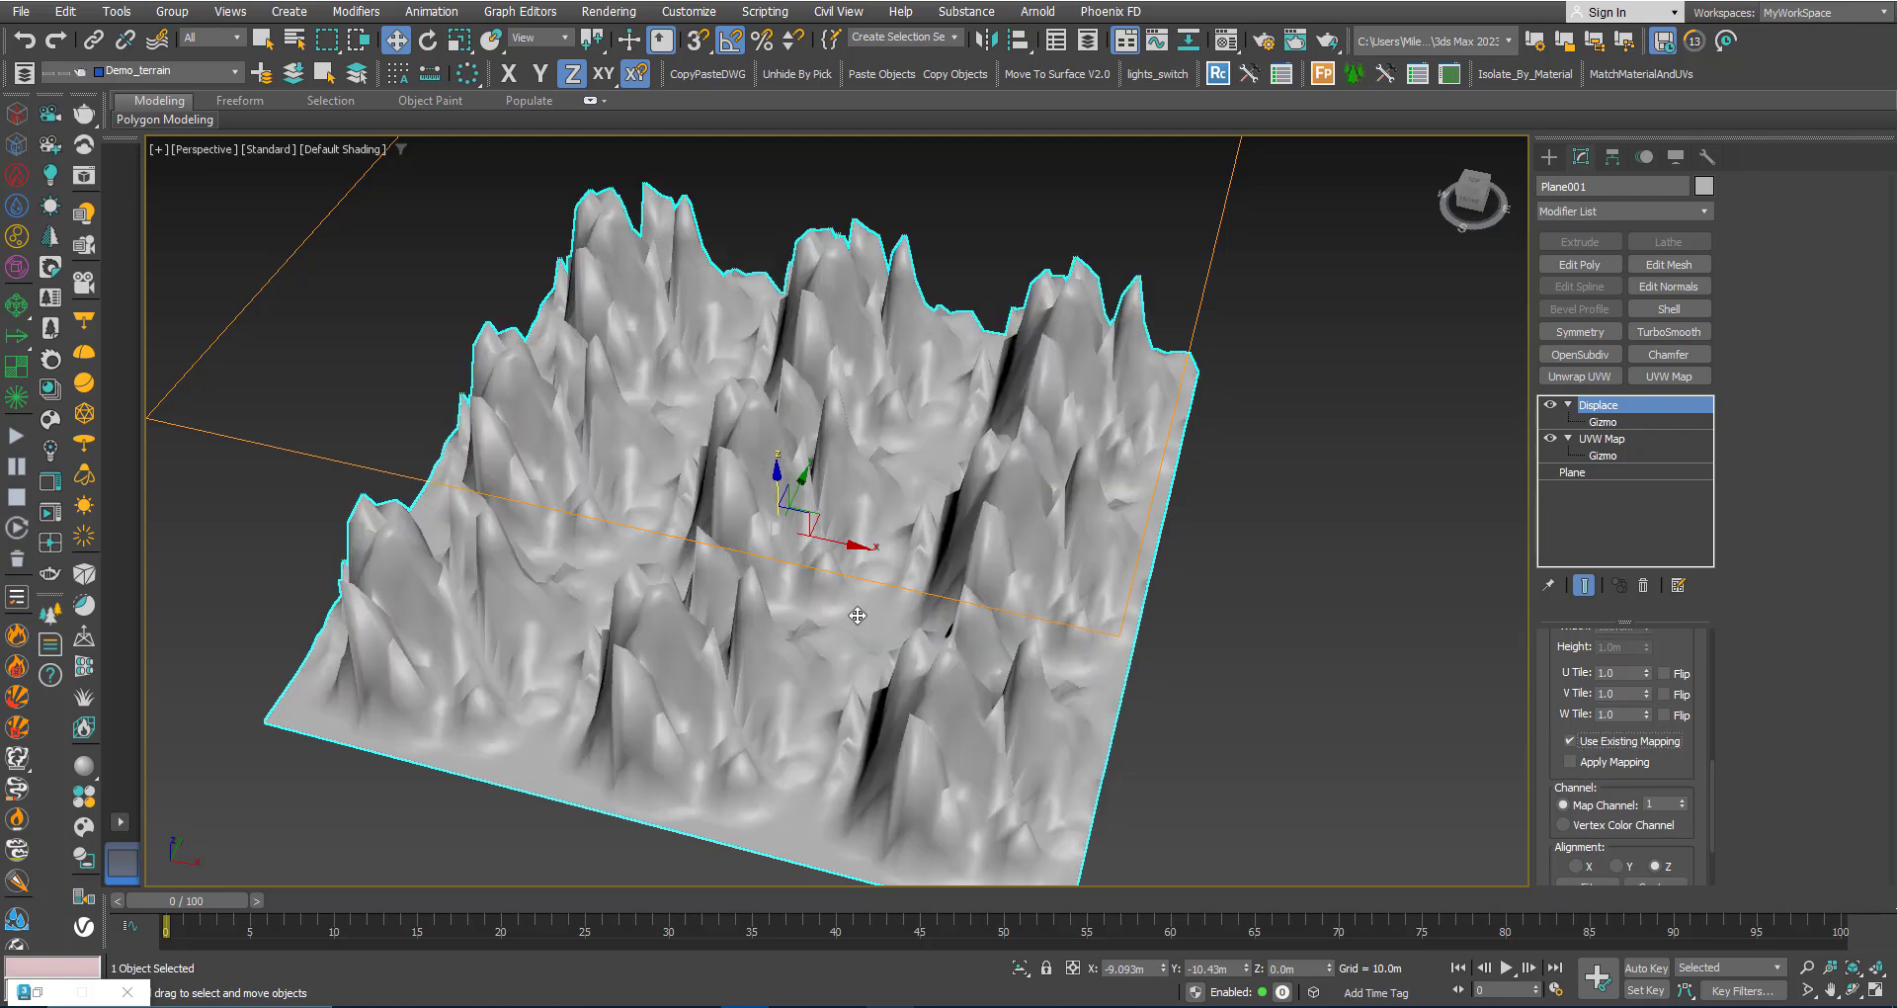
{"action": "scroll", "coordinate": [857, 615], "scroll_direction": "down", "scroll_amount": 3}
Select the UVW Map gizmo and slide it in XY to centre the 3 × 3 tiled heightmap
{"action": "middle_click_drag", "start_coordinate": [860, 647], "coordinate": [886, 738], "text": "alt"}
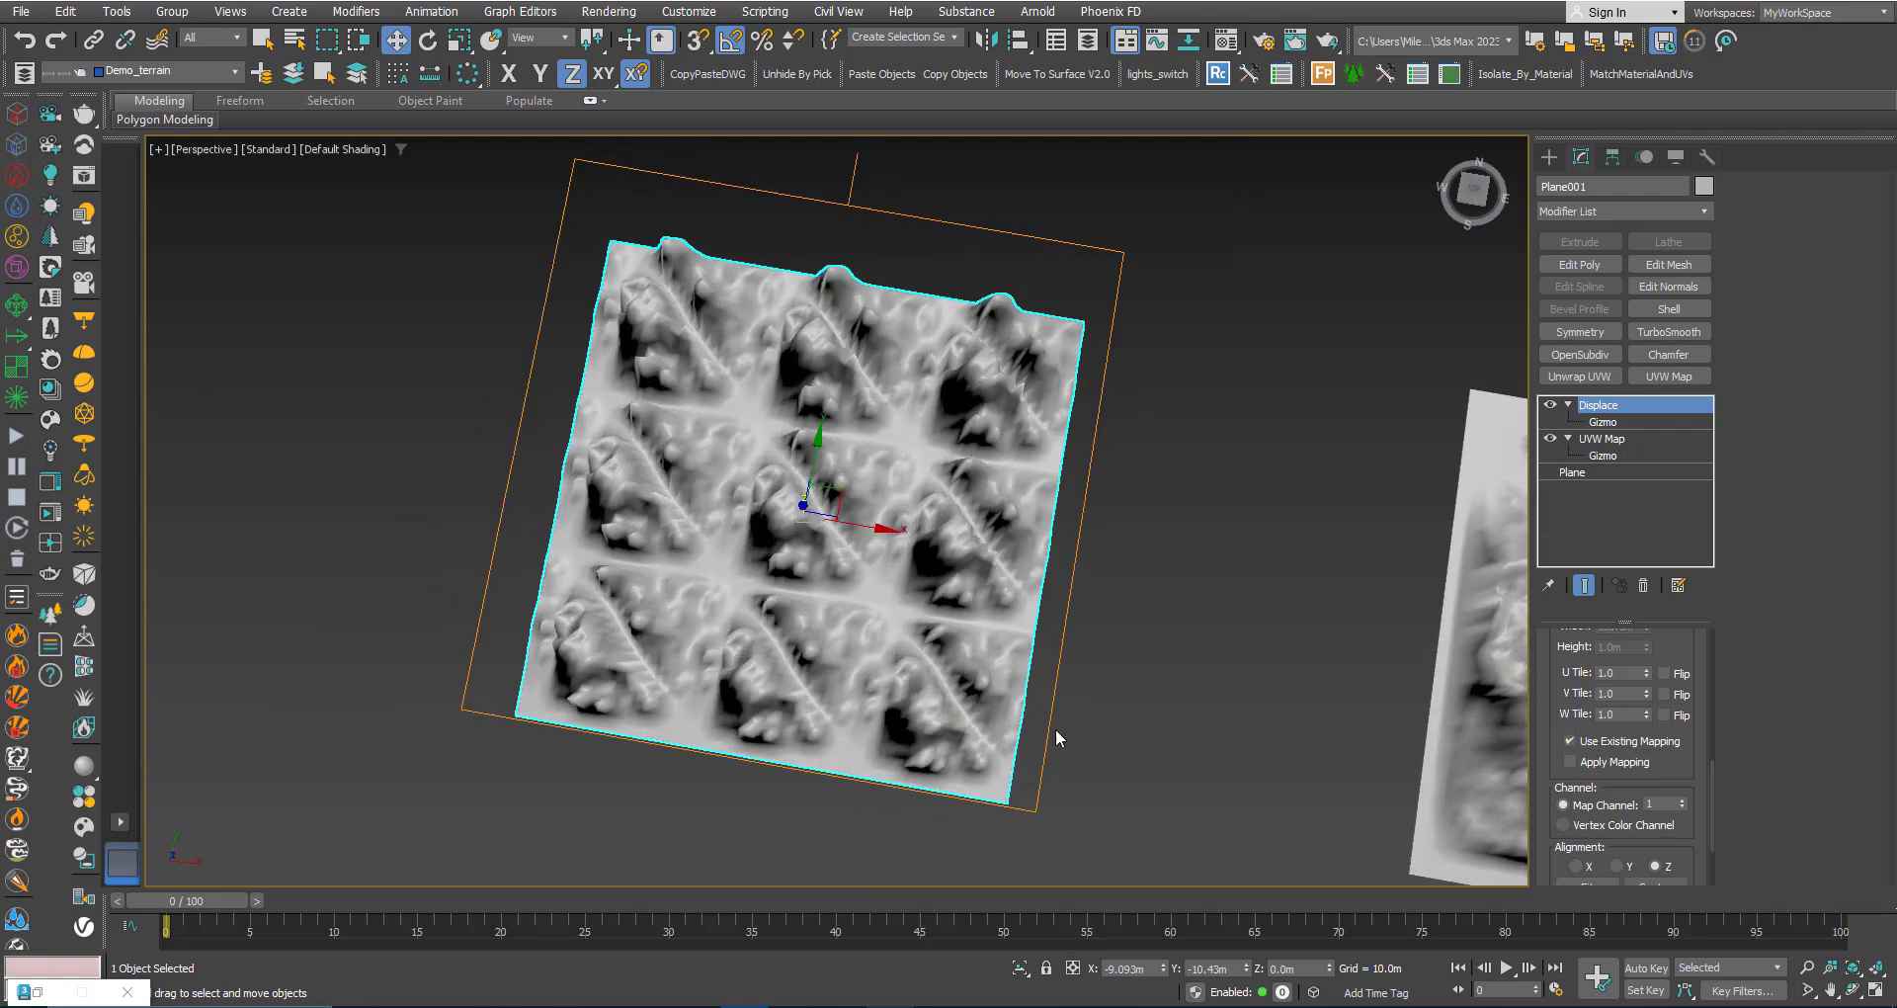
{"action": "left_click", "coordinate": [1622, 453]}
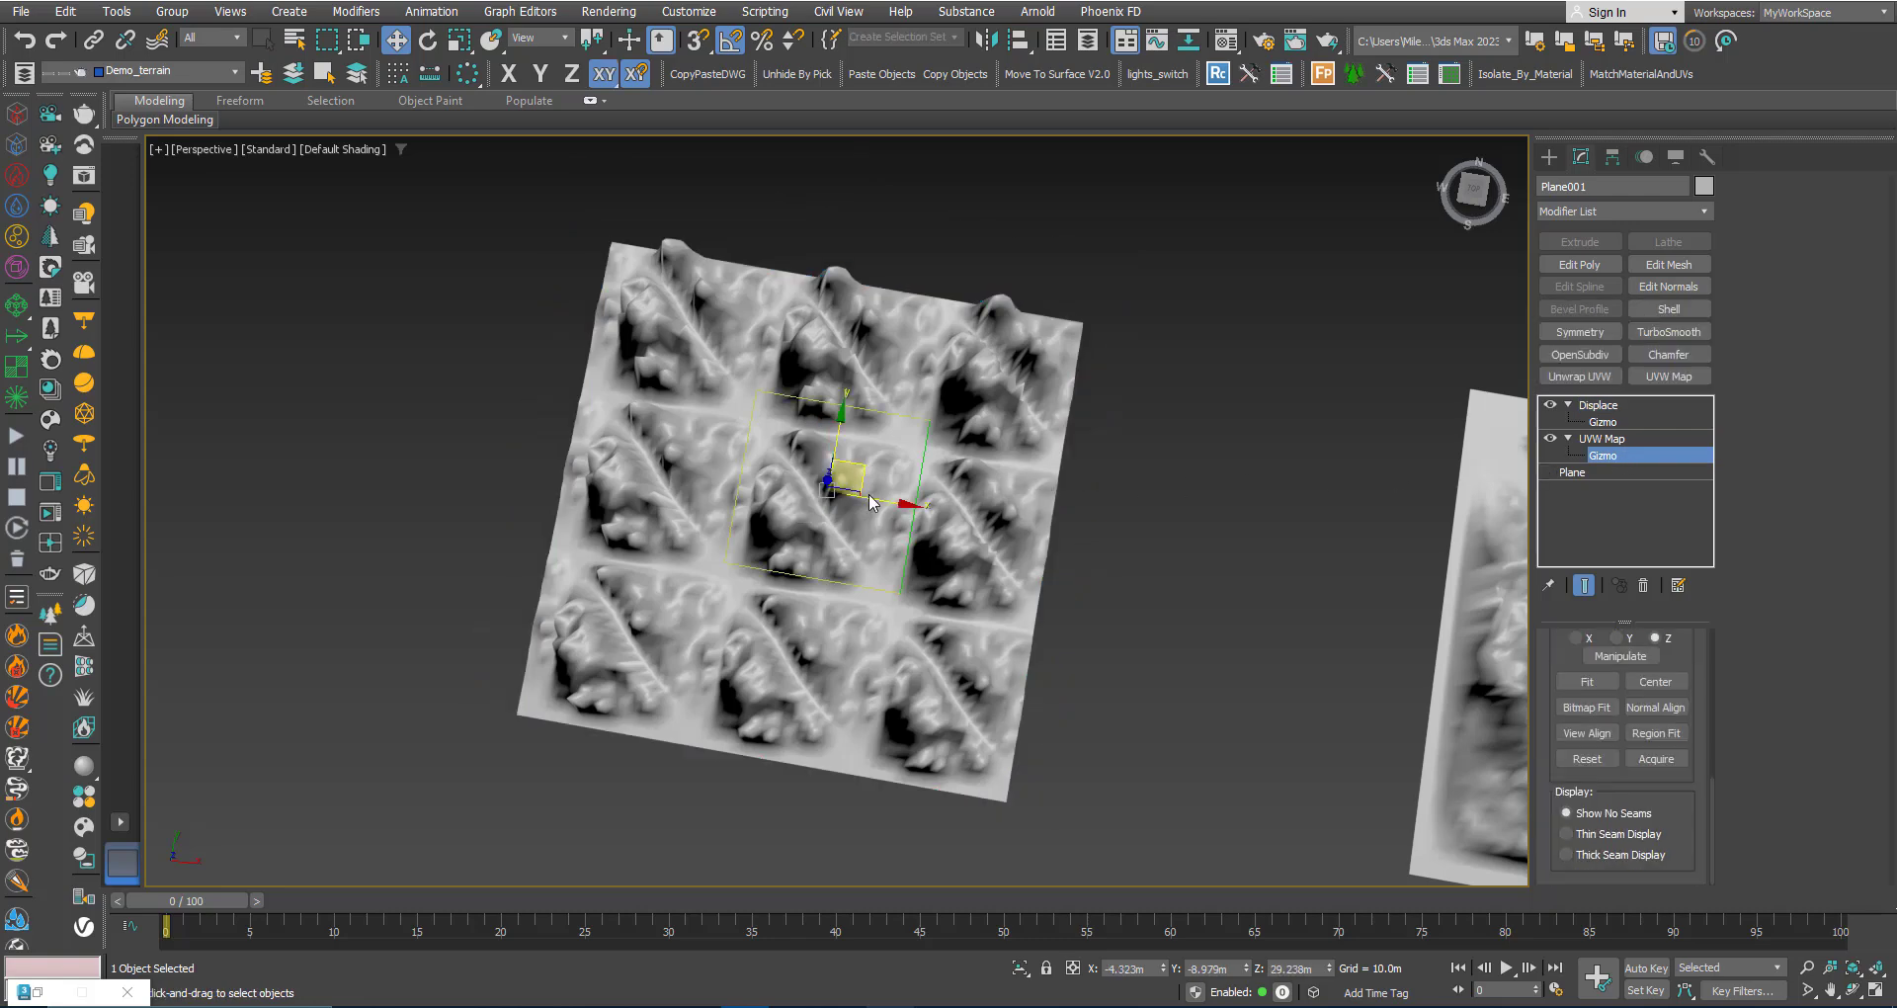
{"action": "middle_click_drag", "start_coordinate": [869, 502], "coordinate": [816, 441], "text": "alt"}
{"action": "scroll", "coordinate": [861, 494], "scroll_direction": "up", "scroll_amount": 2}
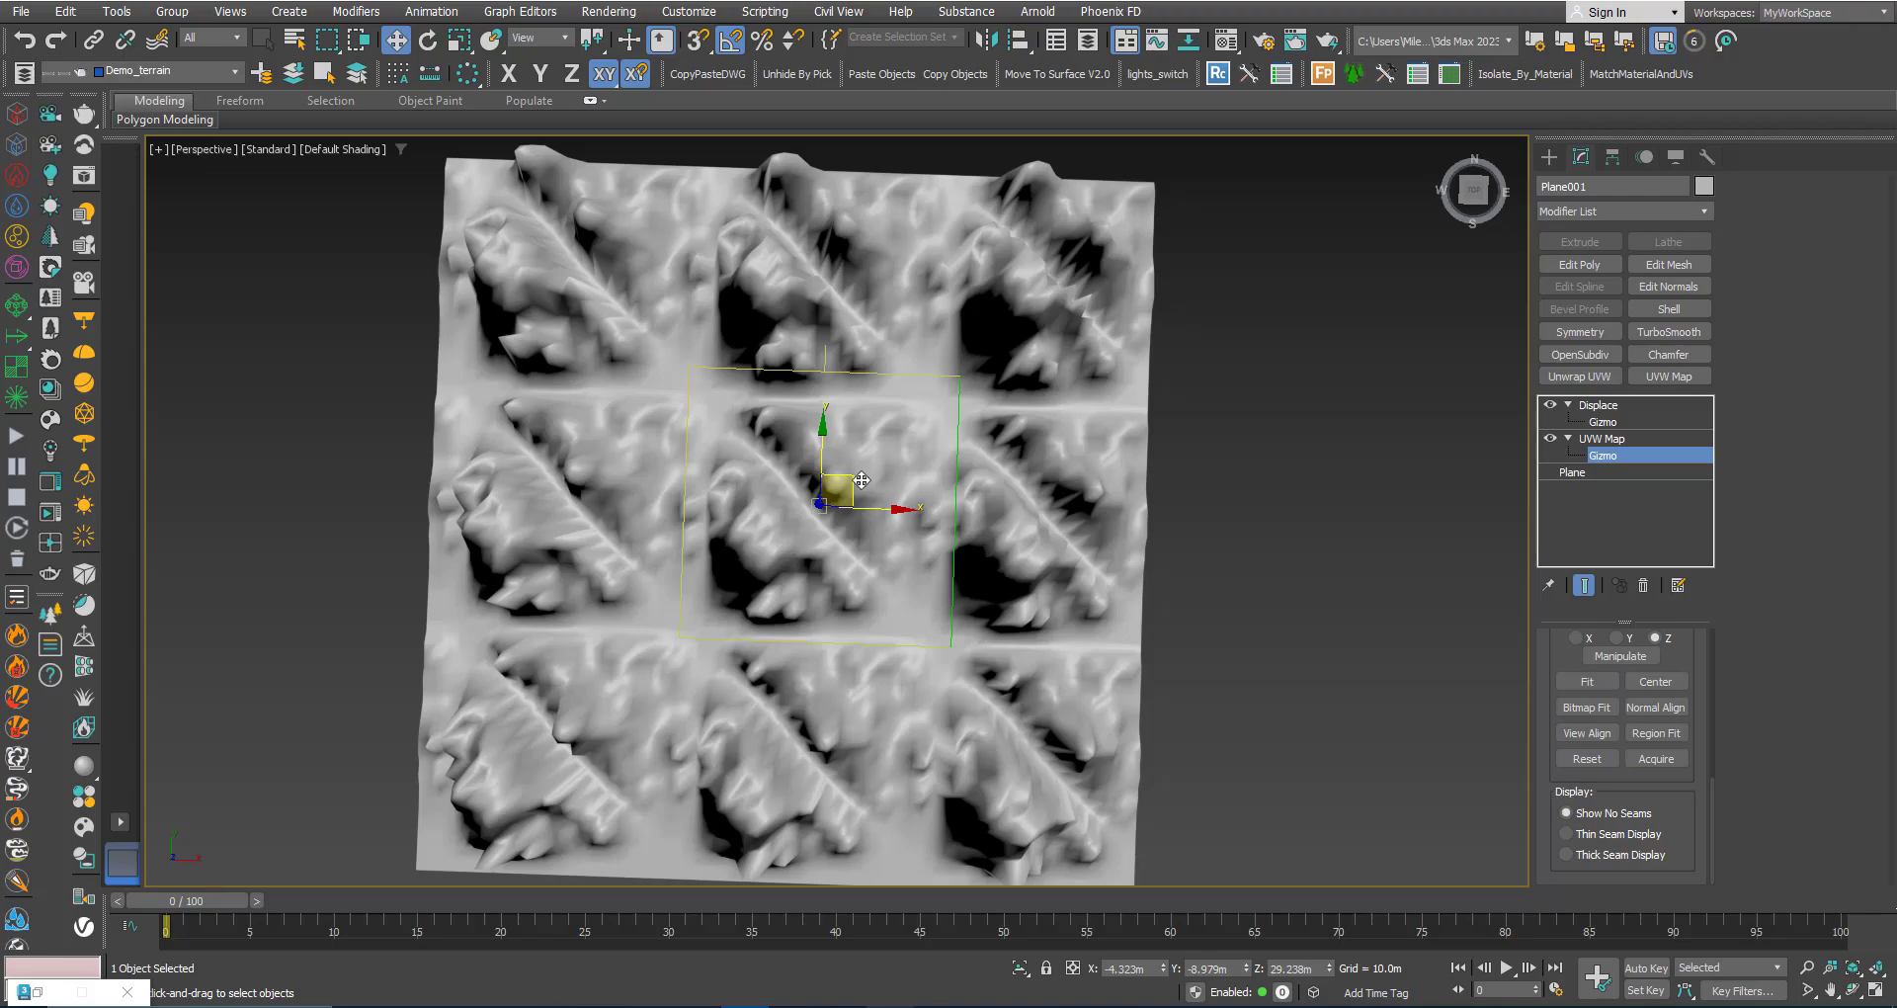
{"action": "mouse_move", "coordinate": [849, 481]}
{"action": "left_mouse_down"}
{"action": "mouse_move", "coordinate": [774, 541]}
{"action": "mouse_move", "coordinate": [671, 485]}
{"action": "mouse_move", "coordinate": [751, 415]}
{"action": "mouse_move", "coordinate": [847, 436]}
{"action": "mouse_move", "coordinate": [824, 471]}
{"action": "mouse_move", "coordinate": [840, 481]}
{"action": "left_mouse_up"}
{"action": "scroll", "coordinate": [1578, 664], "scroll_direction": "up", "scroll_amount": 5}
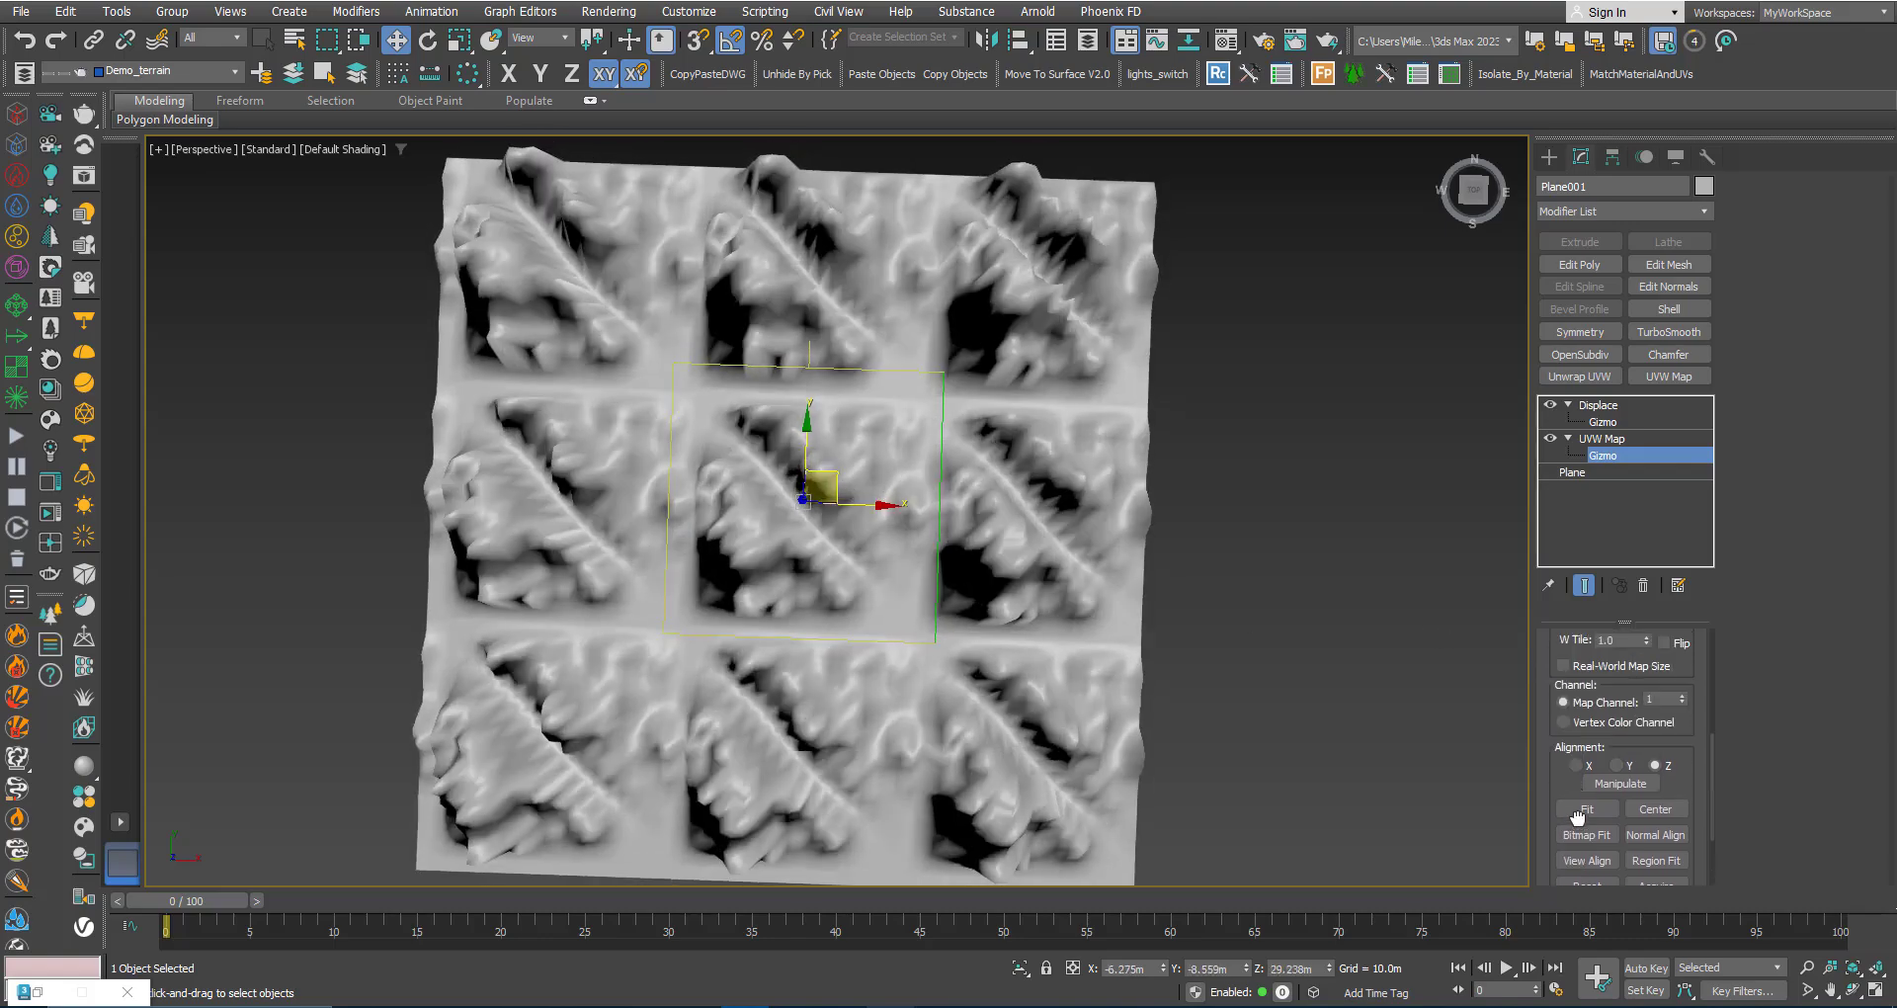
{"action": "mouse_move", "coordinate": [1562, 782]}
{"action": "left_mouse_down"}
{"action": "mouse_move", "coordinate": [1574, 862]}
{"action": "mouse_move", "coordinate": [1573, 684]}
{"action": "mouse_move", "coordinate": [1573, 783]}
{"action": "left_mouse_up"}
{"action": "scroll", "coordinate": [763, 555], "scroll_direction": "down", "scroll_amount": 3}
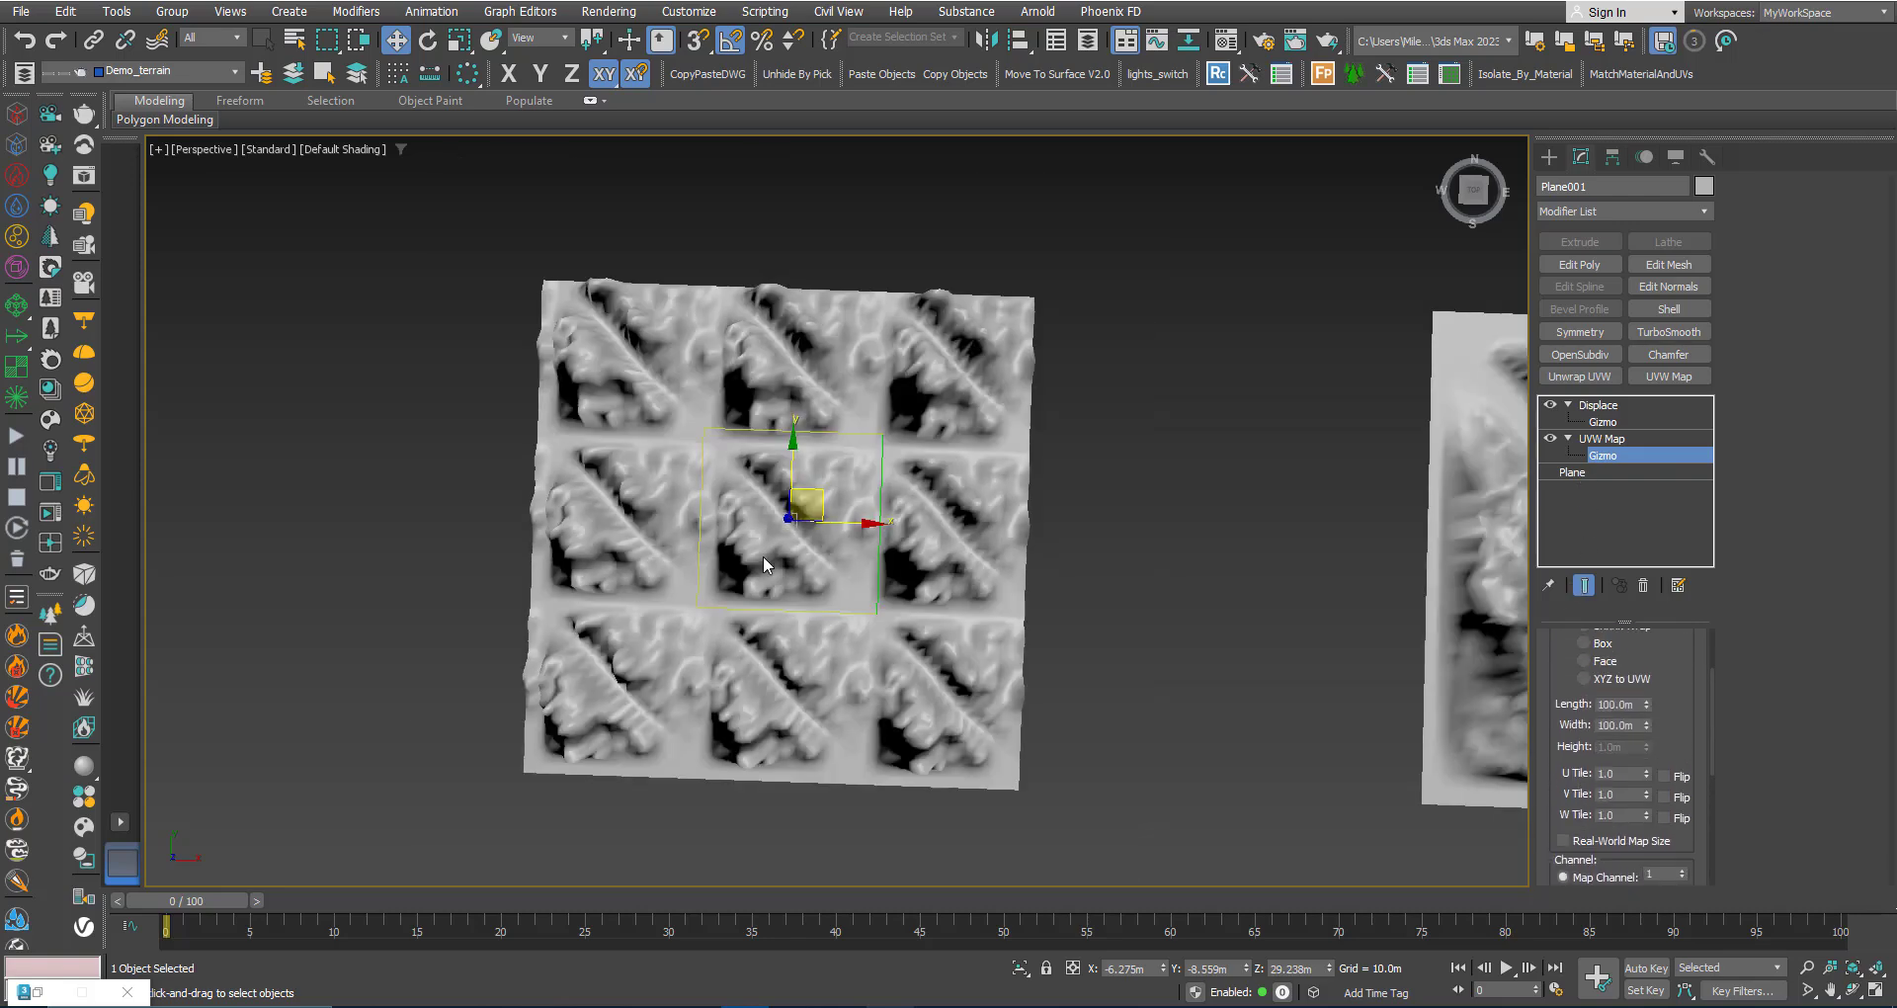
{"action": "middle_click_drag", "start_coordinate": [779, 567], "coordinate": [774, 484], "text": "alt"}
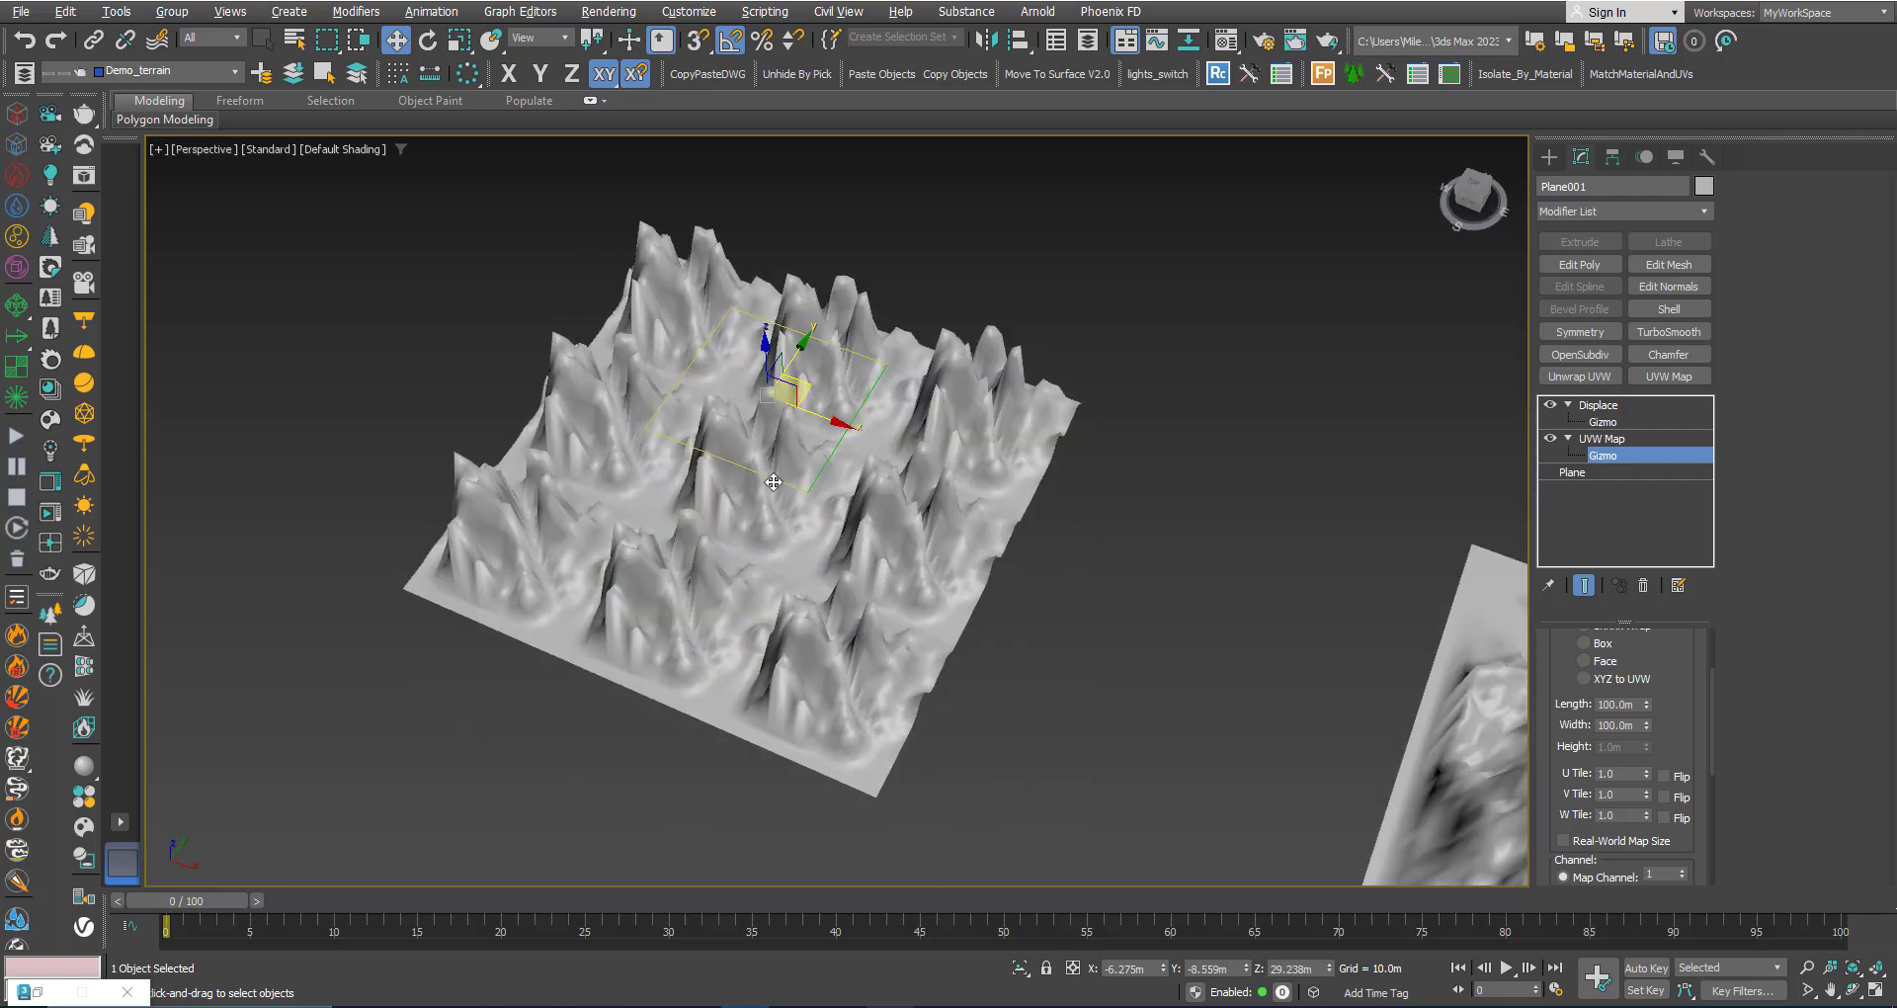